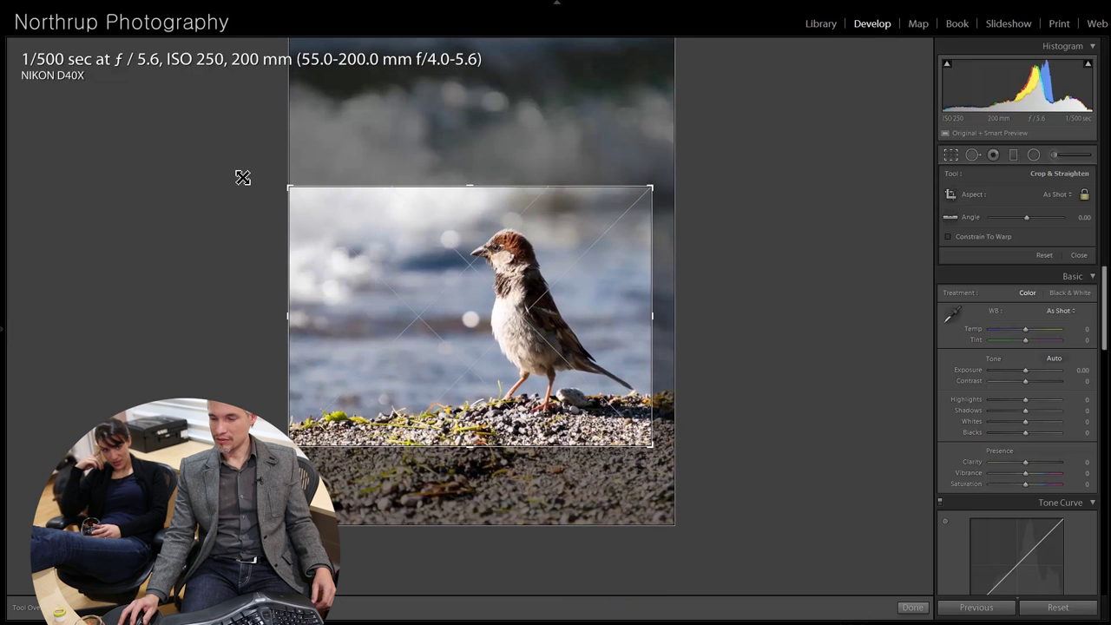
- Try a landscape crop spanning the photo's full width around the sparrow
{"action": "left_click_drag", "start_coordinate": [653, 447], "coordinate": [694, 474]}
{"action": "left_click_drag", "start_coordinate": [518, 364], "coordinate": [519, 379]}
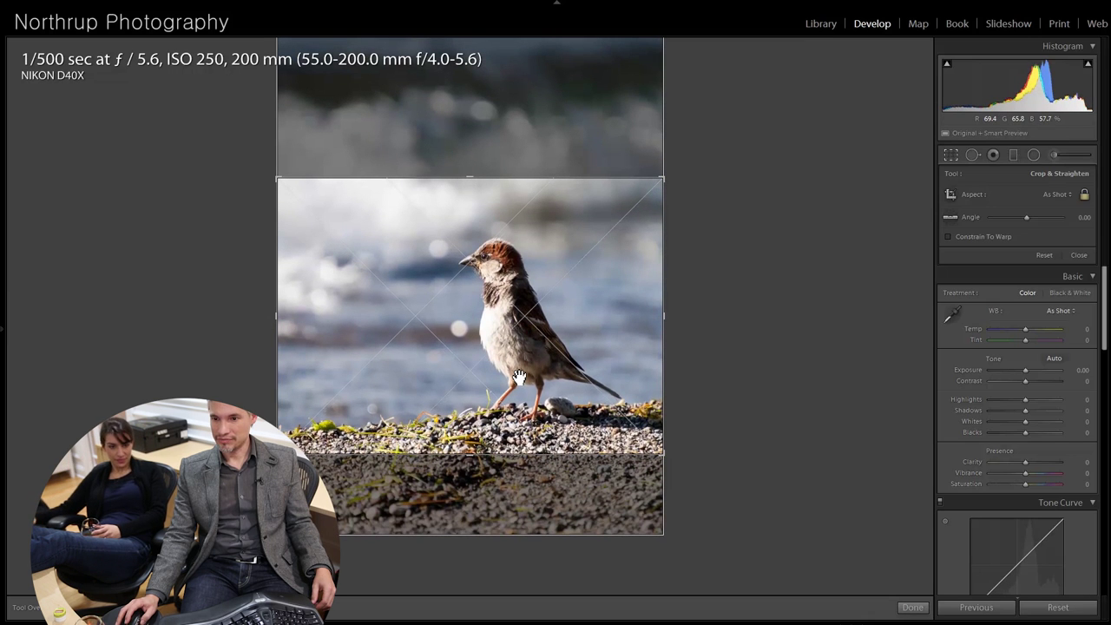
{"action": "key", "text": "Return"}
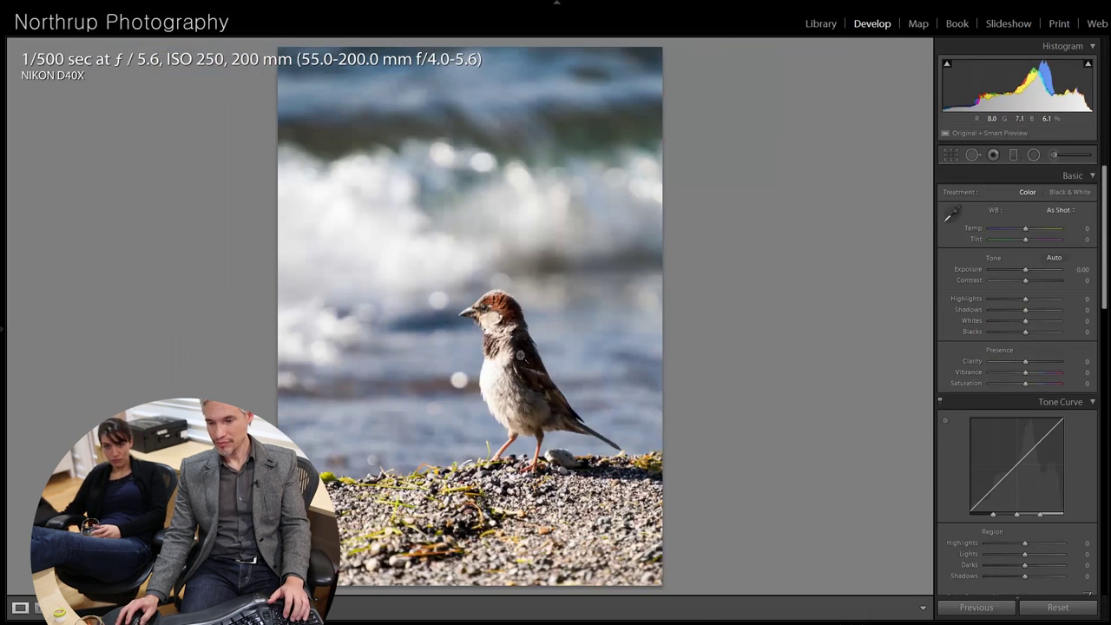
- Inspect the sparrow's head up close and go on to the owl photo
{"action": "left_click", "coordinate": [485, 307]}
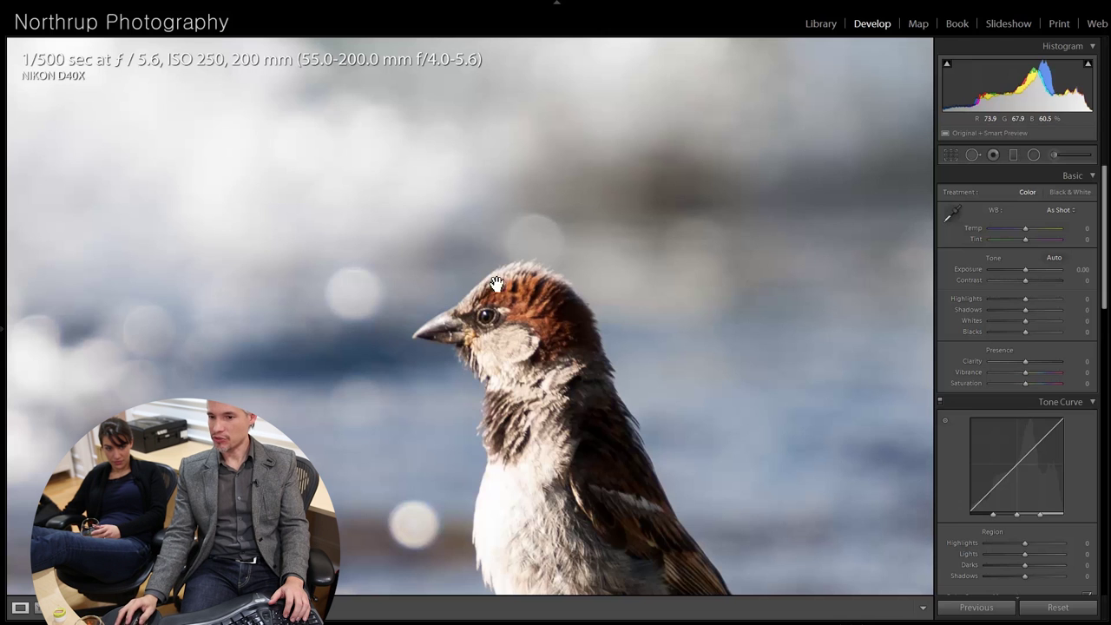
{"action": "left_click", "coordinate": [512, 344]}
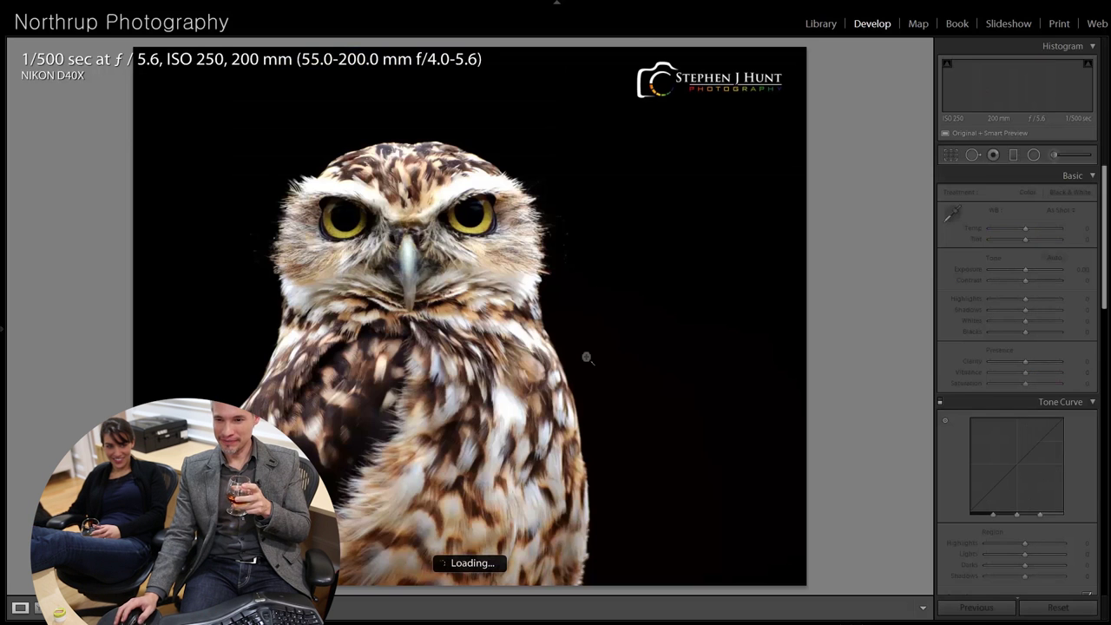
- Examine the owl's face, the feather edges against the black background and the chest plumage up close
{"action": "left_click", "coordinate": [416, 235]}
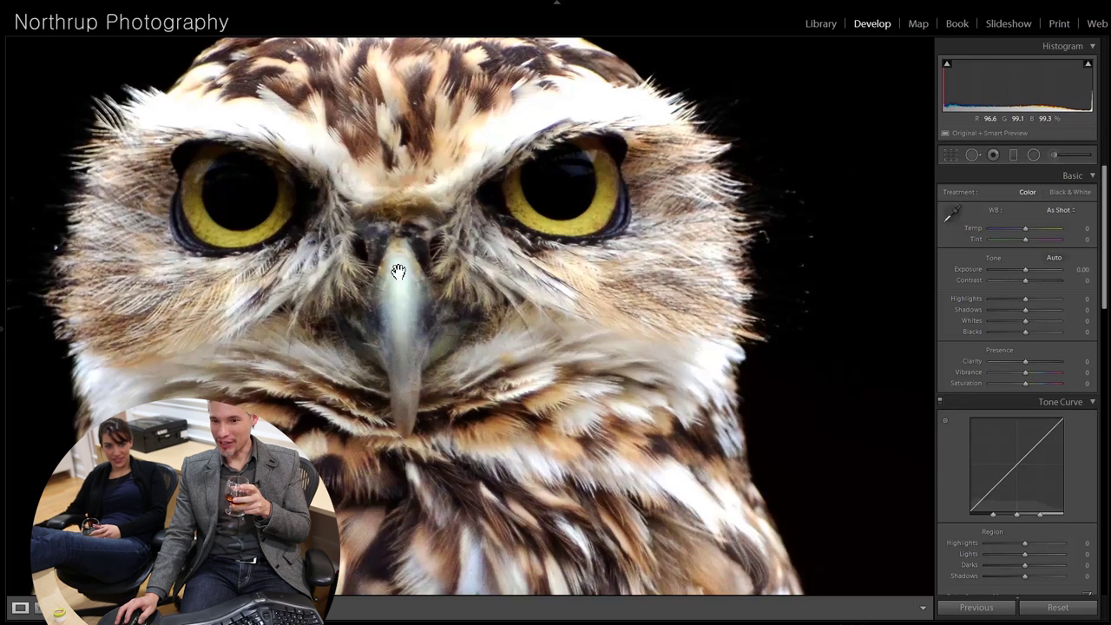
{"action": "left_click_drag", "start_coordinate": [384, 183], "coordinate": [278, 310]}
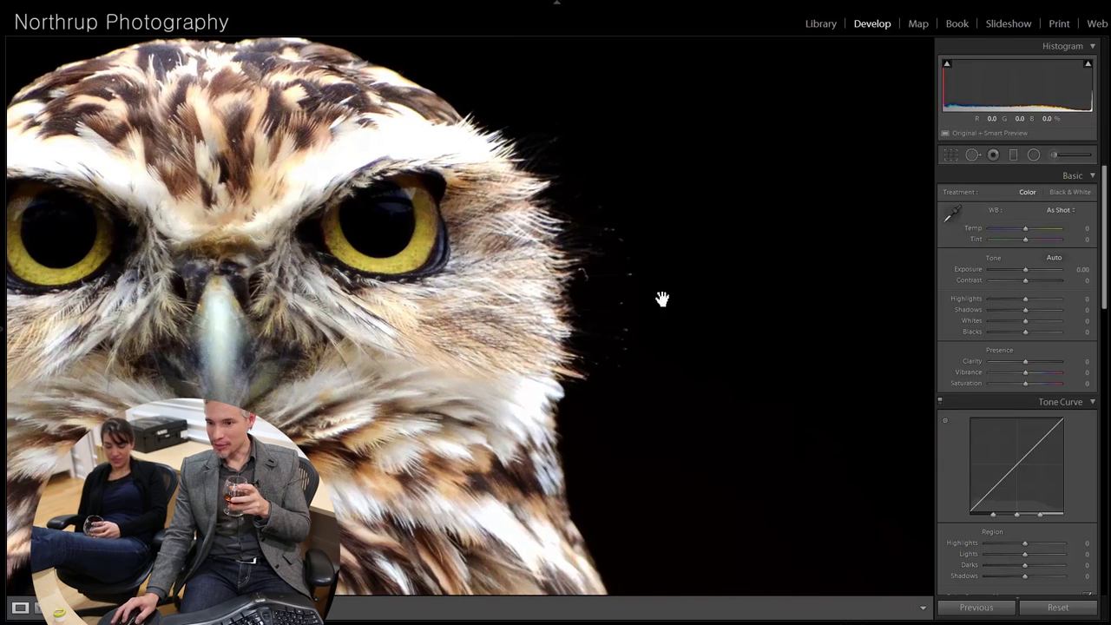
{"action": "double_click", "coordinate": [318, 365]}
{"action": "left_click_drag", "start_coordinate": [319, 364], "coordinate": [541, 355]}
{"action": "key", "text": "ctrl+equal"}
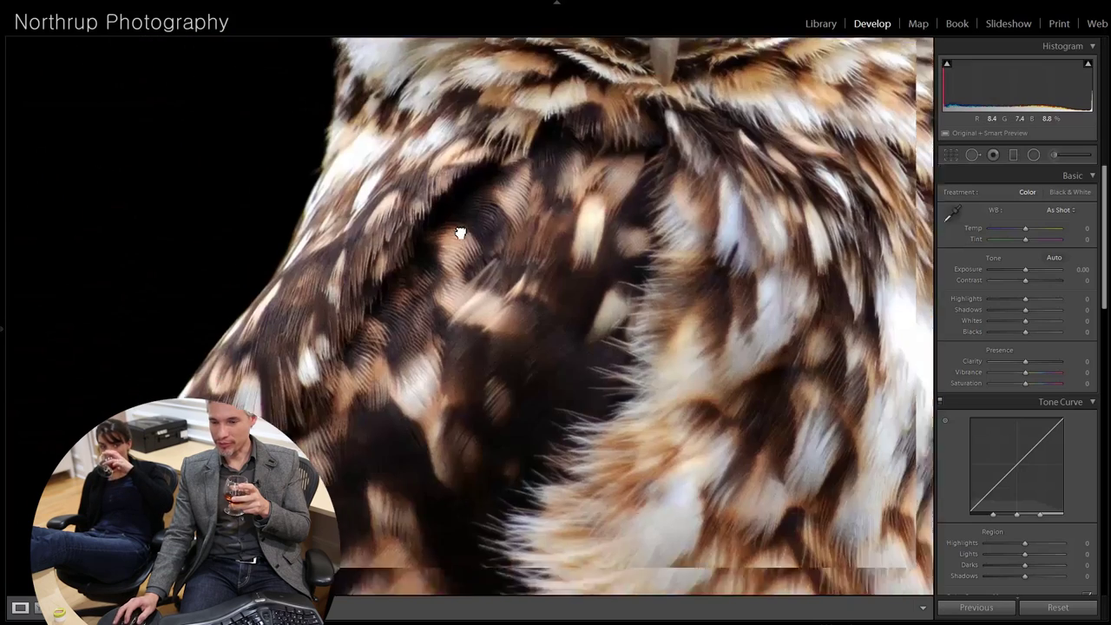
{"action": "key", "text": "ctrl+minus"}
{"action": "key", "text": "ctrl+minus"}
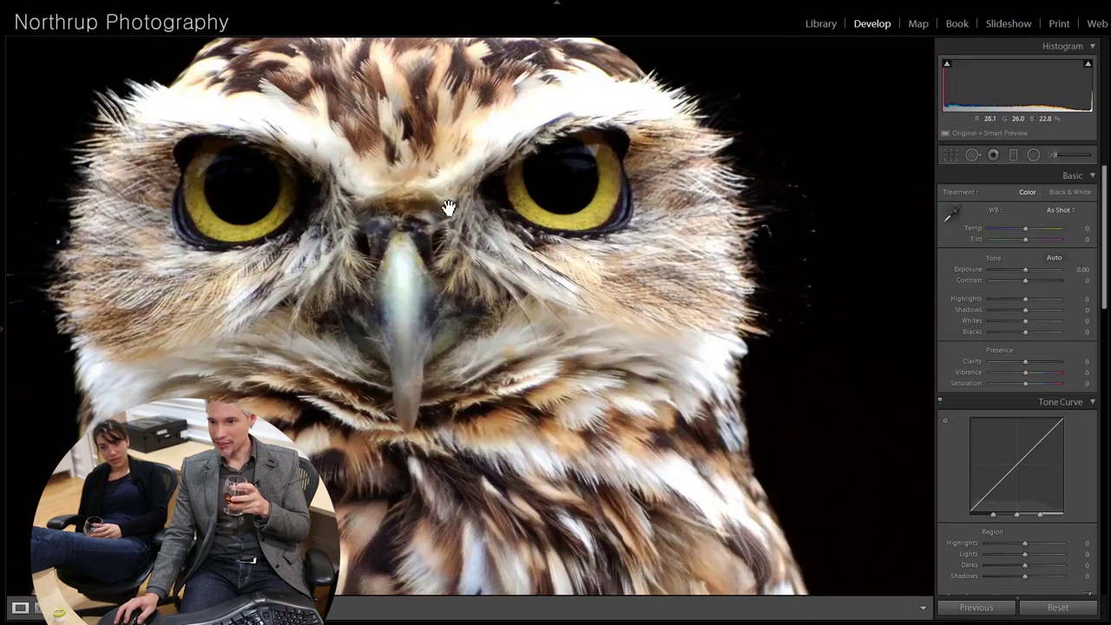
{"action": "left_click_drag", "start_coordinate": [447, 208], "coordinate": [426, 363]}
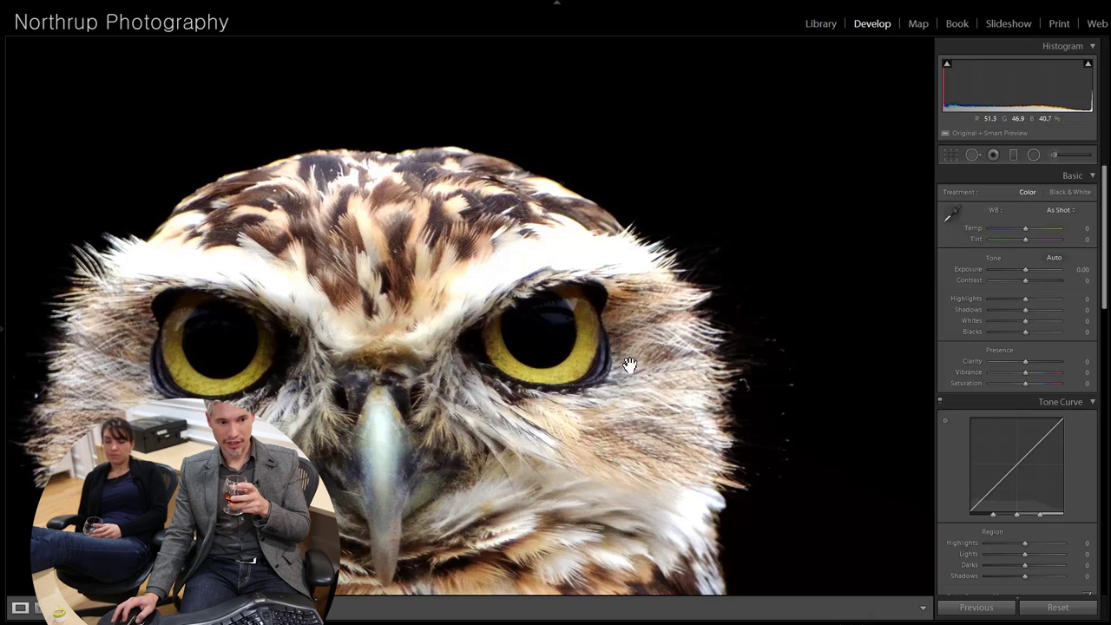
{"action": "left_click", "coordinate": [692, 326]}
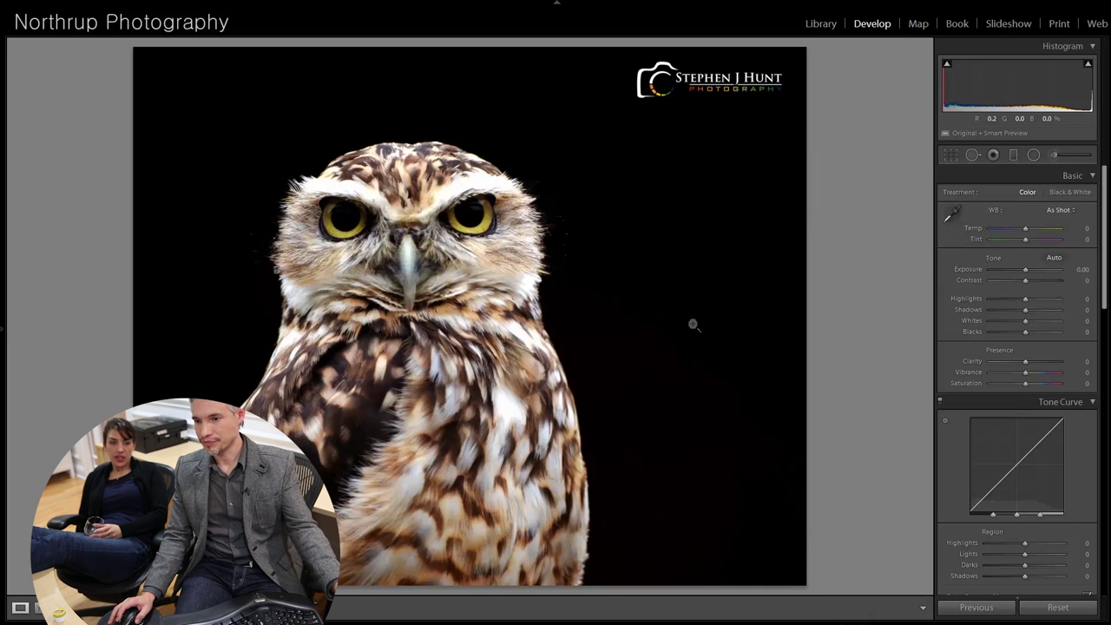
- Raise Shadows to +100 and Exposure to +4.01 to inspect the dark background beside the owl
{"action": "left_click", "coordinate": [692, 325]}
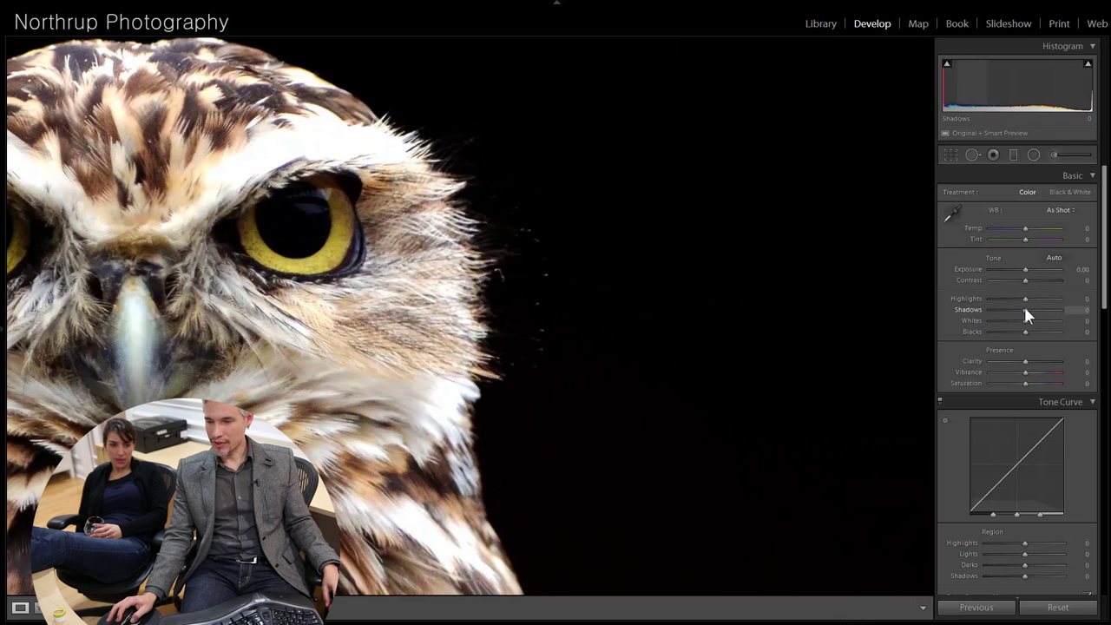
{"action": "left_click_drag", "start_coordinate": [1026, 310], "coordinate": [1093, 310]}
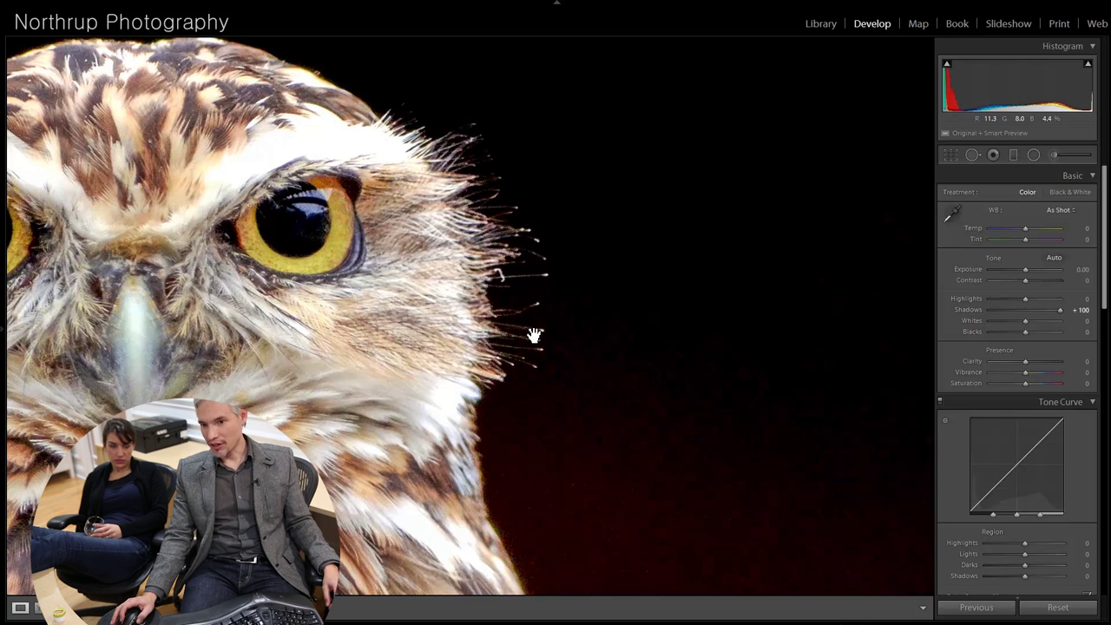
{"action": "left_click_drag", "start_coordinate": [455, 358], "coordinate": [460, 184]}
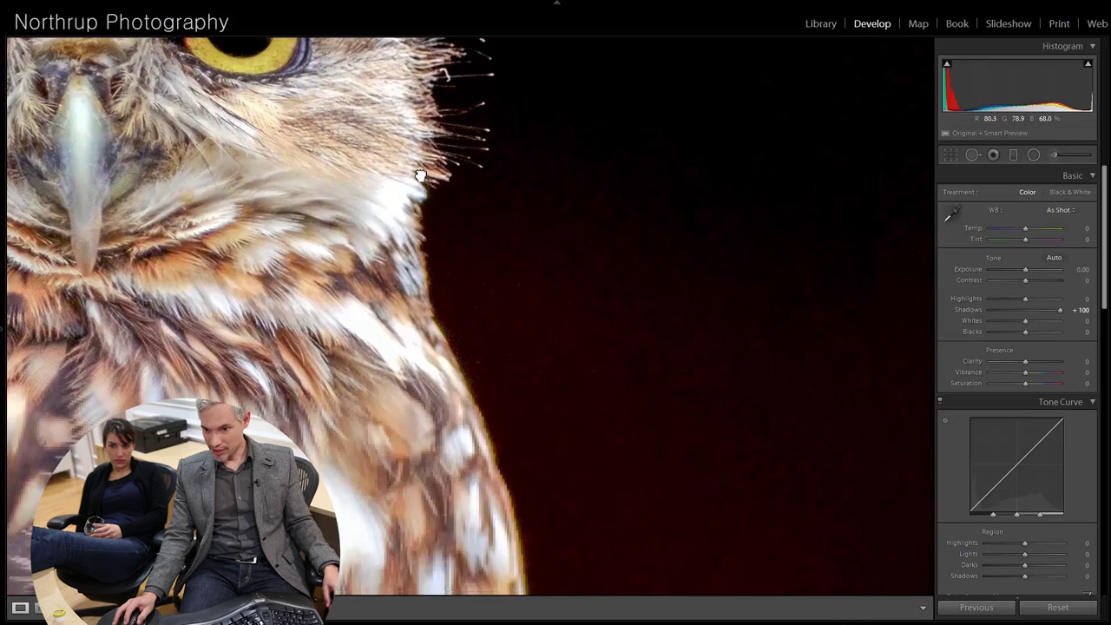
{"action": "left_click", "coordinate": [496, 350]}
{"action": "left_click", "coordinate": [673, 469]}
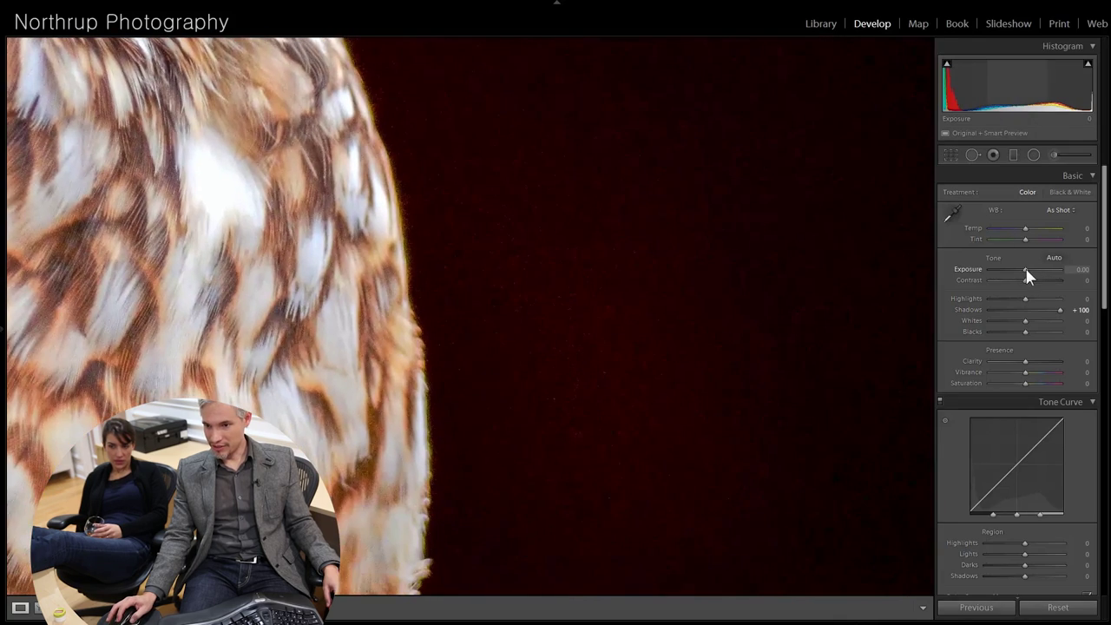
{"action": "left_click_drag", "start_coordinate": [1025, 270], "coordinate": [1052, 272]}
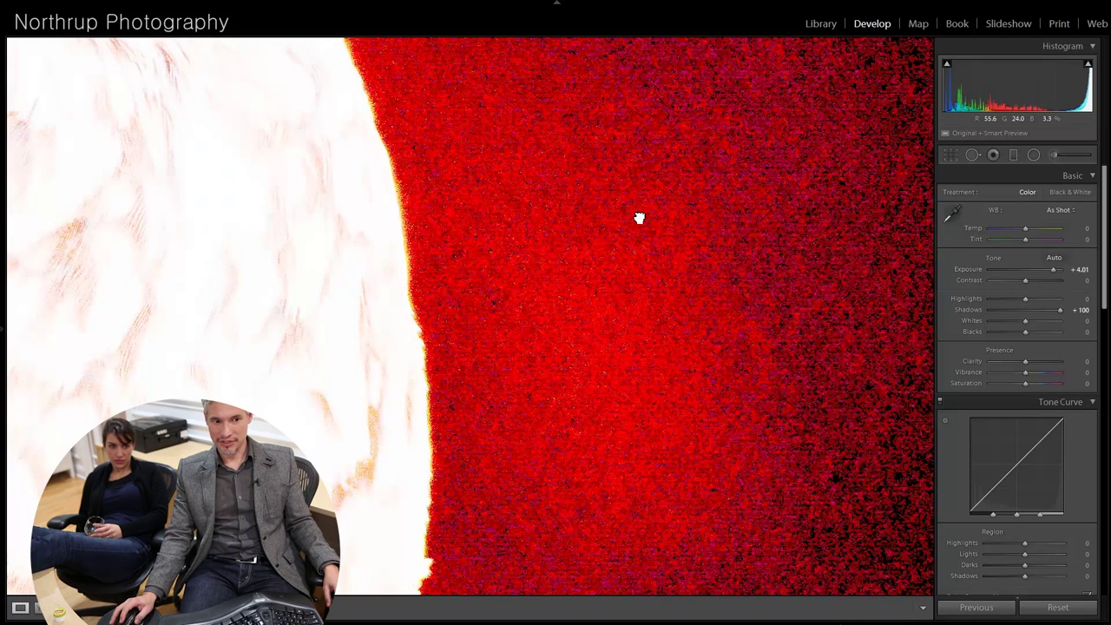
{"action": "left_click", "coordinate": [639, 218]}
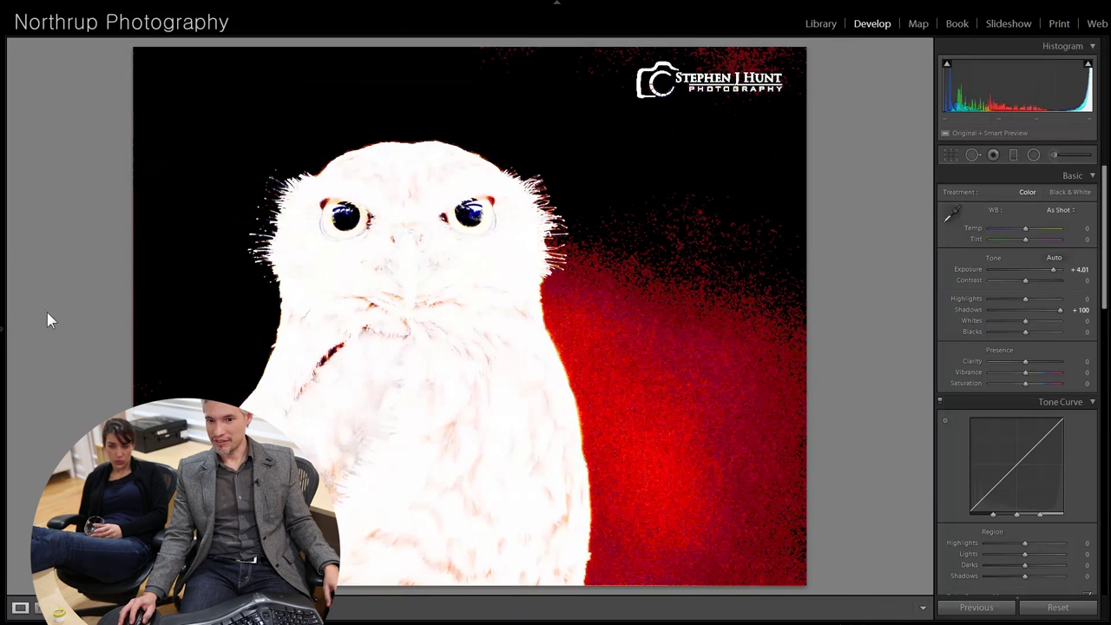
- Set the owl photo's Exposure to 0 and lower its Shadows to +2
{"action": "left_click", "coordinate": [1081, 270]}
{"action": "type", "text": "0"}
{"action": "key", "text": "Return"}
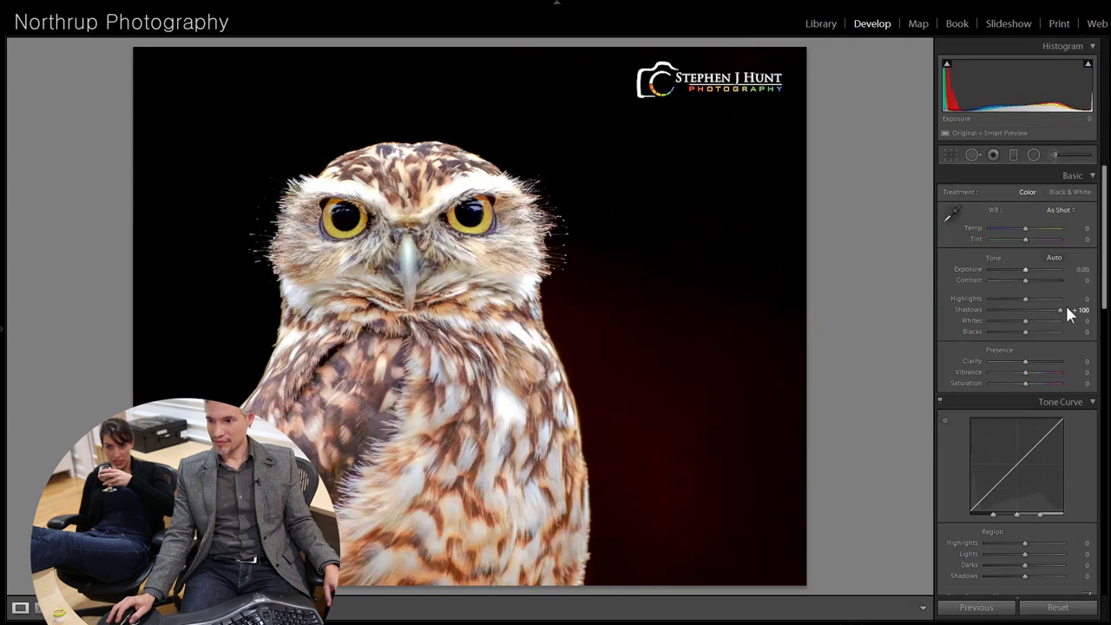
{"action": "left_click_drag", "start_coordinate": [1060, 310], "coordinate": [1026, 314]}
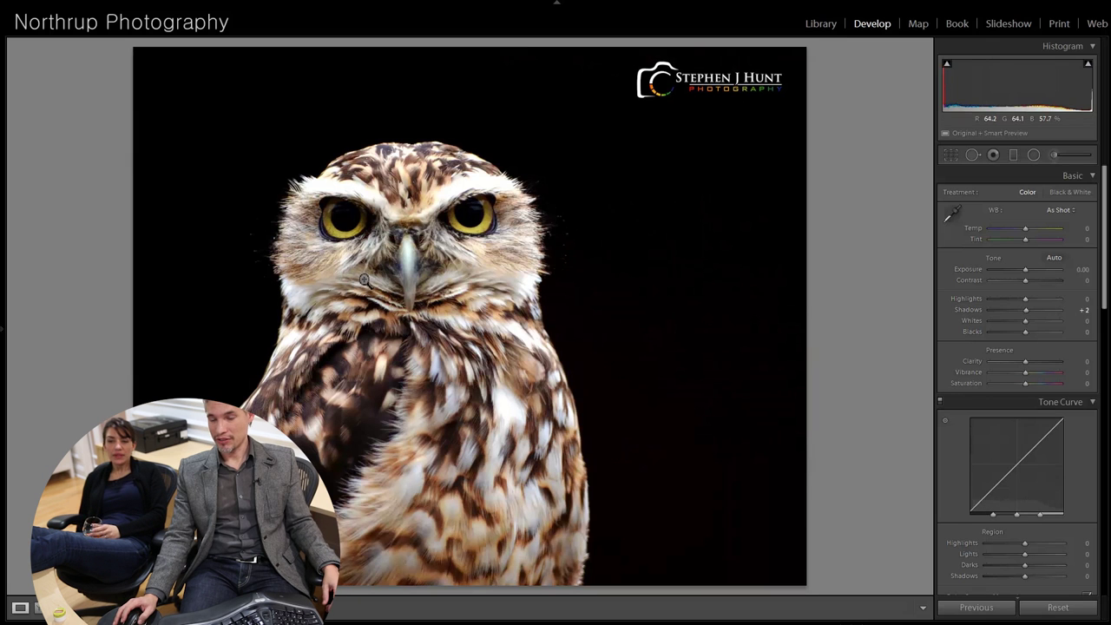
- Examine the owl's eyes, beak and chin feathers up close
{"action": "left_click", "coordinate": [407, 251]}
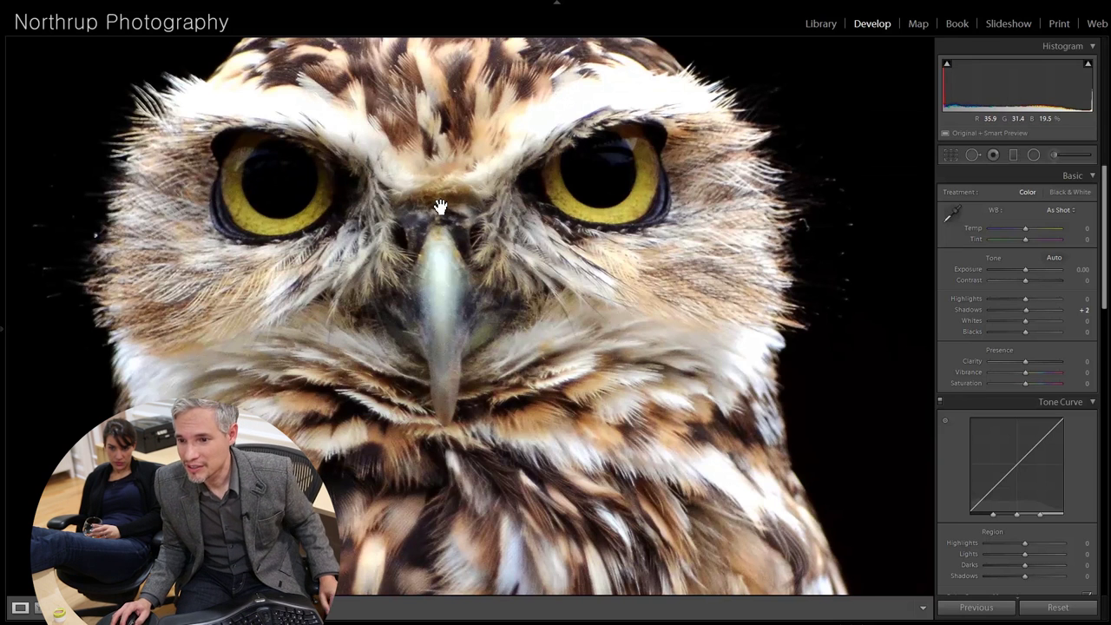
{"action": "left_click_drag", "start_coordinate": [440, 206], "coordinate": [499, 290]}
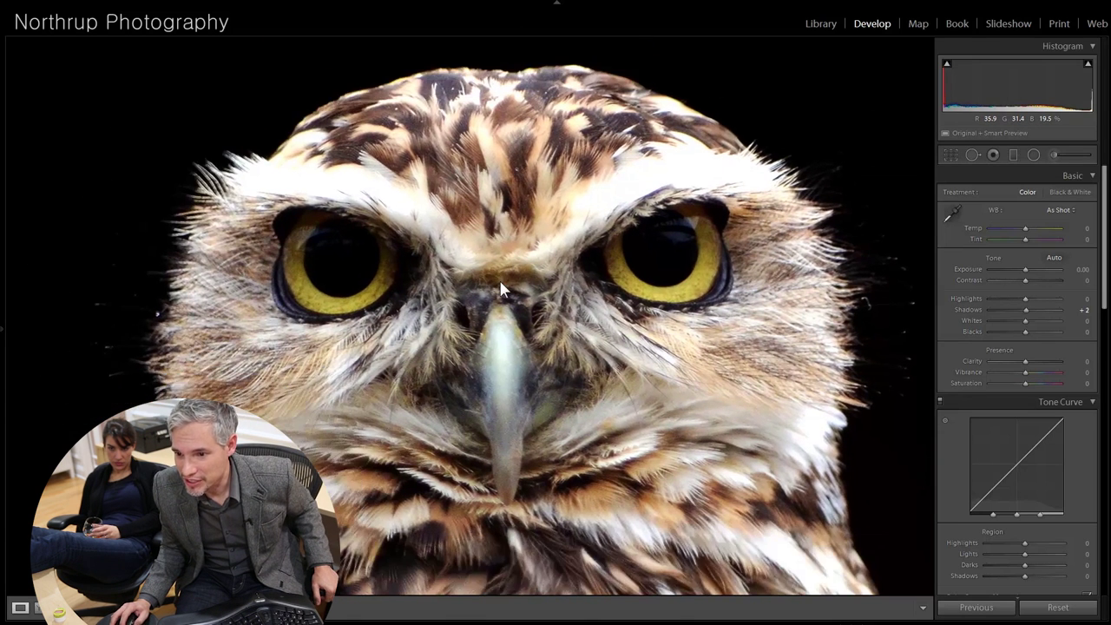
{"action": "left_click_drag", "start_coordinate": [492, 344], "coordinate": [495, 171]}
{"action": "left_click", "coordinate": [500, 358]}
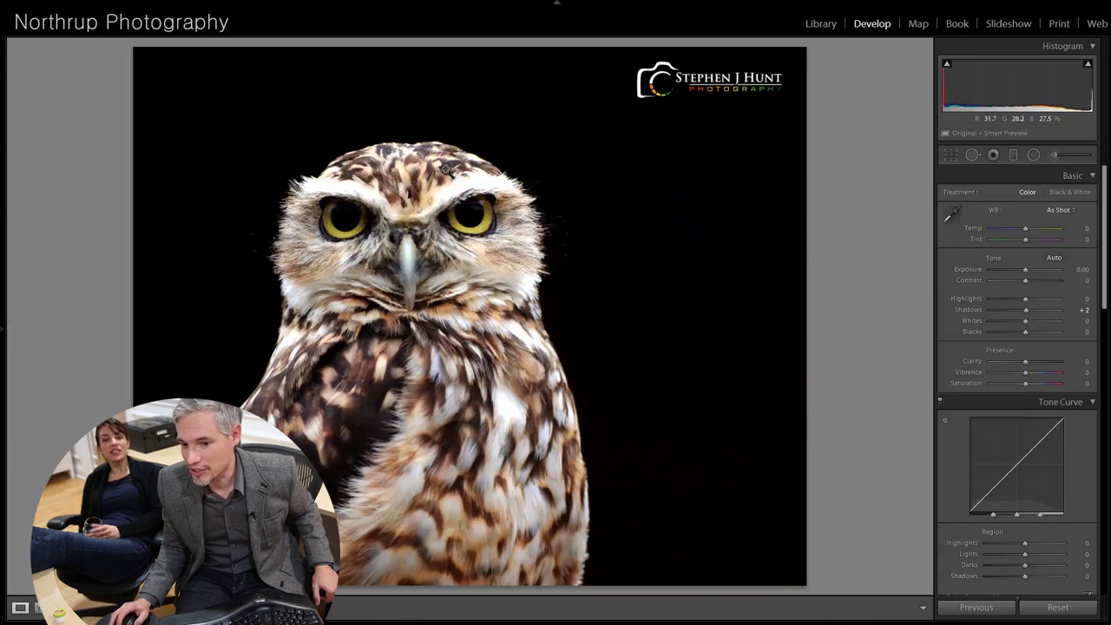
- Go on to the black-and-white portrait of the child in a hat and inspect the eyes up close
{"action": "key", "text": "Right"}
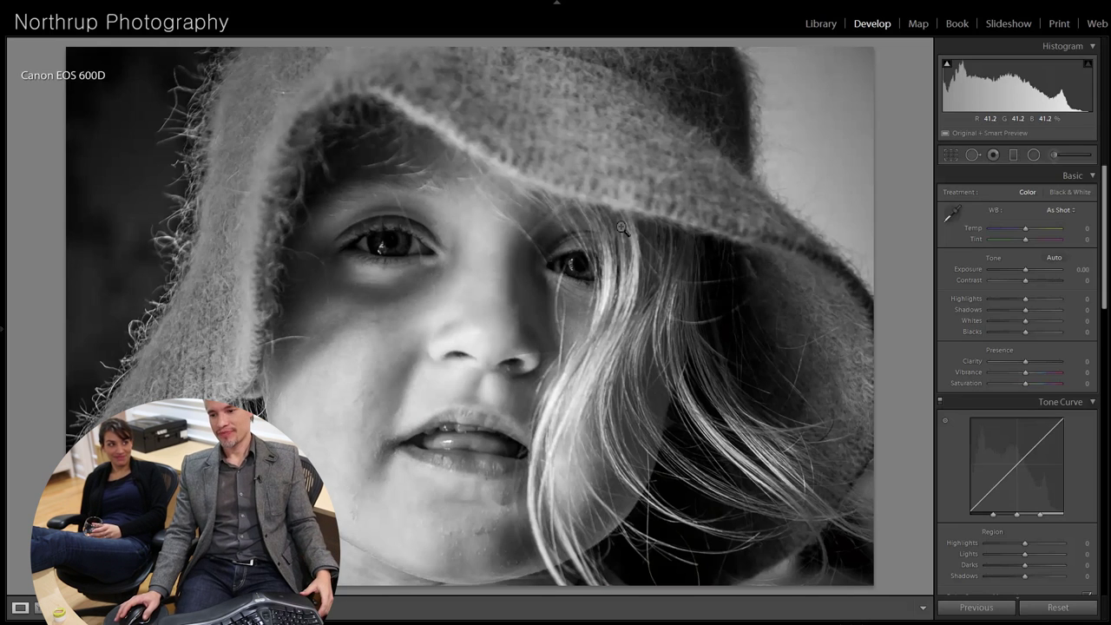
{"action": "left_click", "coordinate": [389, 234]}
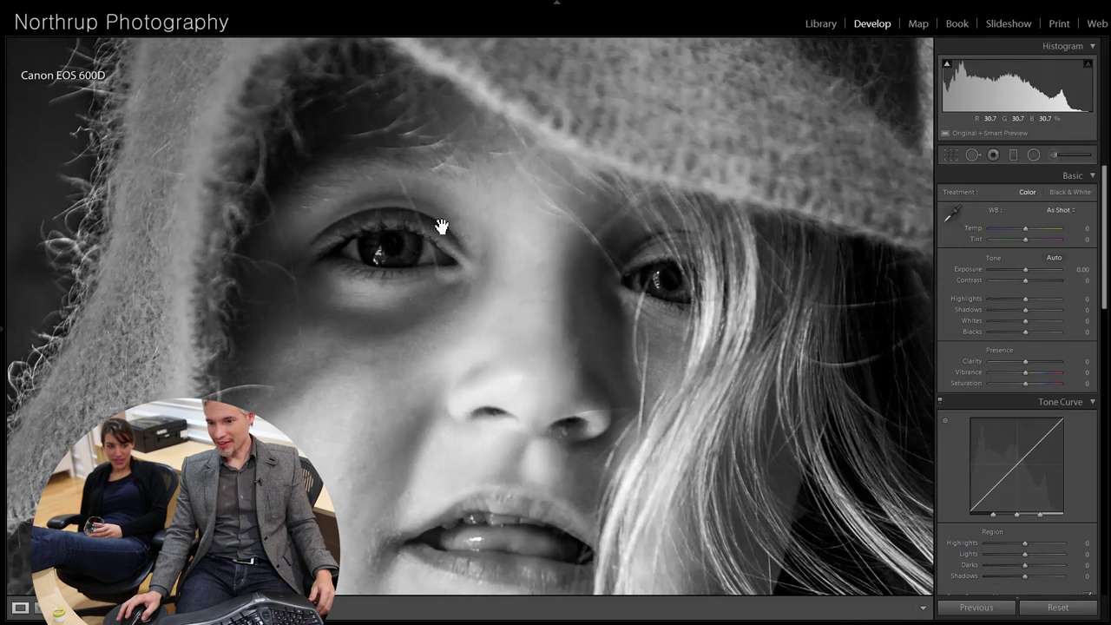
{"action": "left_click", "coordinate": [434, 226]}
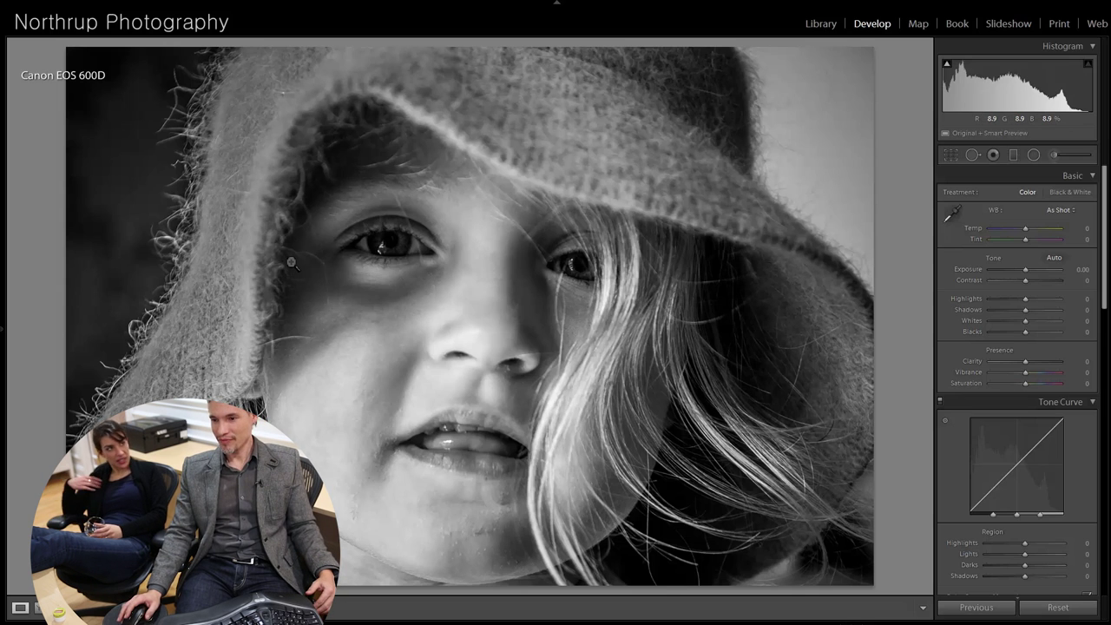
- Go past the seed pod photo to the dog running in snow and show the whole dog photo
{"action": "key", "text": "Right"}
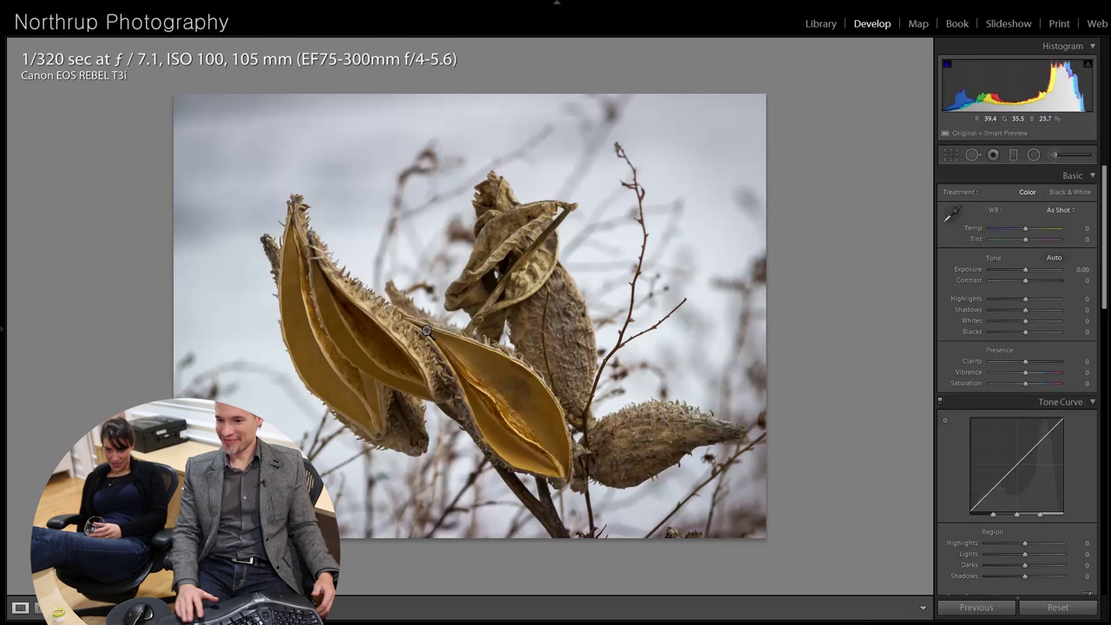
{"action": "key", "text": "Right"}
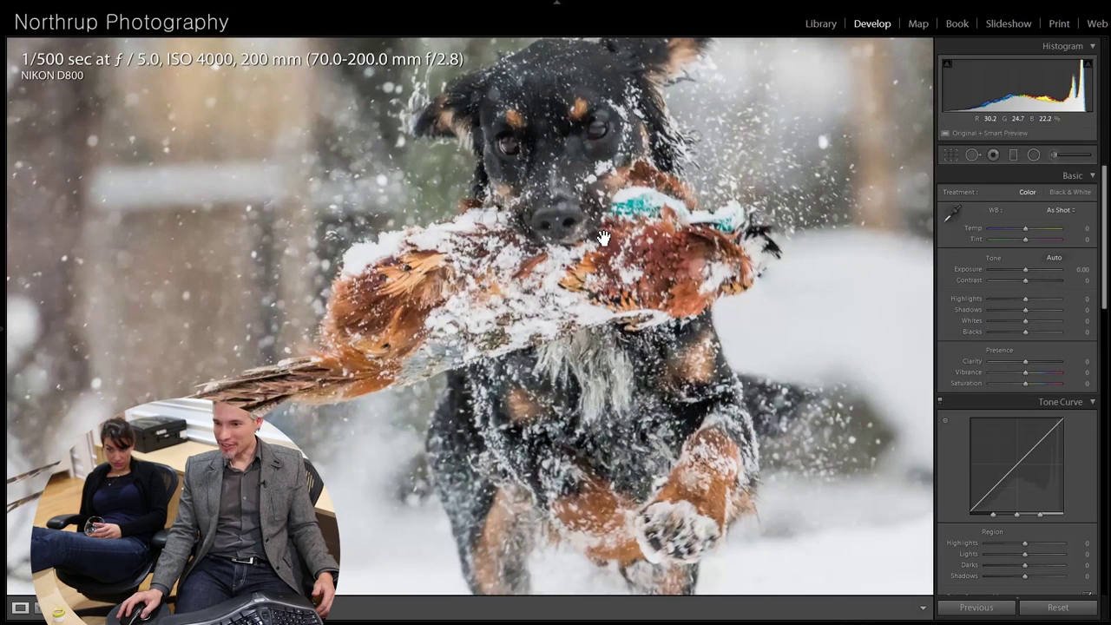
{"action": "left_click", "coordinate": [562, 206]}
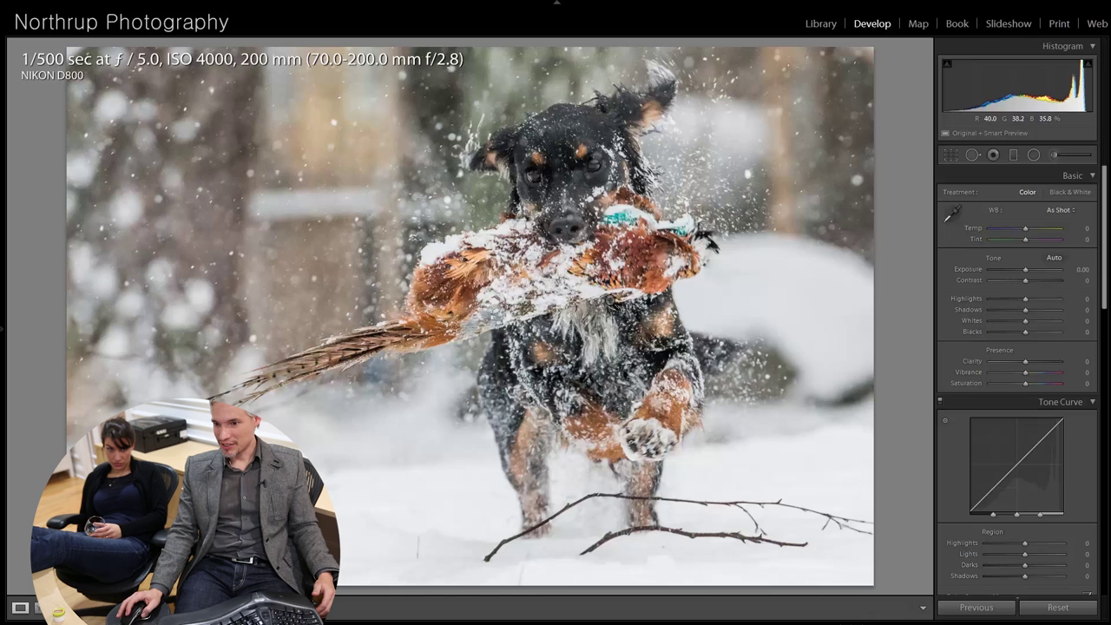
- Examine the dog's head, the bird in its mouth, the legs and the snowy foreground up close, and go on to the boy's portrait
{"action": "left_click", "coordinate": [474, 143]}
{"action": "left_click_drag", "start_coordinate": [611, 129], "coordinate": [489, 261]}
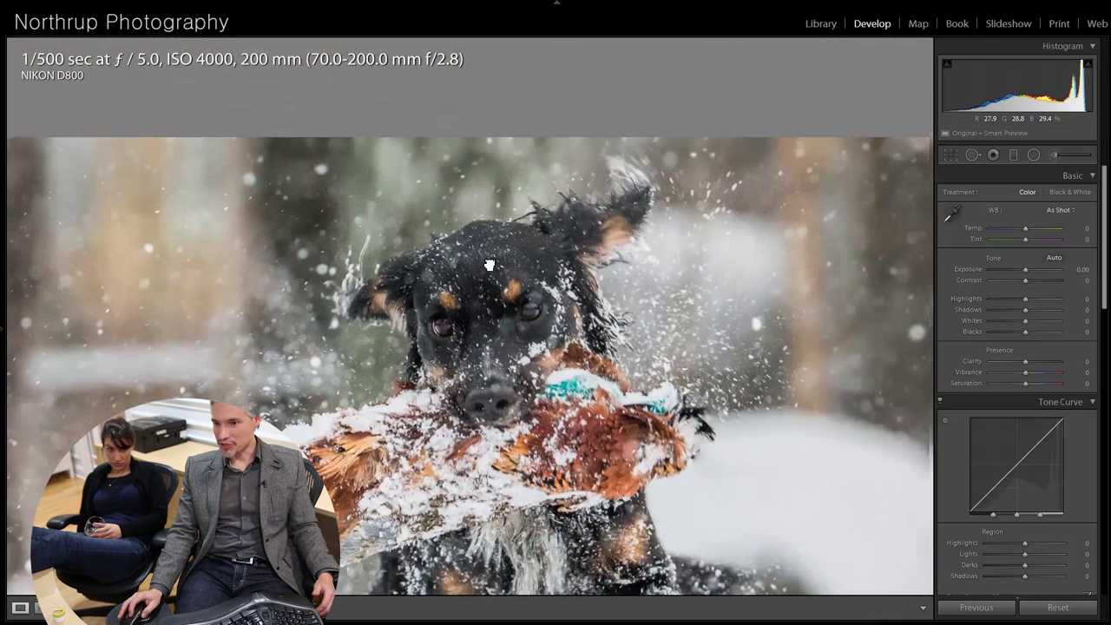
{"action": "left_click_drag", "start_coordinate": [599, 412], "coordinate": [597, 261]}
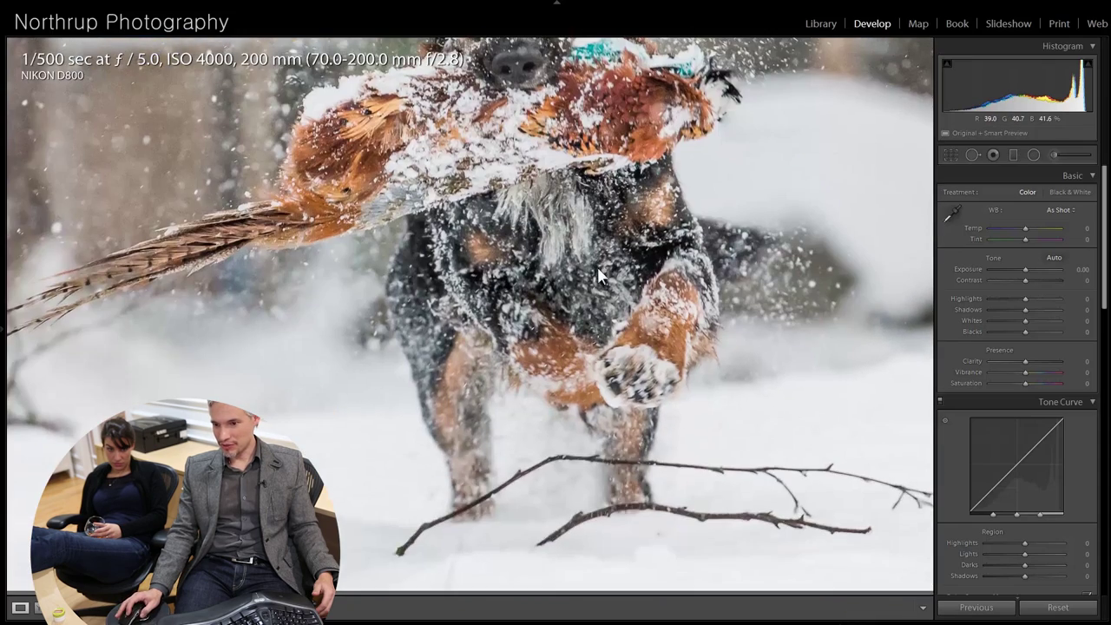
{"action": "left_click_drag", "start_coordinate": [554, 173], "coordinate": [550, 297]}
{"action": "left_click", "coordinate": [549, 297]}
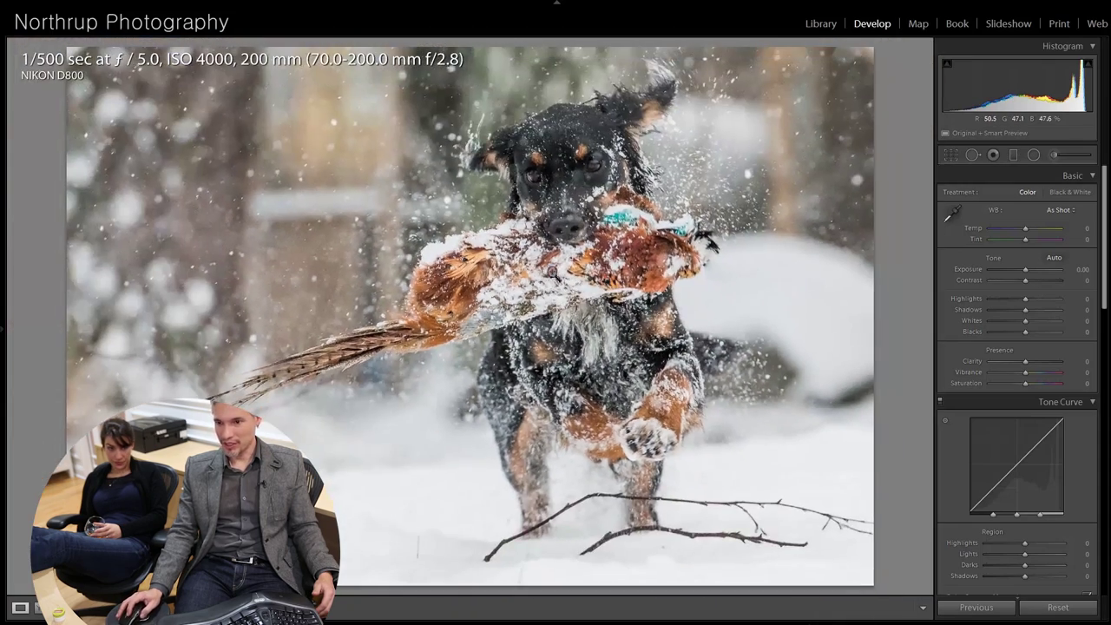
{"action": "left_click", "coordinate": [560, 210]}
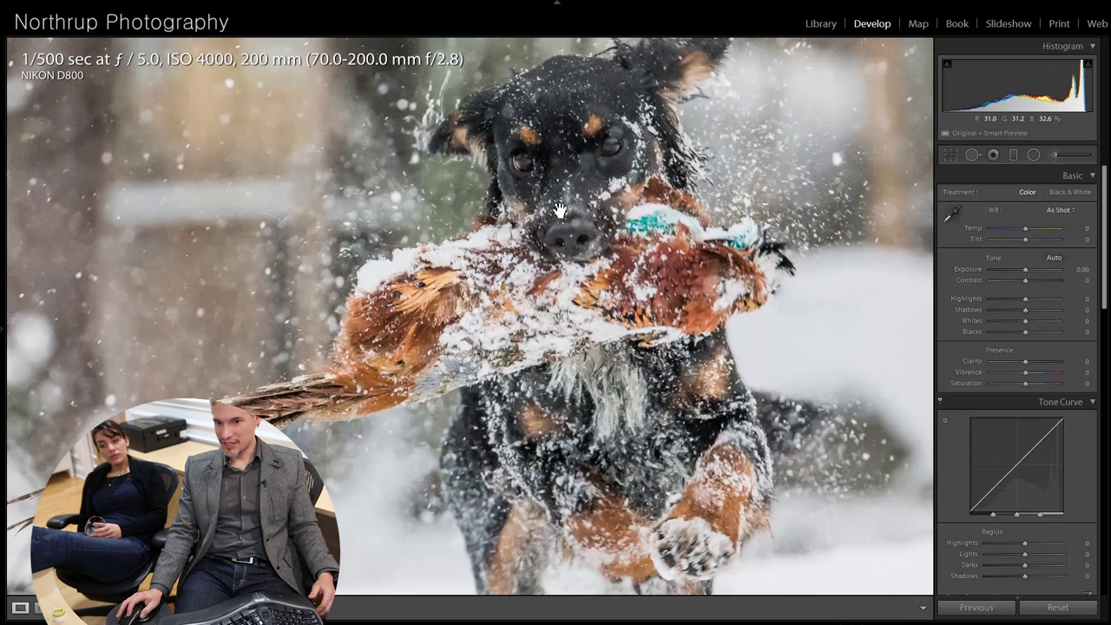
{"action": "left_click", "coordinate": [580, 257]}
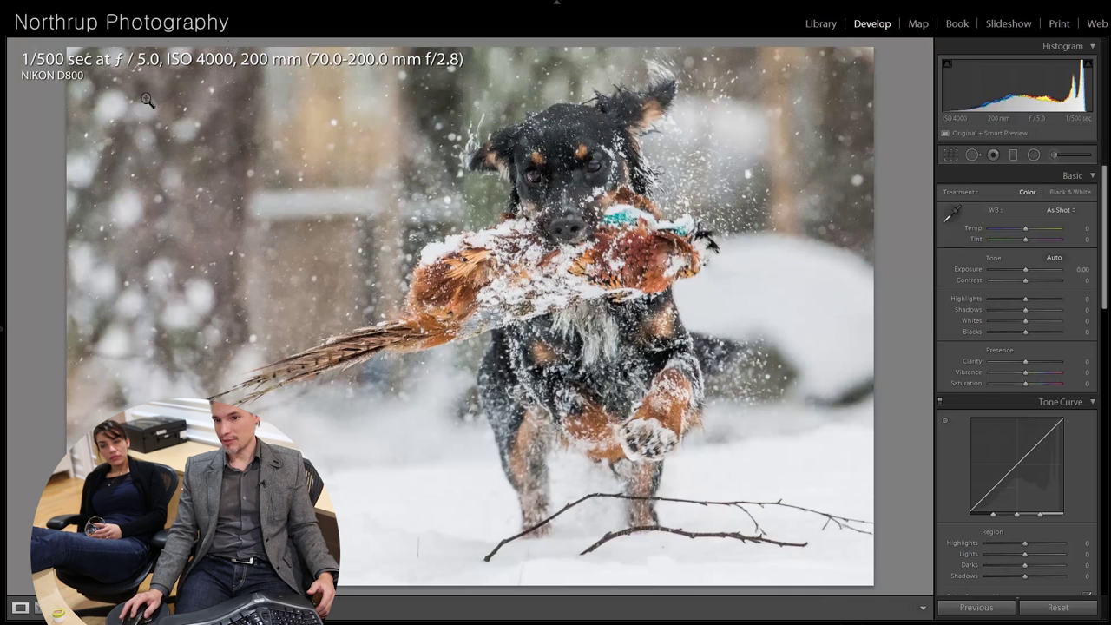
{"action": "left_click", "coordinate": [415, 188]}
{"action": "left_click_drag", "start_coordinate": [342, 156], "coordinate": [373, 26]}
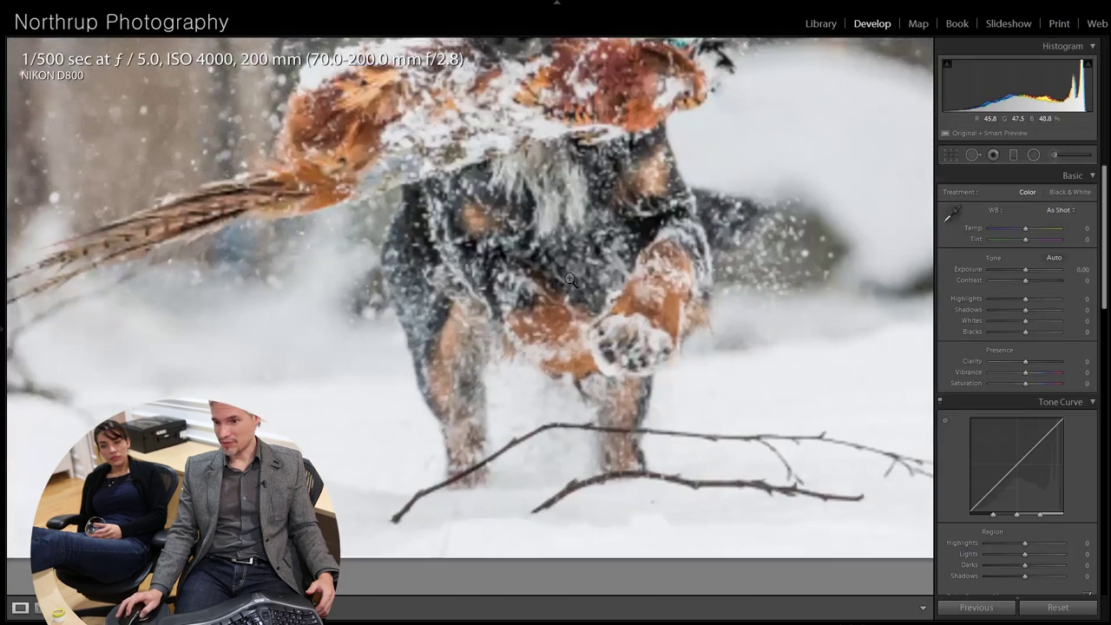
{"action": "left_click", "coordinate": [549, 249]}
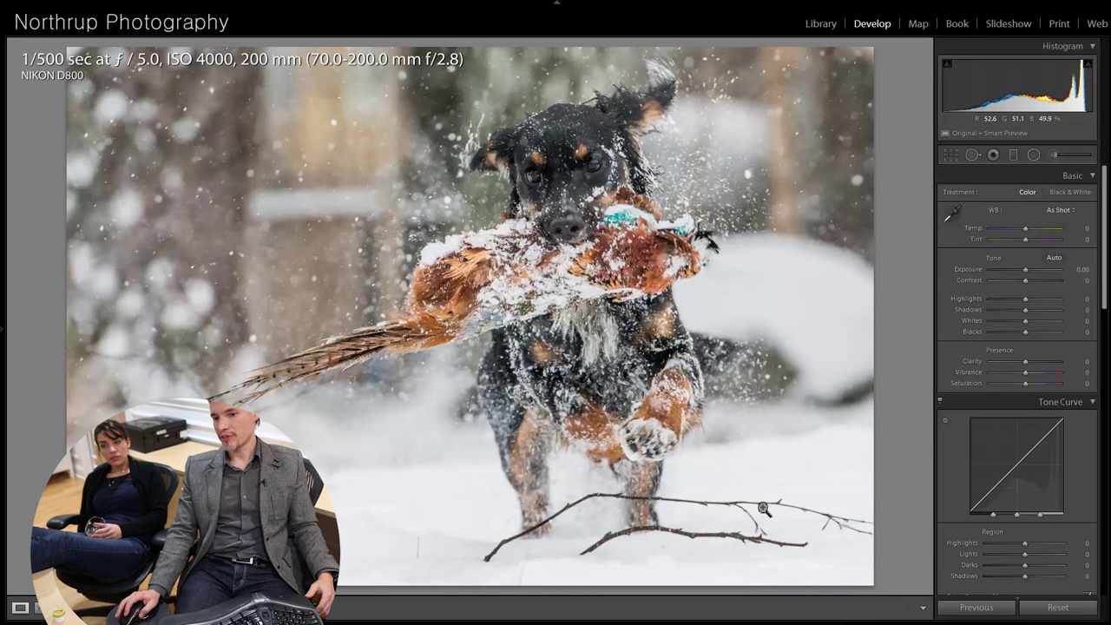
{"action": "left_click", "coordinate": [660, 485]}
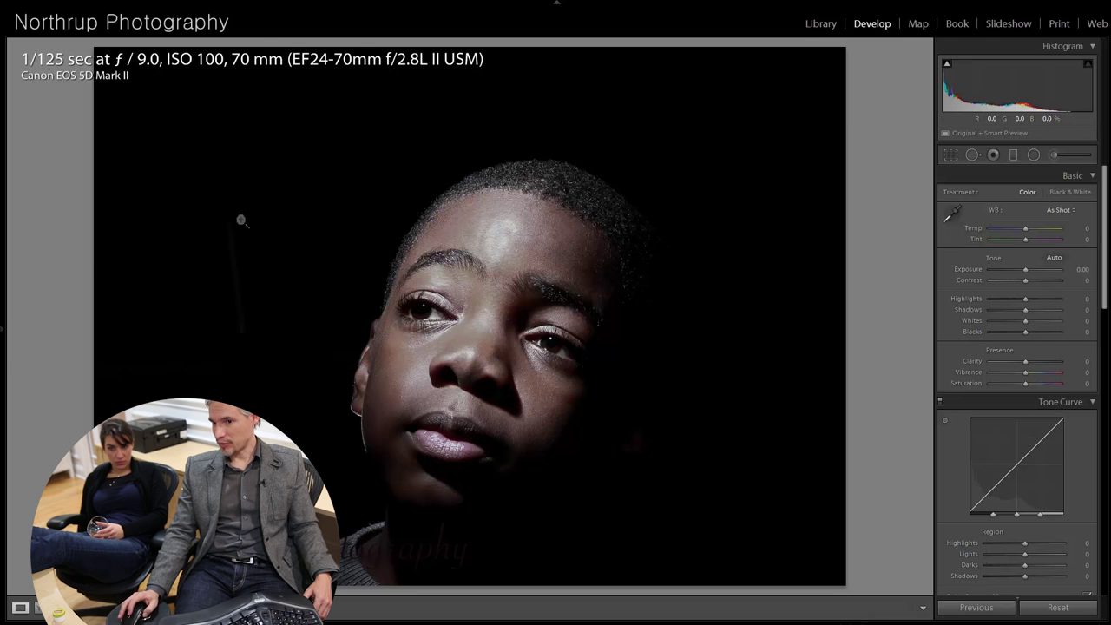
- Crop the boy's portrait tighter at its original aspect ratio, trimming the dark space above and to the right of his head
{"action": "left_click", "coordinate": [950, 156]}
{"action": "left_click_drag", "start_coordinate": [849, 315], "coordinate": [764, 319]}
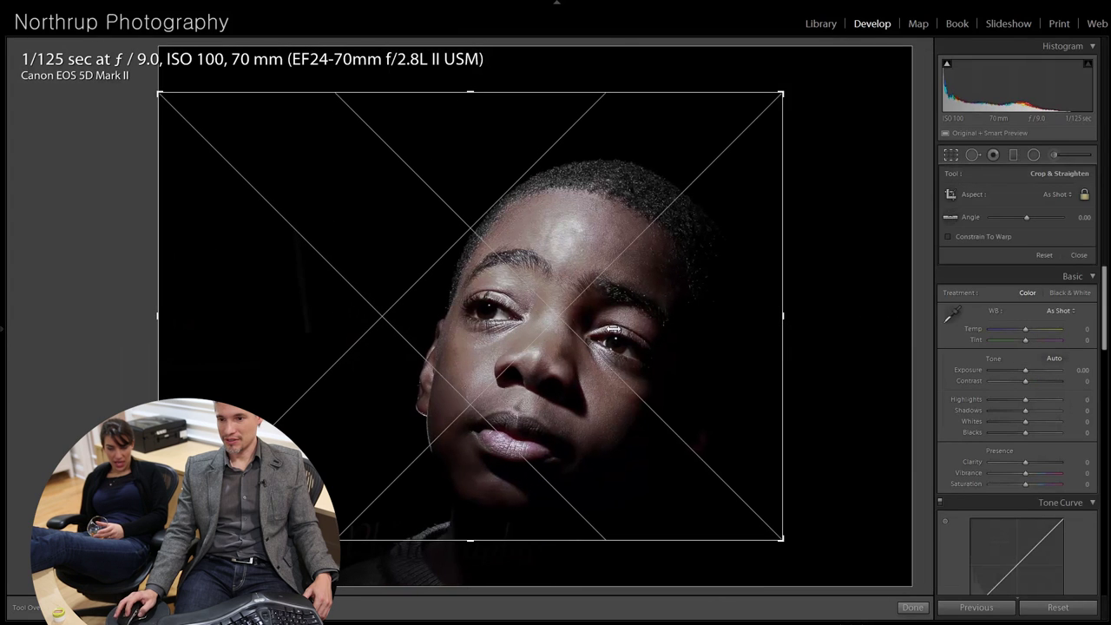
{"action": "left_click_drag", "start_coordinate": [573, 315], "coordinate": [586, 300]}
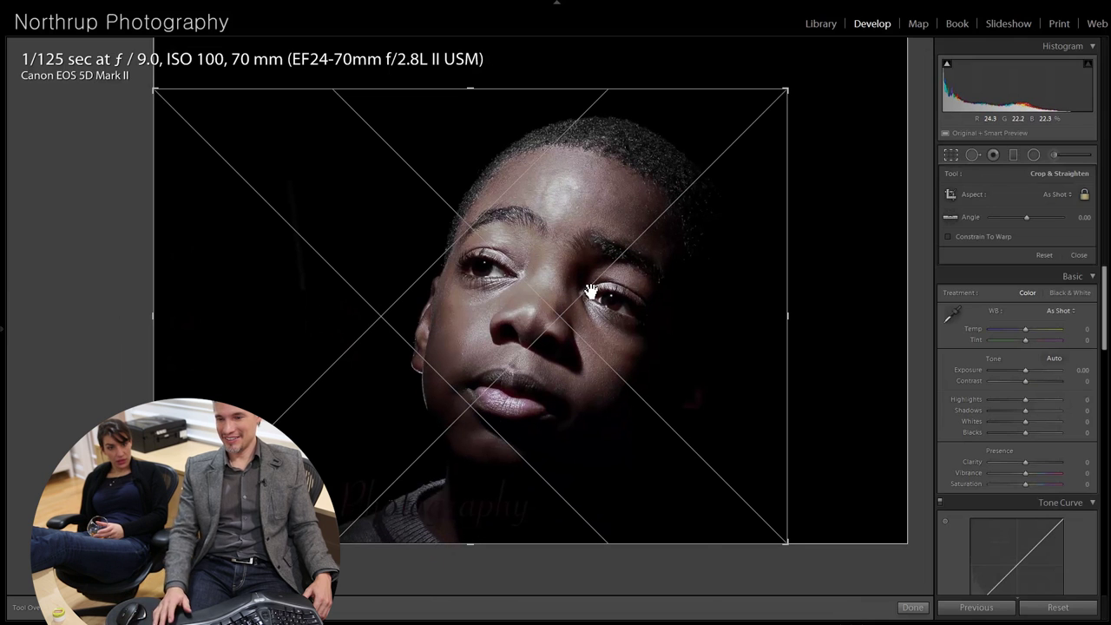
{"action": "key", "text": "Return"}
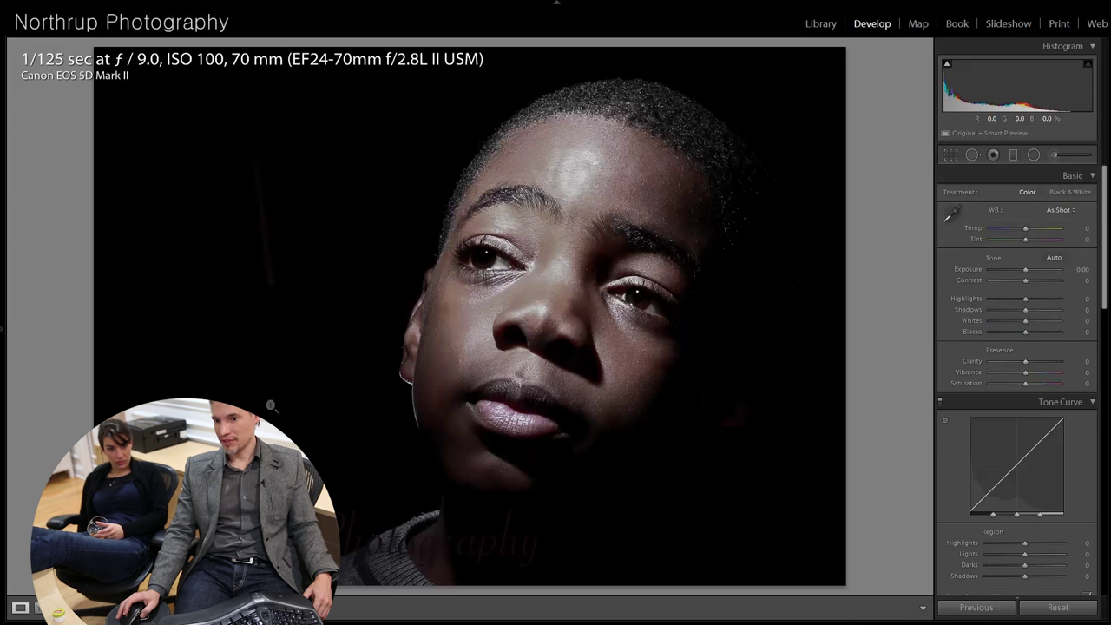
- Inspect the boy's eyes and the dark lower-left background up close, and go on to the bald eagle photo
{"action": "left_click", "coordinate": [651, 292]}
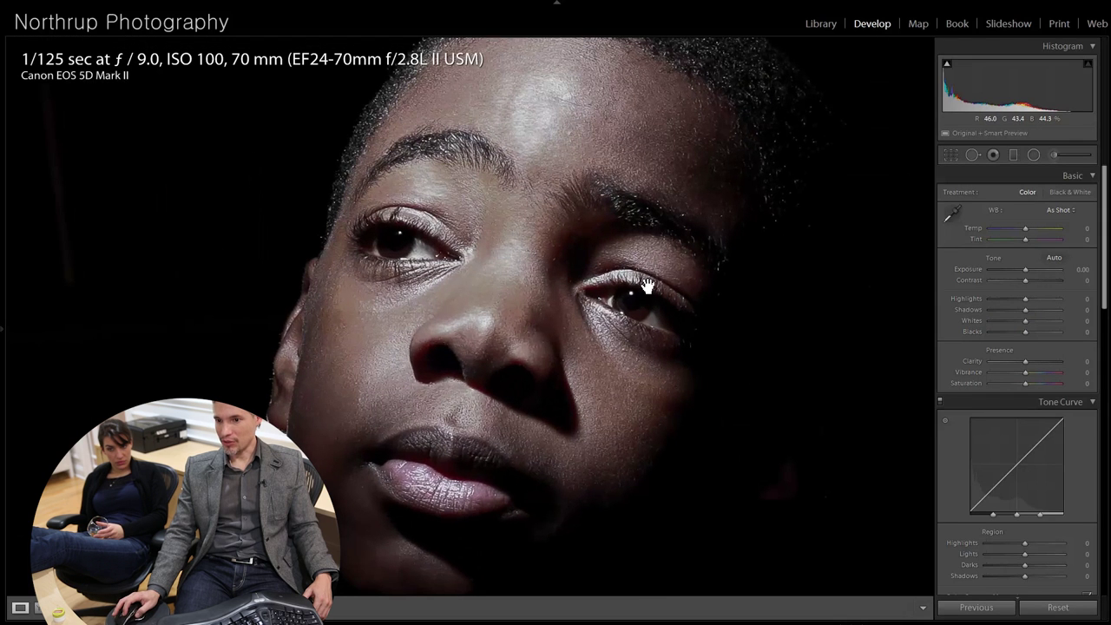
{"action": "left_click", "coordinate": [657, 300]}
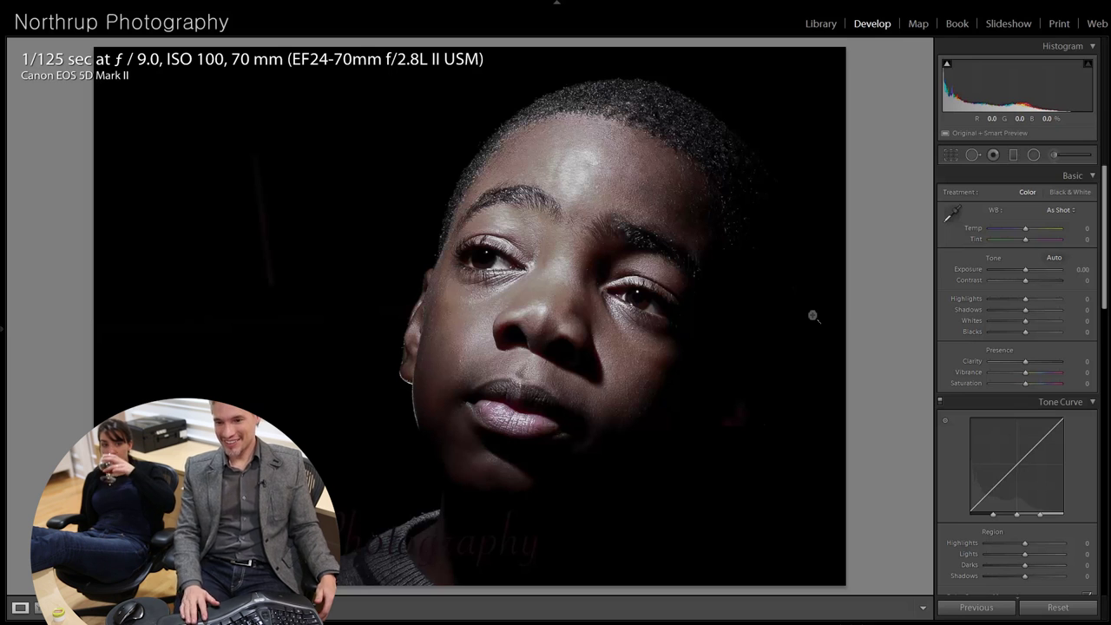
{"action": "left_click", "coordinate": [303, 439]}
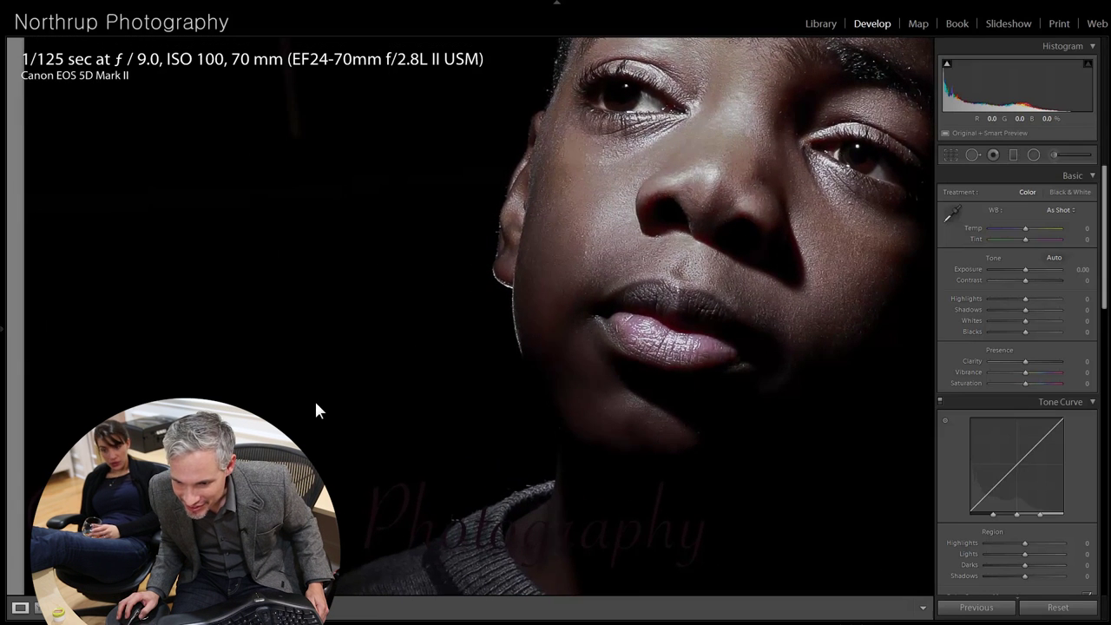
{"action": "left_click", "coordinate": [317, 409]}
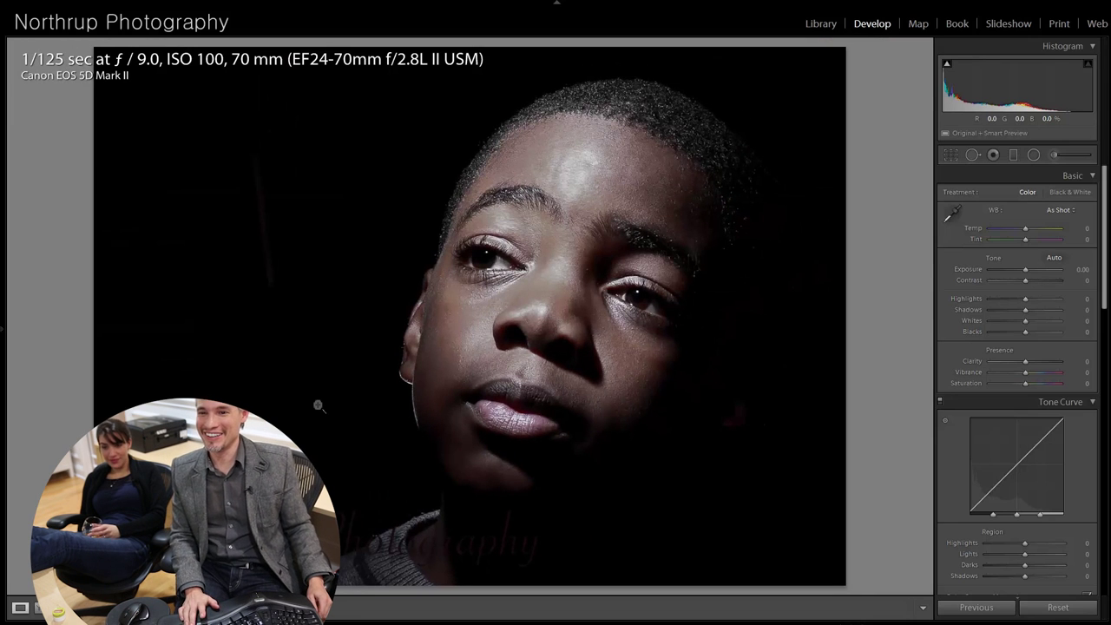
{"action": "key", "text": "Right"}
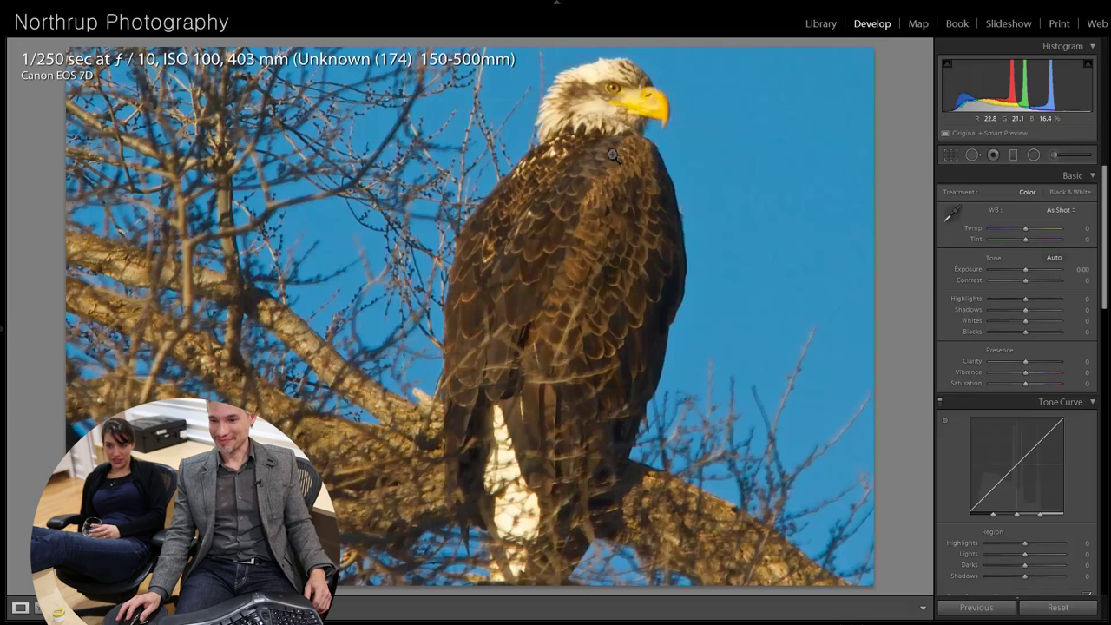
- Examine the eagle's head, back feathers and the surrounding branches up close, and return to the whole photo
{"action": "left_click", "coordinate": [645, 119]}
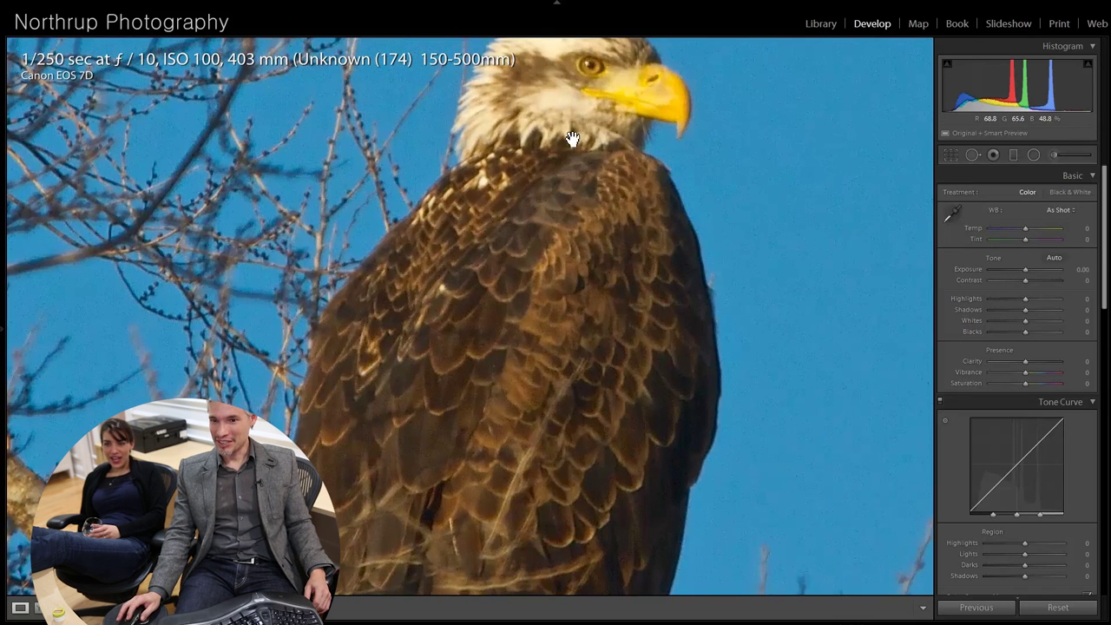
{"action": "left_click_drag", "start_coordinate": [555, 164], "coordinate": [618, 304]}
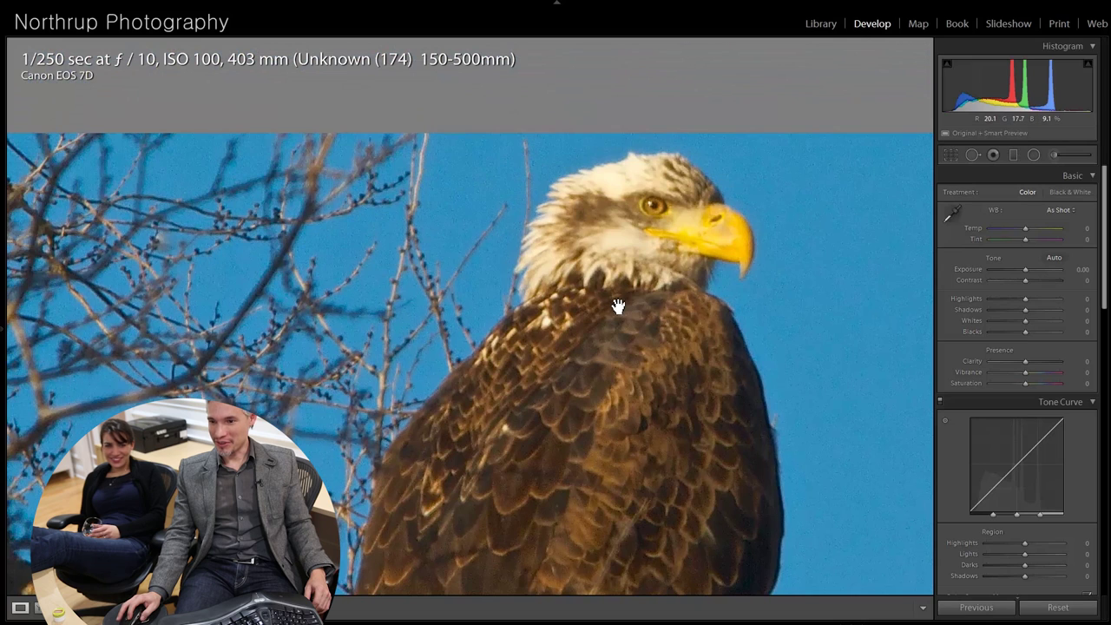
{"action": "mouse_move", "coordinate": [627, 384]}
{"action": "left_mouse_down"}
{"action": "mouse_move", "coordinate": [622, 355]}
{"action": "mouse_move", "coordinate": [528, 317]}
{"action": "left_mouse_up"}
{"action": "mouse_move", "coordinate": [562, 396]}
{"action": "left_mouse_down"}
{"action": "mouse_move", "coordinate": [558, 362]}
{"action": "mouse_move", "coordinate": [498, 342]}
{"action": "mouse_move", "coordinate": [487, 358]}
{"action": "mouse_move", "coordinate": [497, 379]}
{"action": "left_mouse_up"}
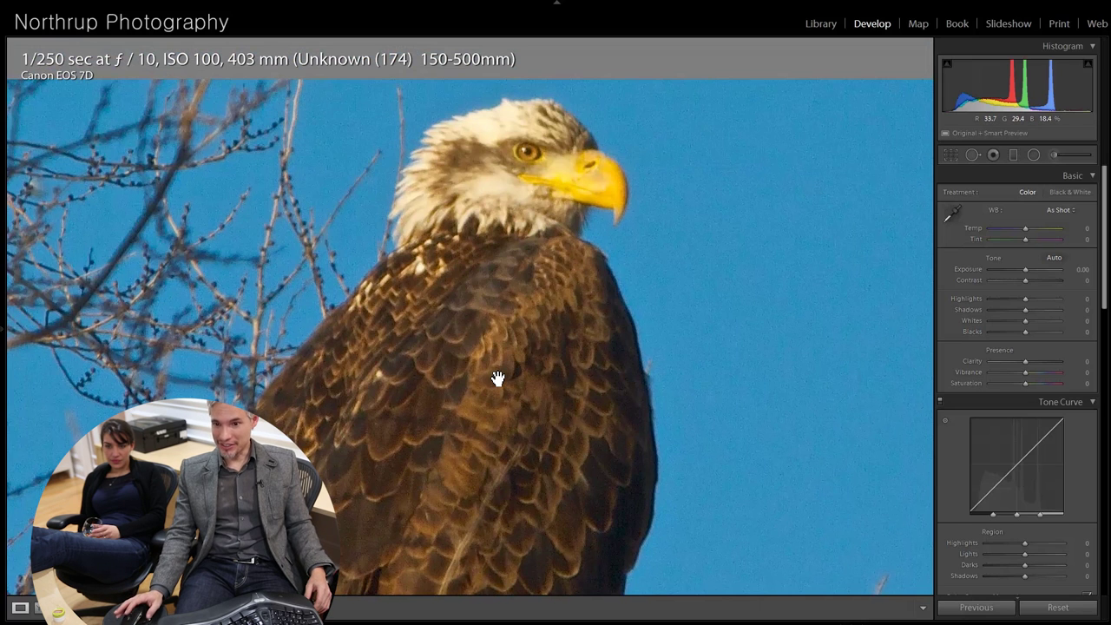
{"action": "left_click_drag", "start_coordinate": [439, 280], "coordinate": [680, 284]}
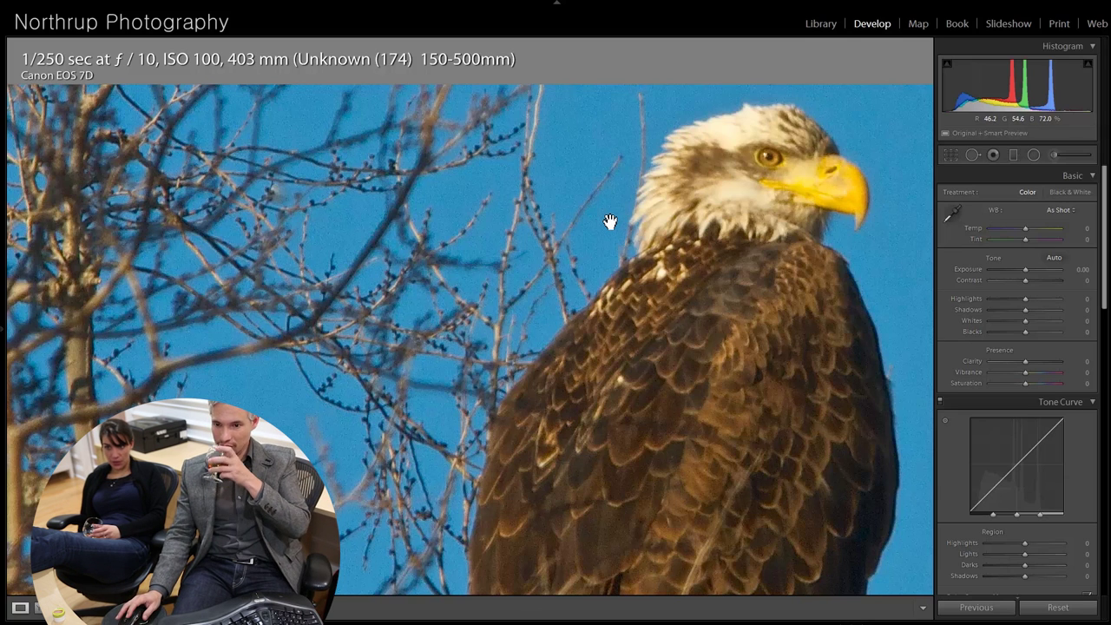
{"action": "left_click", "coordinate": [625, 362]}
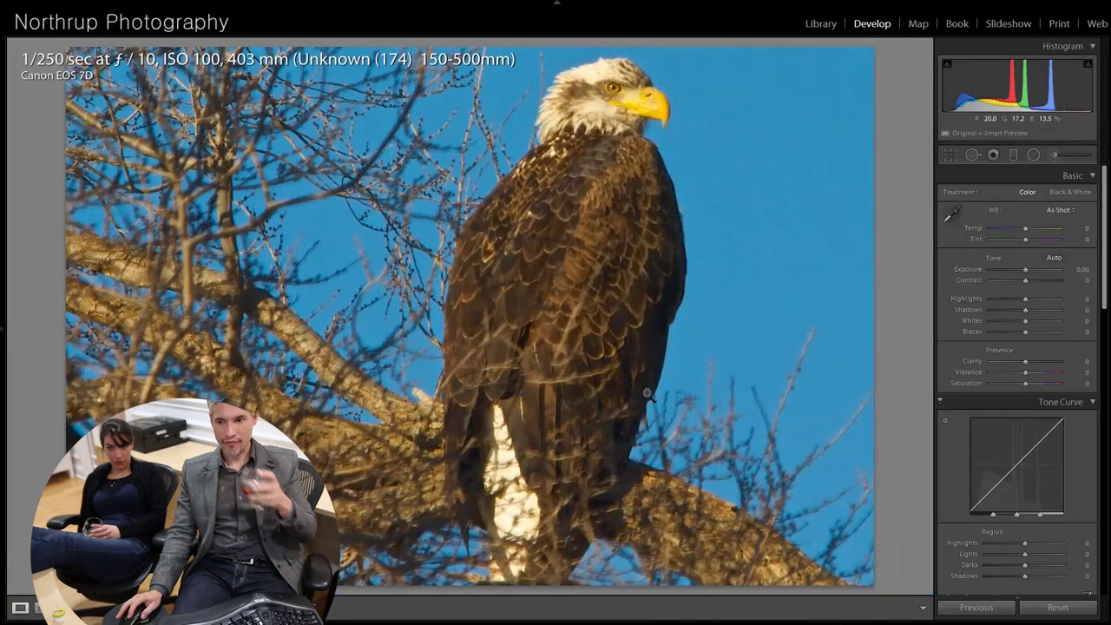
- Zoom back in on the eagle and compare the detail of its back feathers with its neck and head
{"action": "left_click", "coordinate": [691, 444]}
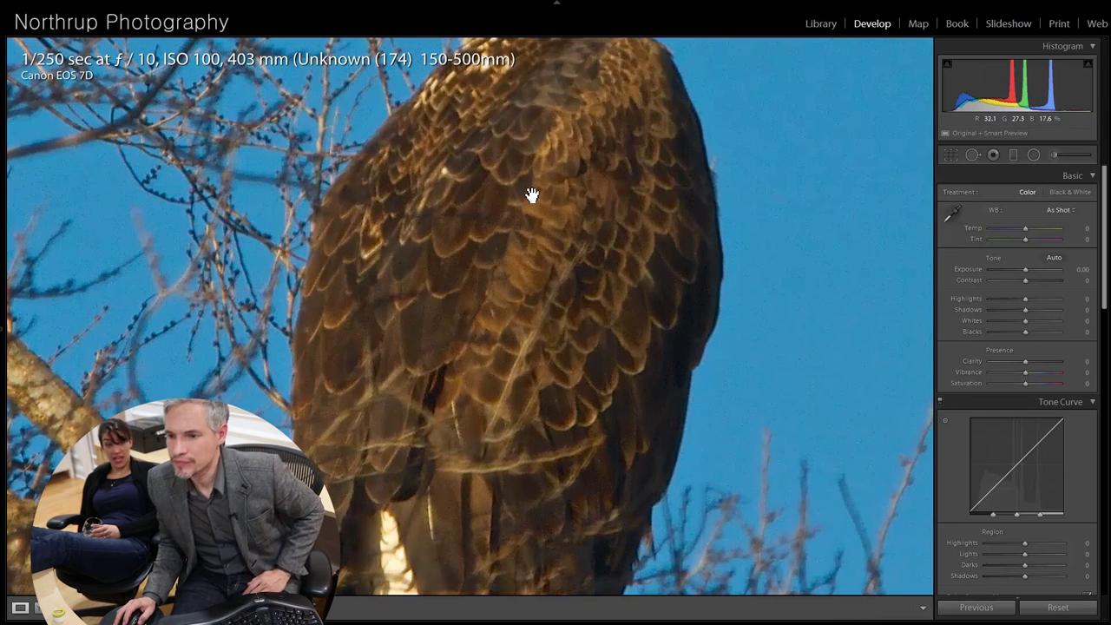
{"action": "left_click", "coordinate": [534, 156]}
{"action": "left_click", "coordinate": [509, 325]}
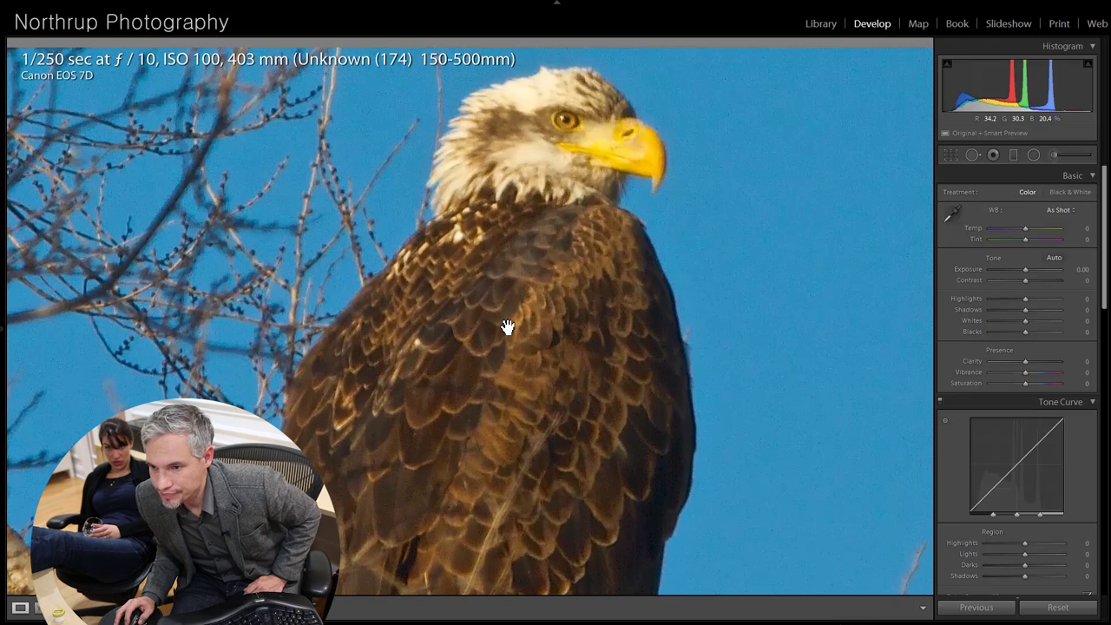
{"action": "left_click_drag", "start_coordinate": [508, 328], "coordinate": [474, 198]}
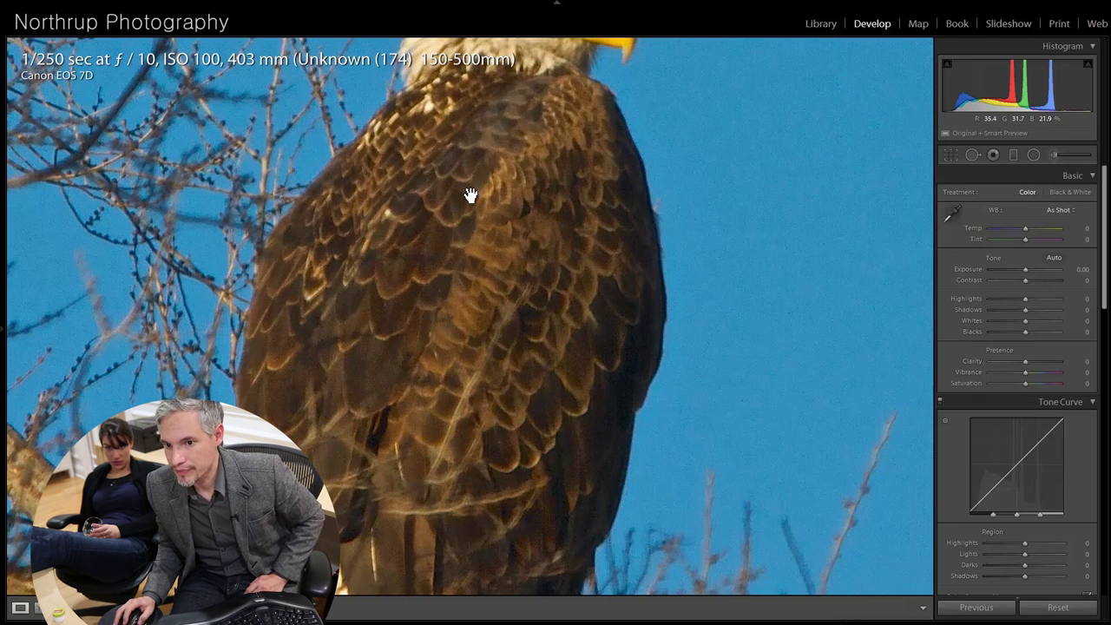
{"action": "left_click_drag", "start_coordinate": [483, 142], "coordinate": [533, 254]}
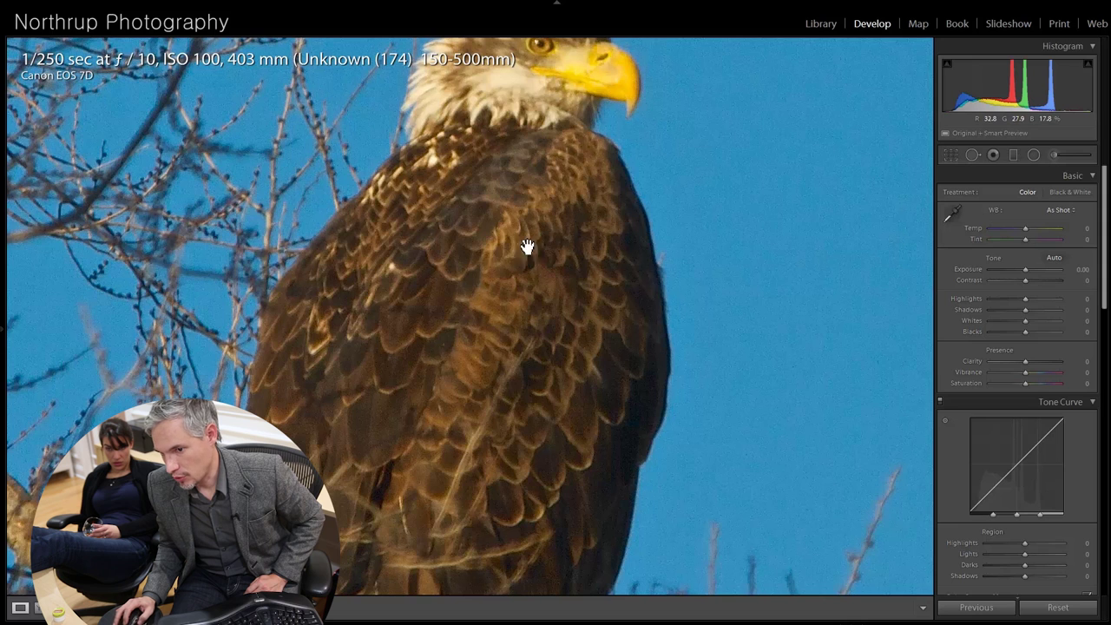
- Examine the eagle's eye and beak and the branches behind it up close
{"action": "scroll", "coordinate": [526, 313], "scroll_direction": "up", "scroll_amount": 5}
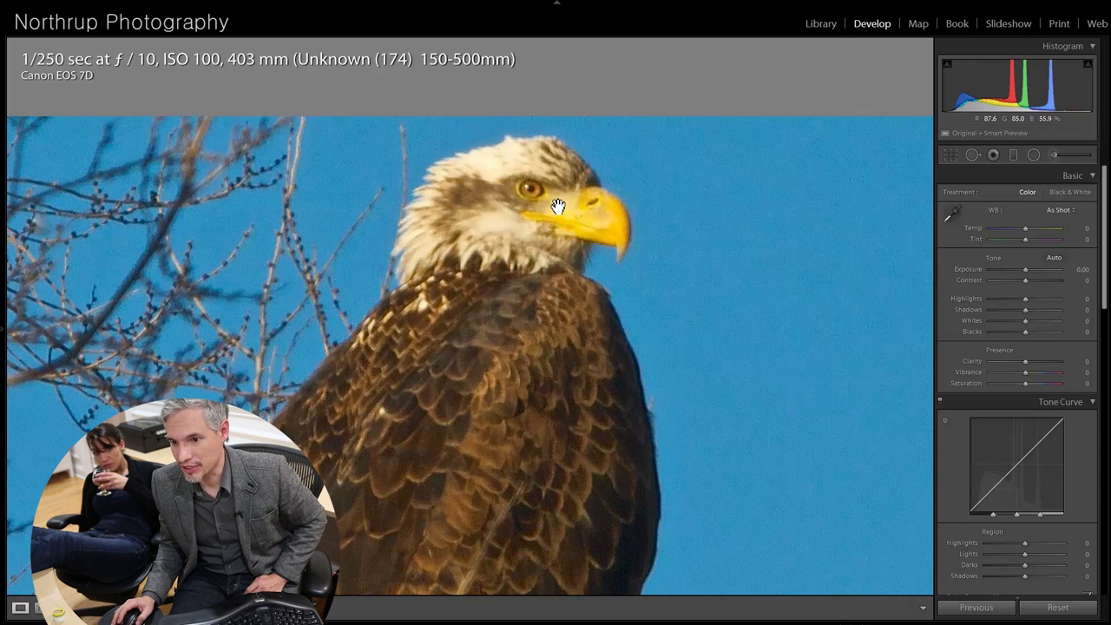
{"action": "mouse_move", "coordinate": [335, 278]}
{"action": "left_mouse_down"}
{"action": "mouse_move", "coordinate": [355, 278]}
{"action": "mouse_move", "coordinate": [318, 275]}
{"action": "left_mouse_up"}
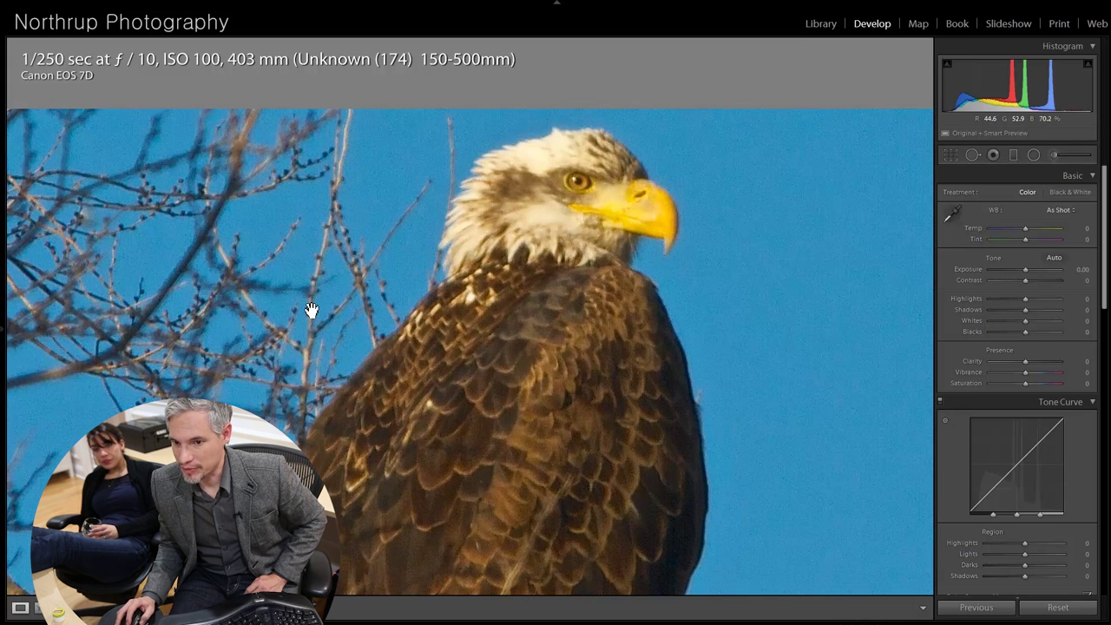
{"action": "left_click_drag", "start_coordinate": [376, 270], "coordinate": [417, 218]}
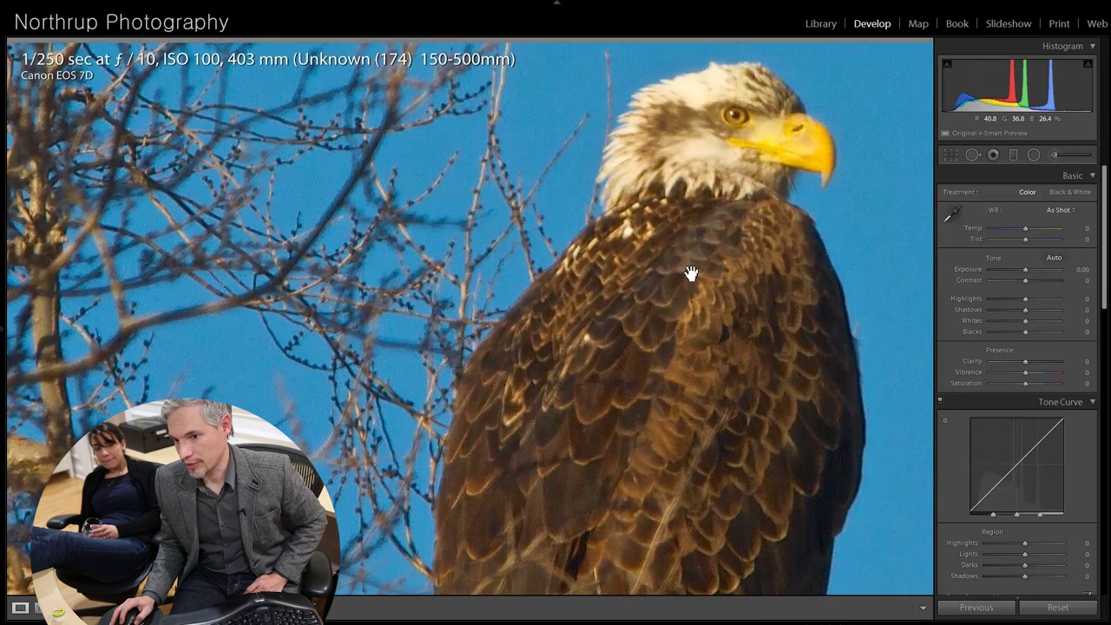
{"action": "left_click_drag", "start_coordinate": [718, 373], "coordinate": [652, 360]}
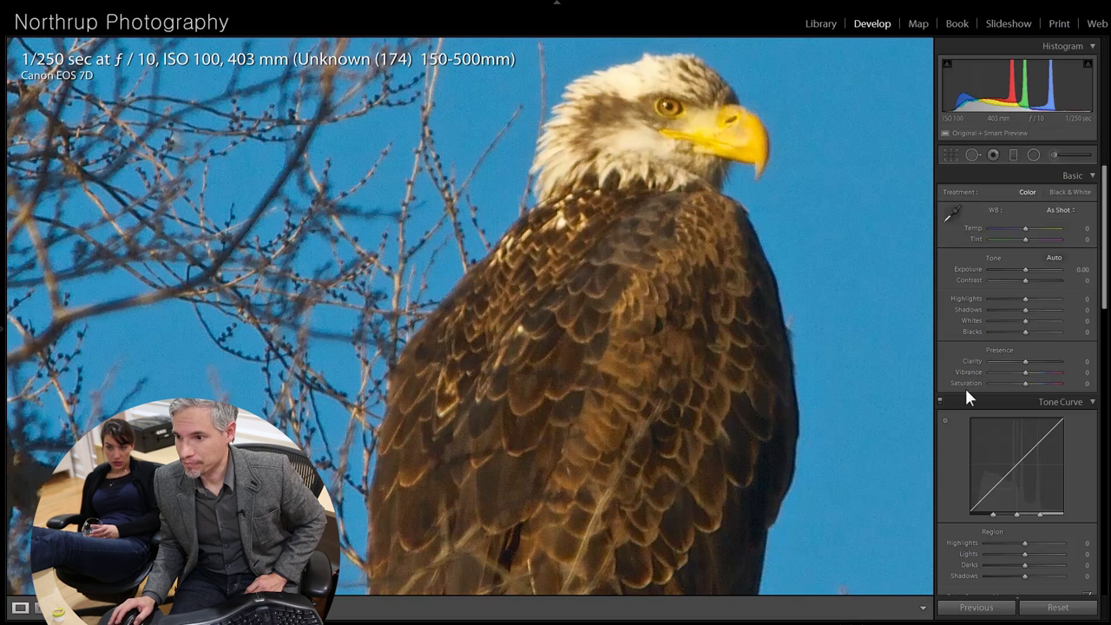
- Try different sharpening strengths on the eagle photo and set the sharpening amount to 52
{"action": "scroll", "coordinate": [969, 397], "scroll_direction": "down", "scroll_amount": 10}
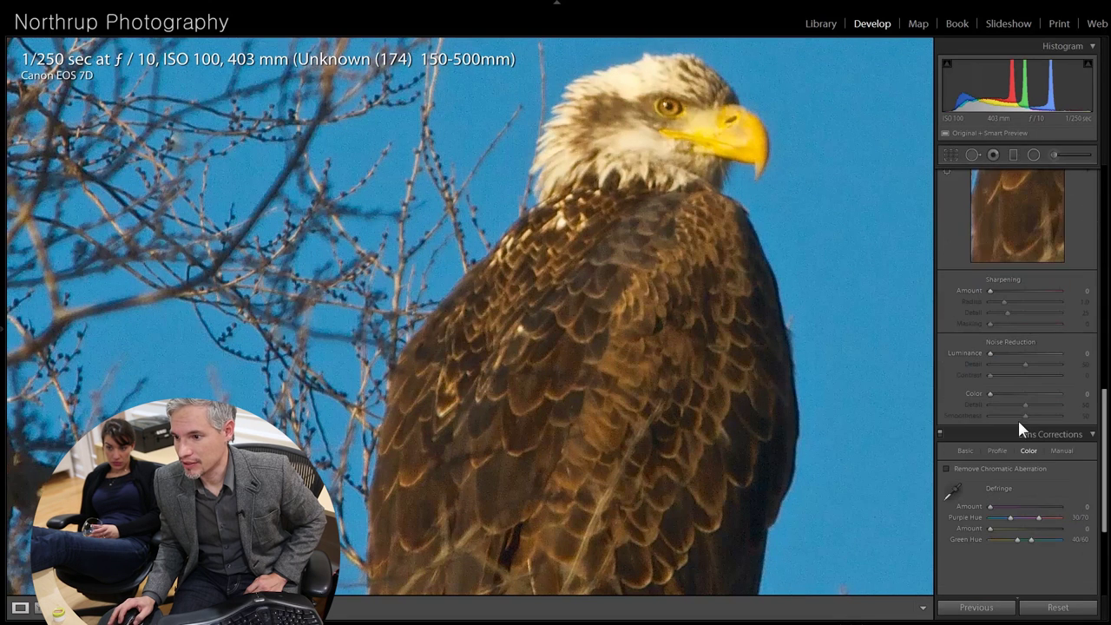
{"action": "left_click", "coordinate": [1007, 291]}
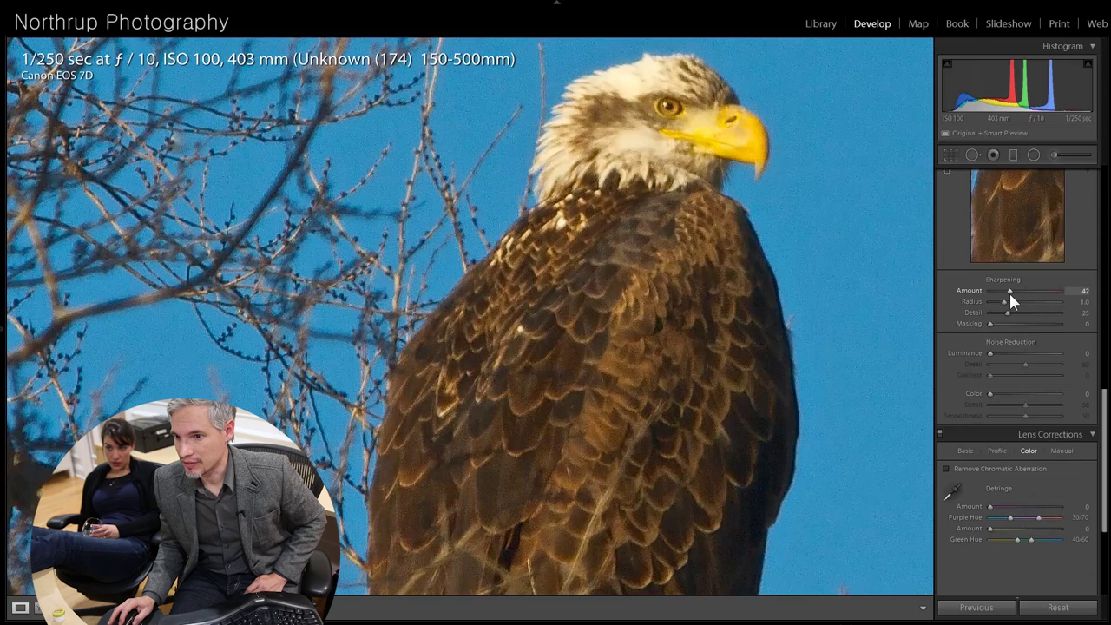
{"action": "left_click_drag", "start_coordinate": [1009, 294], "coordinate": [1046, 297]}
{"action": "left_click", "coordinate": [1004, 295]}
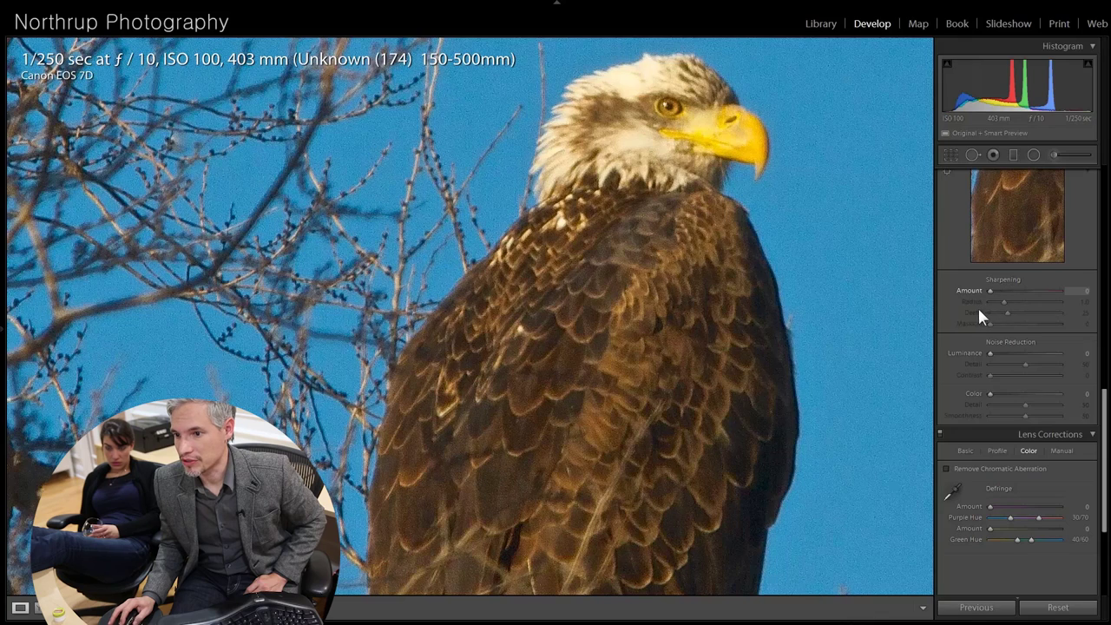
{"action": "left_click", "coordinate": [1013, 294]}
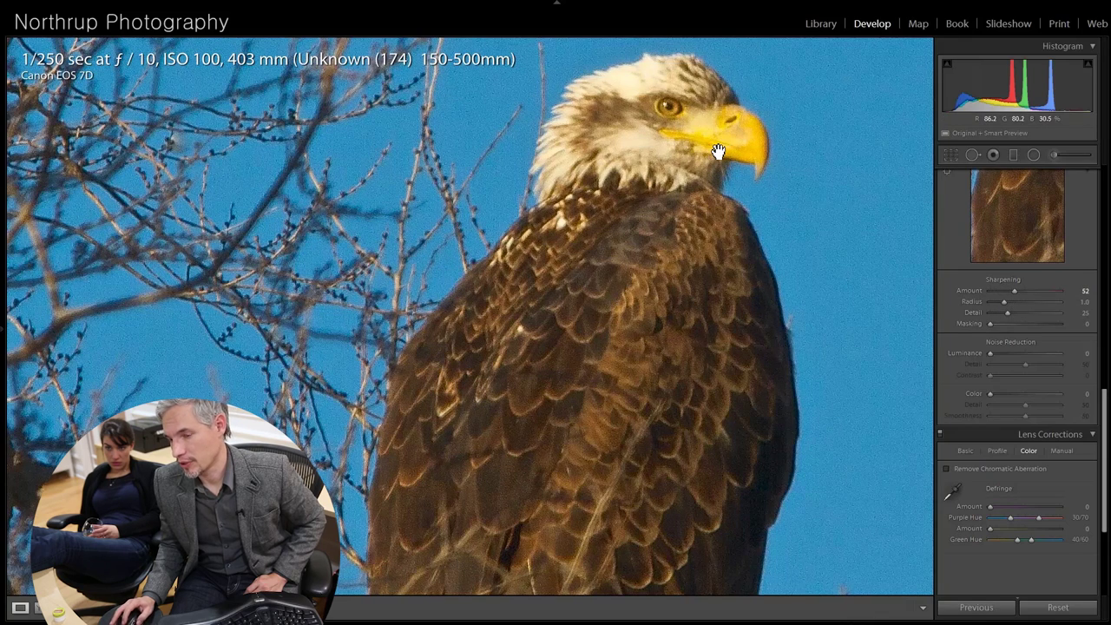
- Paint an adjustment brush mask with exposure -4.00 over the blue sky in front of the eagle
{"action": "left_click_drag", "start_coordinate": [848, 144], "coordinate": [653, 320]}
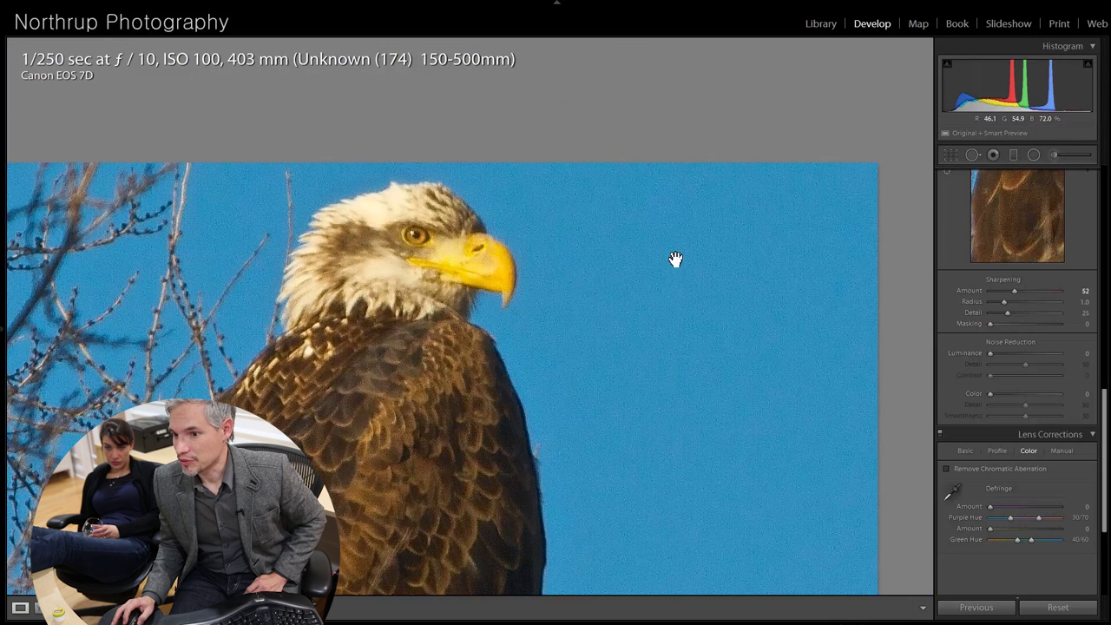
{"action": "left_click", "coordinate": [1050, 157]}
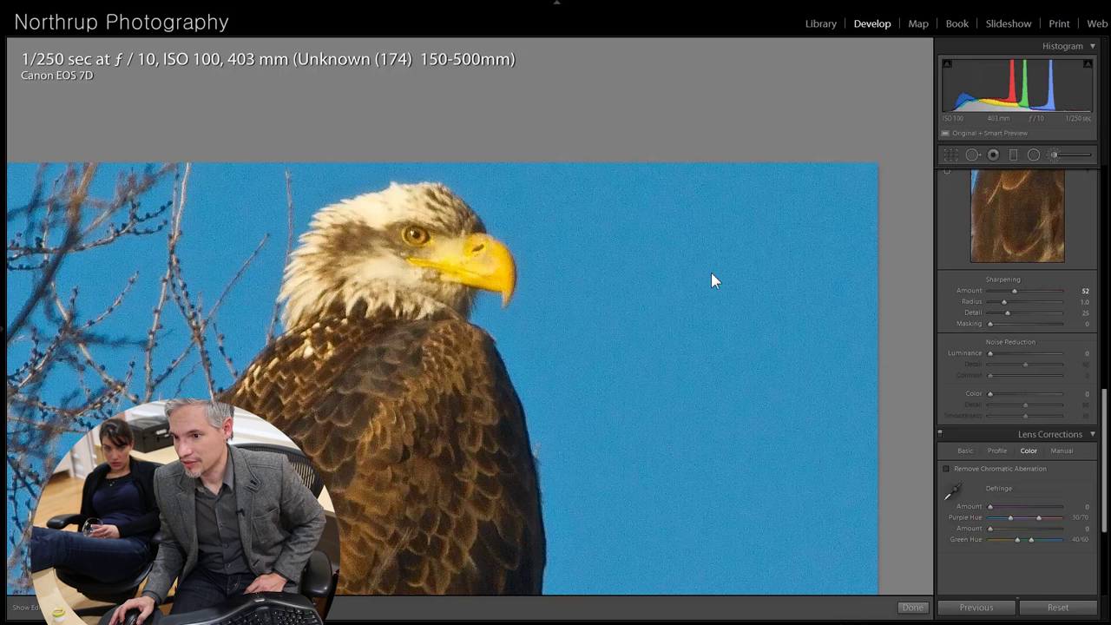
{"action": "mouse_move", "coordinate": [564, 200]}
{"action": "left_mouse_down"}
{"action": "mouse_move", "coordinate": [677, 434]}
{"action": "mouse_move", "coordinate": [564, 556]}
{"action": "mouse_move", "coordinate": [782, 225]}
{"action": "left_mouse_up"}
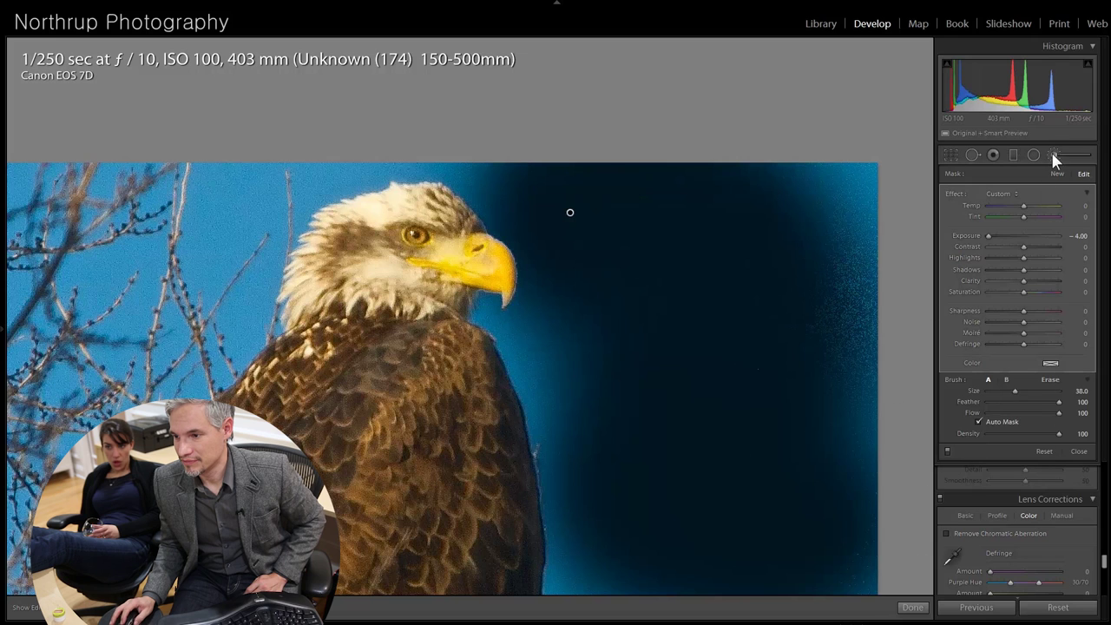
- Set the sky brush mask's exposure to 0 and show the mask overlay
{"action": "left_click", "coordinate": [1087, 237]}
{"action": "type", "text": "0"}
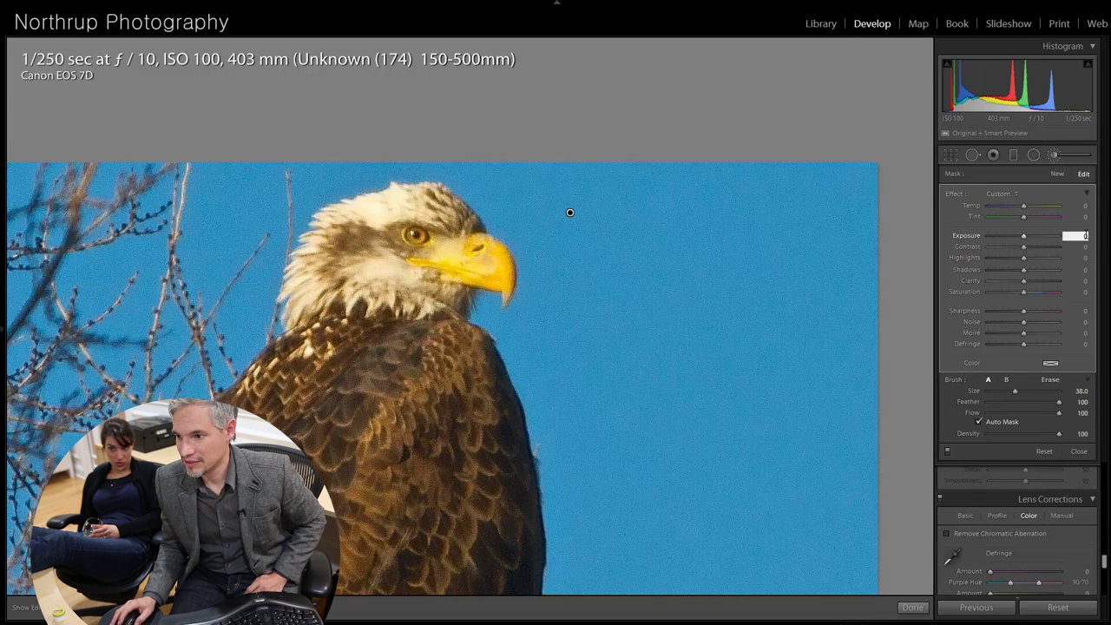
{"action": "left_click_drag", "start_coordinate": [1105, 564], "coordinate": [1104, 577]}
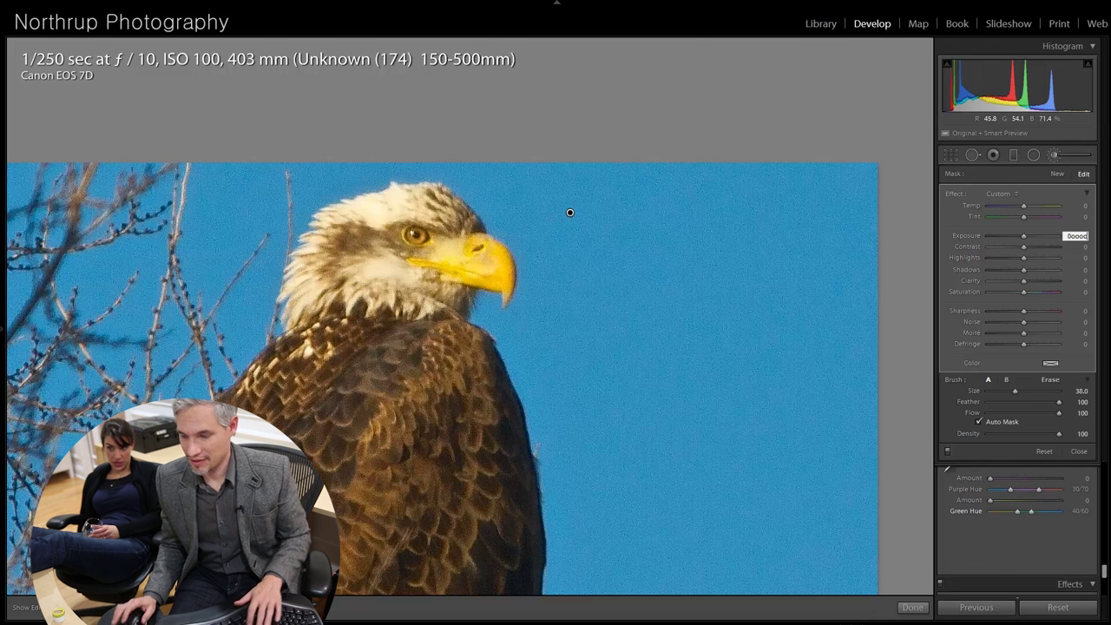
{"action": "key", "text": "Return"}
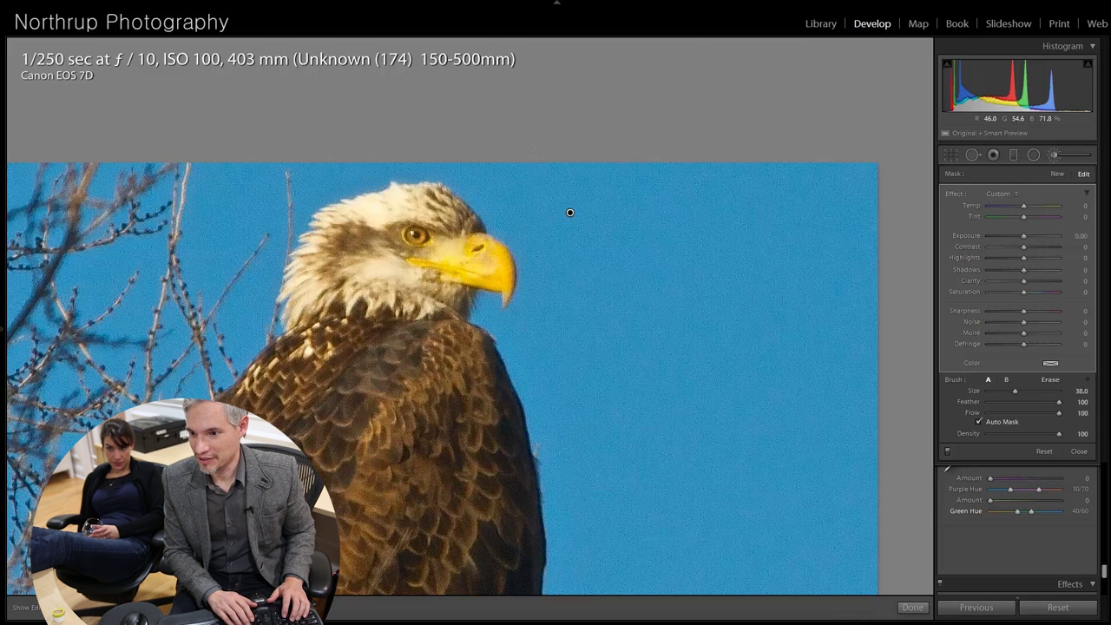
{"action": "key", "text": "o"}
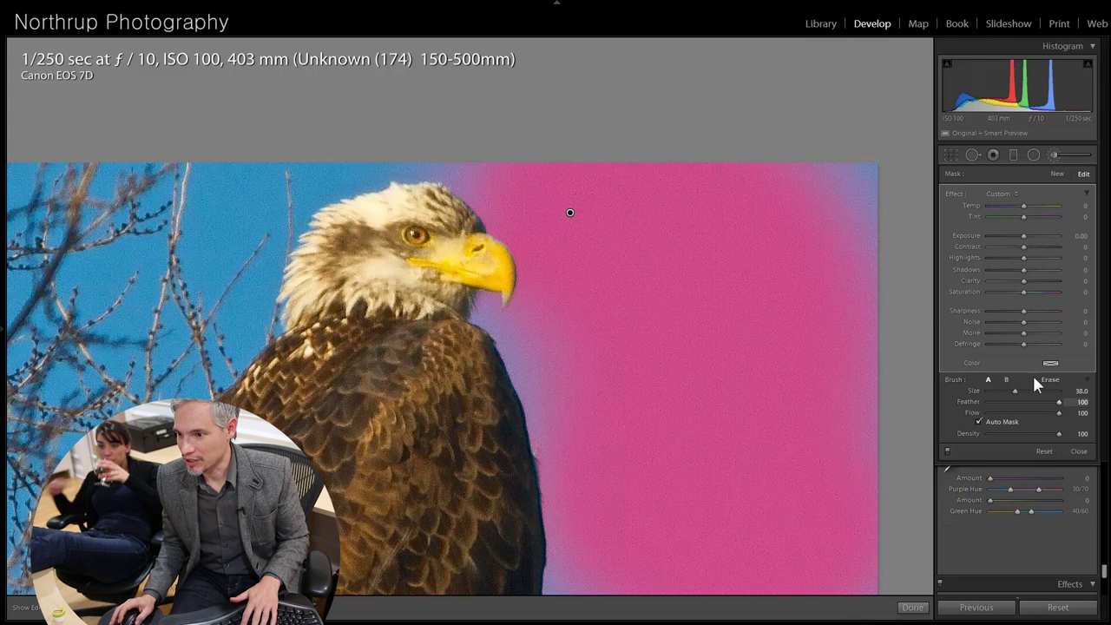
- Set the eagle photo's luminance noise reduction to 100 and the noise reduction detail to 0
{"action": "scroll", "coordinate": [1048, 519], "scroll_direction": "down", "scroll_amount": 3}
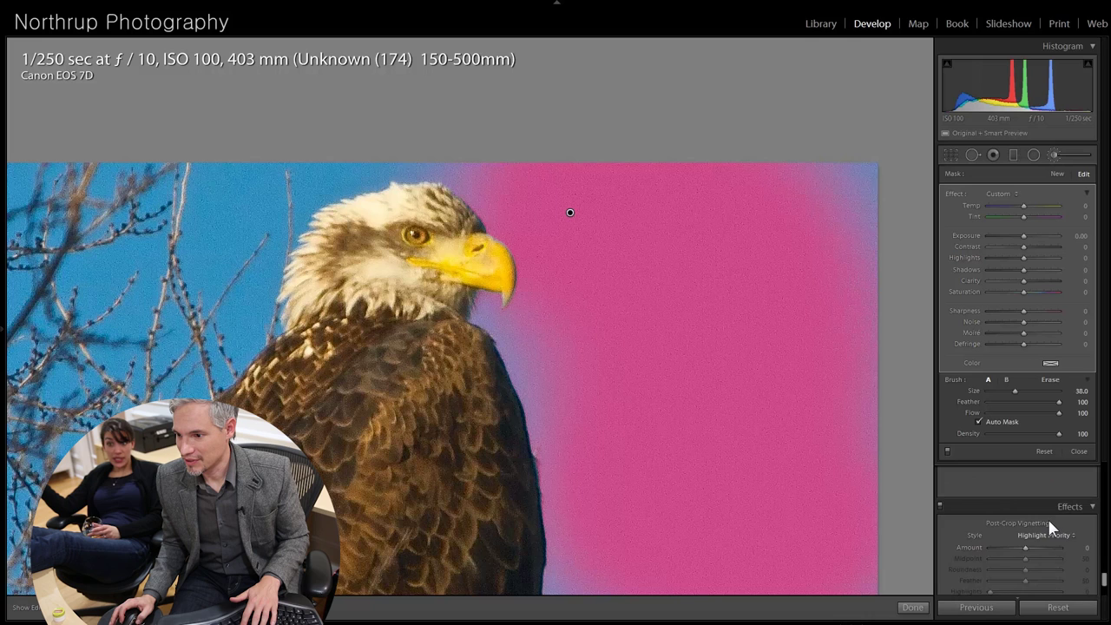
{"action": "scroll", "coordinate": [1048, 523], "scroll_direction": "up", "scroll_amount": 3}
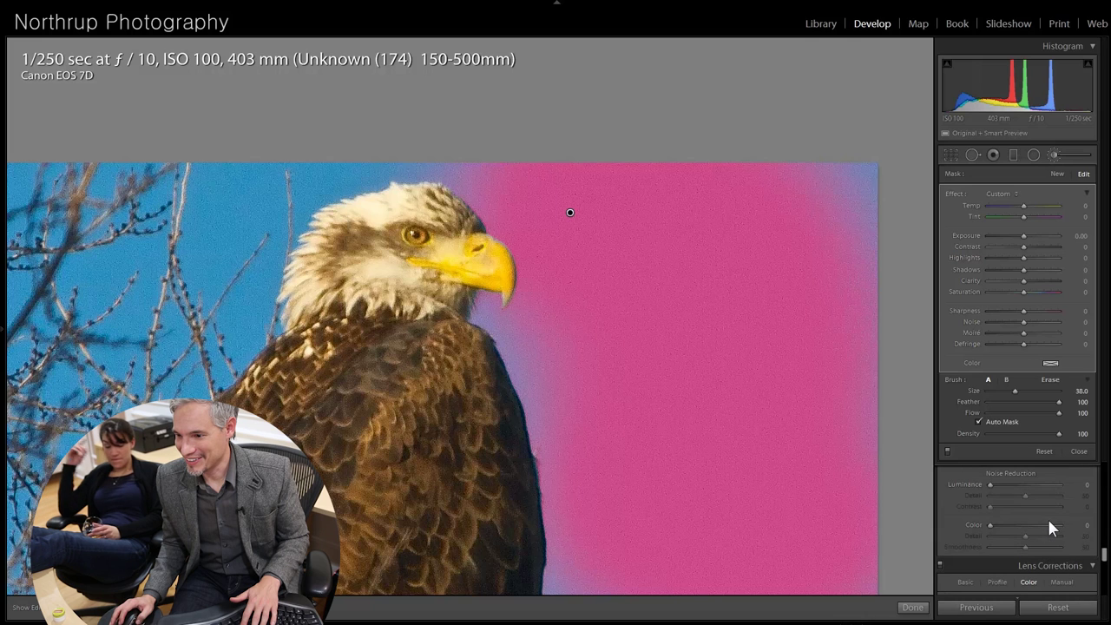
{"action": "left_click_drag", "start_coordinate": [991, 485], "coordinate": [939, 498]}
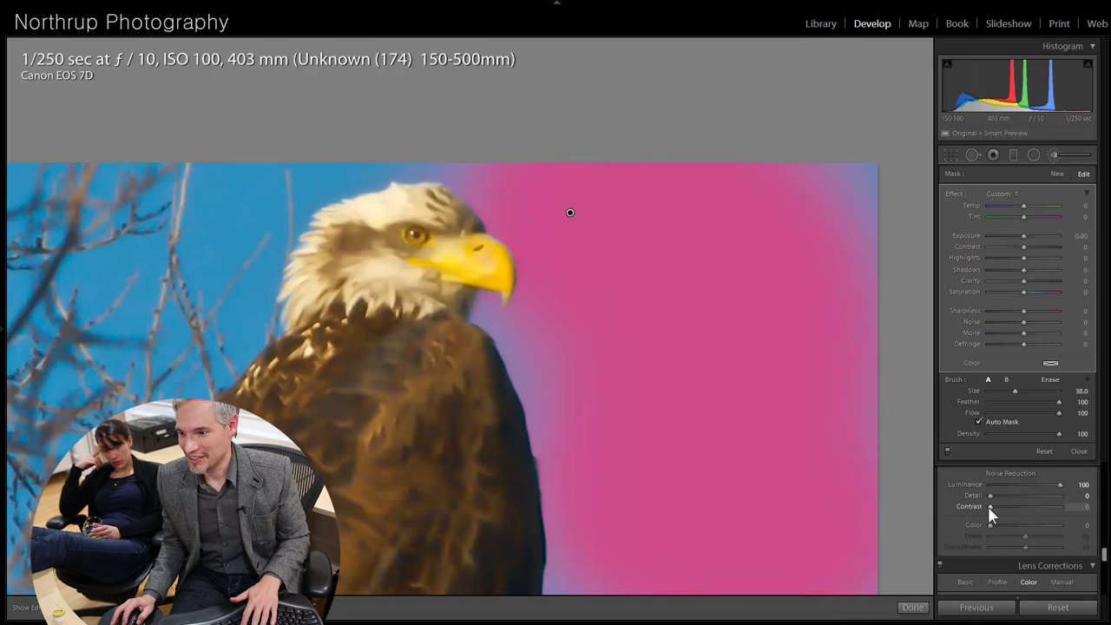
- Set the eagle photo's color noise reduction to 100 and finish the brush adjustment
{"action": "left_click_drag", "start_coordinate": [989, 525], "coordinate": [1064, 525]}
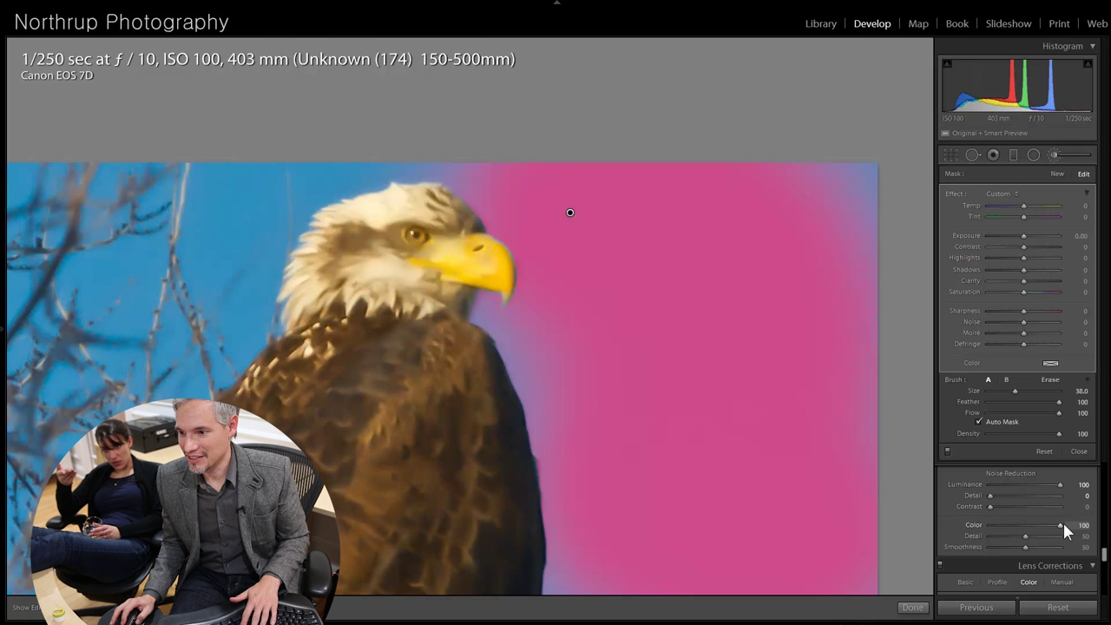
{"action": "left_click", "coordinate": [1079, 452]}
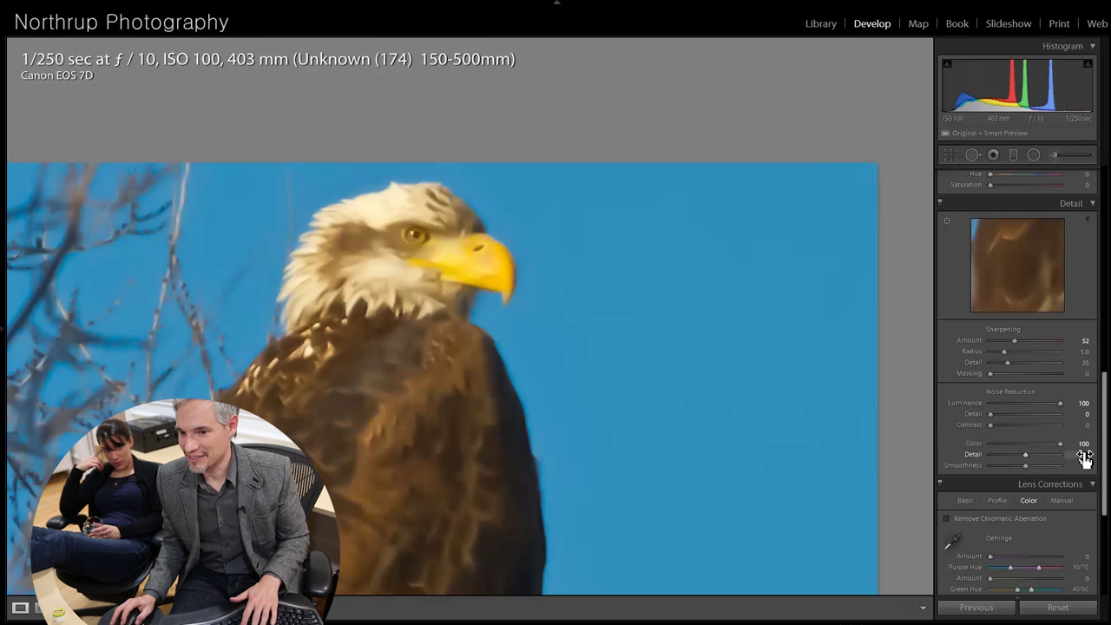
- Revert the eagle photo to the history state before the noise reduction changes and inspect the bird's head and feathers
{"action": "mouse_move", "coordinate": [5, 343]}
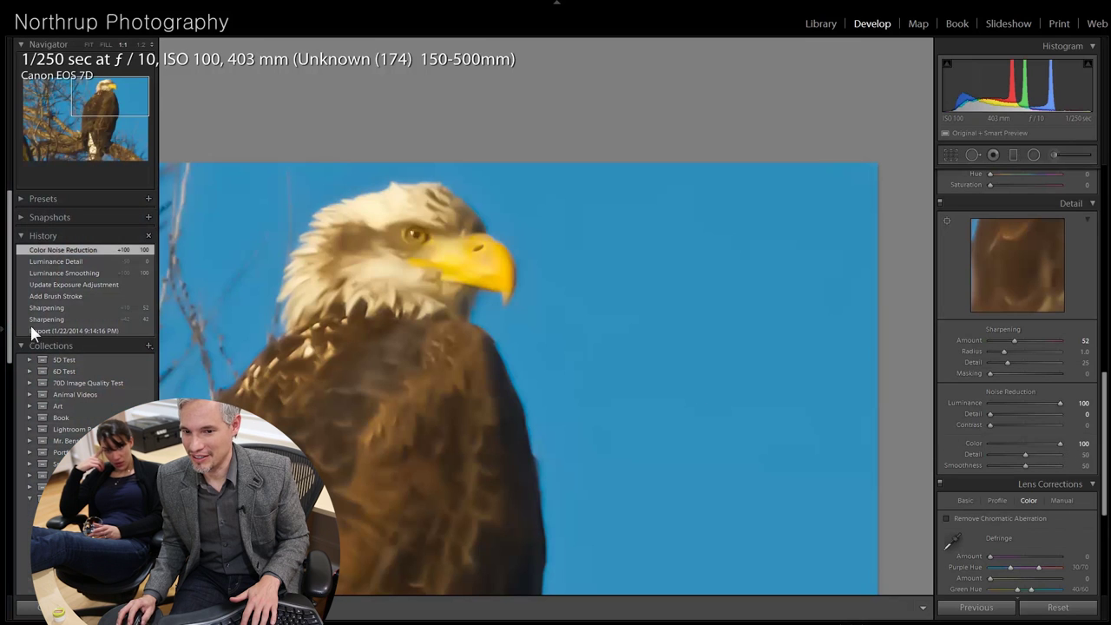
{"action": "left_click", "coordinate": [86, 283]}
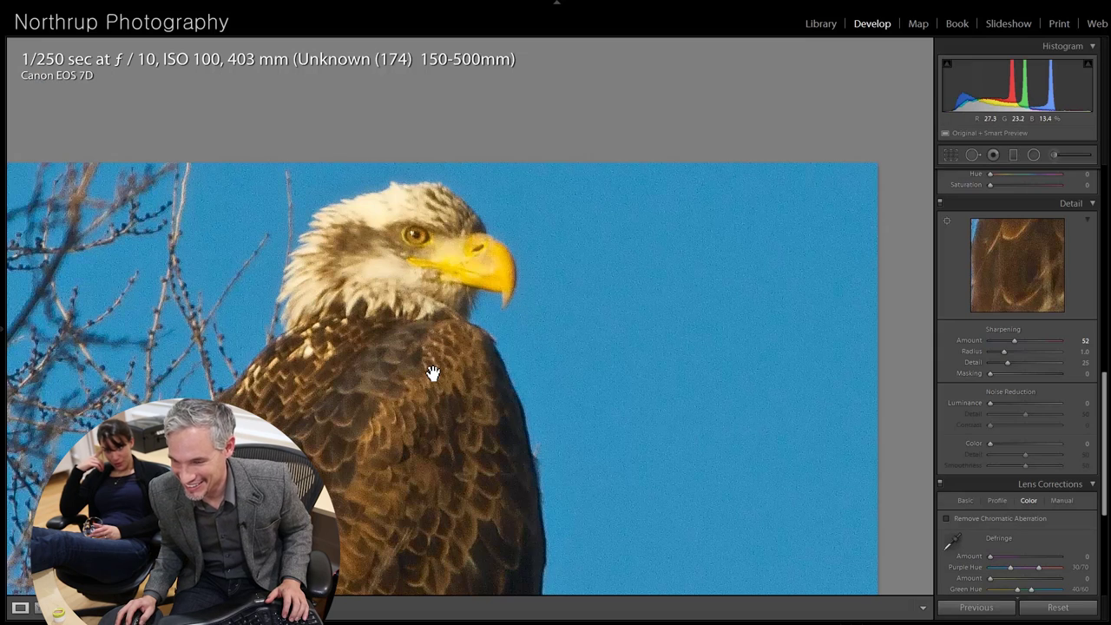
{"action": "left_click_drag", "start_coordinate": [433, 373], "coordinate": [613, 330]}
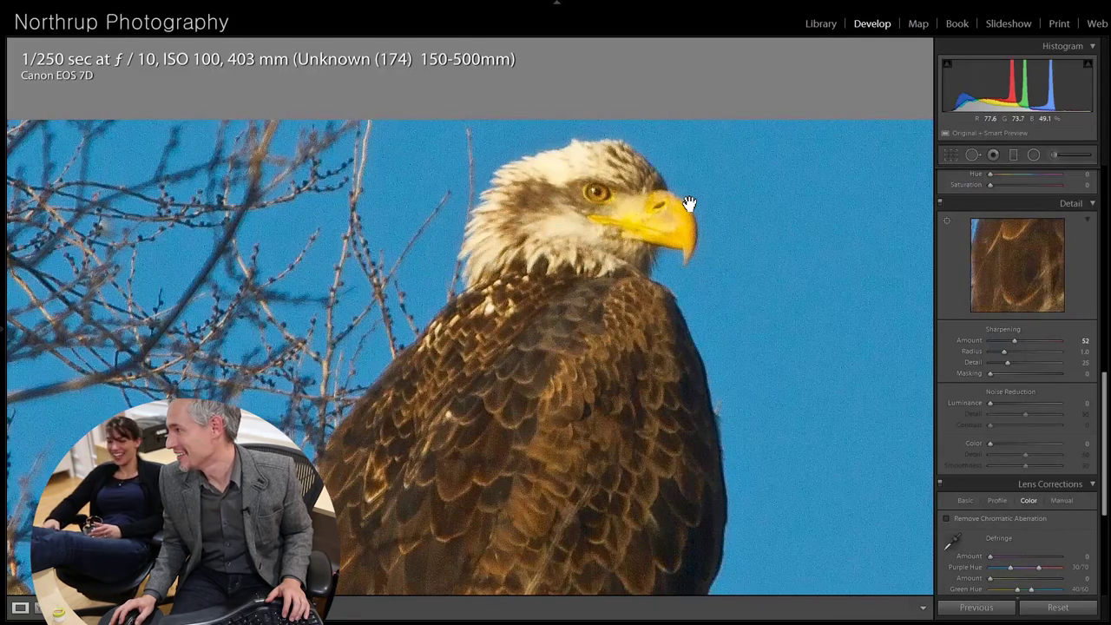
{"action": "left_click_drag", "start_coordinate": [640, 344], "coordinate": [607, 318]}
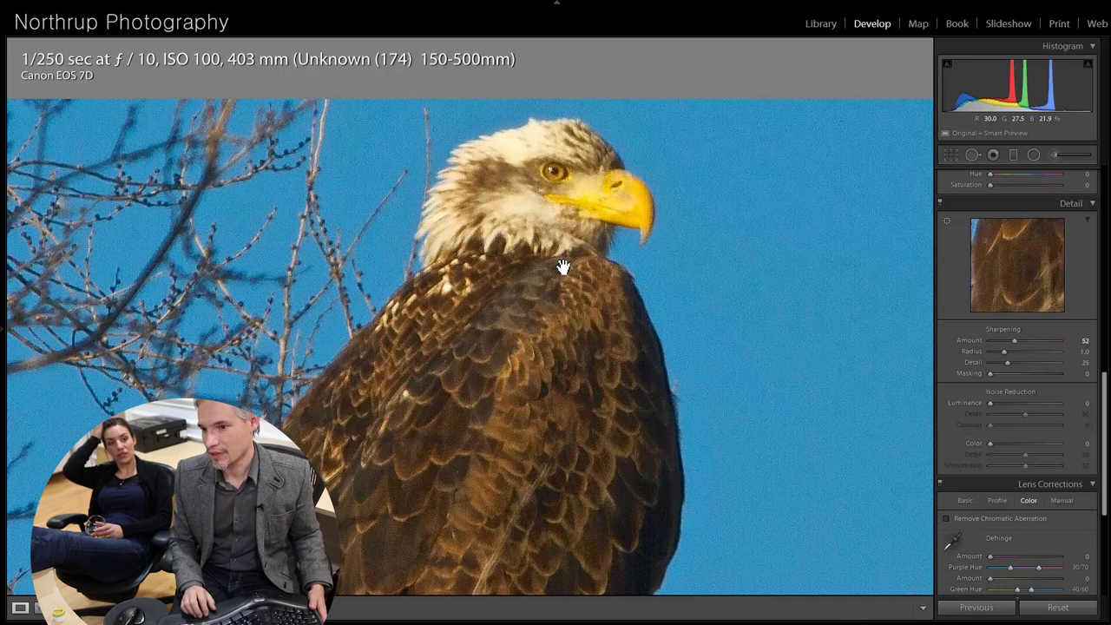
- Go to the next photo, the woman's portrait, and examine the face, eyes and hair at full size and as a whole
{"action": "key", "text": "Right"}
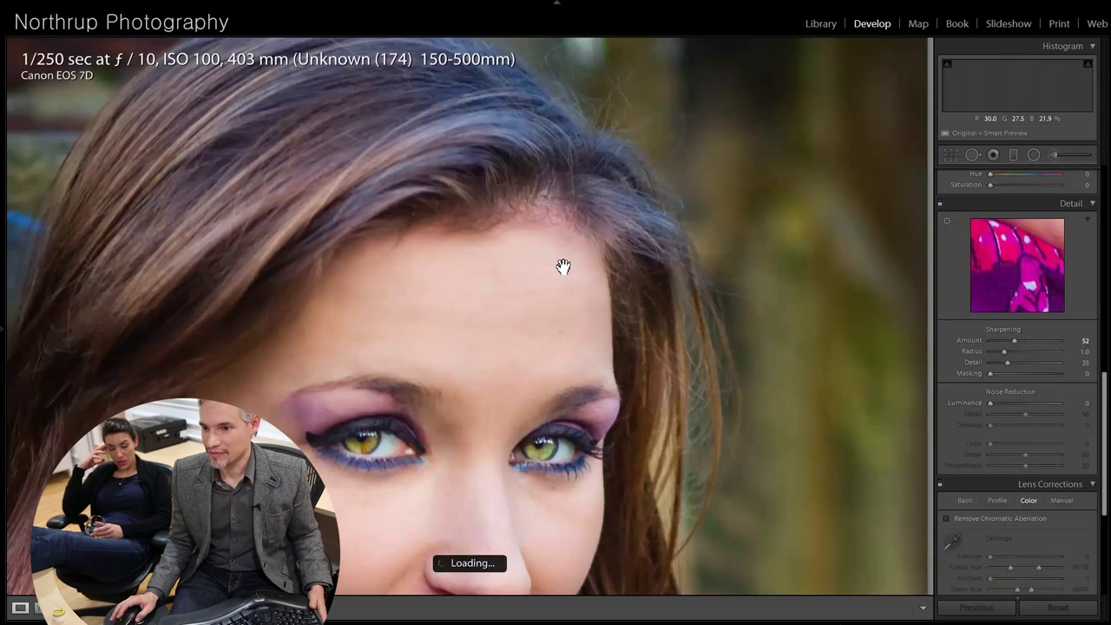
{"action": "left_click_drag", "start_coordinate": [478, 360], "coordinate": [509, 181]}
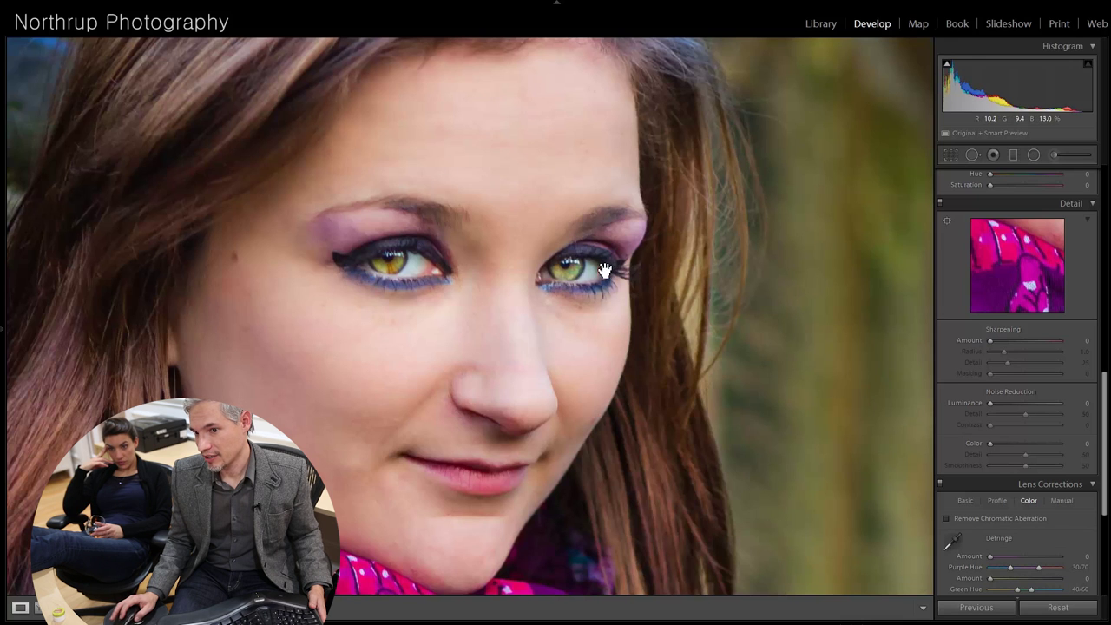
{"action": "left_click", "coordinate": [358, 235]}
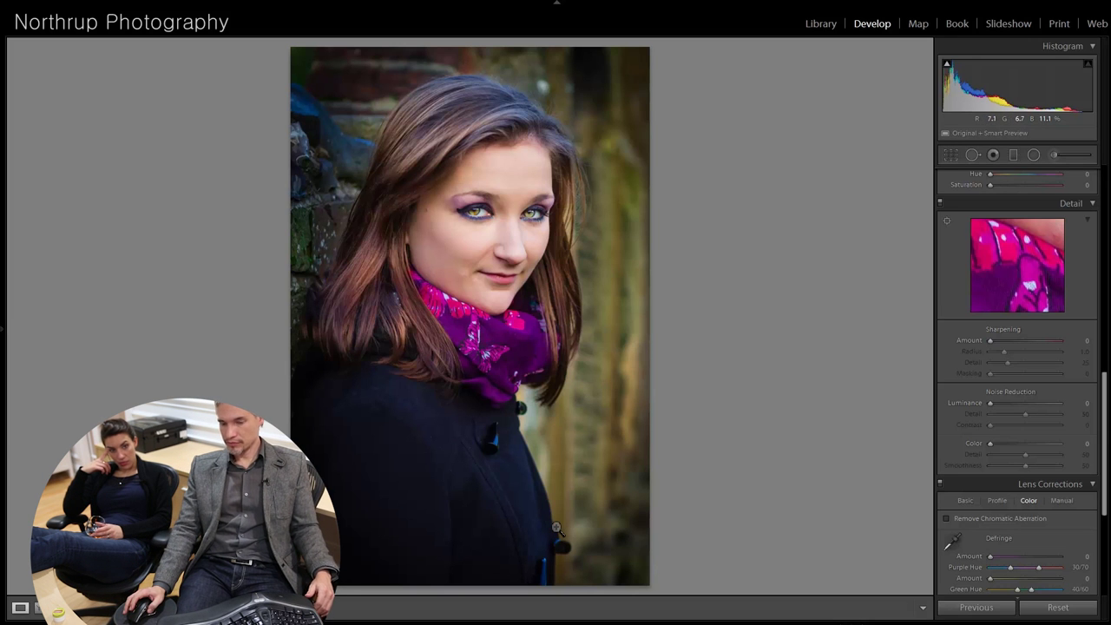
{"action": "left_click", "coordinate": [590, 273]}
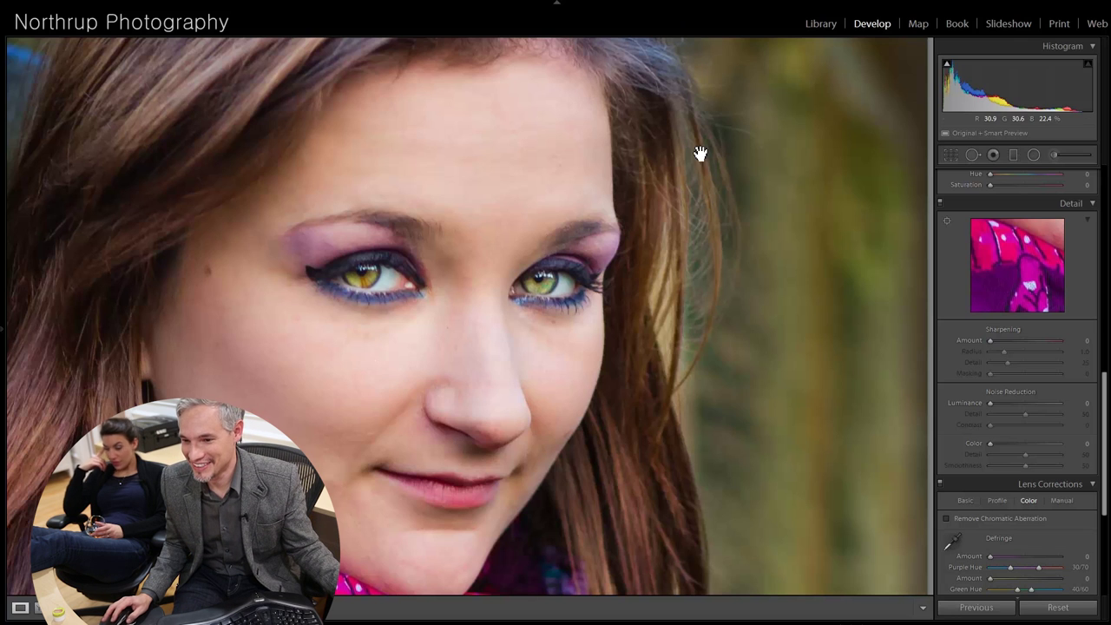
{"action": "left_click_drag", "start_coordinate": [503, 409], "coordinate": [616, 442]}
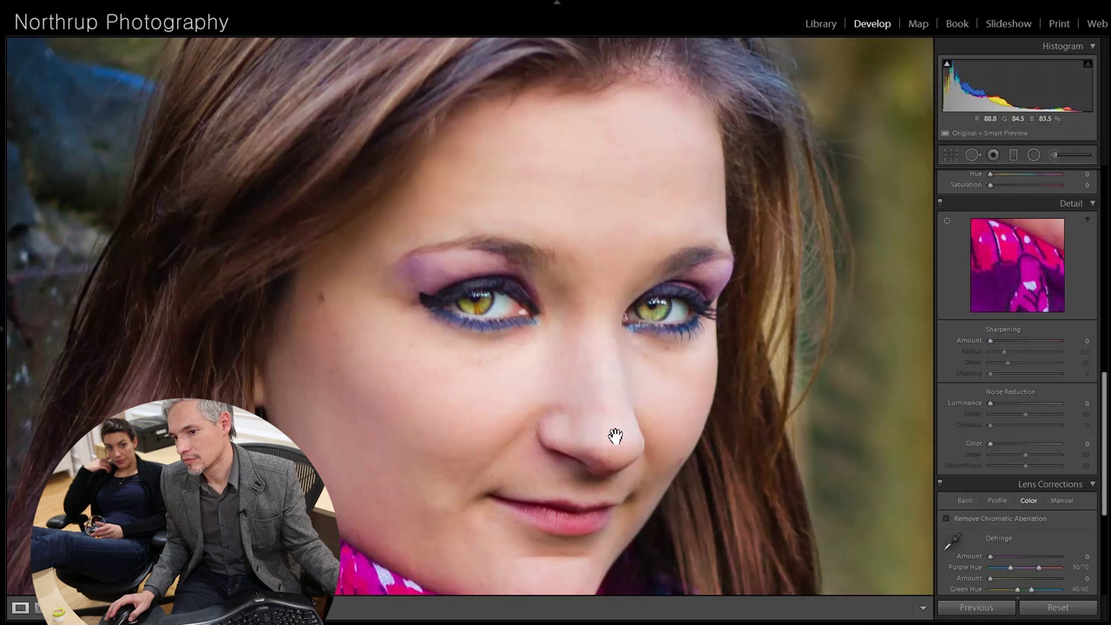
{"action": "left_click", "coordinate": [611, 338]}
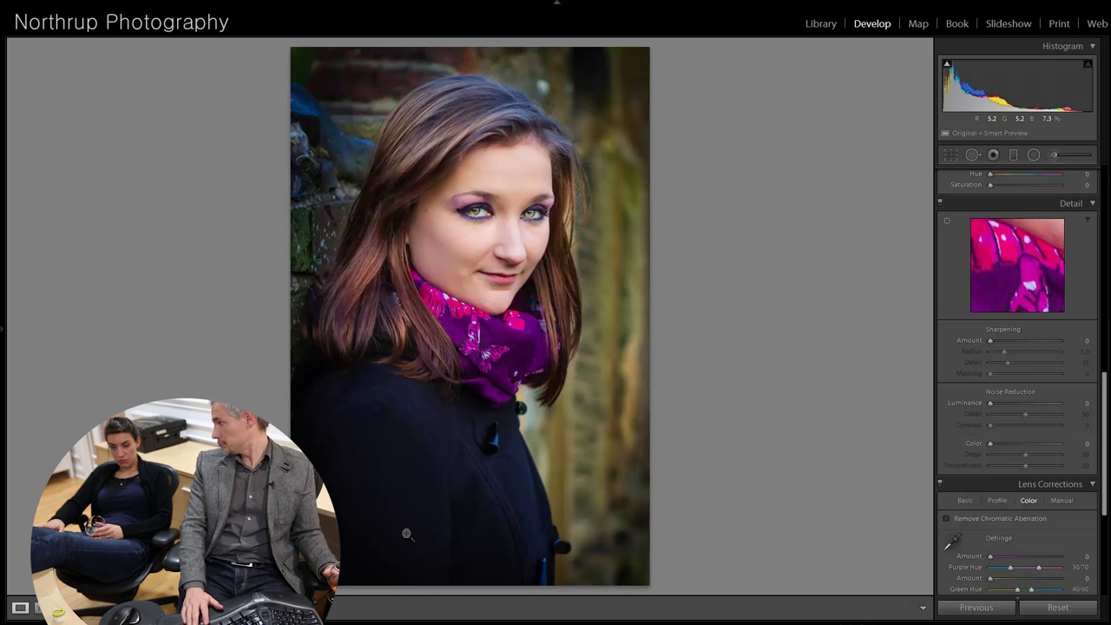
- Go to the tiger photo and examine the sharpness of its face and fur at full size
{"action": "key", "text": "Right"}
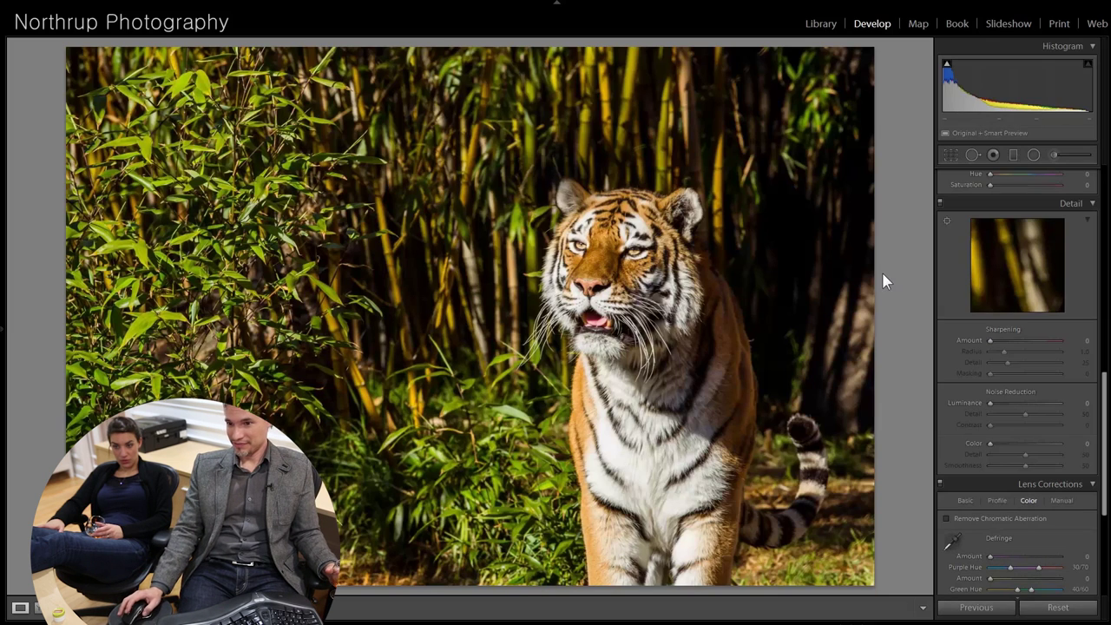
{"action": "left_click", "coordinate": [631, 248]}
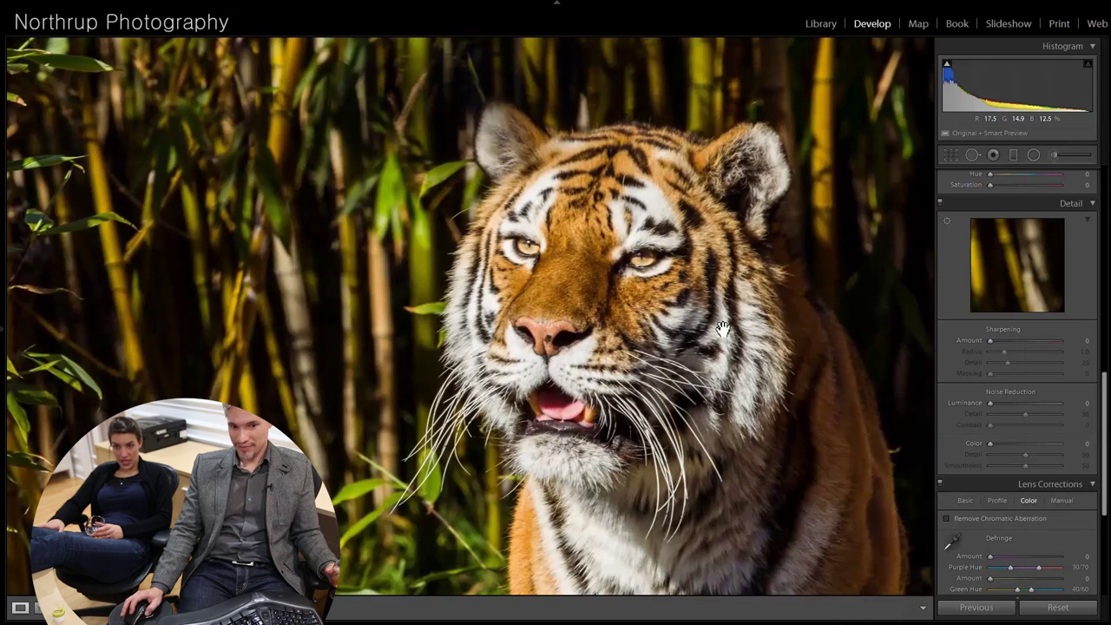
{"action": "left_click_drag", "start_coordinate": [721, 326], "coordinate": [599, 230]}
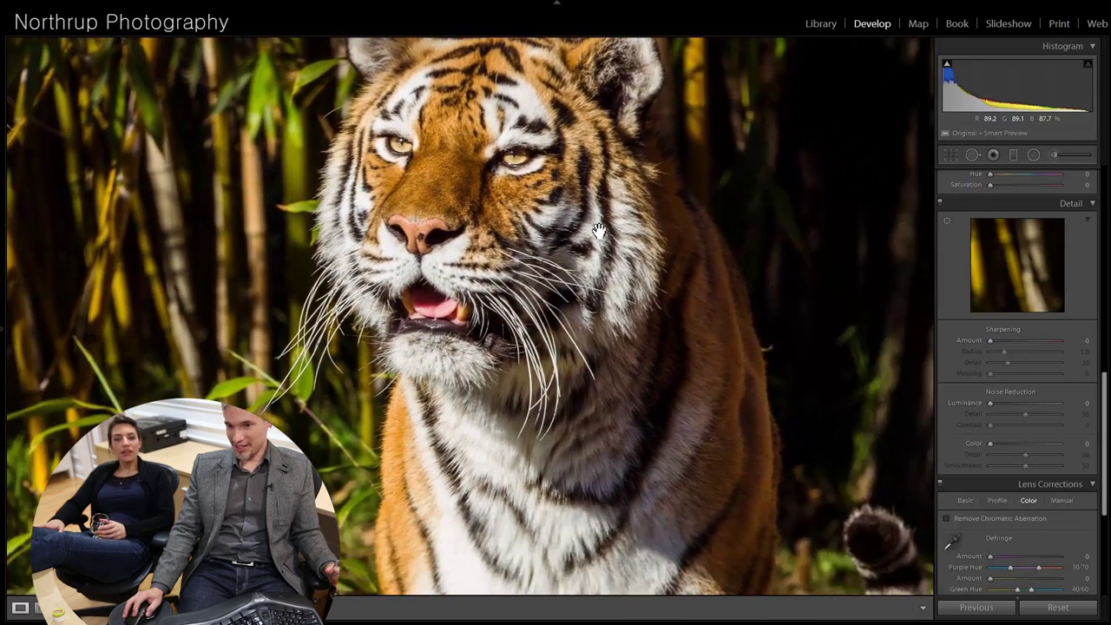
{"action": "left_click", "coordinate": [625, 269]}
{"action": "left_click", "coordinate": [638, 267]}
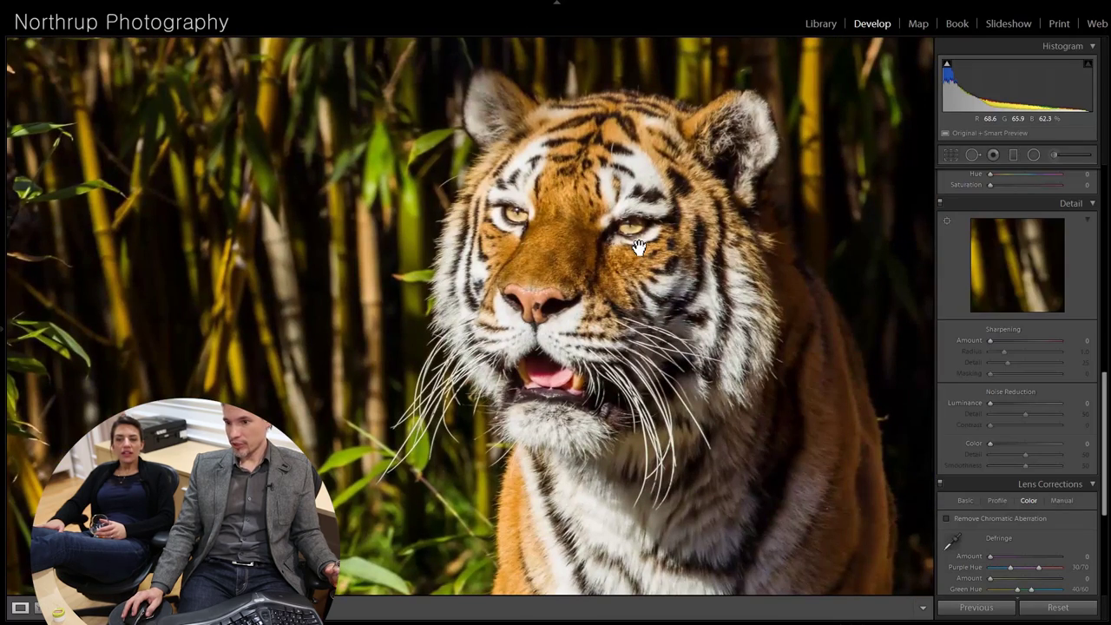
{"action": "left_click_drag", "start_coordinate": [638, 250], "coordinate": [603, 291]}
{"action": "left_click", "coordinate": [603, 291]}
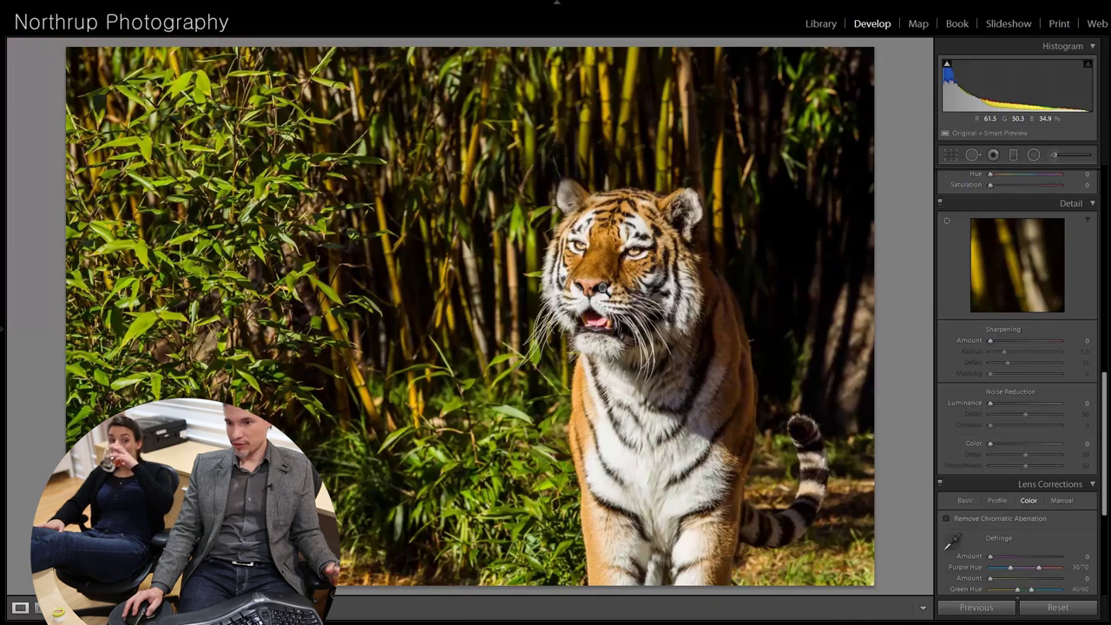
- Crop the tiger photo tighter from the upper-left corner at its as-shot aspect ratio, removing some of the bamboo foliage
{"action": "left_click", "coordinate": [955, 165]}
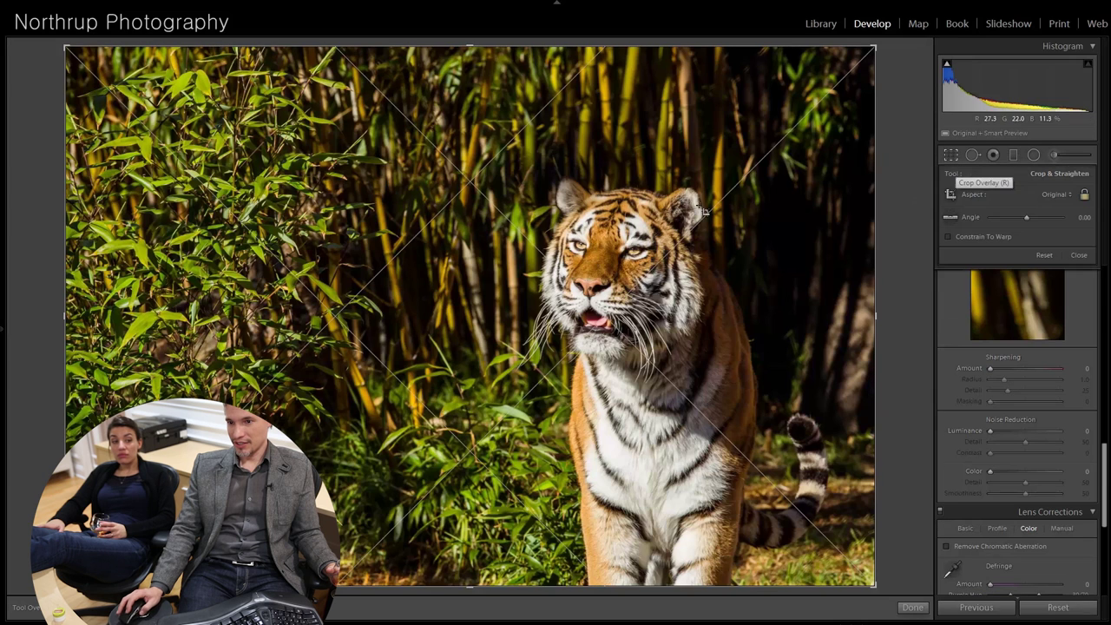
{"action": "left_click_drag", "start_coordinate": [65, 50], "coordinate": [110, 101]}
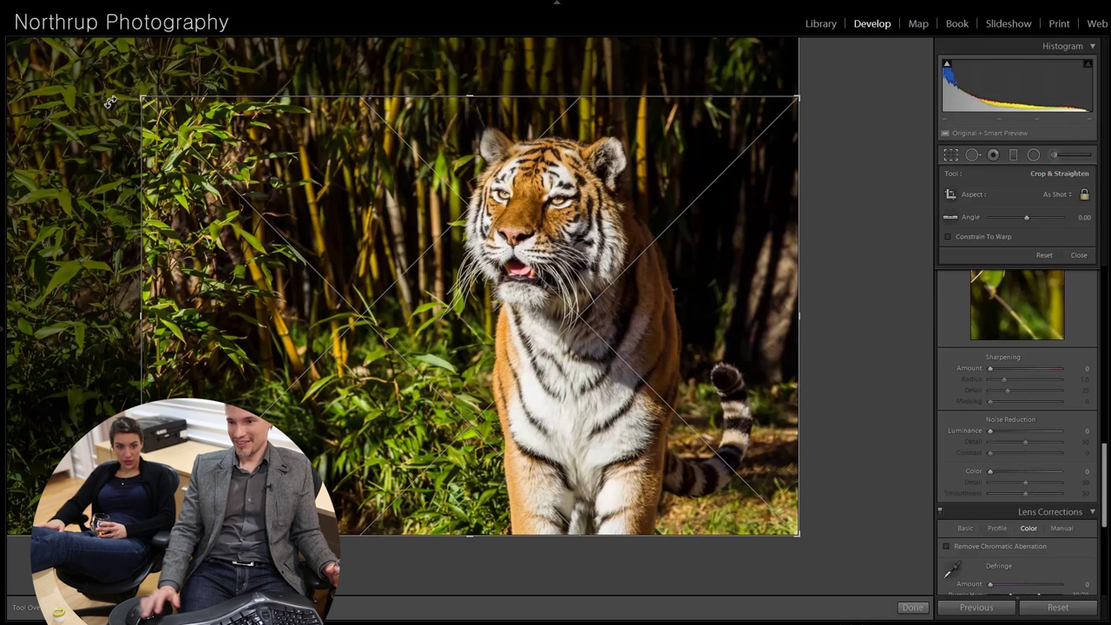
{"action": "key", "text": "Return"}
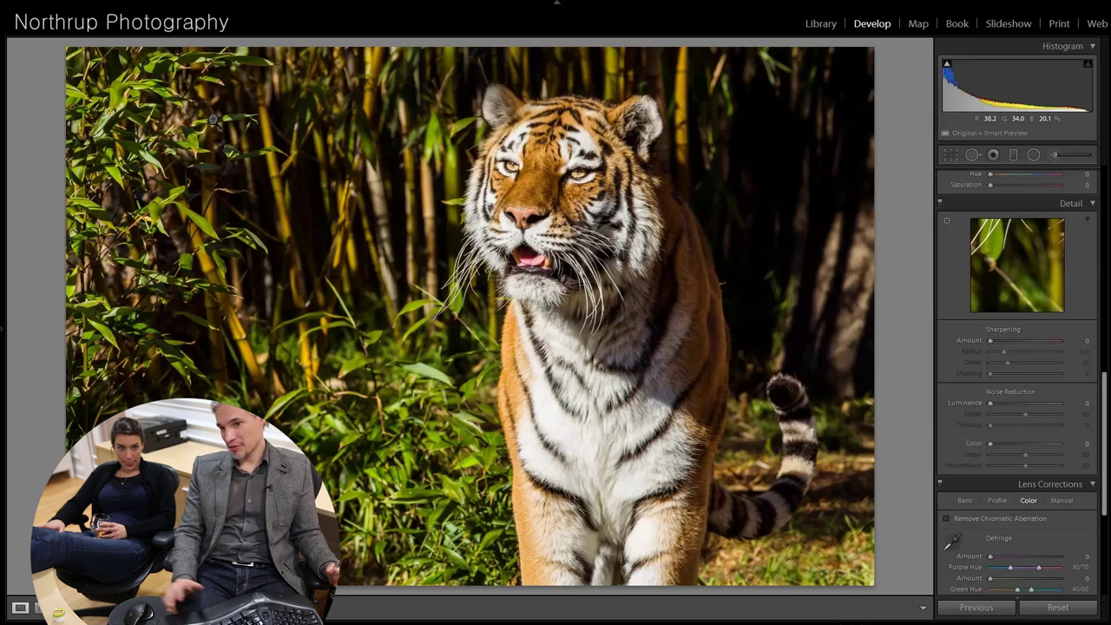
{"action": "key", "text": "Right"}
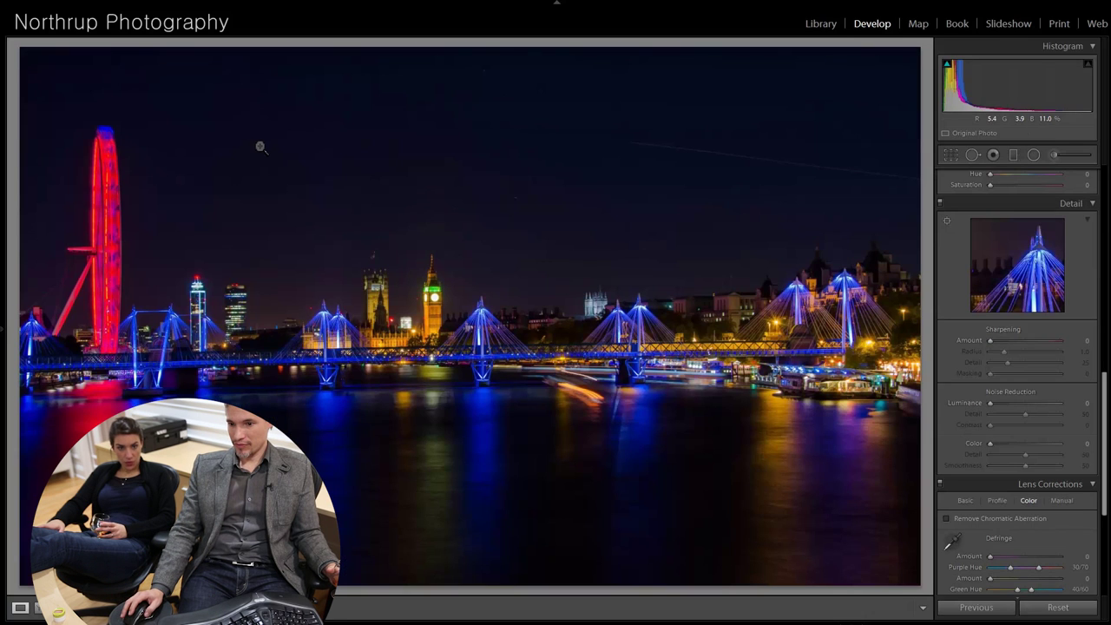
{"action": "key", "text": "Left"}
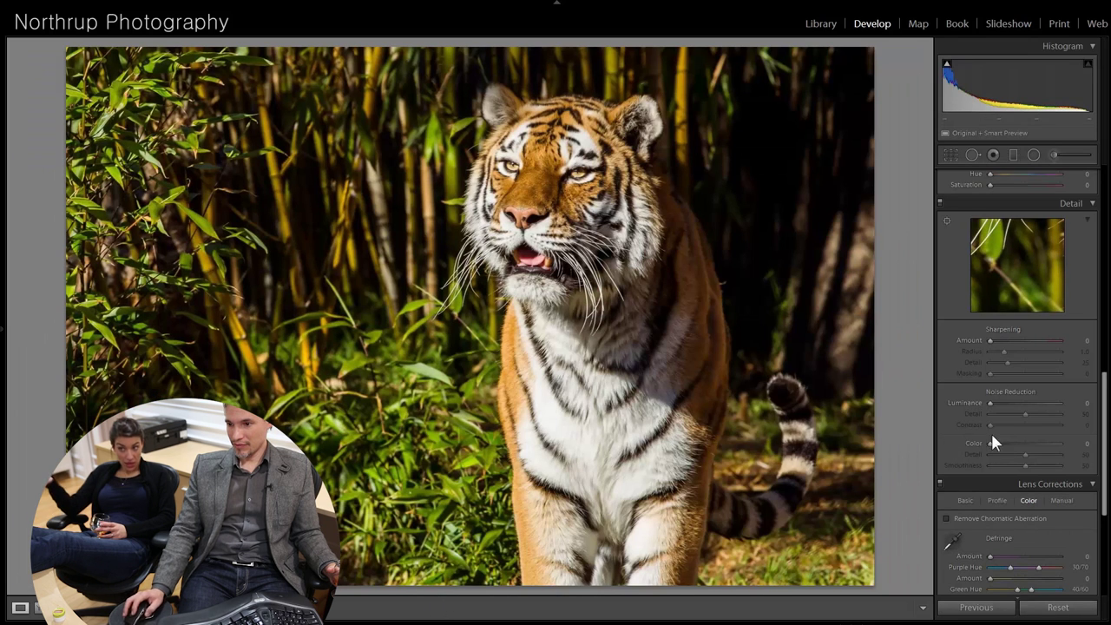
- Paint an adjustment brush mask with exposure -4.00 over the bamboo background around the tiger
{"action": "left_click_drag", "start_coordinate": [1106, 467], "coordinate": [1108, 234]}
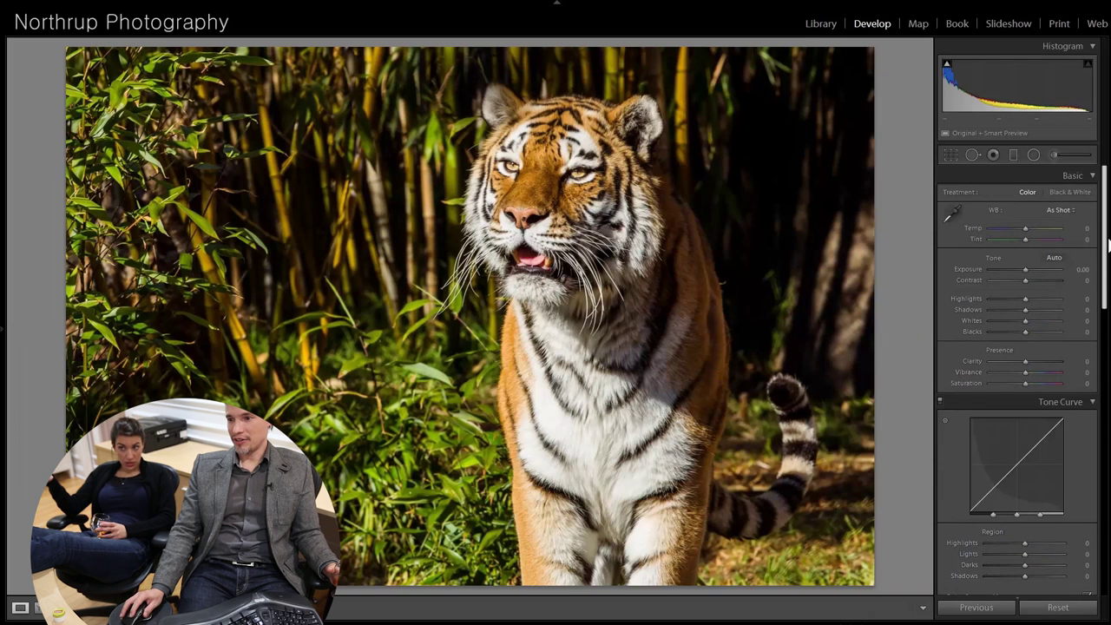
{"action": "left_click", "coordinate": [1054, 157]}
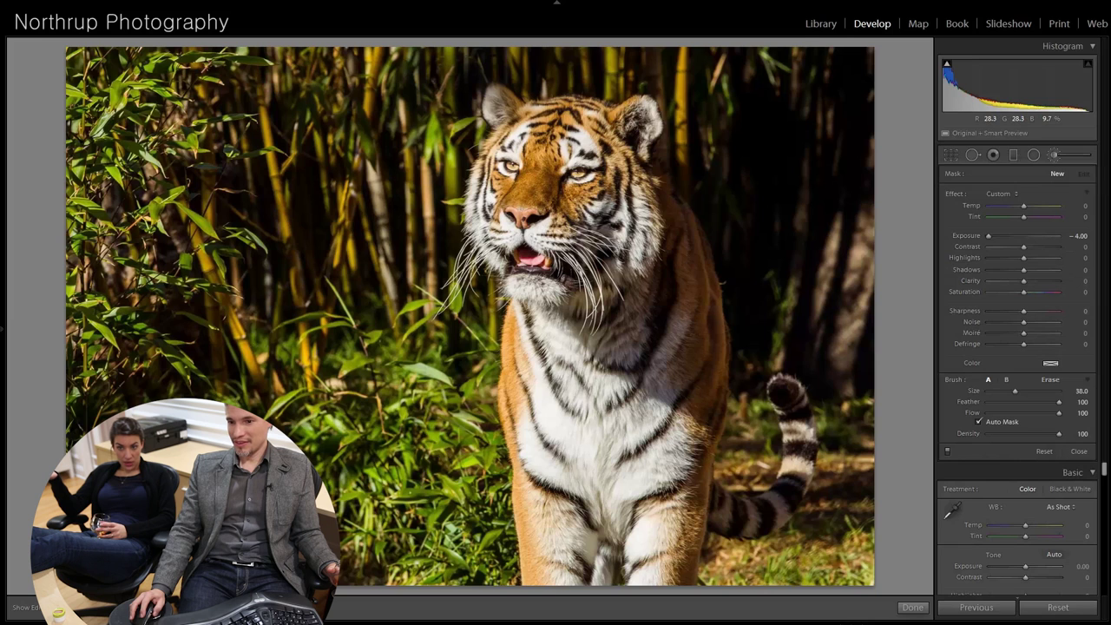
{"action": "mouse_move", "coordinate": [410, 503]}
{"action": "left_mouse_down"}
{"action": "mouse_move", "coordinate": [373, 330]}
{"action": "mouse_move", "coordinate": [260, 139]}
{"action": "mouse_move", "coordinate": [399, 70]}
{"action": "mouse_move", "coordinate": [139, 216]}
{"action": "mouse_move", "coordinate": [156, 408]}
{"action": "mouse_move", "coordinate": [287, 417]}
{"action": "mouse_move", "coordinate": [391, 156]}
{"action": "mouse_move", "coordinate": [469, 60]}
{"action": "mouse_move", "coordinate": [738, 104]}
{"action": "mouse_move", "coordinate": [851, 330]}
{"action": "mouse_move", "coordinate": [764, 508]}
{"action": "left_mouse_up"}
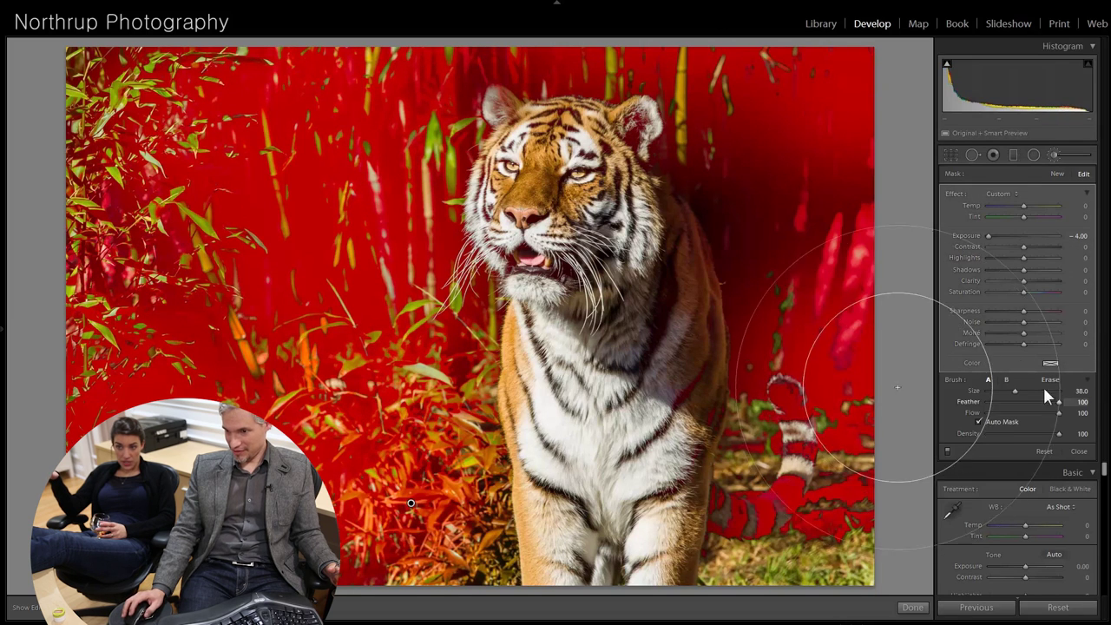
- Set the background mask's sharpness and clarity to -100, hide the mask overlay and finish the brush adjustment
{"action": "left_click_drag", "start_coordinate": [1021, 313], "coordinate": [955, 311]}
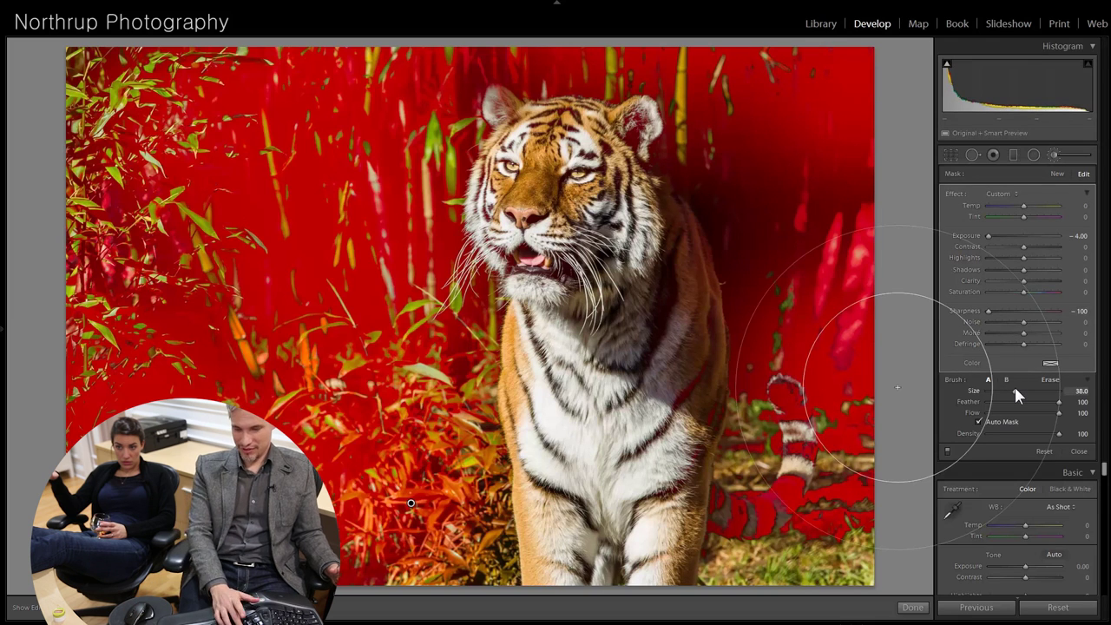
{"action": "key", "text": "o"}
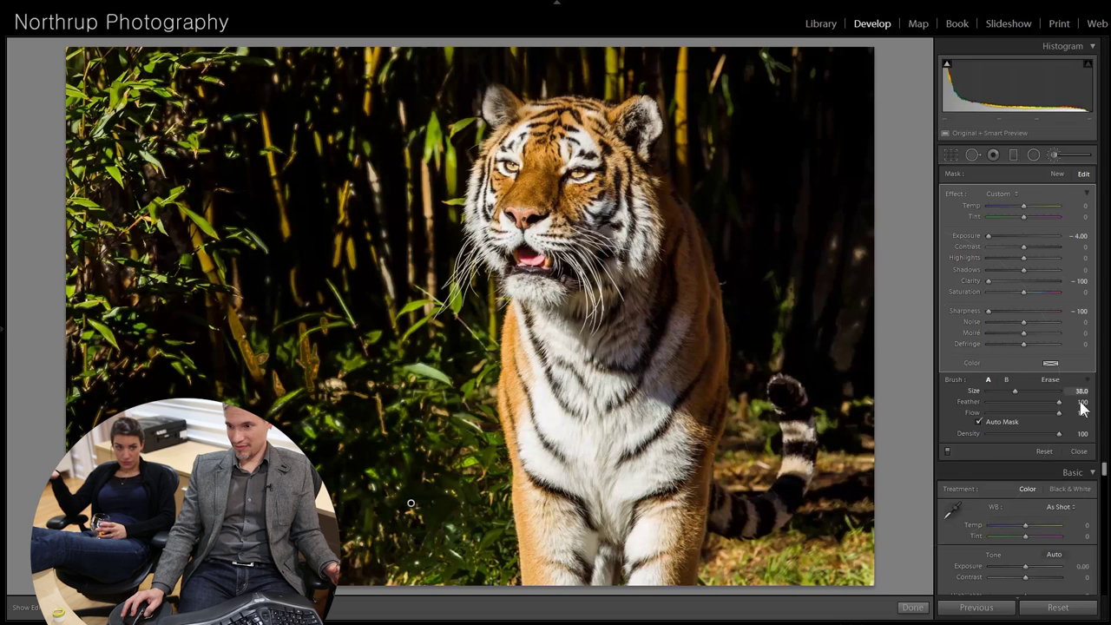
{"action": "left_click", "coordinate": [1078, 451]}
- Compare the tiger photo's history states before and after the background's sharpness and clarity adjustments
{"action": "mouse_move", "coordinate": [6, 337]}
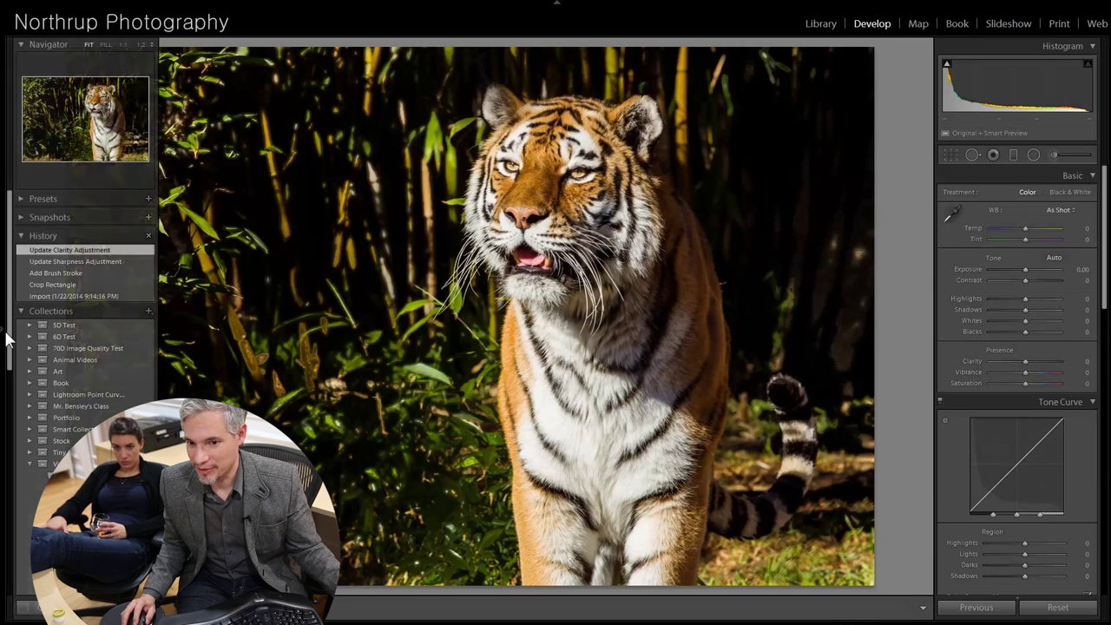
{"action": "left_click", "coordinate": [65, 274]}
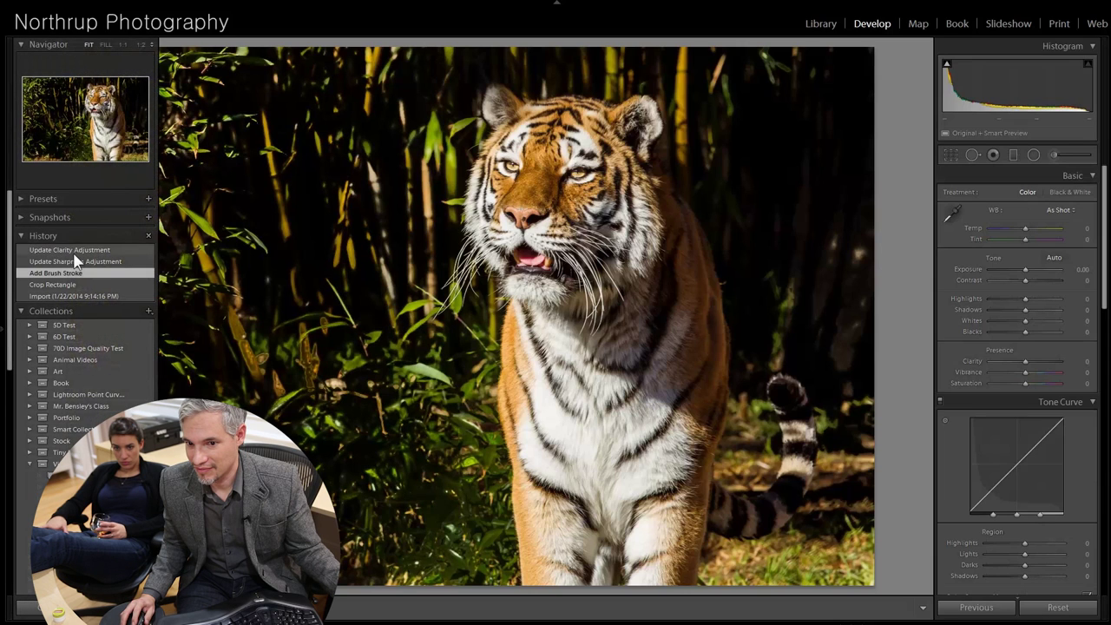
{"action": "left_click", "coordinate": [75, 251]}
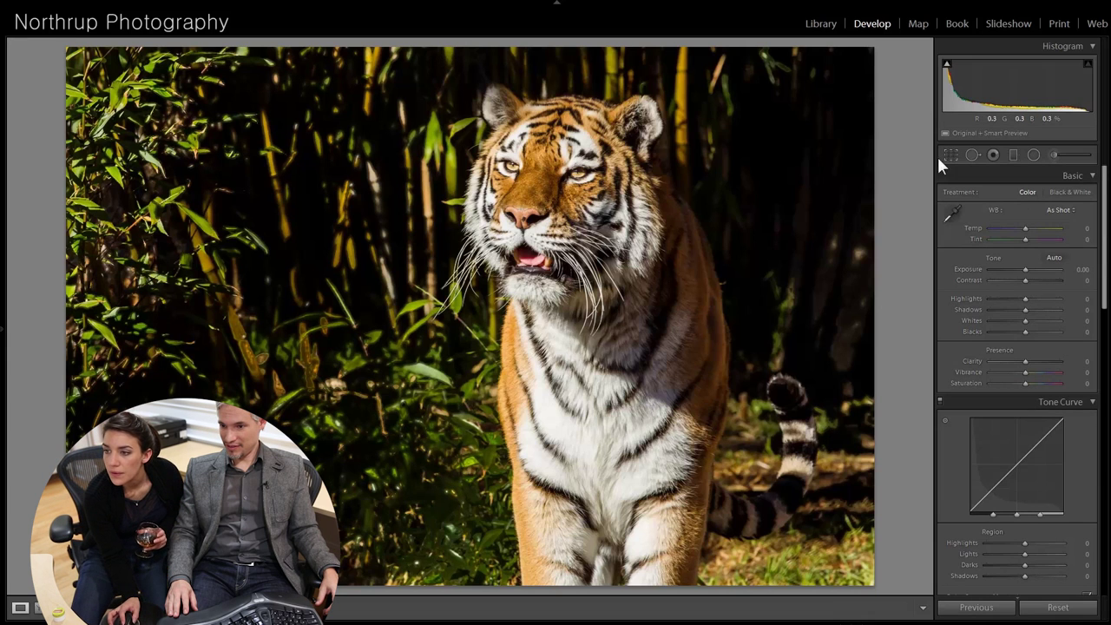
- Paint a second adjustment brush mask over the foliage on the photo's left side and set its exposure to 2.02
{"action": "left_click", "coordinate": [1059, 155]}
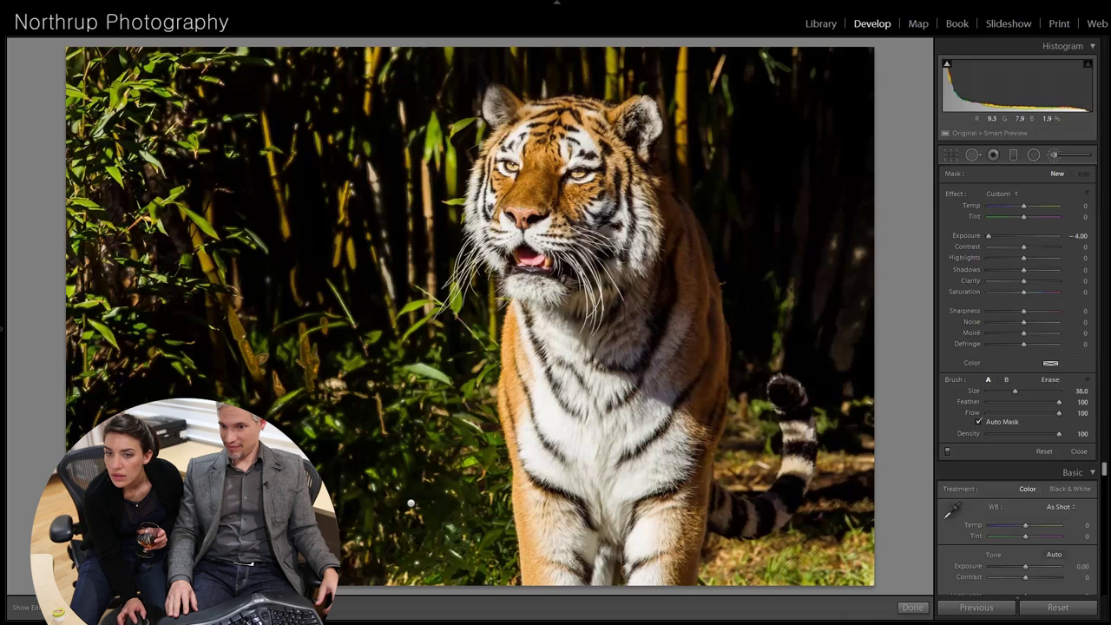
{"action": "mouse_move", "coordinate": [258, 215]}
{"action": "left_mouse_down"}
{"action": "mouse_move", "coordinate": [152, 304]}
{"action": "mouse_move", "coordinate": [103, 191]}
{"action": "mouse_move", "coordinate": [178, 109]}
{"action": "left_mouse_up"}
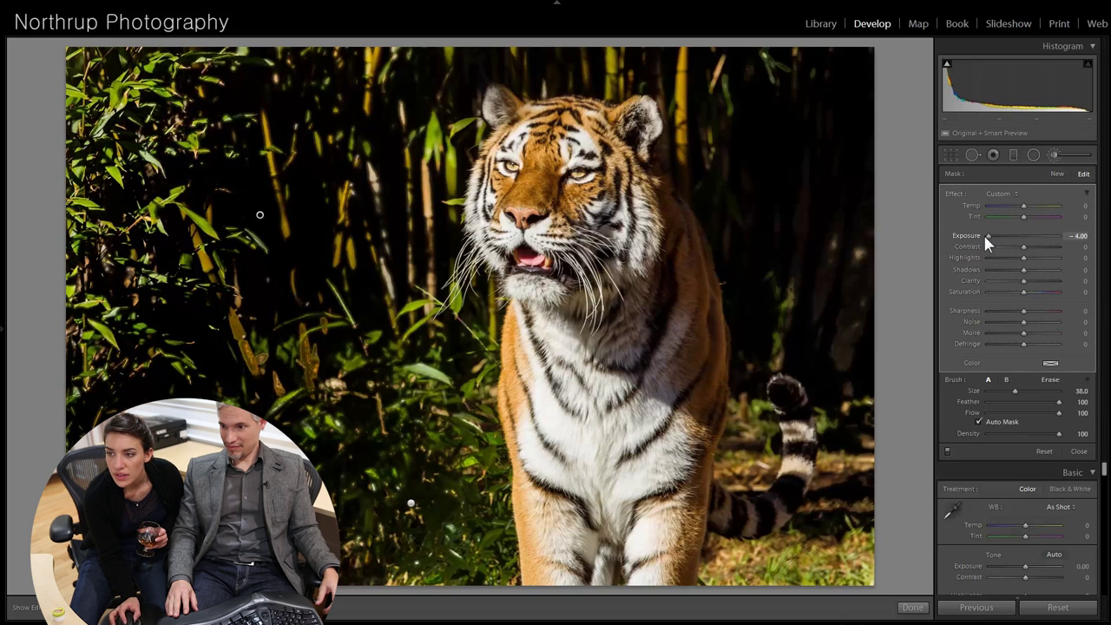
{"action": "left_click_drag", "start_coordinate": [988, 235], "coordinate": [1039, 235]}
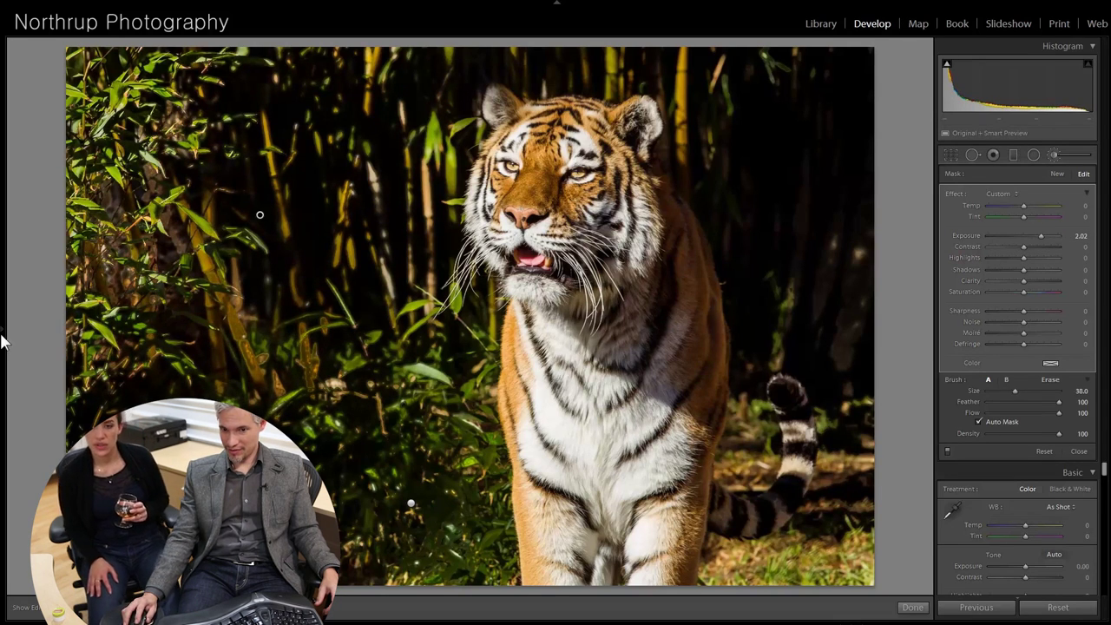
- Revert the tiger photo to the history state right after the crop, discarding the brush adjustments
{"action": "mouse_move", "coordinate": [2, 332]}
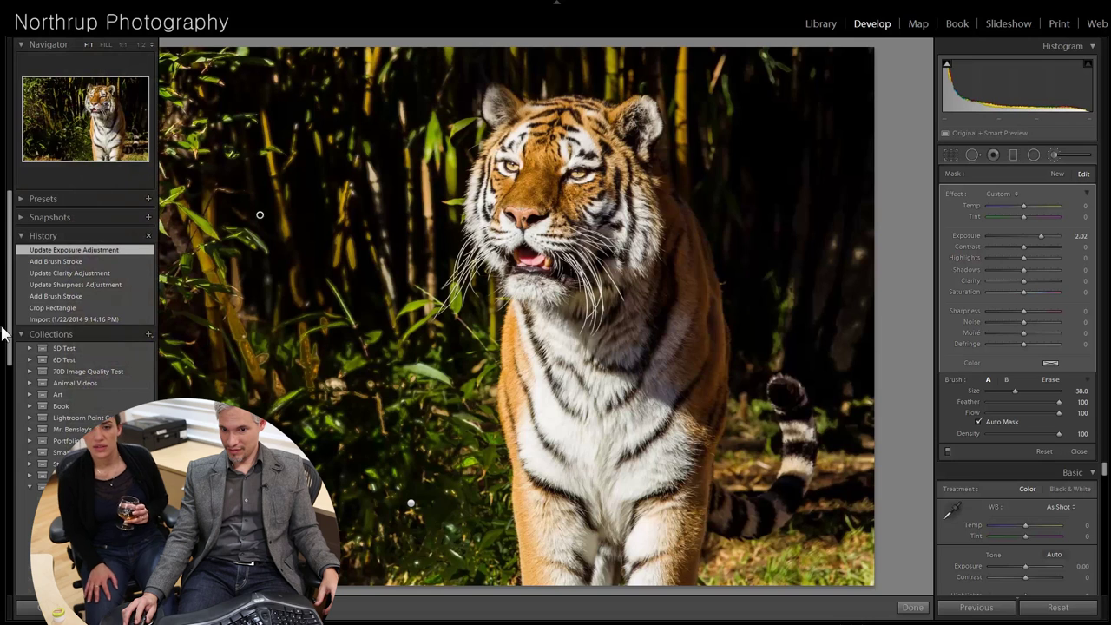
{"action": "left_click", "coordinate": [77, 309]}
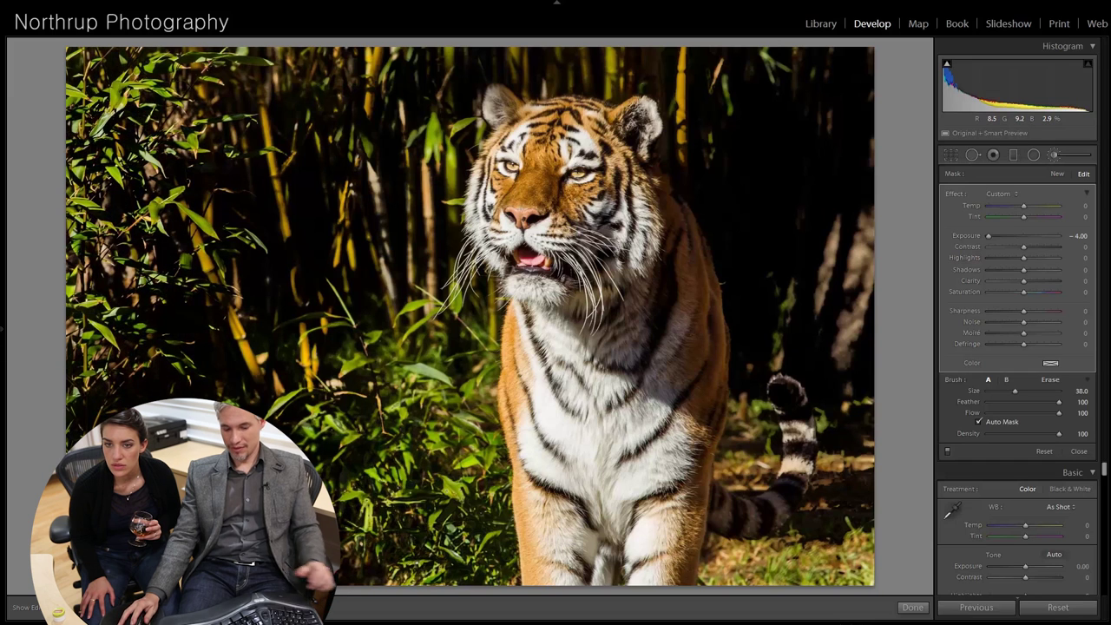
- Set the background mask's exposure to 0.03 and its sharpness and clarity to -100, and finish the brush adjustment
{"action": "key", "text": "o"}
{"action": "left_click", "coordinate": [1022, 235]}
{"action": "left_click_drag", "start_coordinate": [1025, 311], "coordinate": [941, 313]}
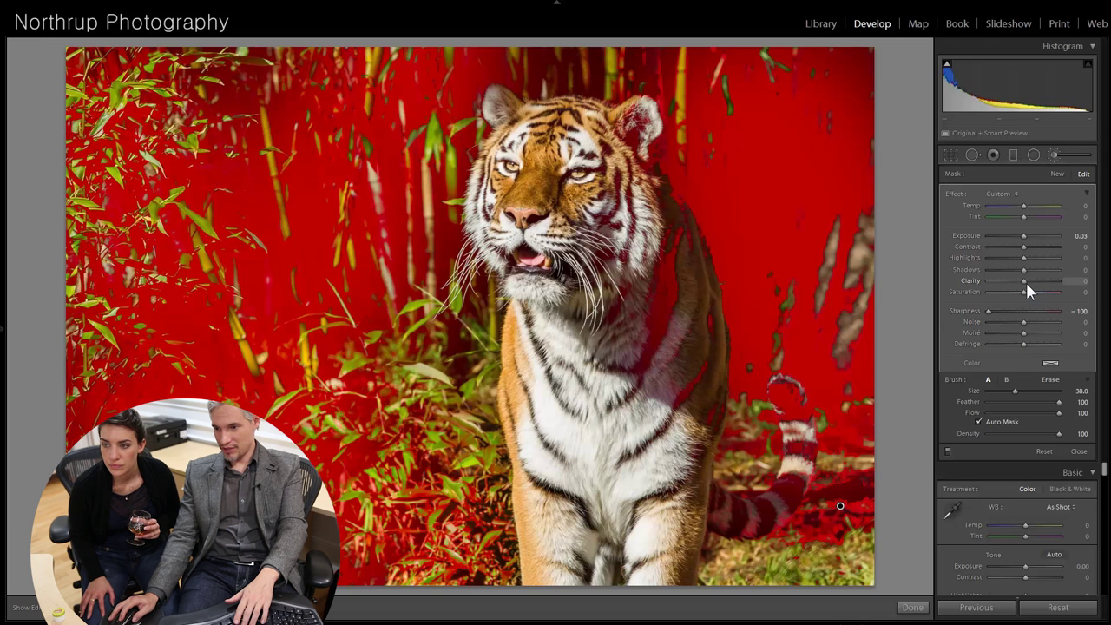
{"action": "left_click_drag", "start_coordinate": [1023, 278], "coordinate": [897, 290]}
{"action": "key", "text": "o"}
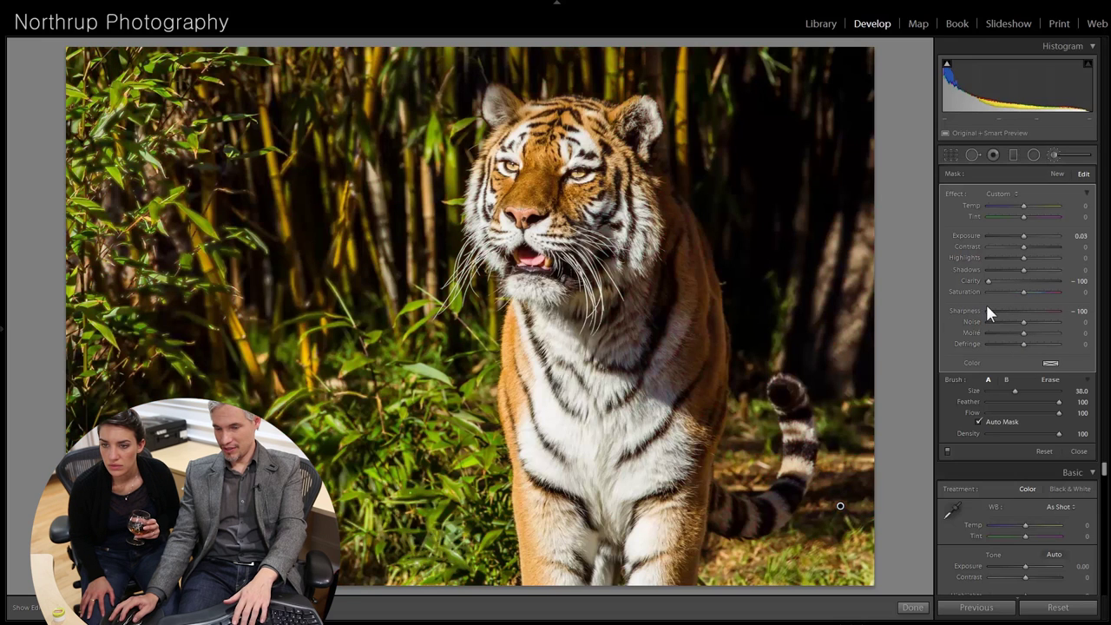
{"action": "left_click", "coordinate": [1083, 453]}
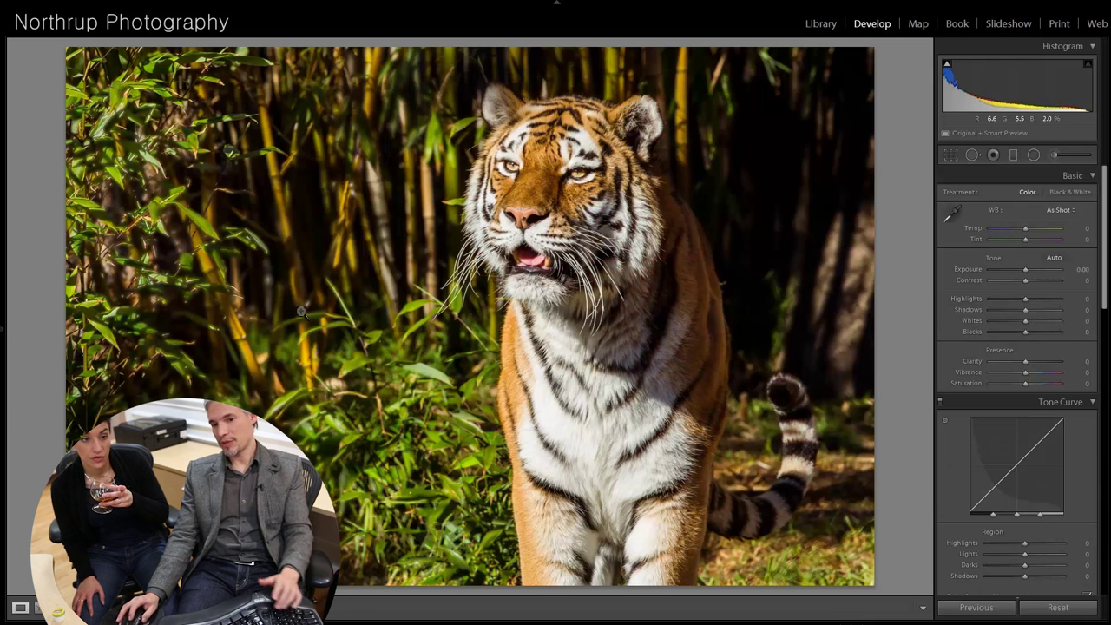
- Open the original tiger photo in Adobe Photoshop CC for editing and fit it to the window
{"action": "mouse_move", "coordinate": [2, 341]}
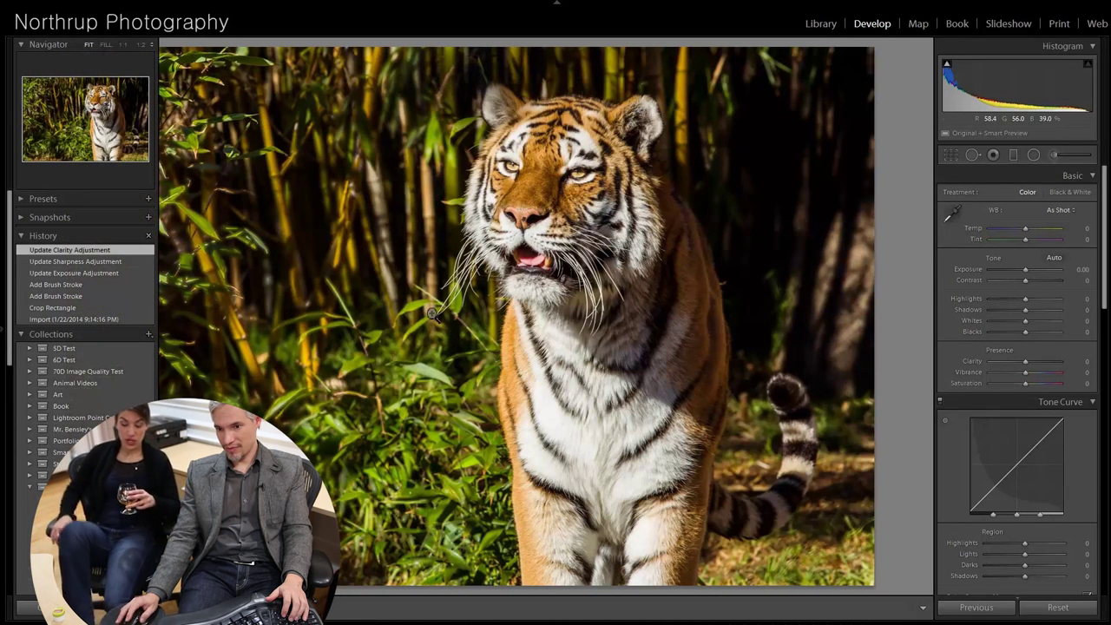
{"action": "right_click", "coordinate": [431, 311]}
{"action": "mouse_move", "coordinate": [495, 394]}
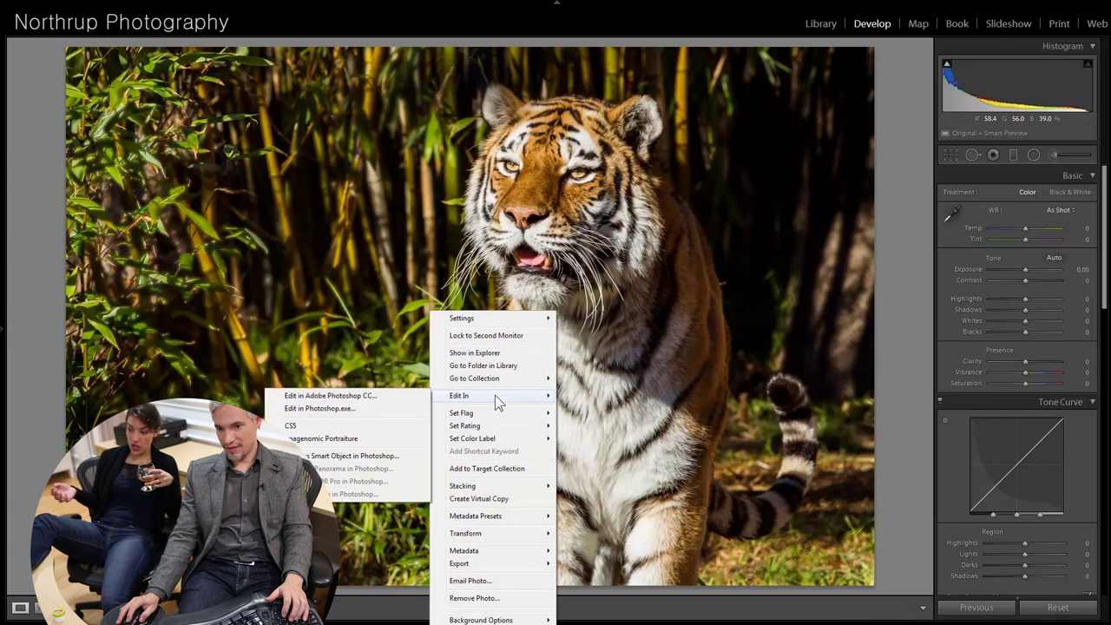
{"action": "left_click", "coordinate": [372, 393]}
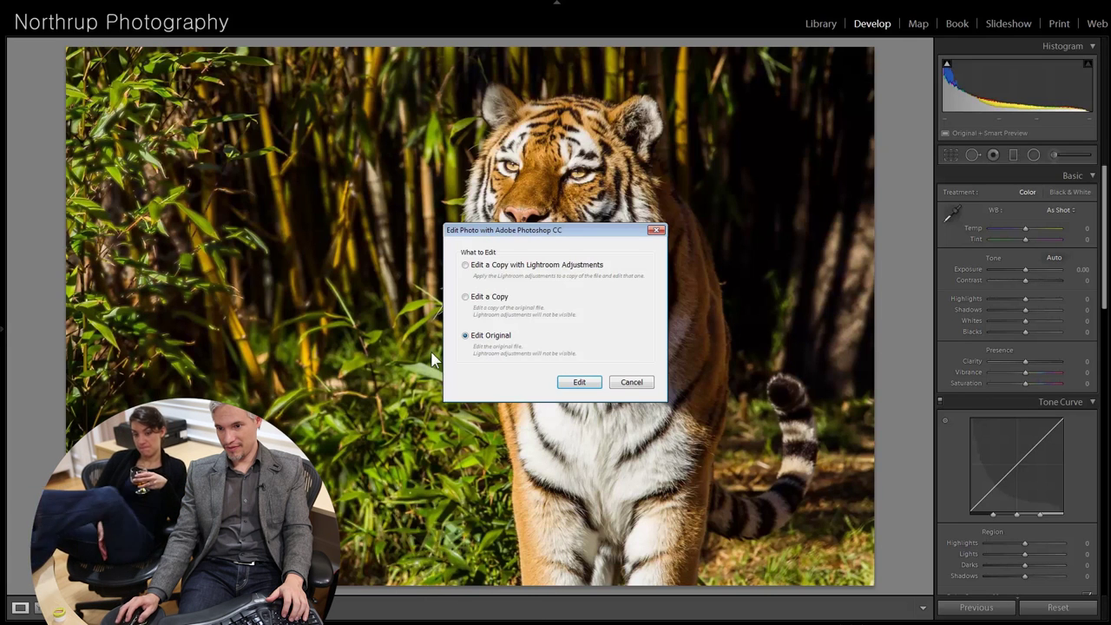
{"action": "left_click", "coordinate": [579, 383]}
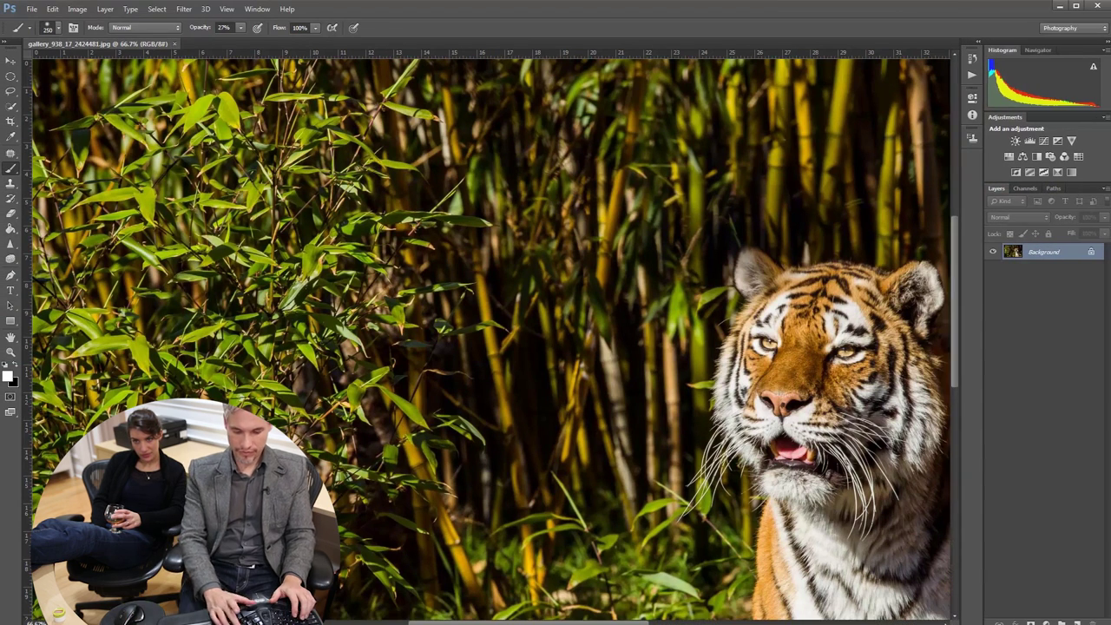
{"action": "key", "text": "ctrl+0"}
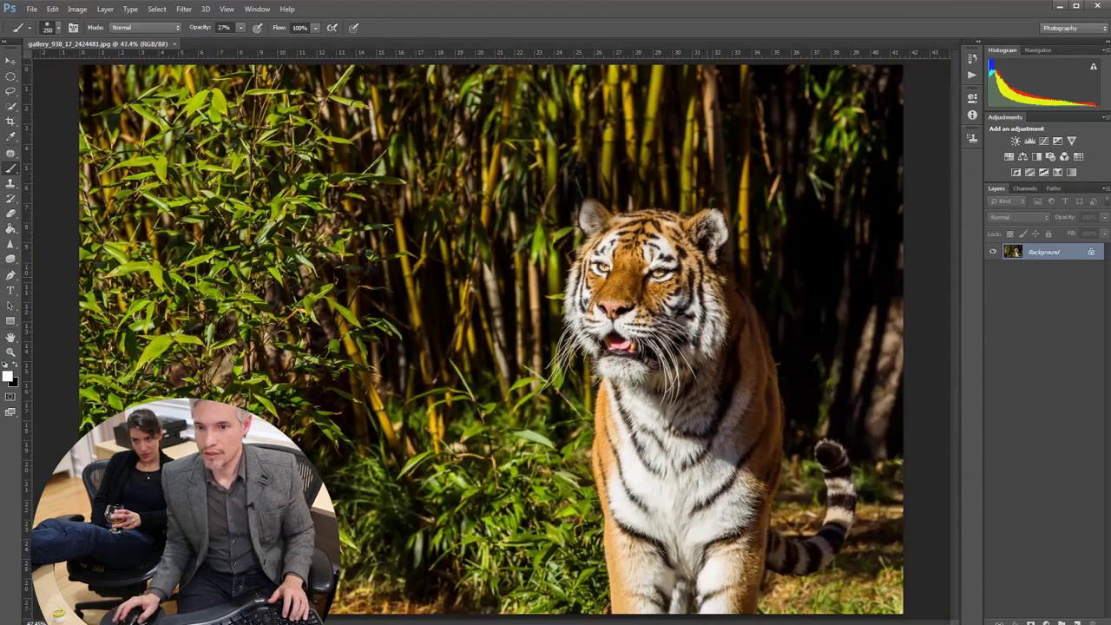
{"action": "left_click", "coordinate": [10, 91]}
{"action": "left_click", "coordinate": [11, 94]}
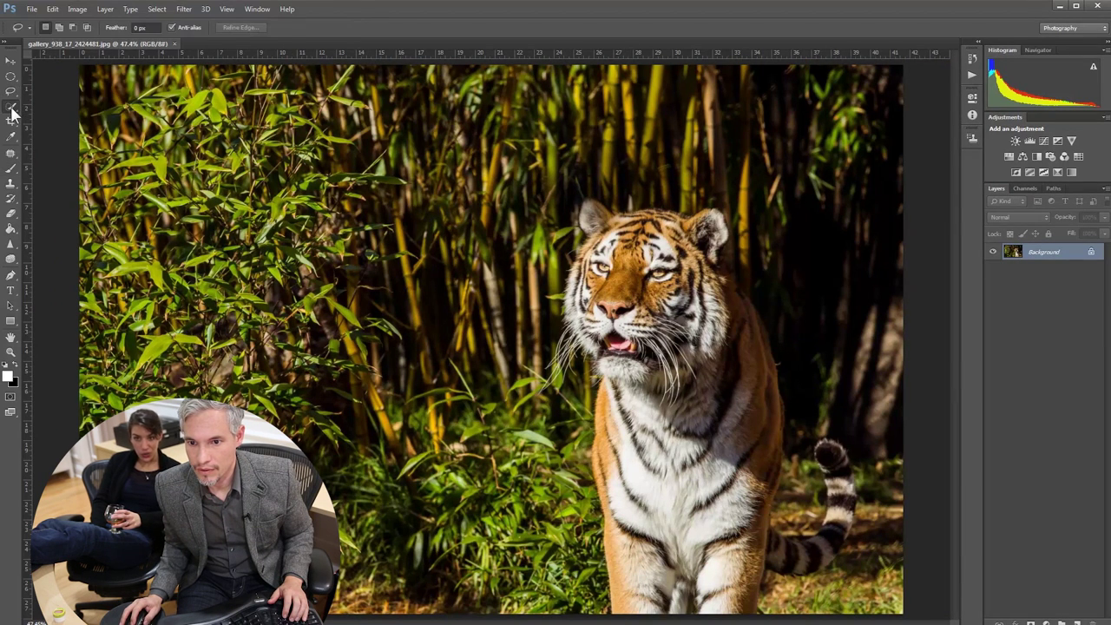
{"action": "left_click", "coordinate": [12, 107]}
{"action": "left_click", "coordinate": [47, 111]}
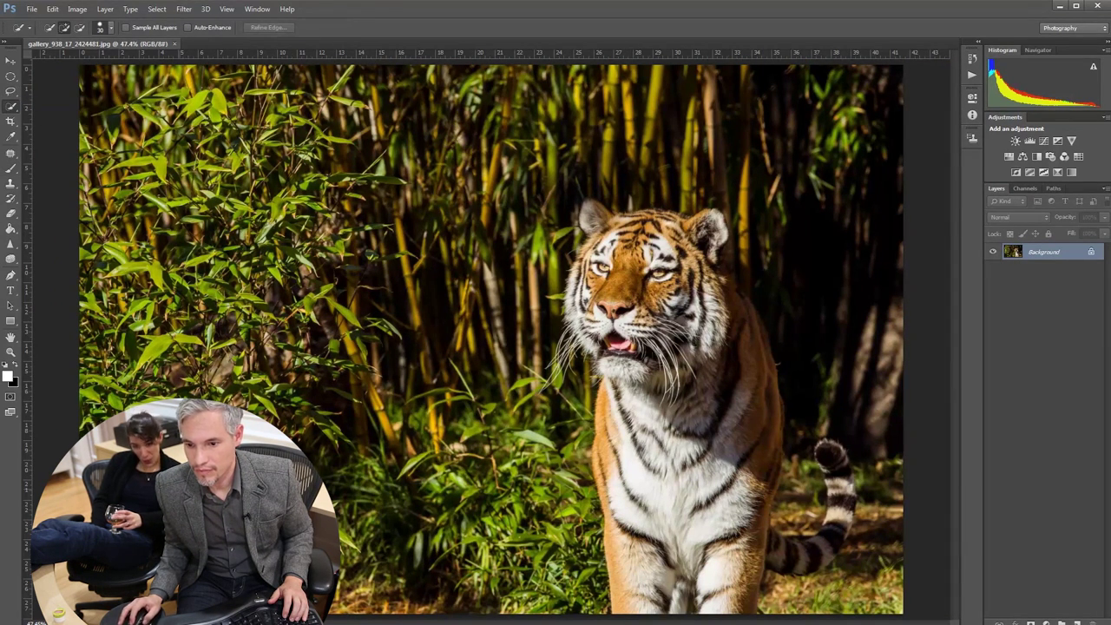
{"action": "mouse_move", "coordinate": [306, 611]}
{"action": "left_mouse_down"}
{"action": "mouse_move", "coordinate": [555, 573]}
{"action": "mouse_move", "coordinate": [552, 503]}
{"action": "mouse_move", "coordinate": [589, 594]}
{"action": "mouse_move", "coordinate": [551, 406]}
{"action": "mouse_move", "coordinate": [506, 350]}
{"action": "mouse_move", "coordinate": [565, 389]}
{"action": "left_mouse_up"}
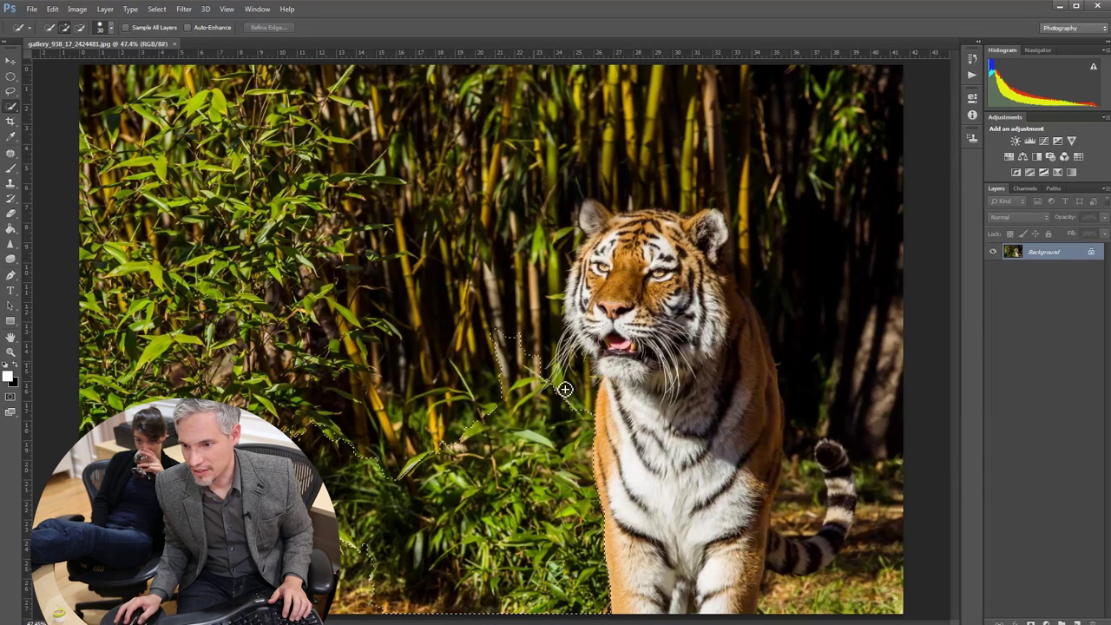
{"action": "mouse_move", "coordinate": [547, 348]}
{"action": "left_mouse_down"}
{"action": "mouse_move", "coordinate": [531, 211]}
{"action": "mouse_move", "coordinate": [580, 154]}
{"action": "mouse_move", "coordinate": [610, 149]}
{"action": "mouse_move", "coordinate": [543, 223]}
{"action": "mouse_move", "coordinate": [582, 155]}
{"action": "mouse_move", "coordinate": [645, 165]}
{"action": "mouse_move", "coordinate": [674, 184]}
{"action": "mouse_move", "coordinate": [771, 179]}
{"action": "mouse_move", "coordinate": [821, 214]}
{"action": "mouse_move", "coordinate": [840, 362]}
{"action": "left_mouse_up"}
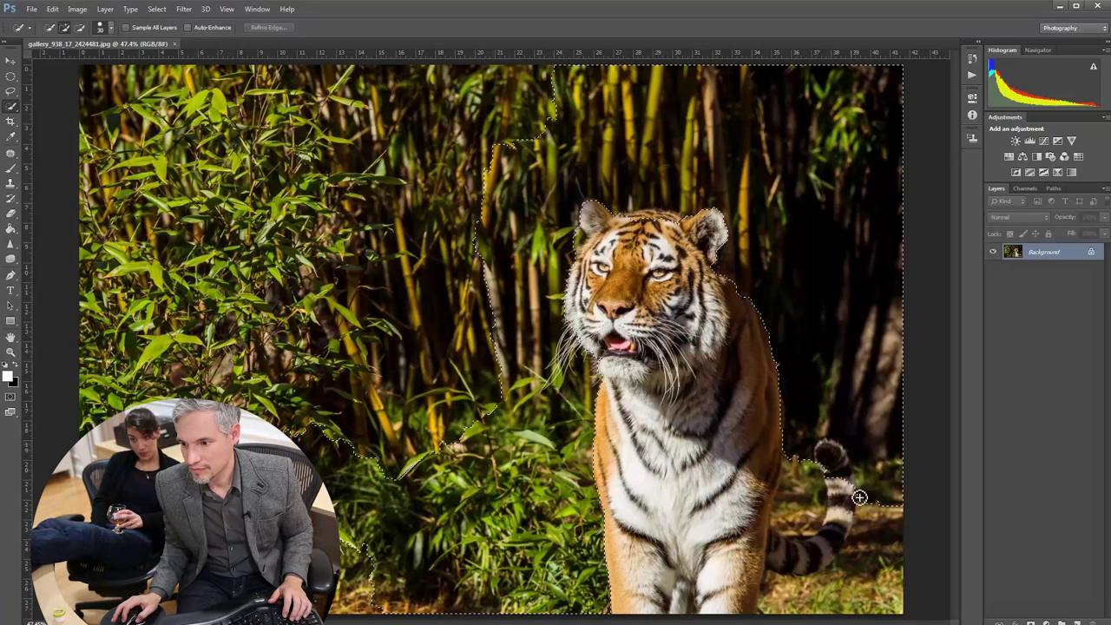
{"action": "mouse_move", "coordinate": [852, 510]}
{"action": "left_mouse_down"}
{"action": "mouse_move", "coordinate": [798, 523]}
{"action": "mouse_move", "coordinate": [838, 595]}
{"action": "mouse_move", "coordinate": [876, 595]}
{"action": "mouse_move", "coordinate": [852, 580]}
{"action": "mouse_move", "coordinate": [742, 599]}
{"action": "left_mouse_up"}
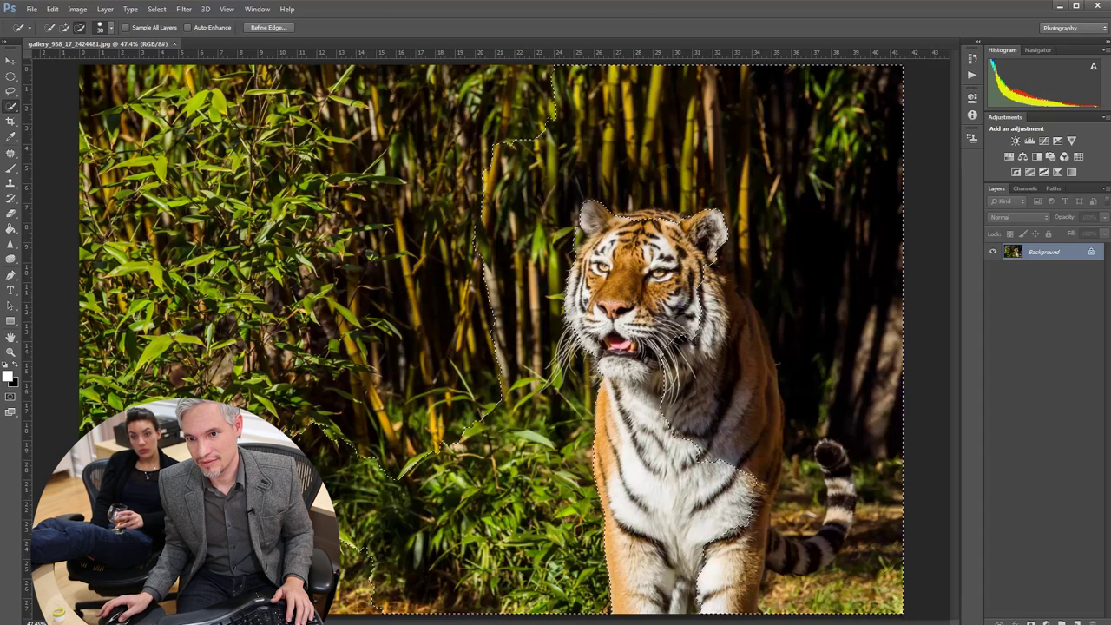
{"action": "mouse_move", "coordinate": [377, 160]}
{"action": "left_mouse_down"}
{"action": "mouse_move", "coordinate": [200, 83]}
{"action": "mouse_move", "coordinate": [114, 66]}
{"action": "mouse_move", "coordinate": [87, 30]}
{"action": "mouse_move", "coordinate": [196, 99]}
{"action": "mouse_move", "coordinate": [188, 214]}
{"action": "left_mouse_up"}
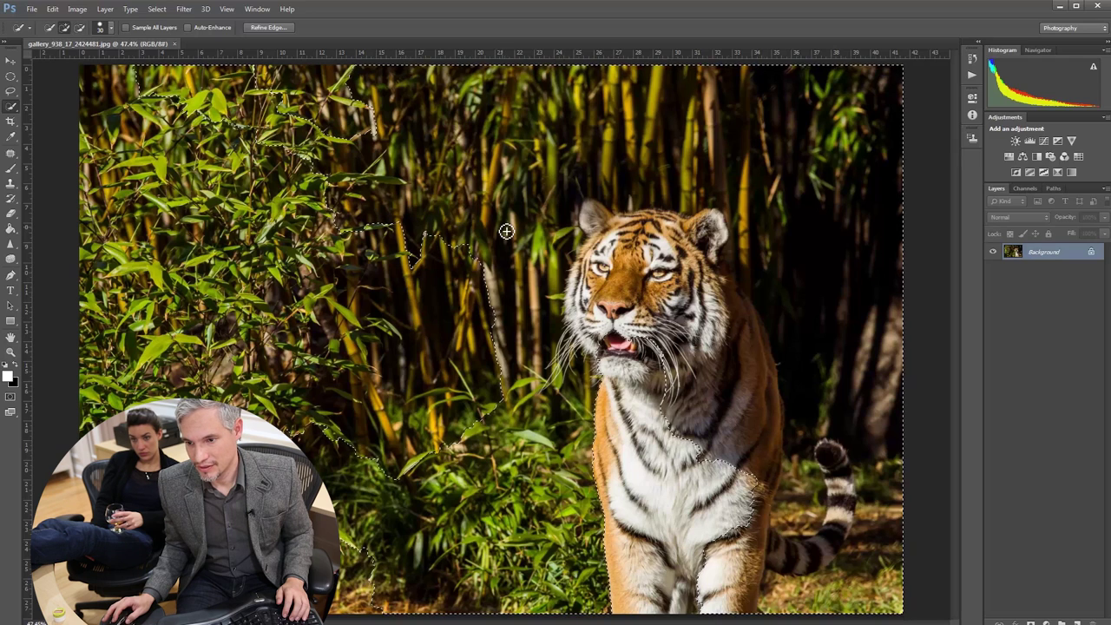
{"action": "key", "text": "ctrl+d"}
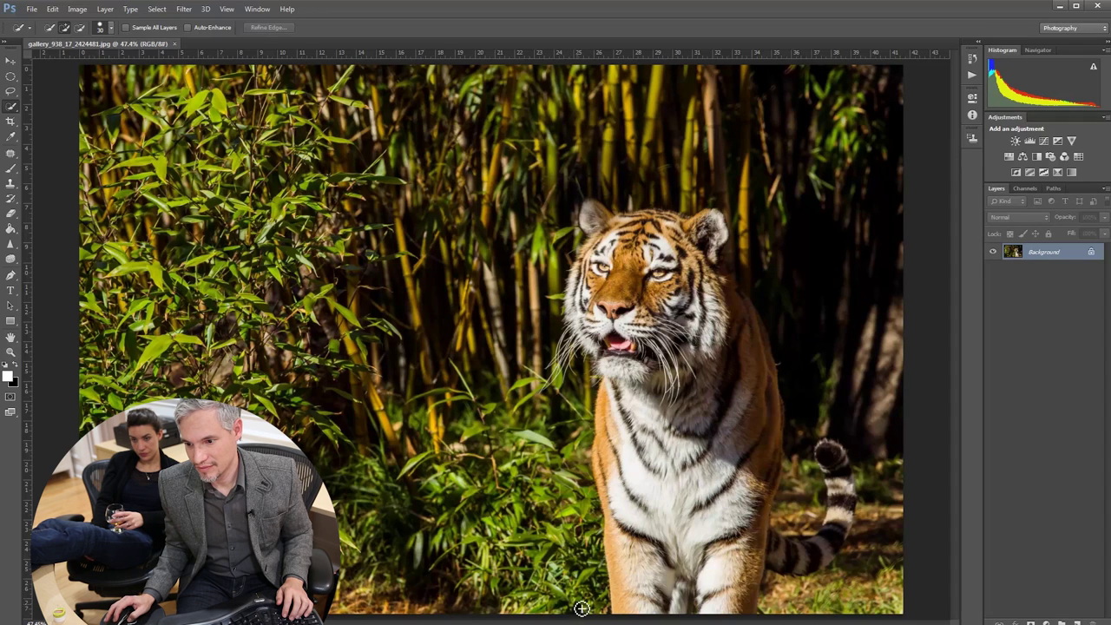
- Select the background around the tiger with the Quick Selection tool and subtract the tiger's body from the selection
{"action": "mouse_move", "coordinate": [567, 506]}
{"action": "left_mouse_down"}
{"action": "mouse_move", "coordinate": [539, 428]}
{"action": "mouse_move", "coordinate": [528, 341]}
{"action": "mouse_move", "coordinate": [550, 368]}
{"action": "left_mouse_up"}
{"action": "mouse_move", "coordinate": [523, 284]}
{"action": "left_mouse_down"}
{"action": "mouse_move", "coordinate": [549, 217]}
{"action": "mouse_move", "coordinate": [603, 162]}
{"action": "mouse_move", "coordinate": [652, 160]}
{"action": "mouse_move", "coordinate": [733, 191]}
{"action": "left_mouse_up"}
{"action": "left_click_drag", "start_coordinate": [813, 338], "coordinate": [829, 365]}
{"action": "left_click_drag", "start_coordinate": [829, 546], "coordinate": [814, 605]}
{"action": "left_click", "coordinate": [79, 27]}
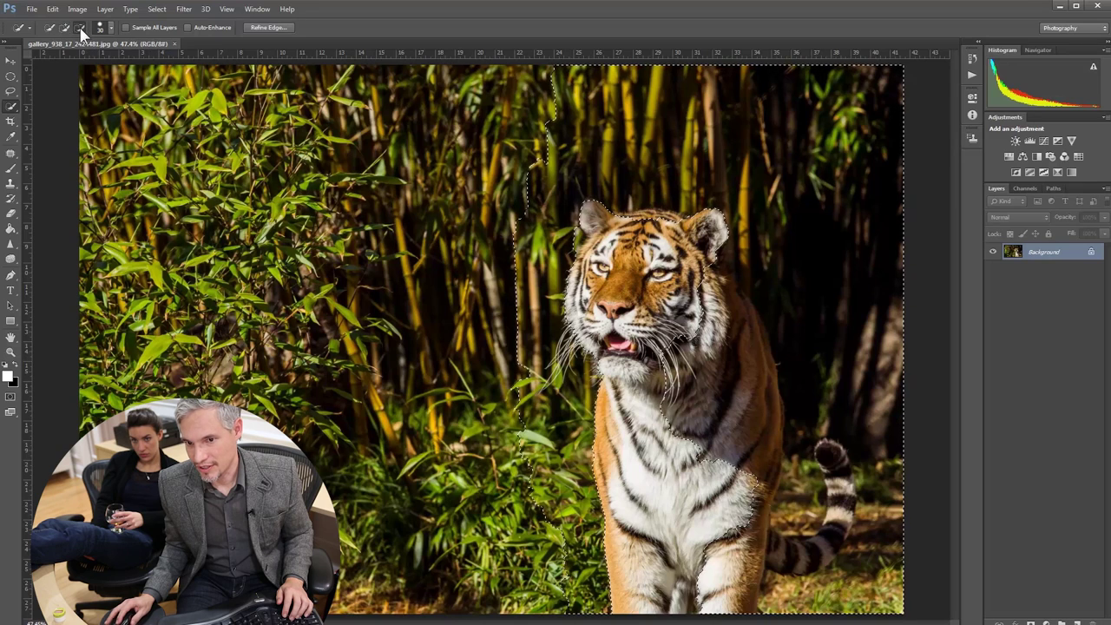
{"action": "left_click_drag", "start_coordinate": [740, 565], "coordinate": [745, 540]}
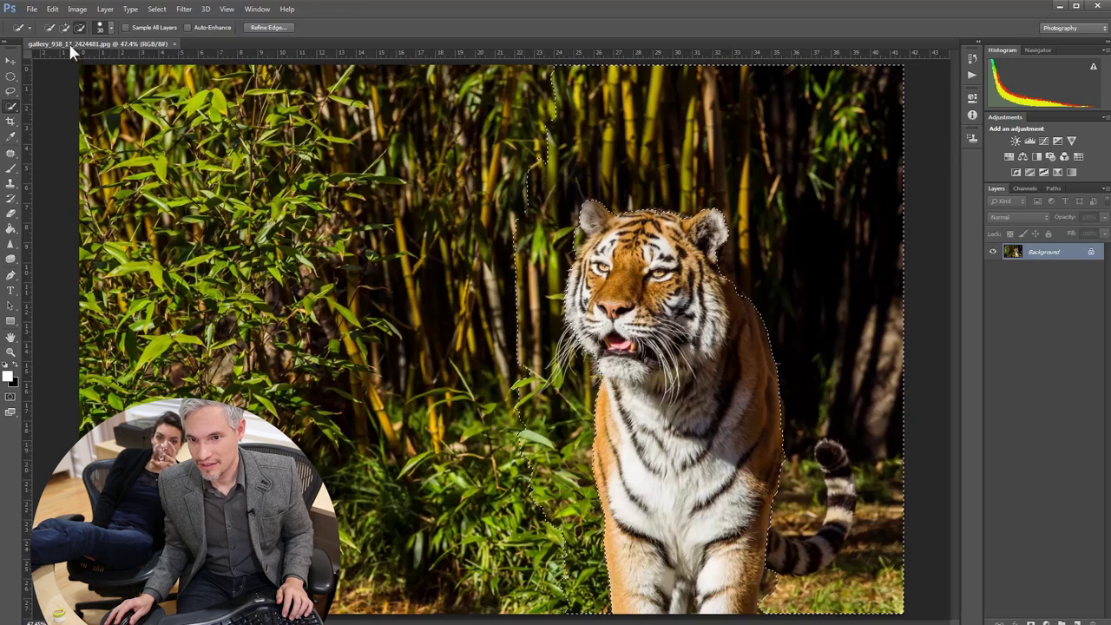
- Extend the selection over the bamboo and foliage on the photo's left side, adding the remaining area with the Lasso
{"action": "mouse_move", "coordinate": [494, 121]}
{"action": "left_mouse_down"}
{"action": "mouse_move", "coordinate": [509, 187]}
{"action": "mouse_move", "coordinate": [496, 350]}
{"action": "mouse_move", "coordinate": [505, 425]}
{"action": "mouse_move", "coordinate": [540, 473]}
{"action": "mouse_move", "coordinate": [533, 560]}
{"action": "left_mouse_up"}
{"action": "left_click", "coordinate": [11, 90]}
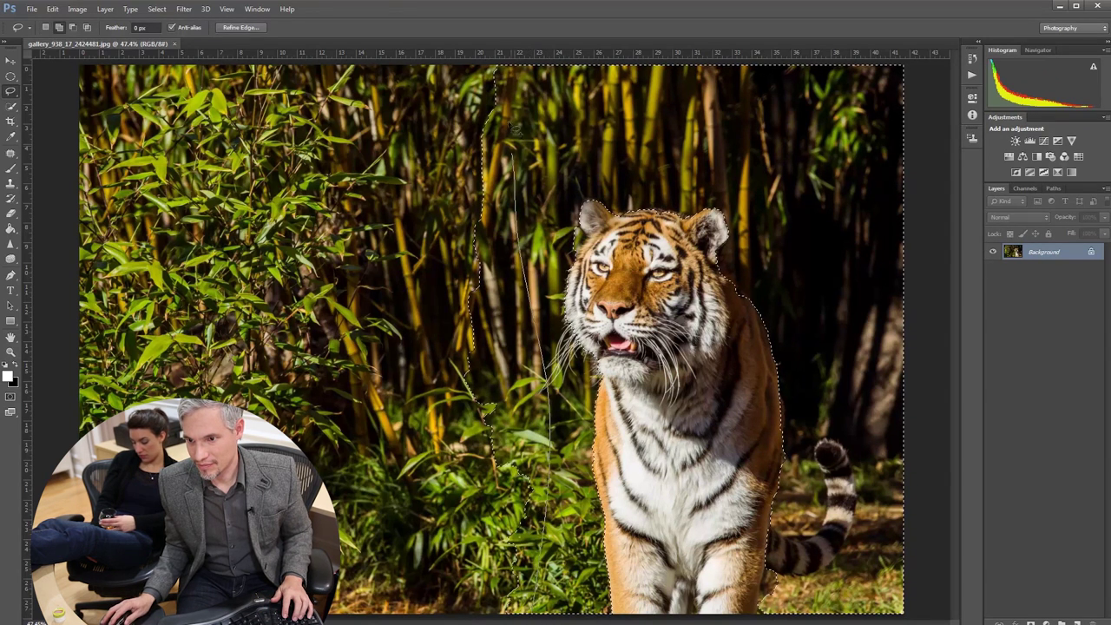
{"action": "mouse_move", "coordinate": [500, 61]}
{"action": "left_mouse_down"}
{"action": "mouse_move", "coordinate": [71, 63]}
{"action": "mouse_move", "coordinate": [83, 615]}
{"action": "mouse_move", "coordinate": [521, 614]}
{"action": "left_mouse_up"}
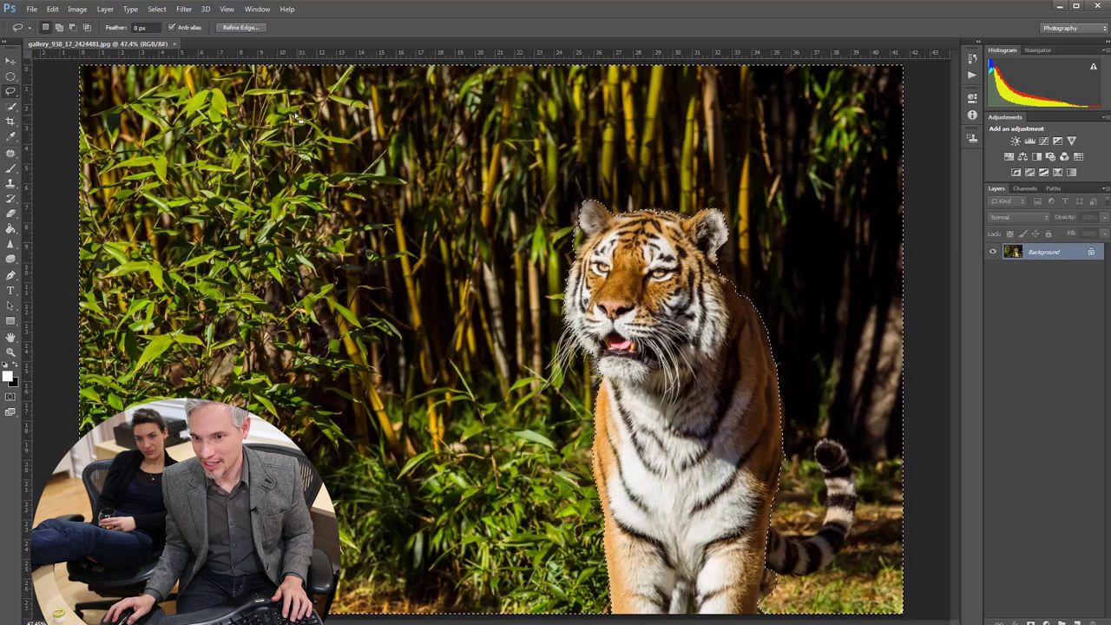
- Apply a Lens Blur with a radius of about 65 to the selected background
{"action": "left_click", "coordinate": [184, 9]}
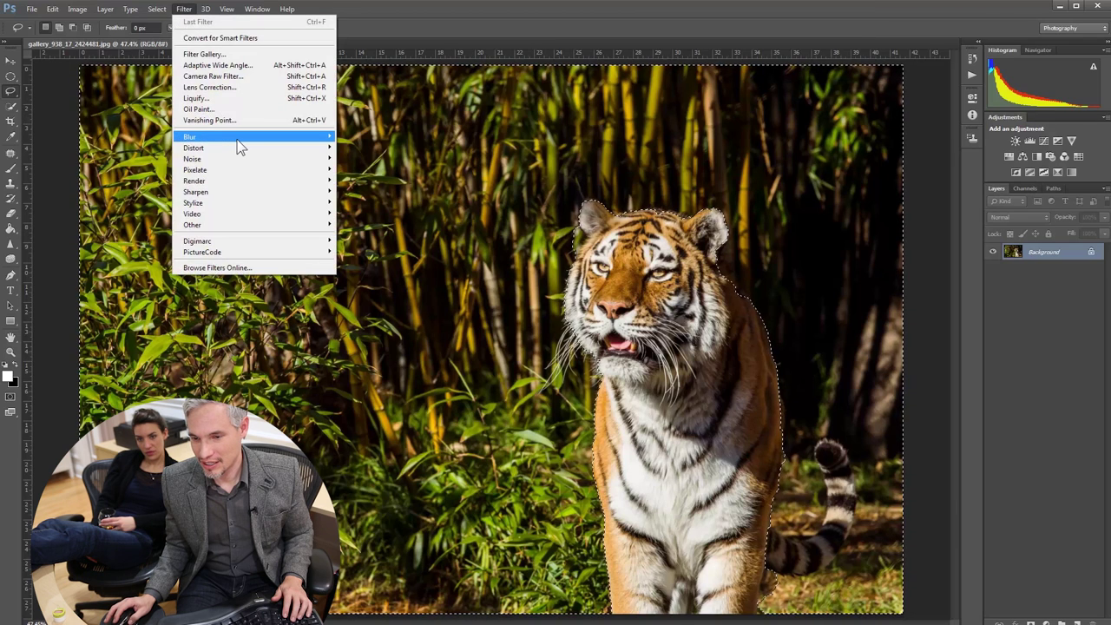
{"action": "mouse_move", "coordinate": [238, 140]}
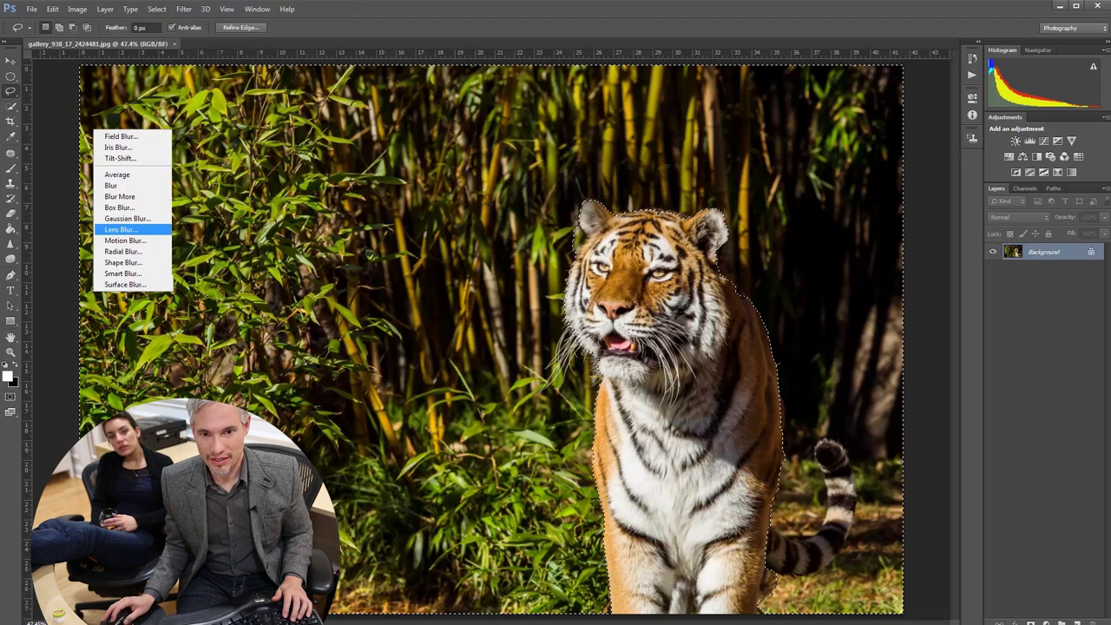
{"action": "left_click", "coordinate": [121, 229]}
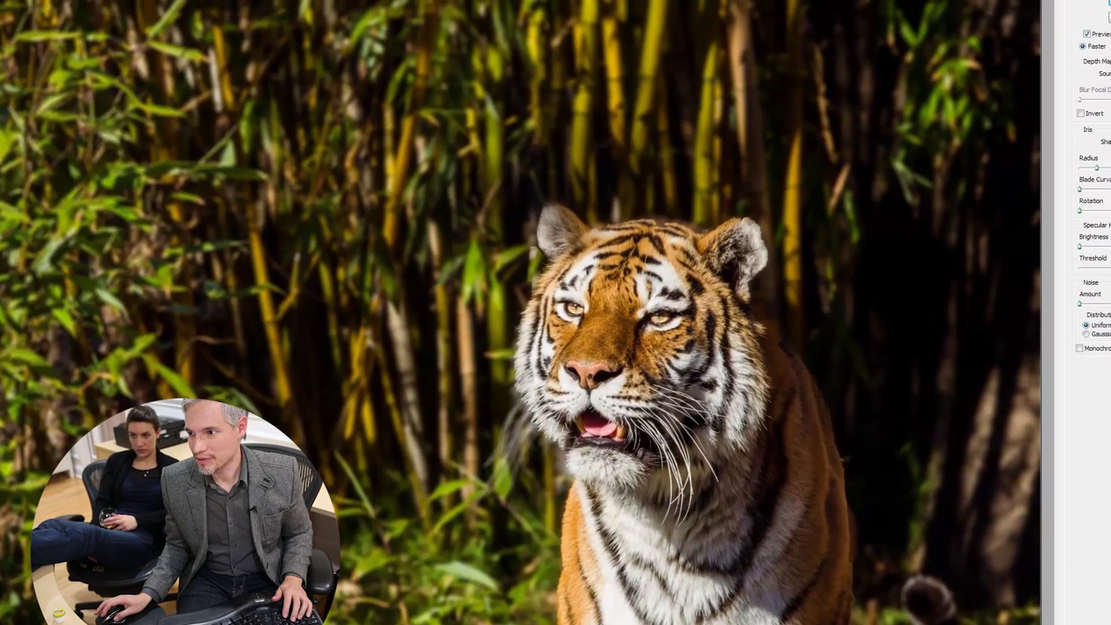
{"action": "left_click_drag", "start_coordinate": [886, 206], "coordinate": [846, 89]}
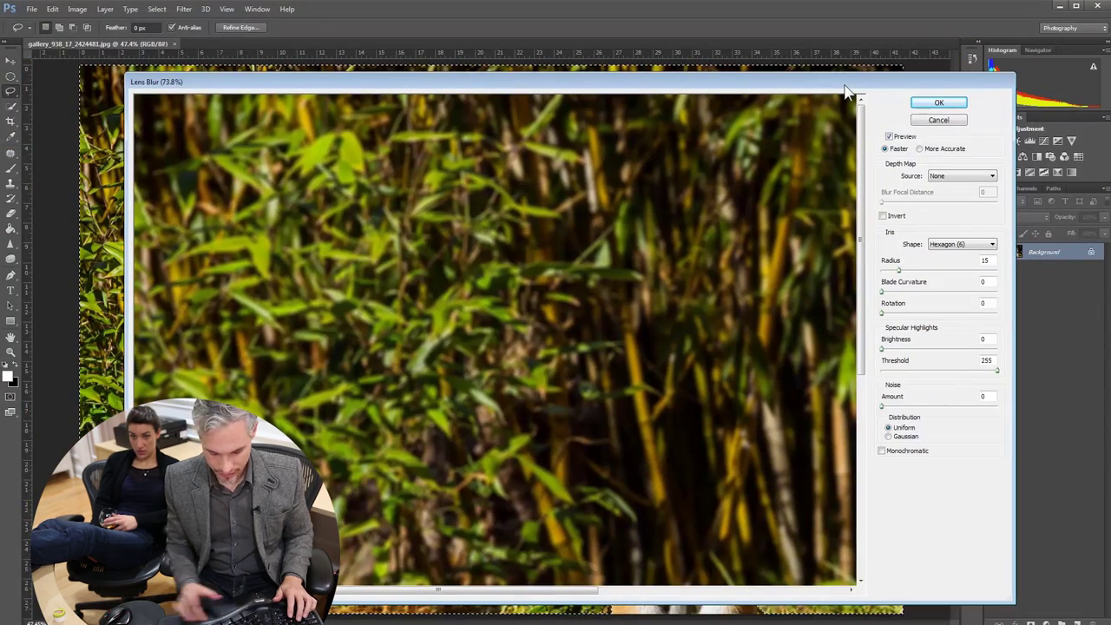
{"action": "left_click", "coordinate": [938, 271]}
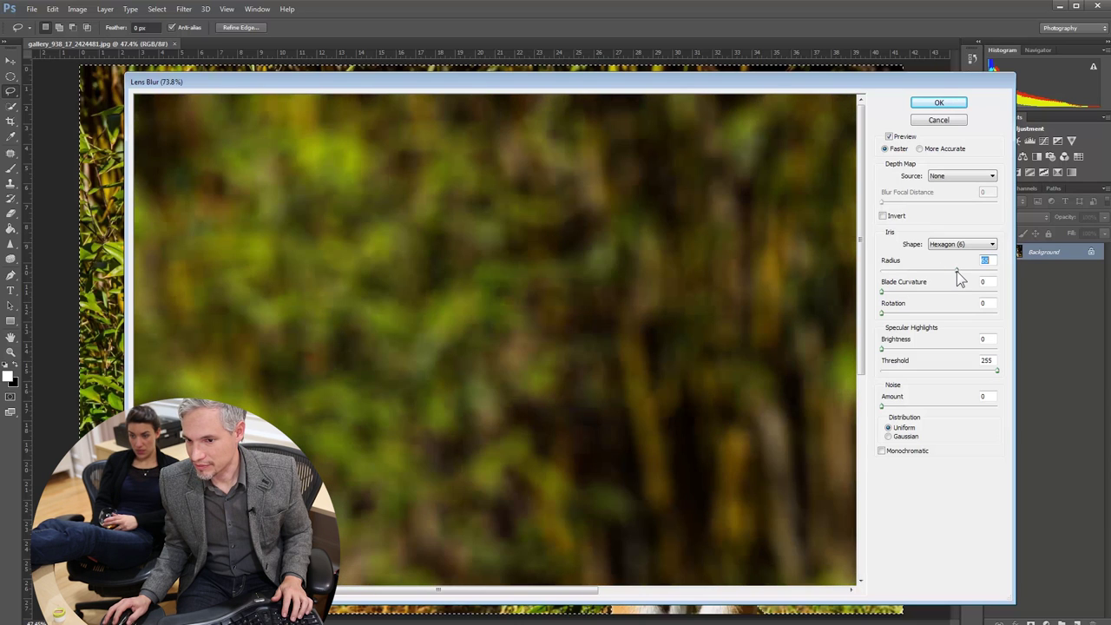
{"action": "left_click", "coordinate": [938, 101]}
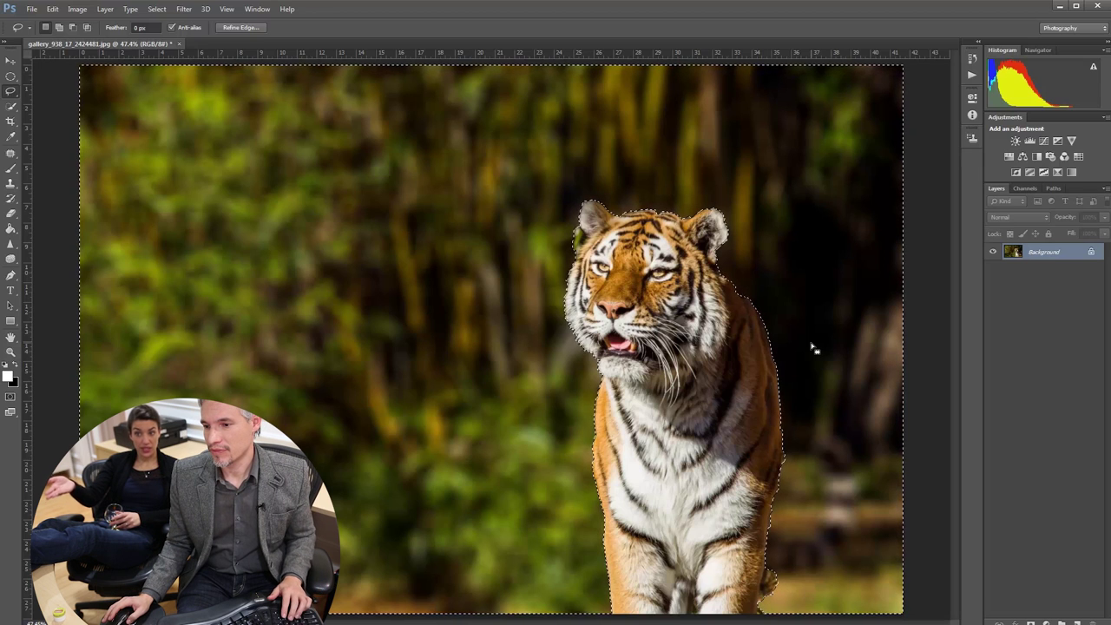
- Switch back to Lightroom and straighten the next photo, the London skyline at night, by rotating its crop slightly clockwise
{"action": "left_click", "coordinate": [806, 130]}
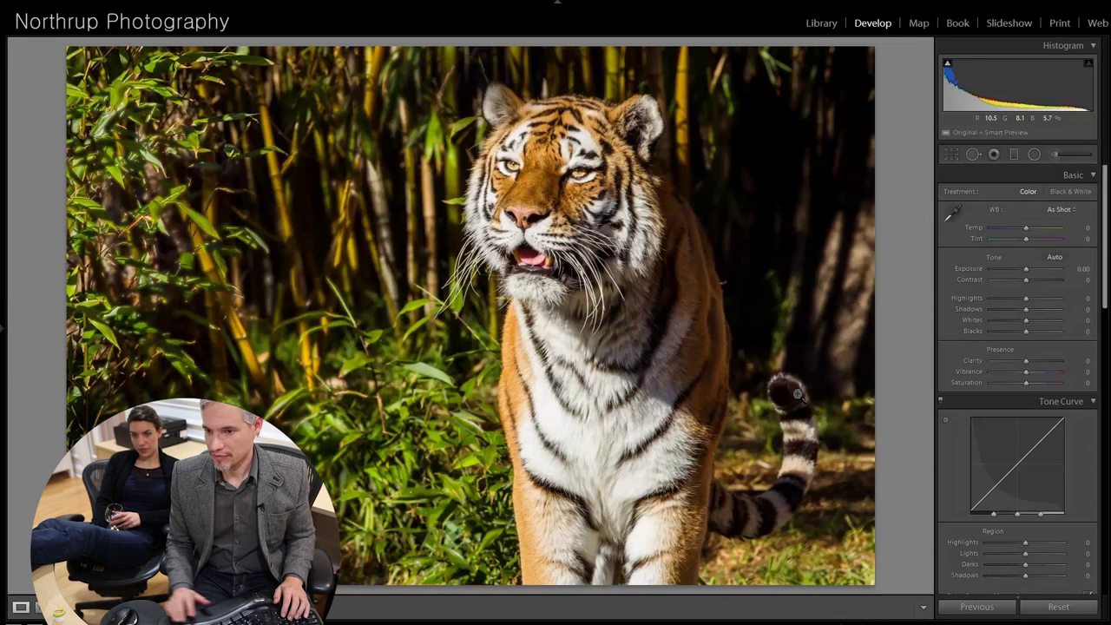
{"action": "key", "text": "Right"}
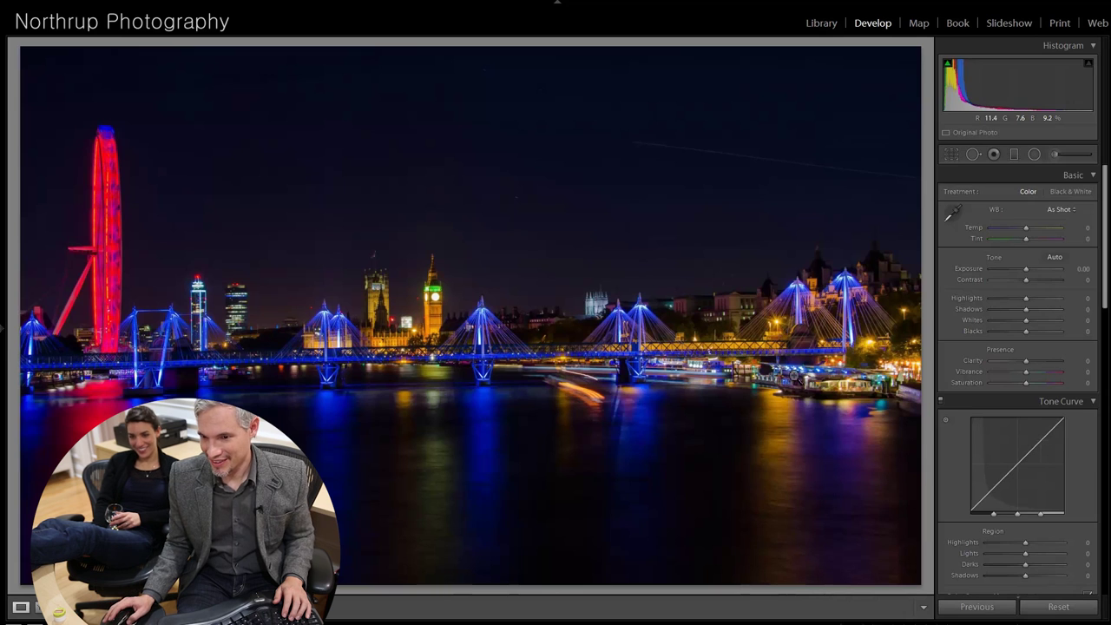
{"action": "left_click", "coordinate": [952, 154]}
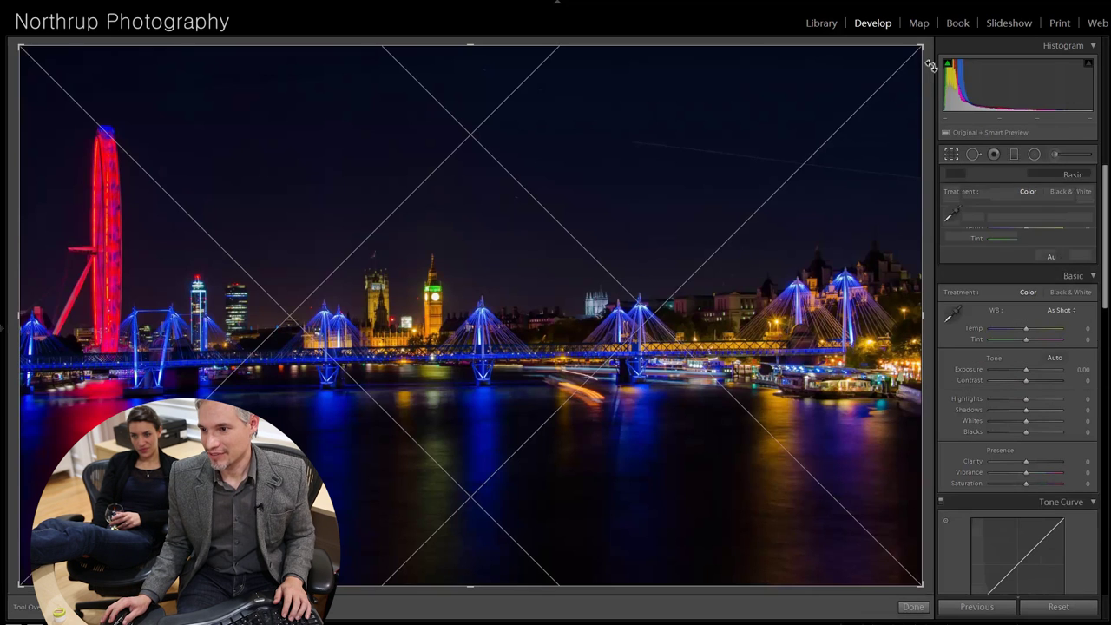
{"action": "left_click_drag", "start_coordinate": [930, 50], "coordinate": [938, 55]}
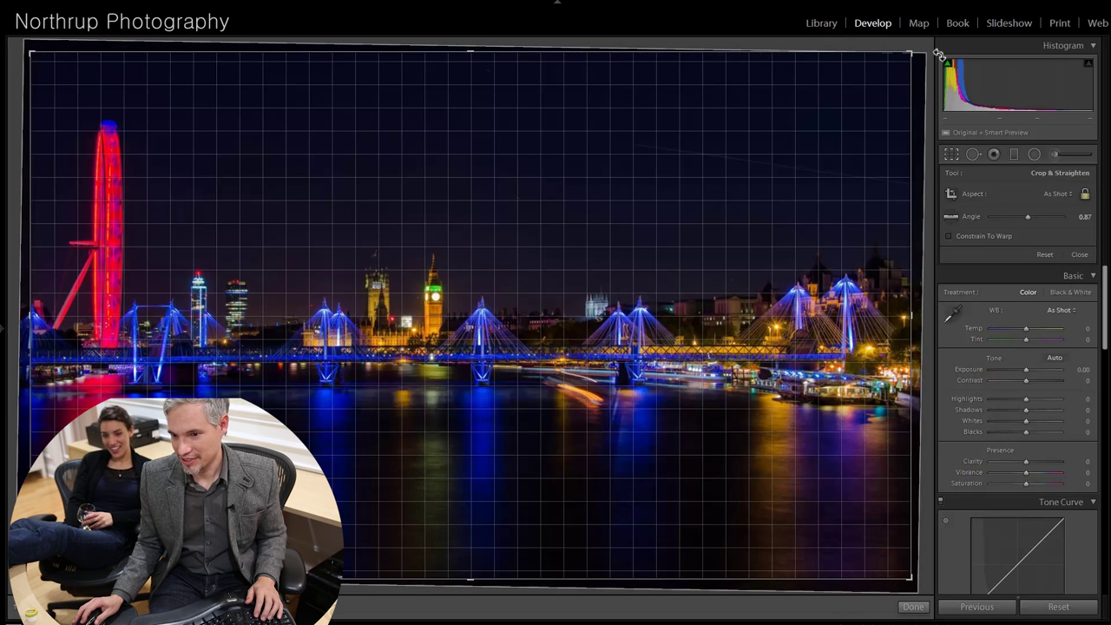
{"action": "left_click_drag", "start_coordinate": [938, 55], "coordinate": [946, 61]}
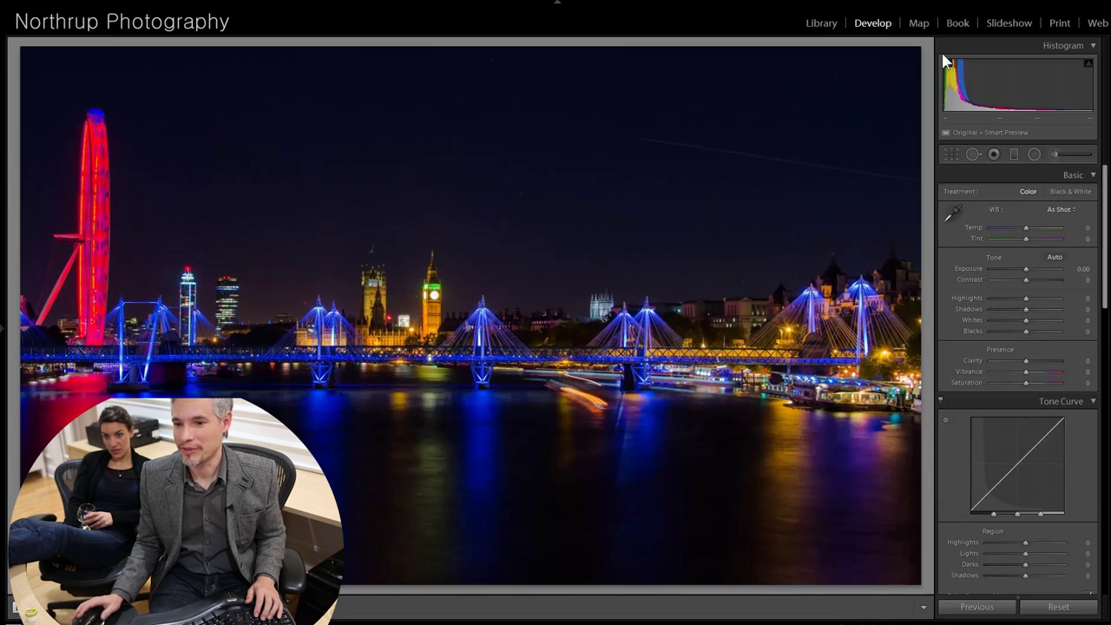
- Set the London night photo's exposure to +1.28
{"action": "left_click", "coordinate": [459, 281]}
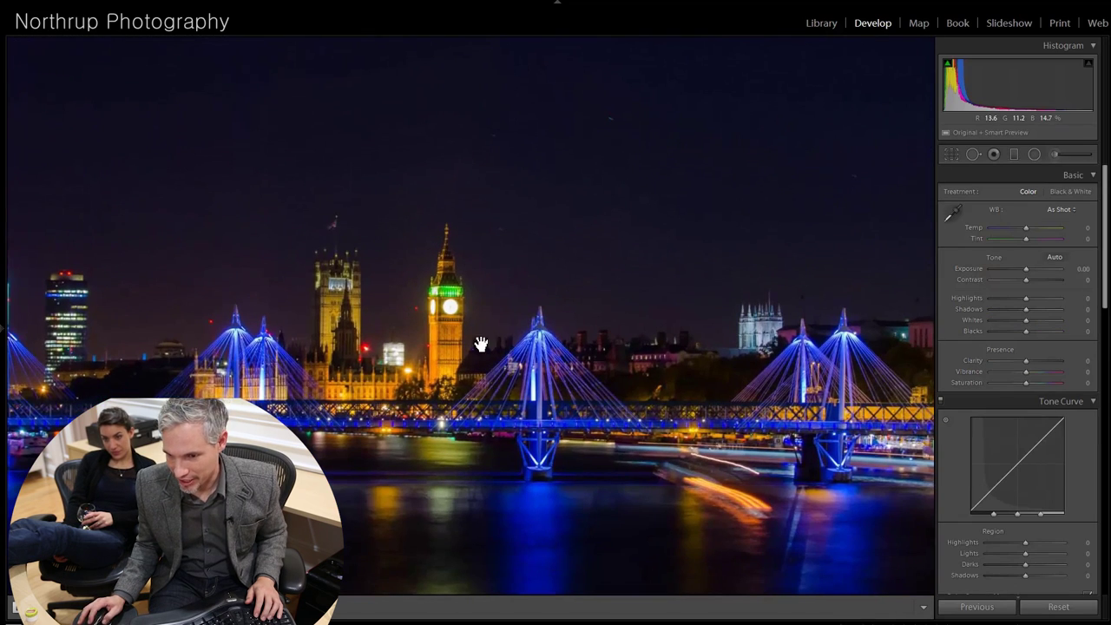
{"action": "left_click", "coordinate": [480, 343]}
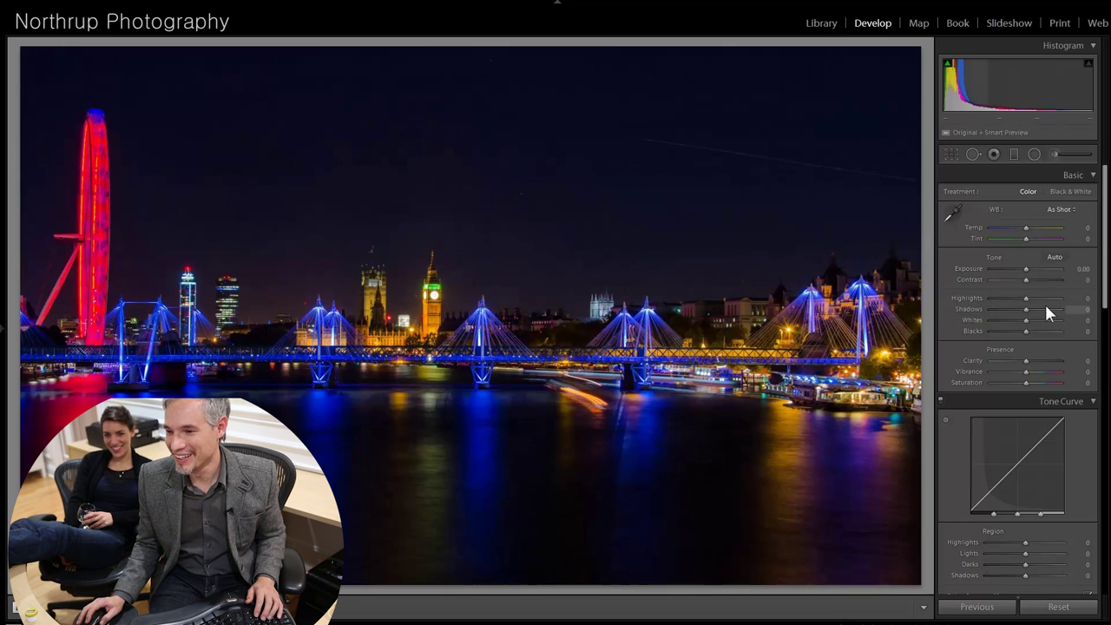
{"action": "left_click_drag", "start_coordinate": [1027, 269], "coordinate": [1026, 269]}
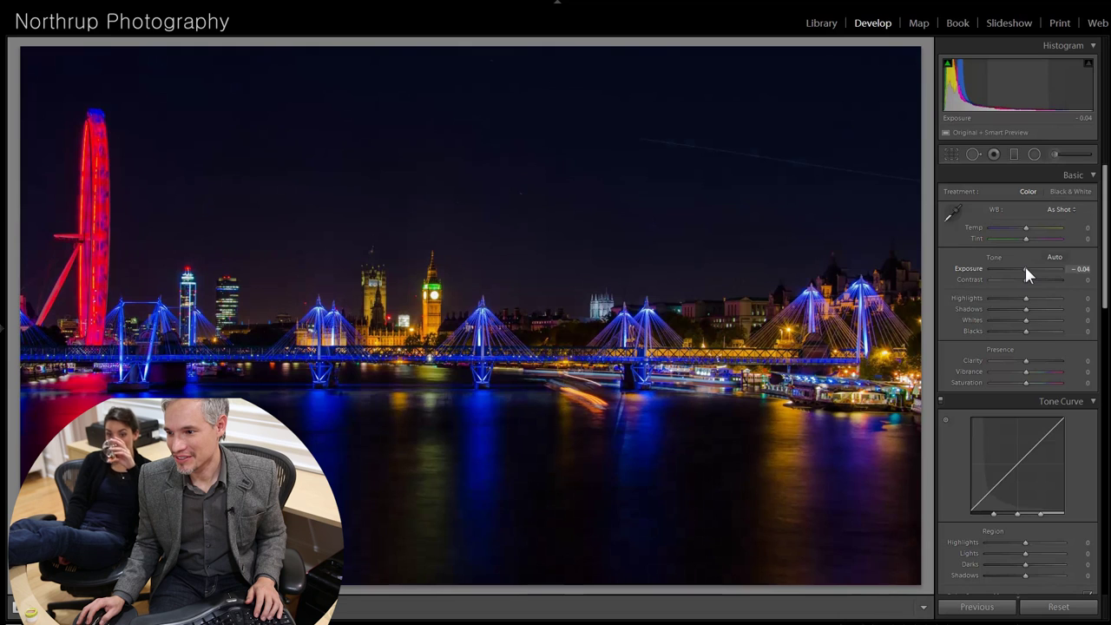
{"action": "double_click", "coordinate": [1025, 269]}
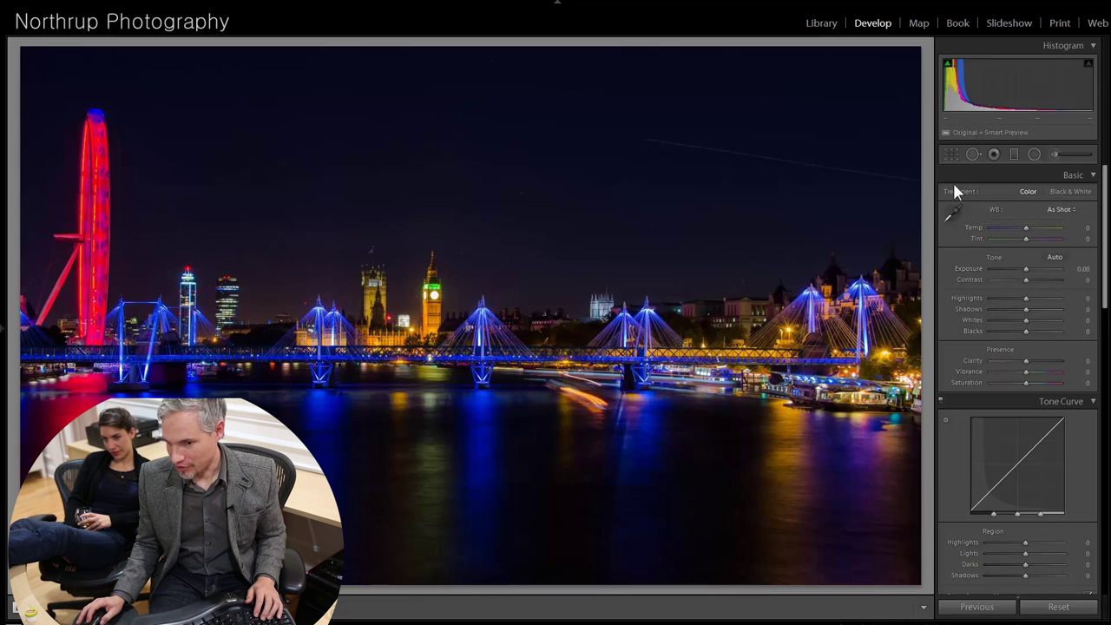
{"action": "left_click_drag", "start_coordinate": [1028, 266], "coordinate": [1034, 271]}
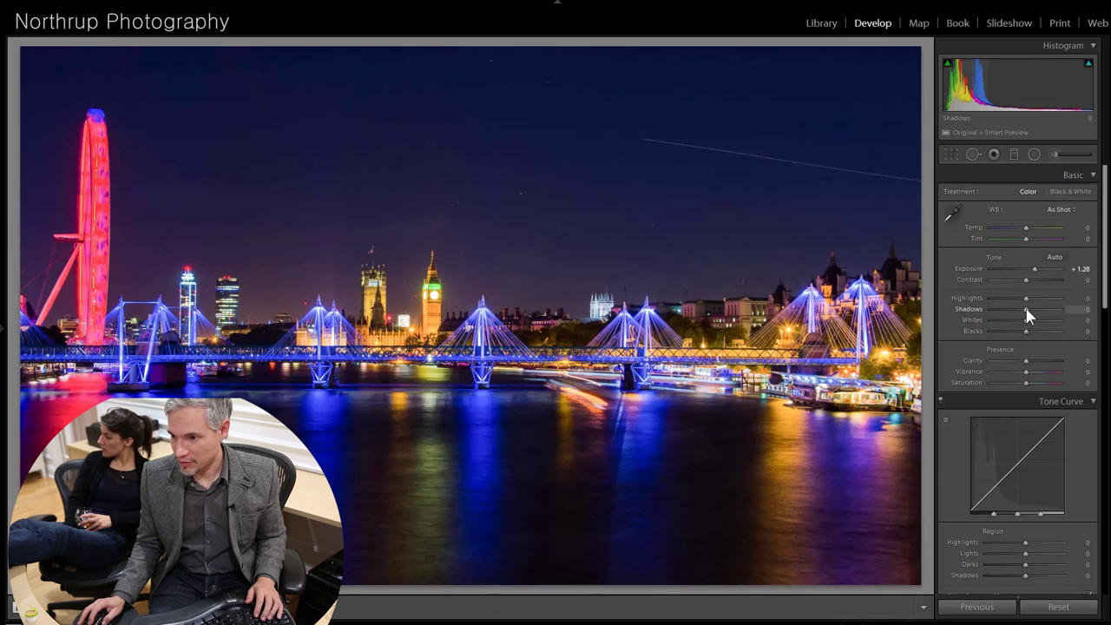
- Raise the London night photo's shadows to +45 and cool its white balance temperature to -21
{"action": "left_click_drag", "start_coordinate": [1025, 307], "coordinate": [1041, 312]}
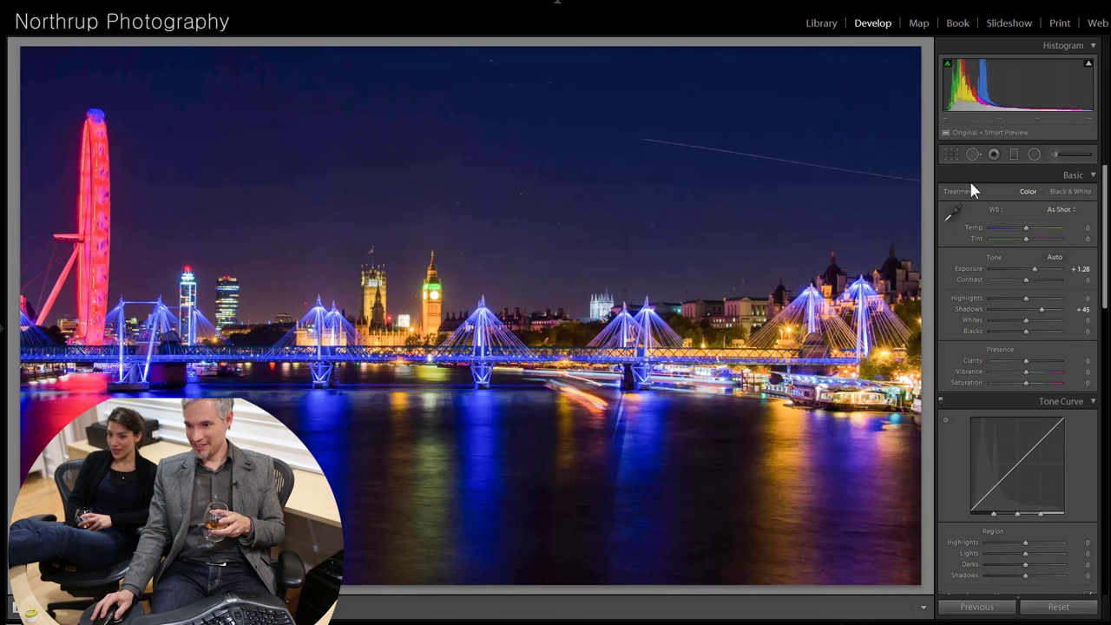
{"action": "left_click_drag", "start_coordinate": [1025, 225], "coordinate": [1018, 226]}
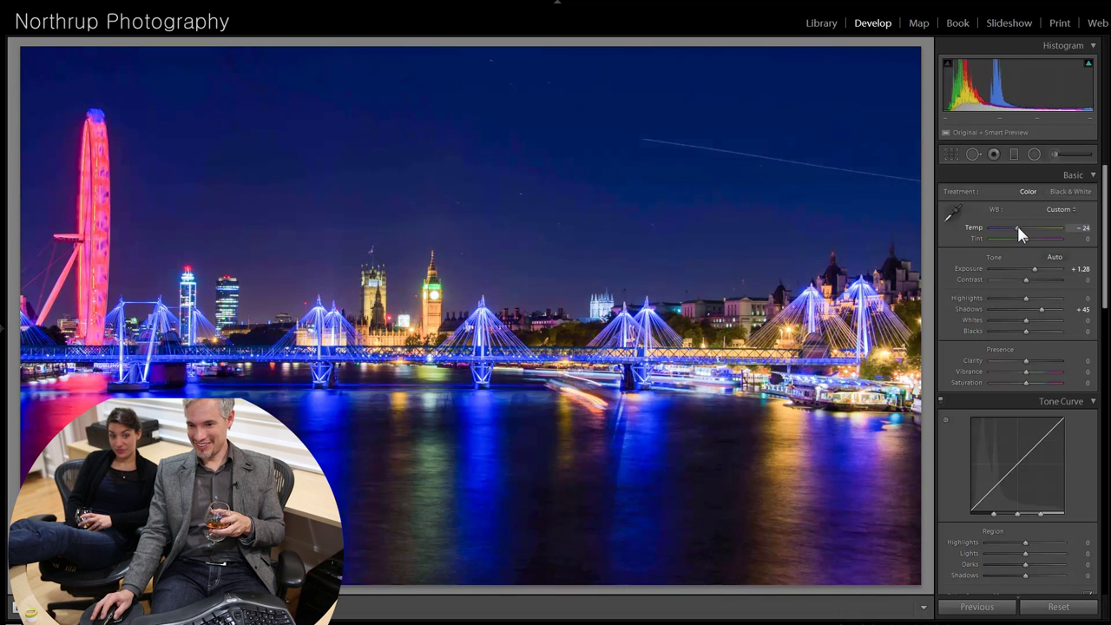
{"action": "left_click_drag", "start_coordinate": [1017, 228], "coordinate": [1019, 228]}
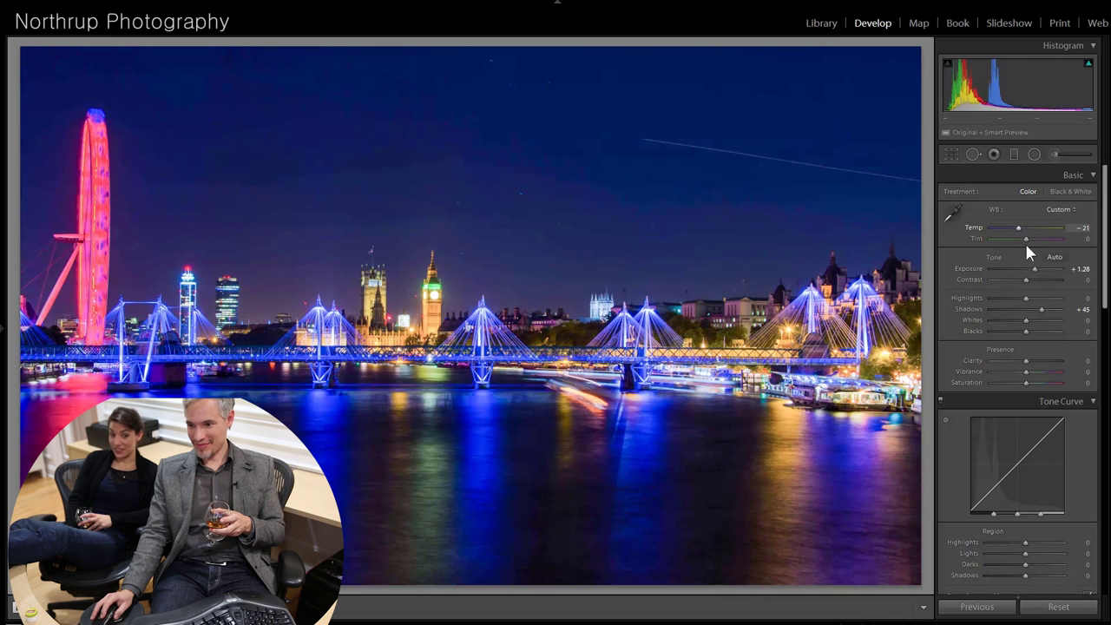
- Reduce the London night photo's overall saturation to -31 and check the bridge and buildings up close
{"action": "scroll", "coordinate": [1026, 486], "scroll_direction": "down", "scroll_amount": 5}
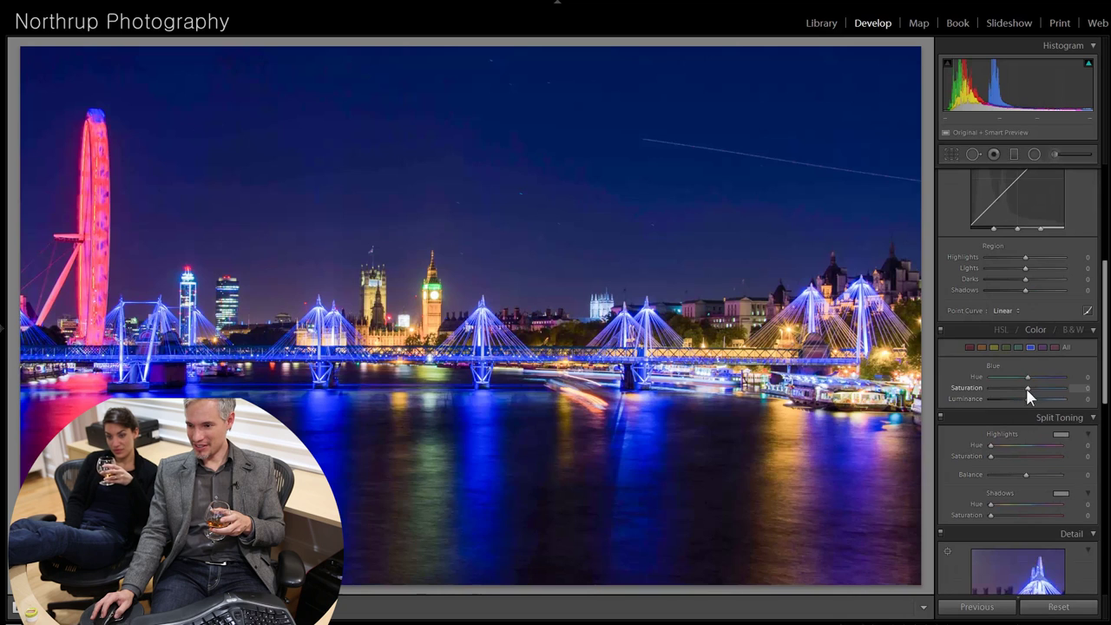
{"action": "left_click", "coordinate": [1066, 348]}
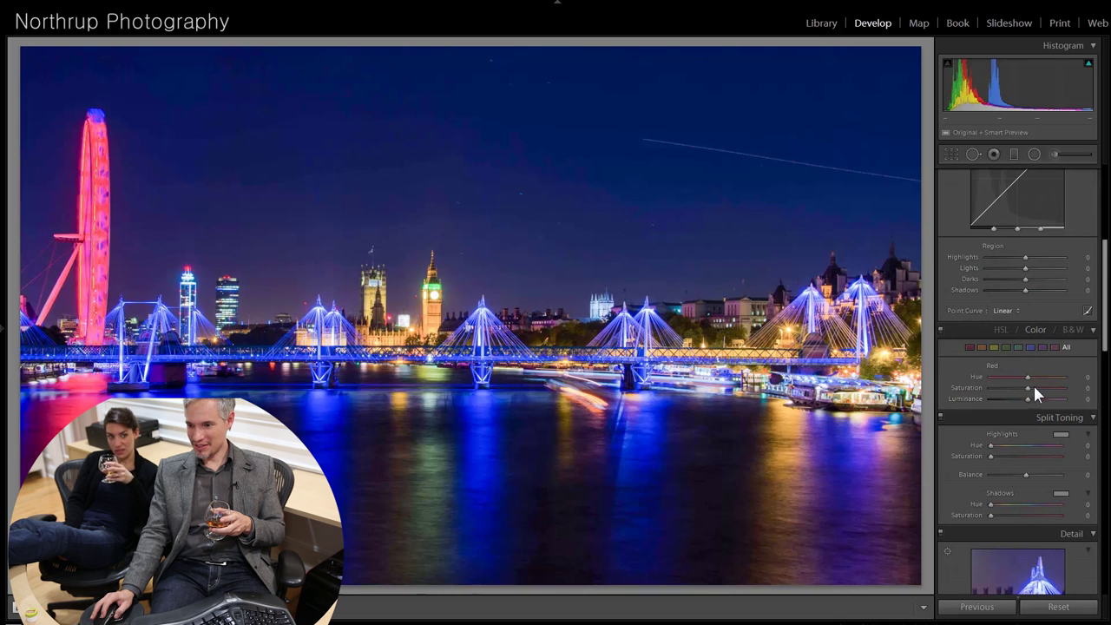
{"action": "scroll", "coordinate": [1054, 350], "scroll_direction": "up", "scroll_amount": 6}
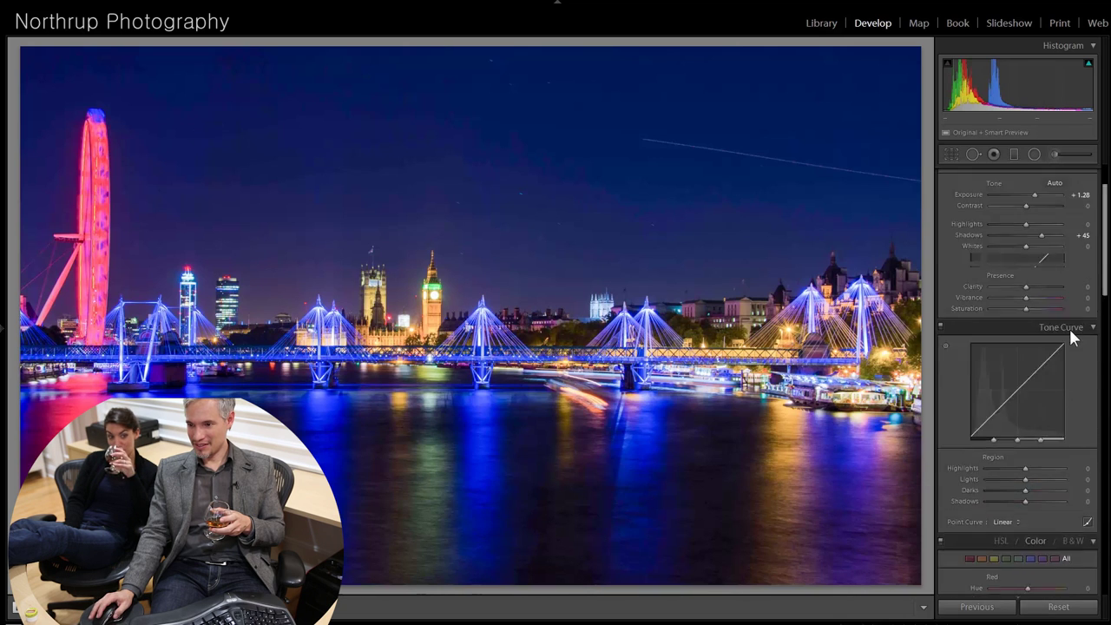
{"action": "mouse_move", "coordinate": [1028, 382]}
{"action": "left_mouse_down"}
{"action": "mouse_move", "coordinate": [1013, 382]}
{"action": "mouse_move", "coordinate": [1016, 391]}
{"action": "left_mouse_up"}
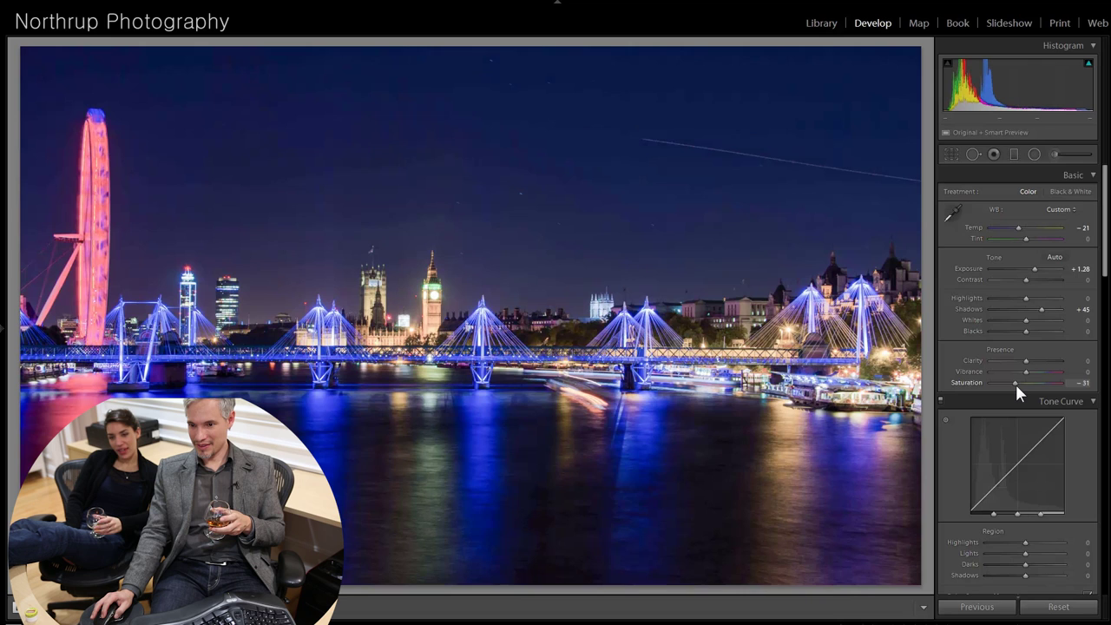
{"action": "left_click", "coordinate": [514, 340]}
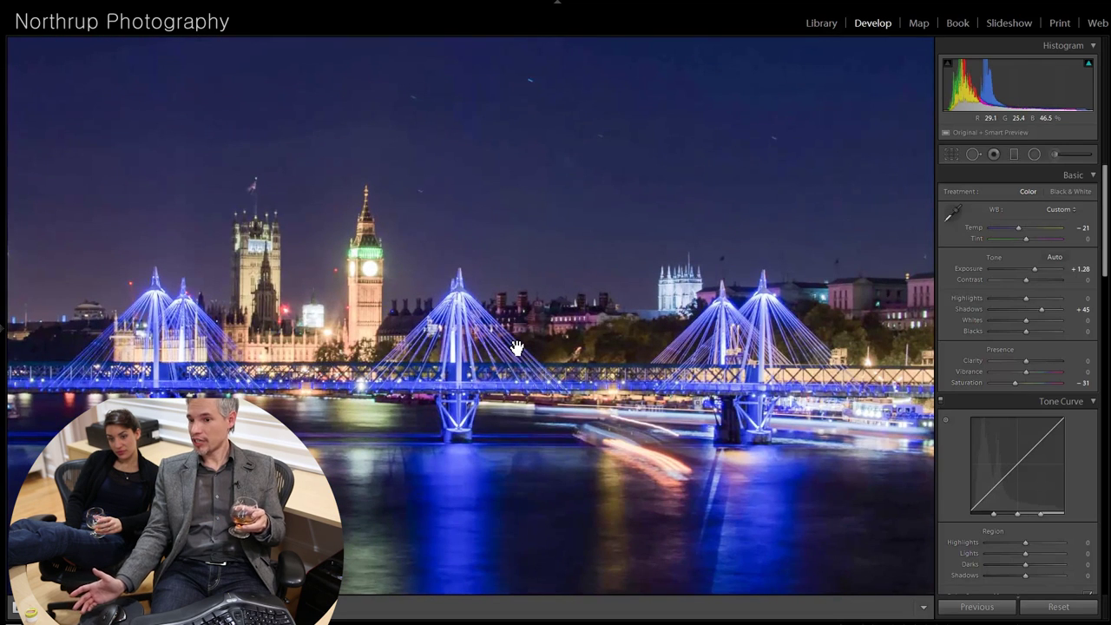
{"action": "left_click", "coordinate": [558, 342]}
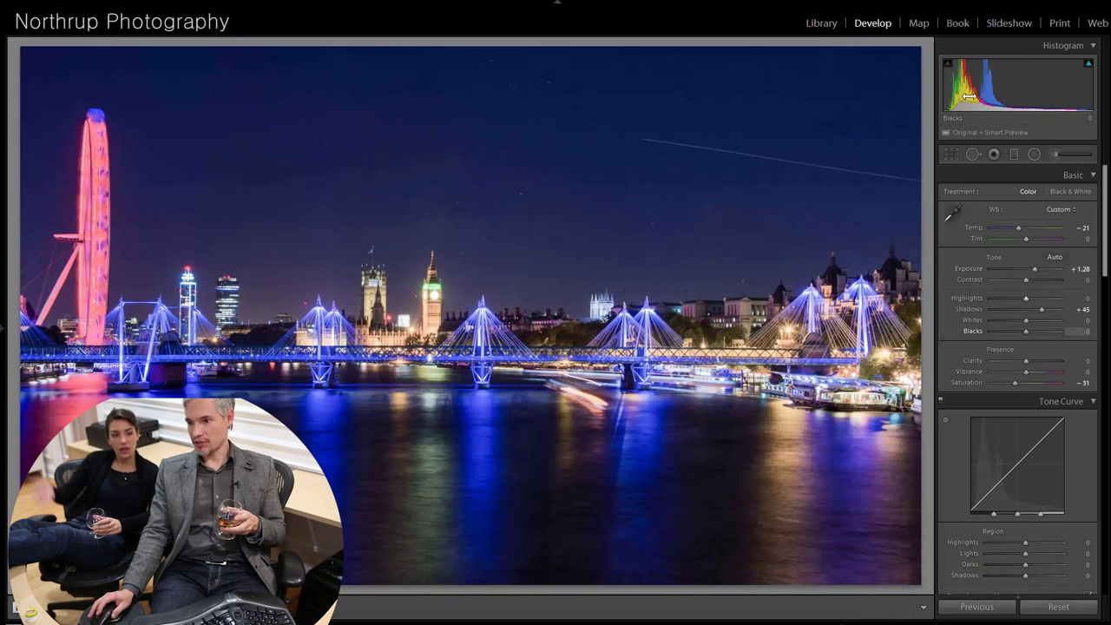
- Heal the long light trail out of the night sky with Spot Removal, and inspect the sky up close
{"action": "left_click", "coordinate": [973, 156]}
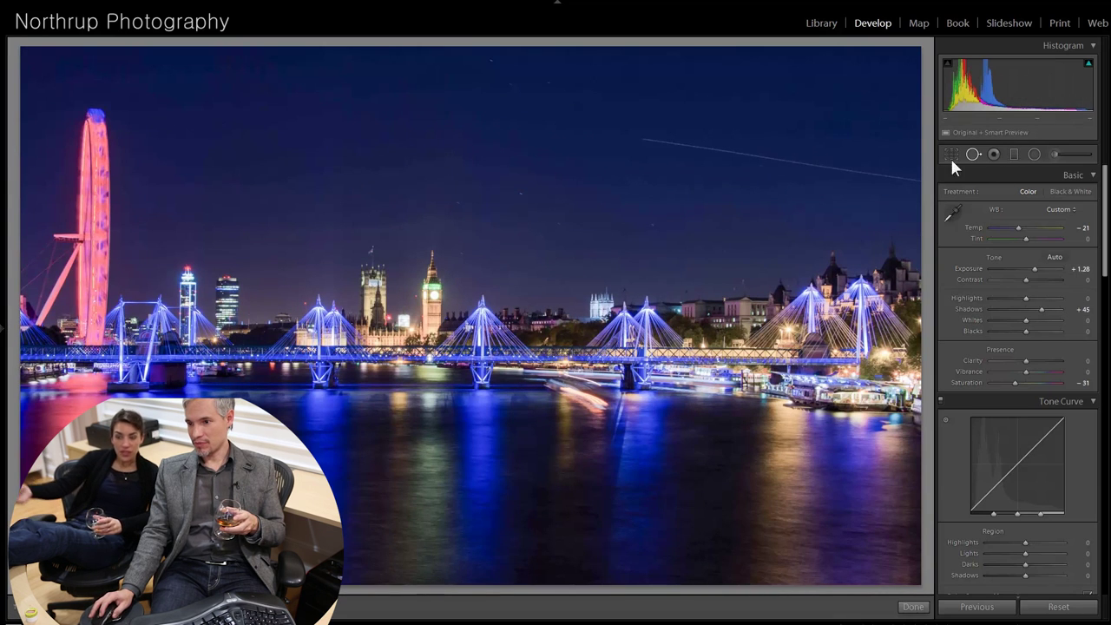
{"action": "left_click_drag", "start_coordinate": [645, 139], "coordinate": [921, 188]}
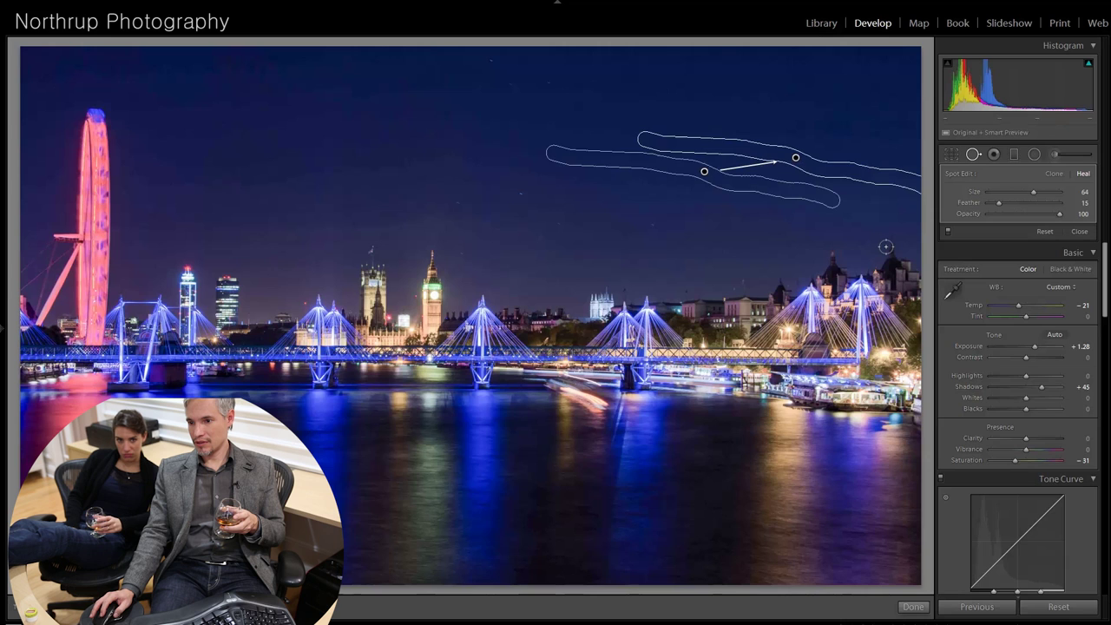
{"action": "left_click", "coordinate": [1080, 232]}
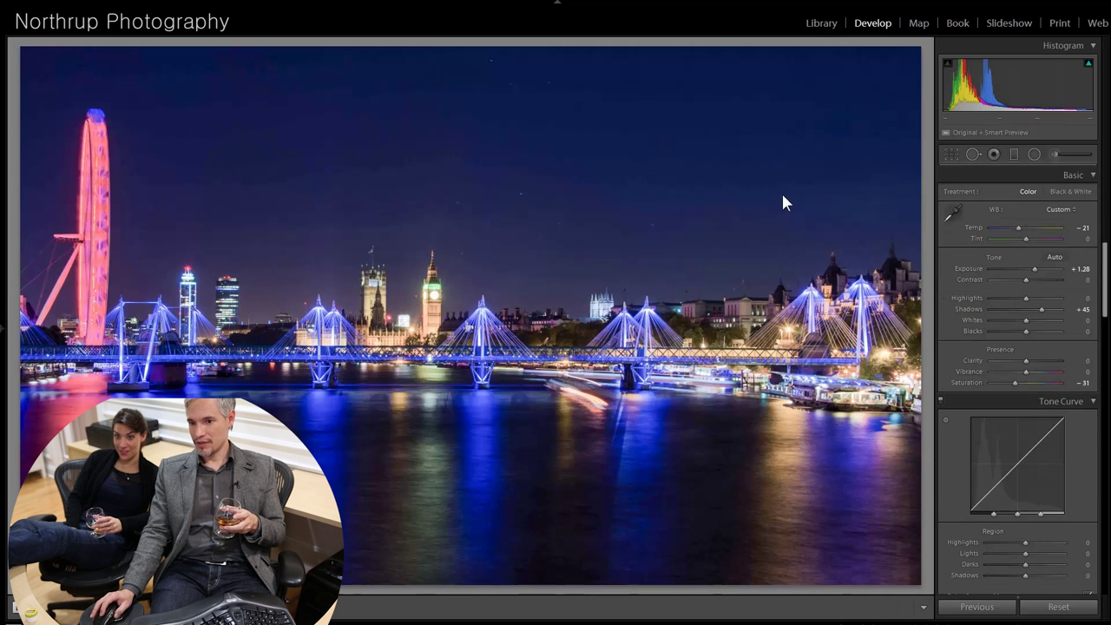
{"action": "left_click", "coordinate": [536, 201]}
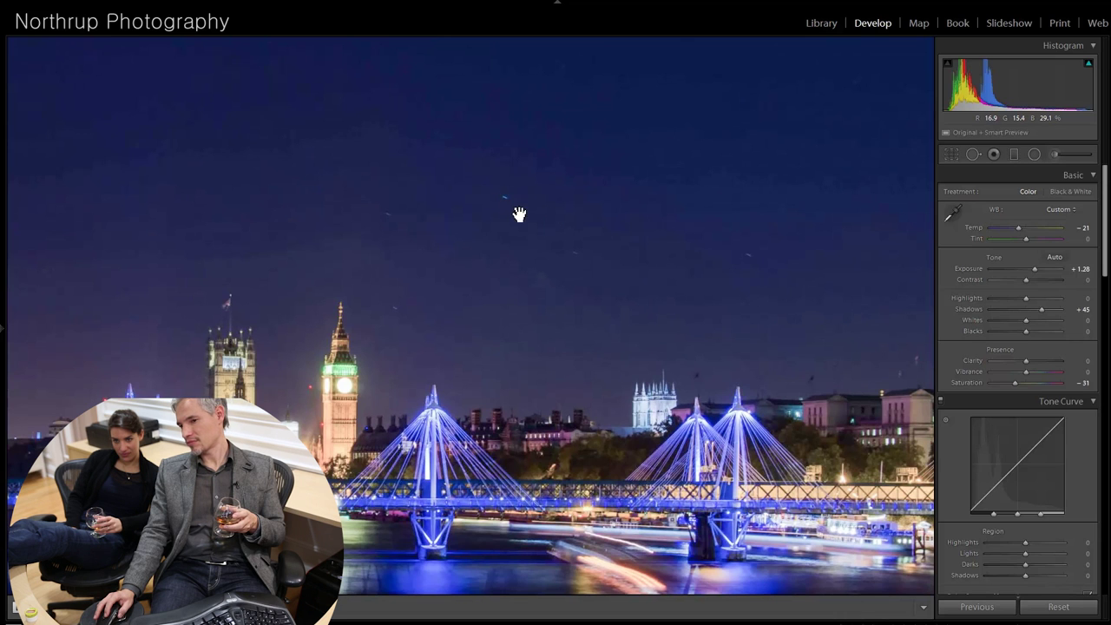
{"action": "left_click_drag", "start_coordinate": [469, 187], "coordinate": [620, 258]}
{"action": "left_click", "coordinate": [620, 258]}
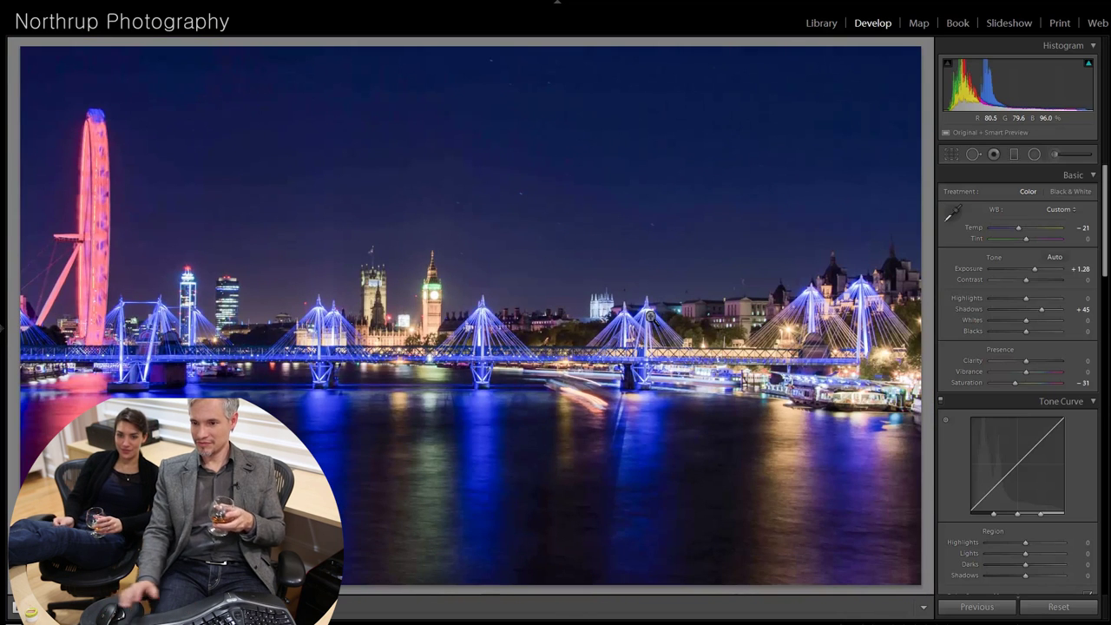
- Go to the next photo, the girl at the ice rink, and examine her mitten, legs and skates at close range
{"action": "key", "text": "Right"}
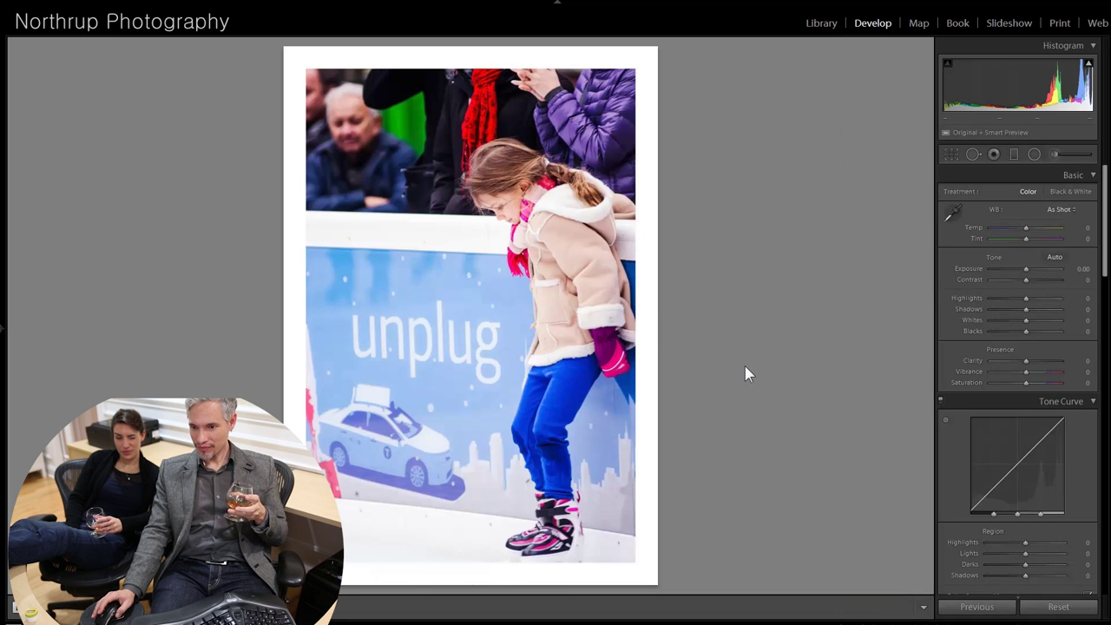
{"action": "left_click", "coordinate": [607, 355]}
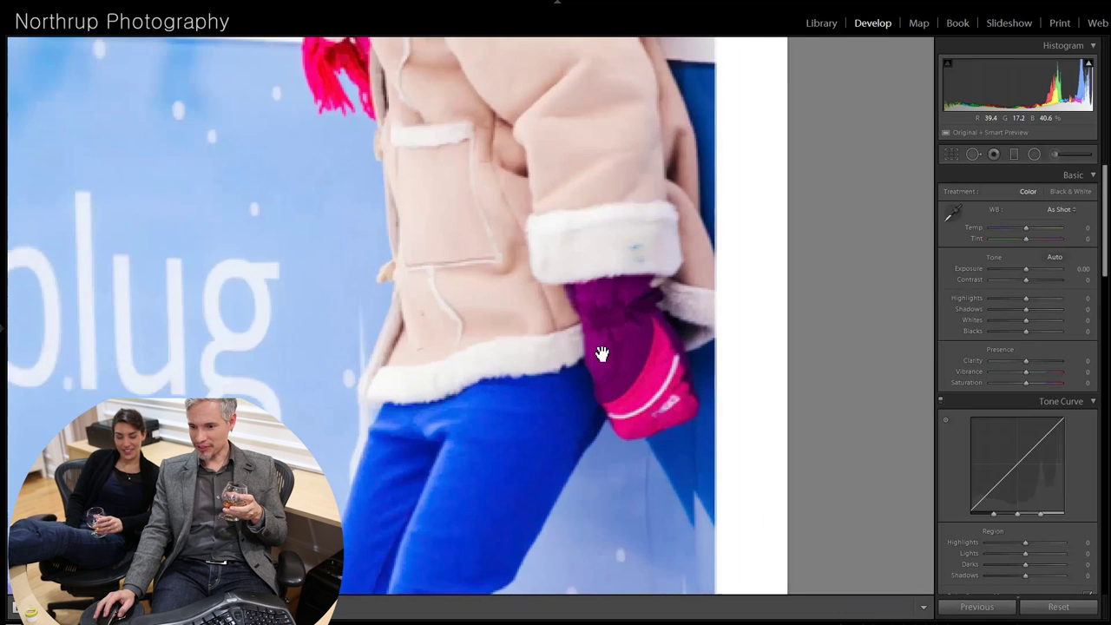
{"action": "left_click_drag", "start_coordinate": [530, 443], "coordinate": [551, 191]}
{"action": "left_click_drag", "start_coordinate": [533, 390], "coordinate": [588, 151]}
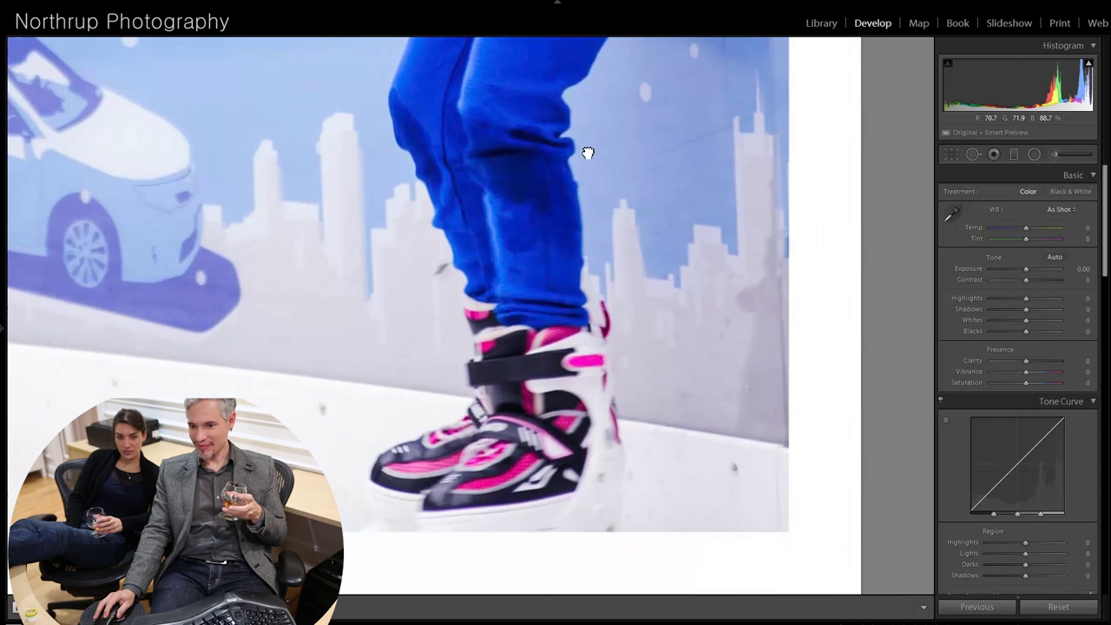
{"action": "left_click", "coordinate": [587, 151]}
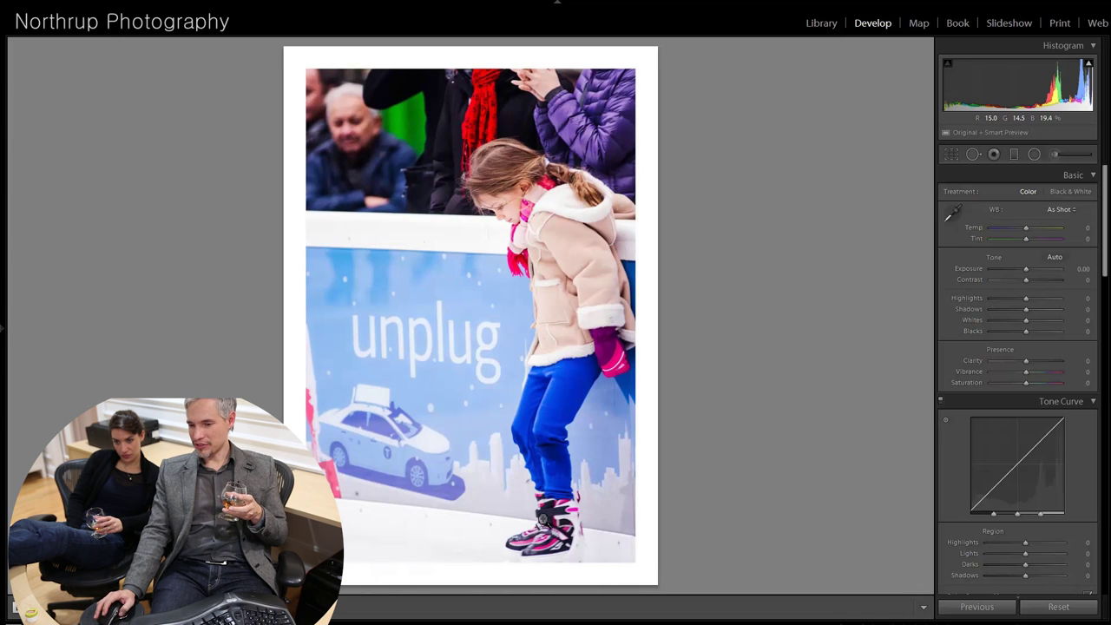
{"action": "left_click", "coordinate": [566, 559]}
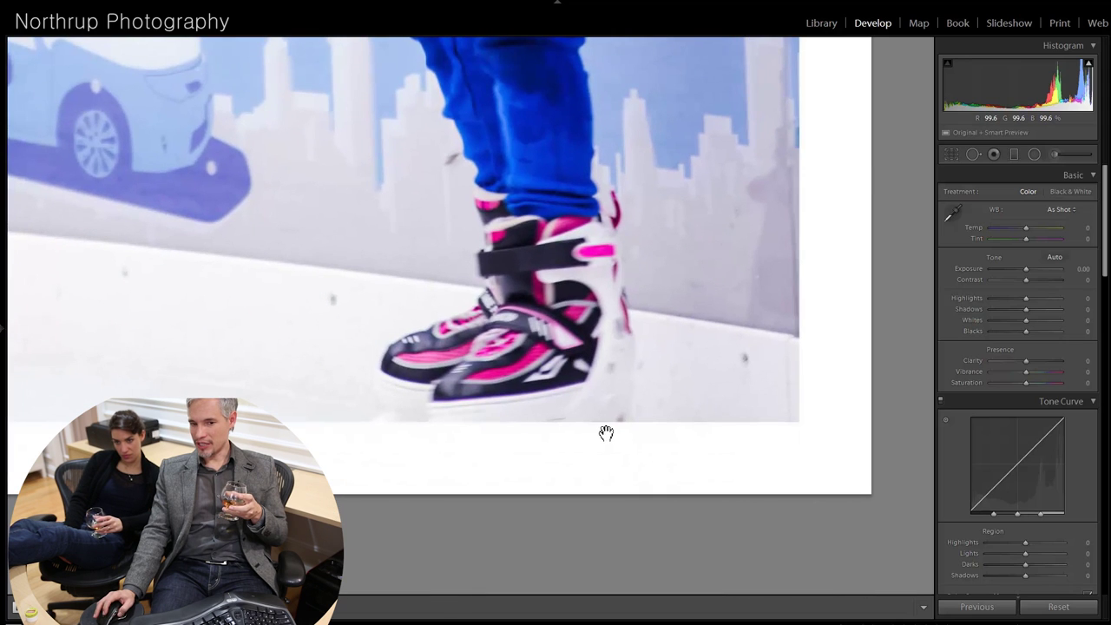
{"action": "left_click", "coordinate": [549, 364]}
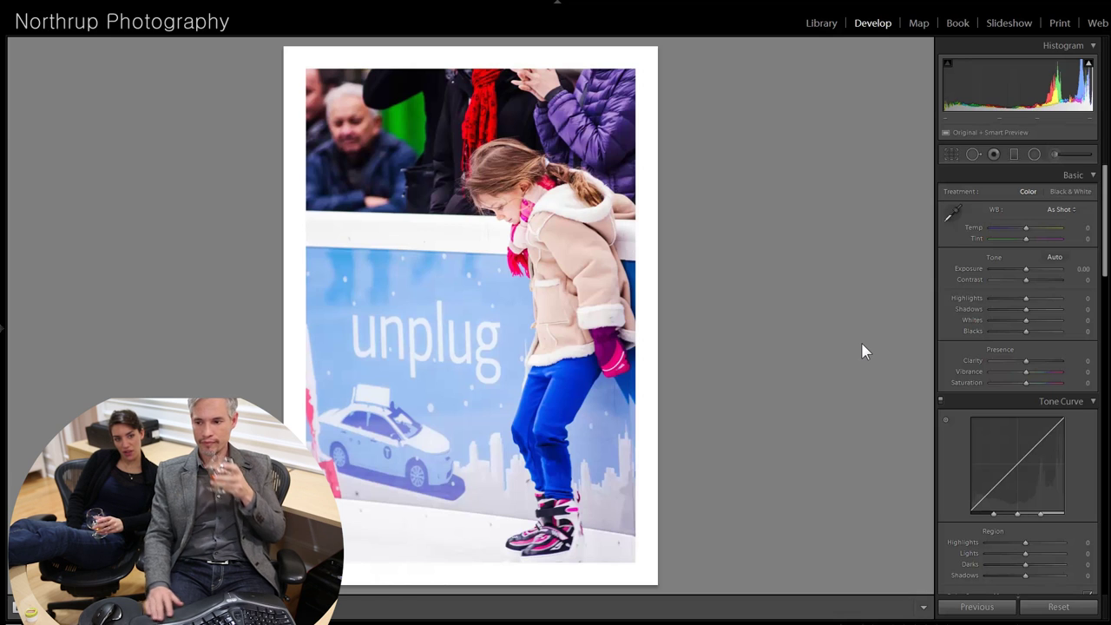
- Convert the ice rink photo to black and white
{"action": "scroll", "coordinate": [1027, 382], "scroll_direction": "down", "scroll_amount": 5}
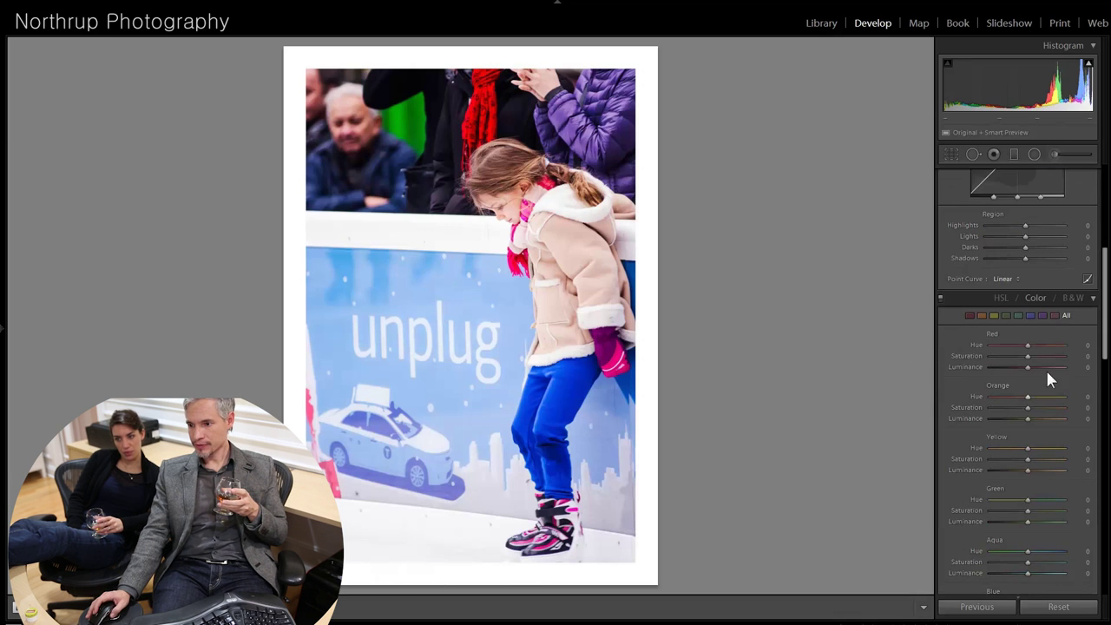
{"action": "left_click", "coordinate": [1073, 298]}
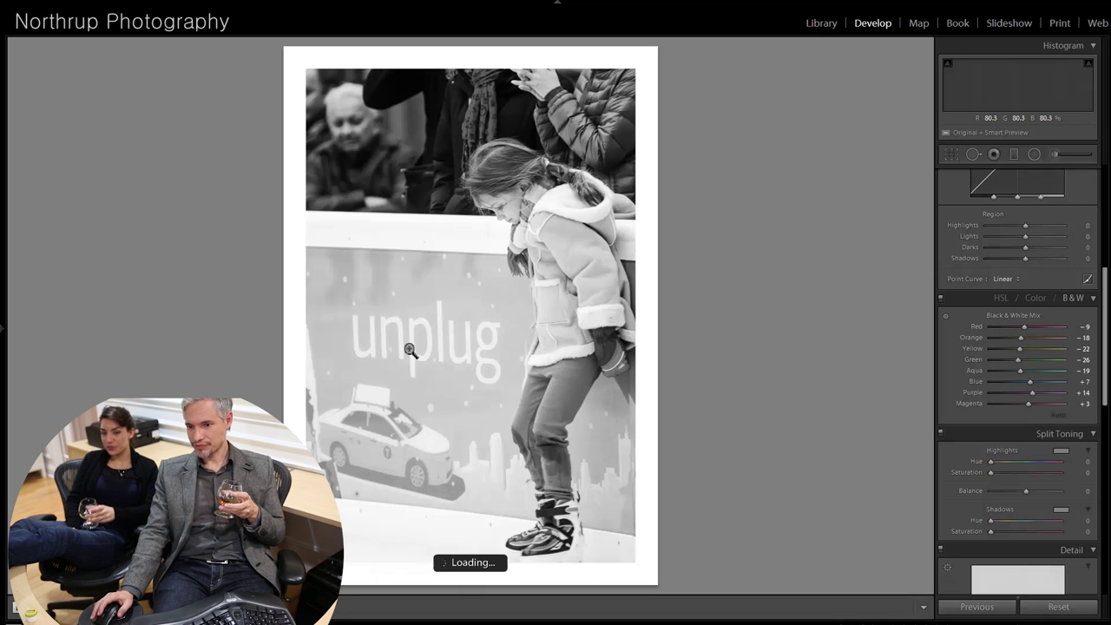
- Go to the blue flower photo and crop it tightly around the blossom, keeping the As Shot aspect, at an angle of -0.24
{"action": "key", "text": "Right"}
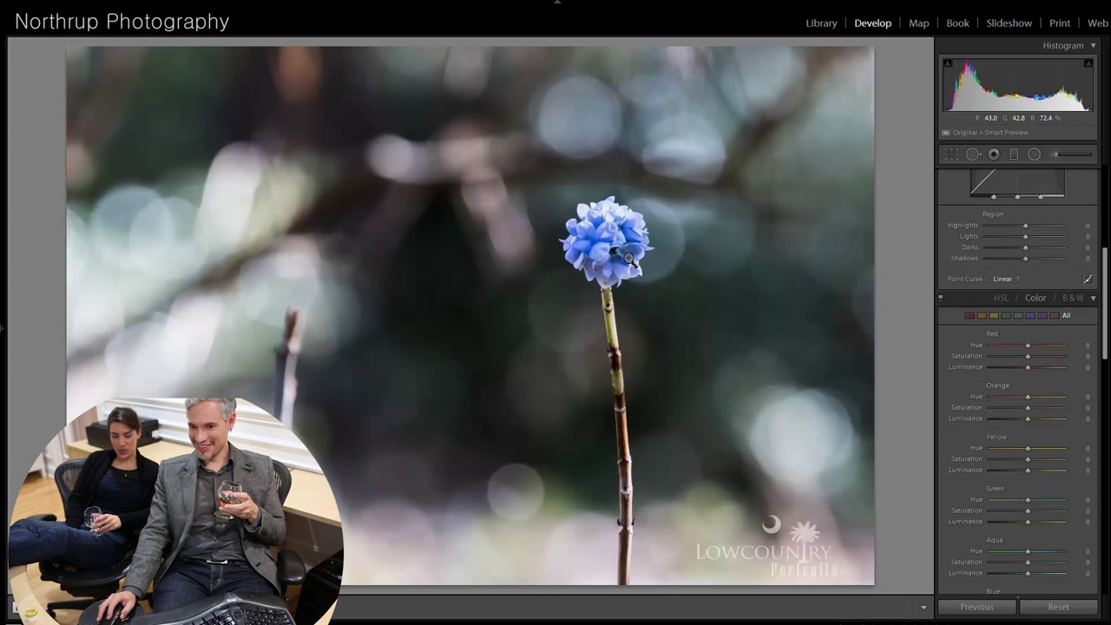
{"action": "left_click", "coordinate": [629, 258]}
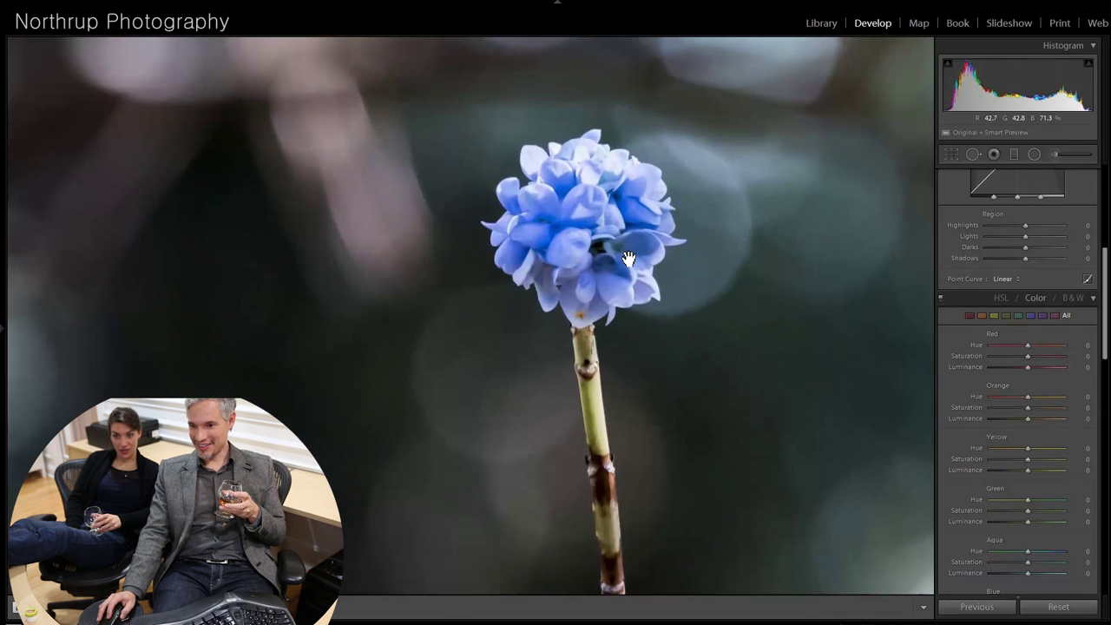
{"action": "left_click", "coordinate": [628, 258]}
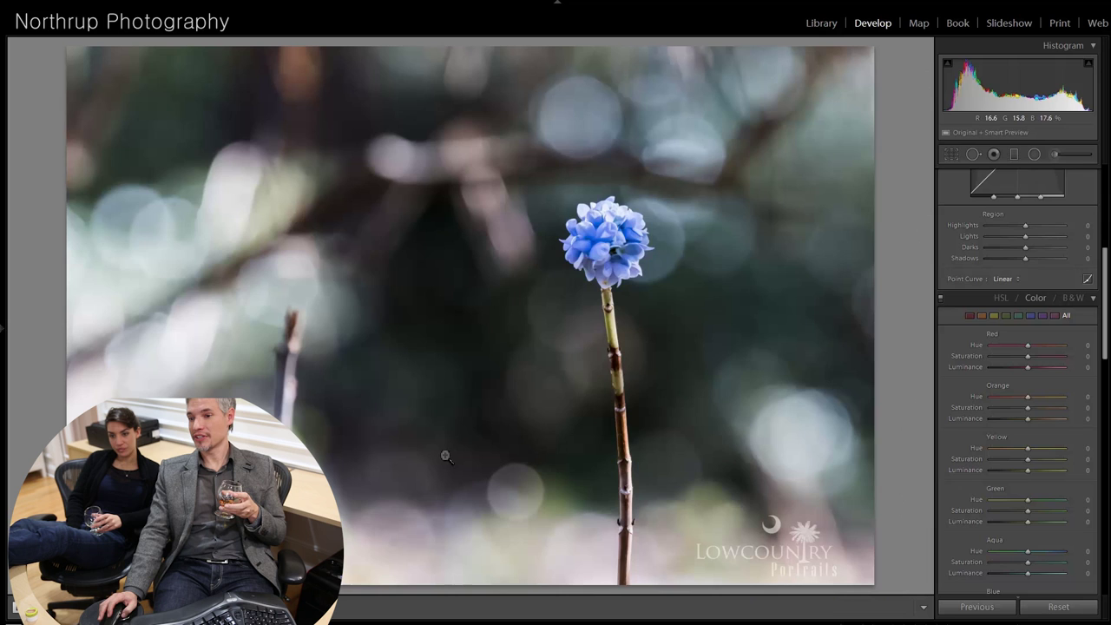
{"action": "left_click", "coordinate": [952, 154]}
{"action": "left_click_drag", "start_coordinate": [545, 175], "coordinate": [754, 359]}
{"action": "left_click_drag", "start_coordinate": [615, 246], "coordinate": [598, 223]}
{"action": "left_click_drag", "start_coordinate": [434, 309], "coordinate": [501, 296]}
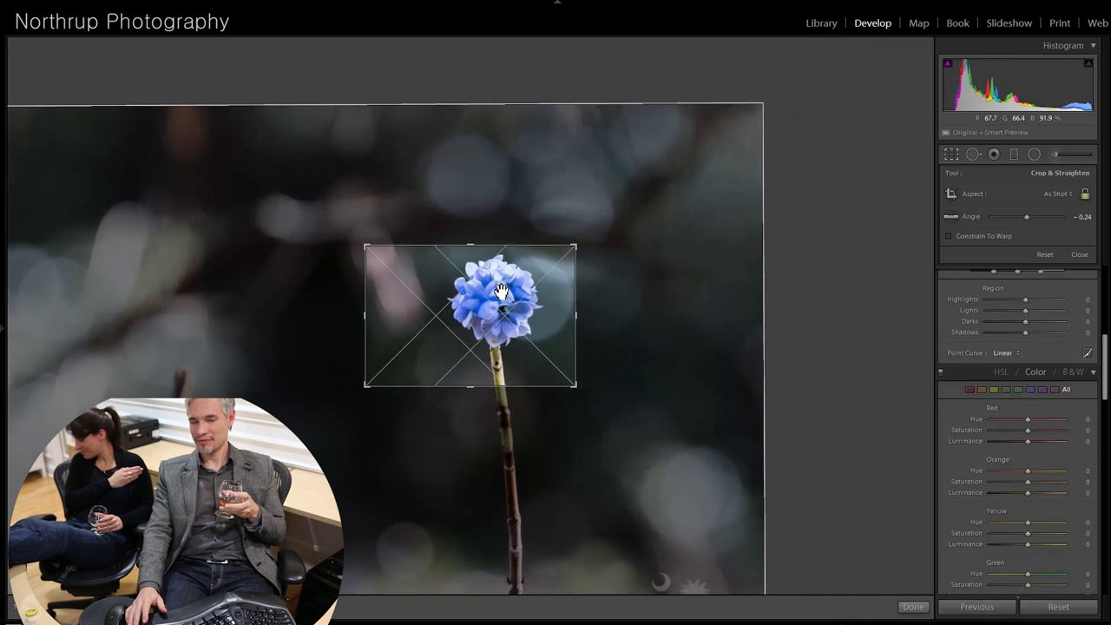
{"action": "key", "text": "Return"}
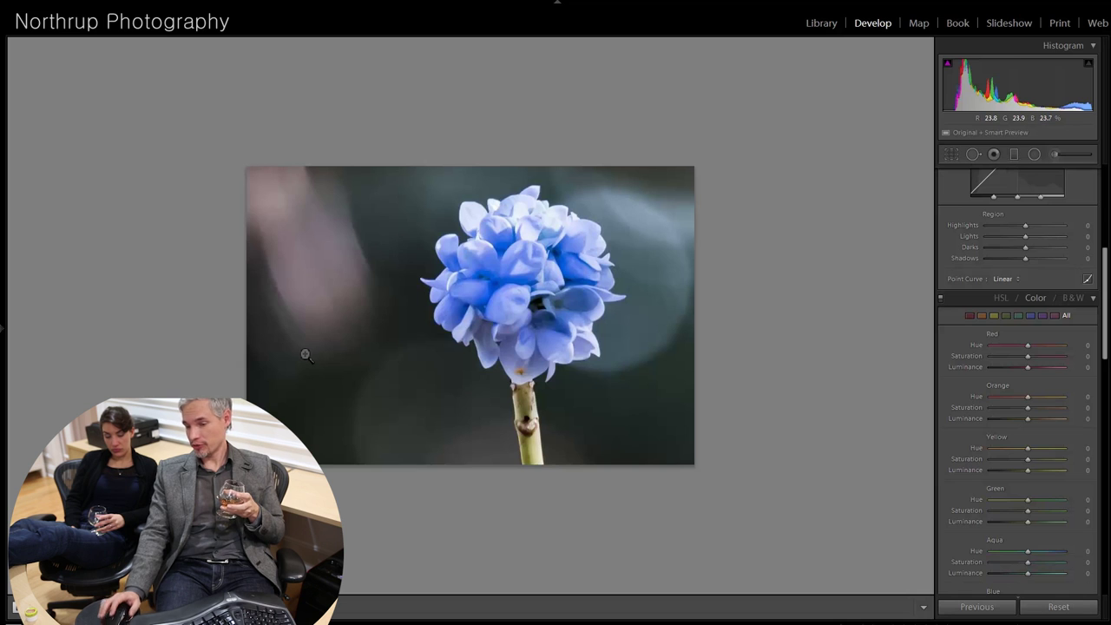
- Go to the next photo and examine the snow-covered tractor's body, lettering and rear wheel at close range
{"action": "key", "text": "Right"}
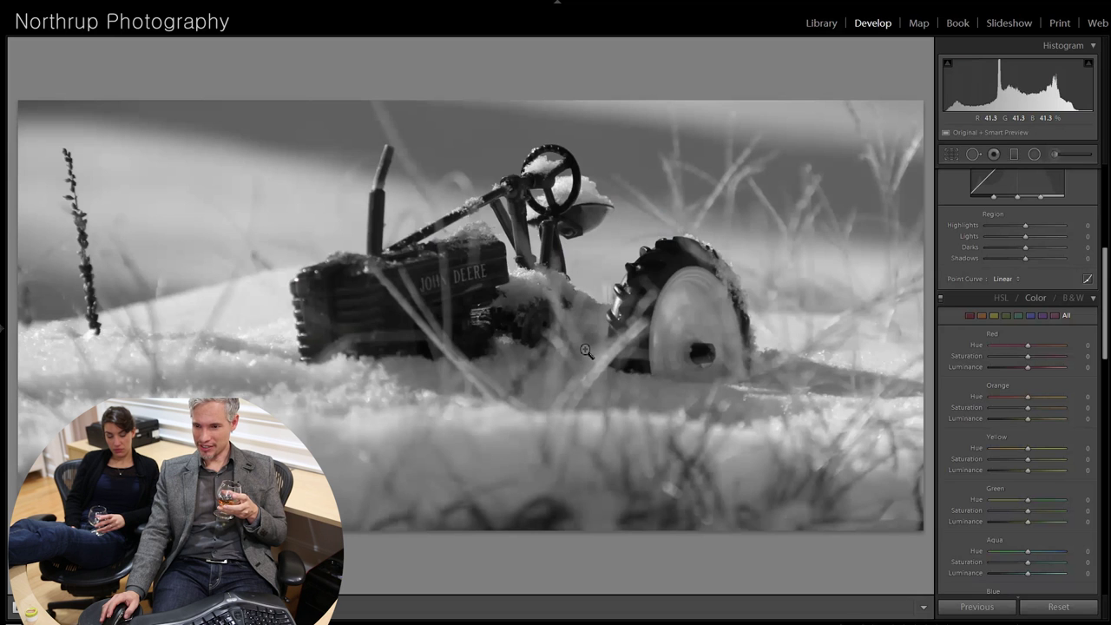
{"action": "left_click", "coordinate": [584, 319]}
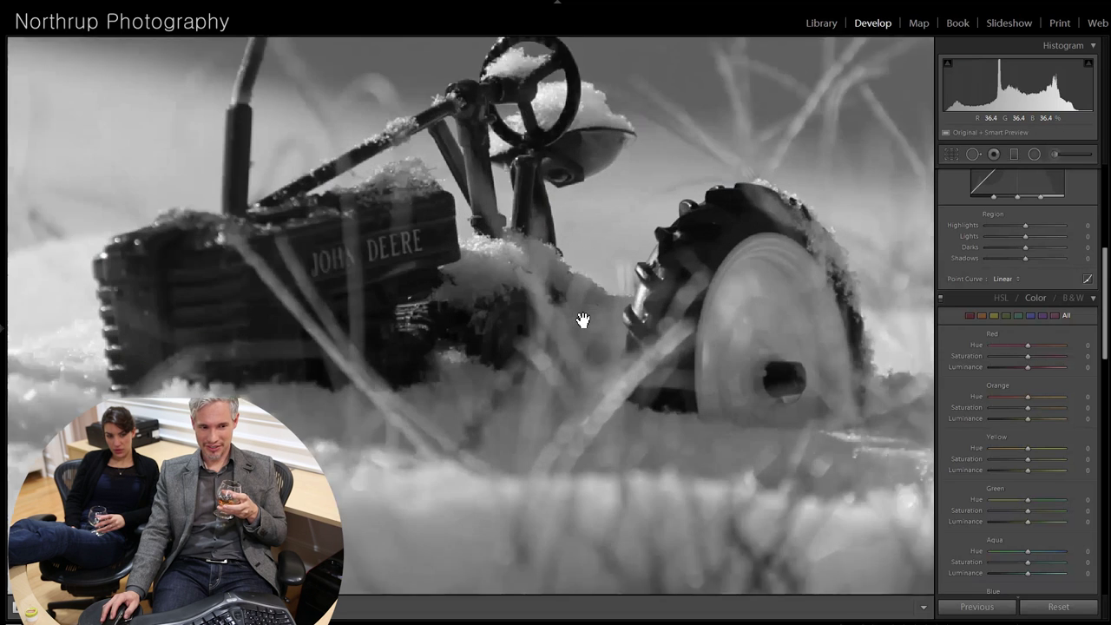
{"action": "left_click_drag", "start_coordinate": [453, 297], "coordinate": [443, 372]}
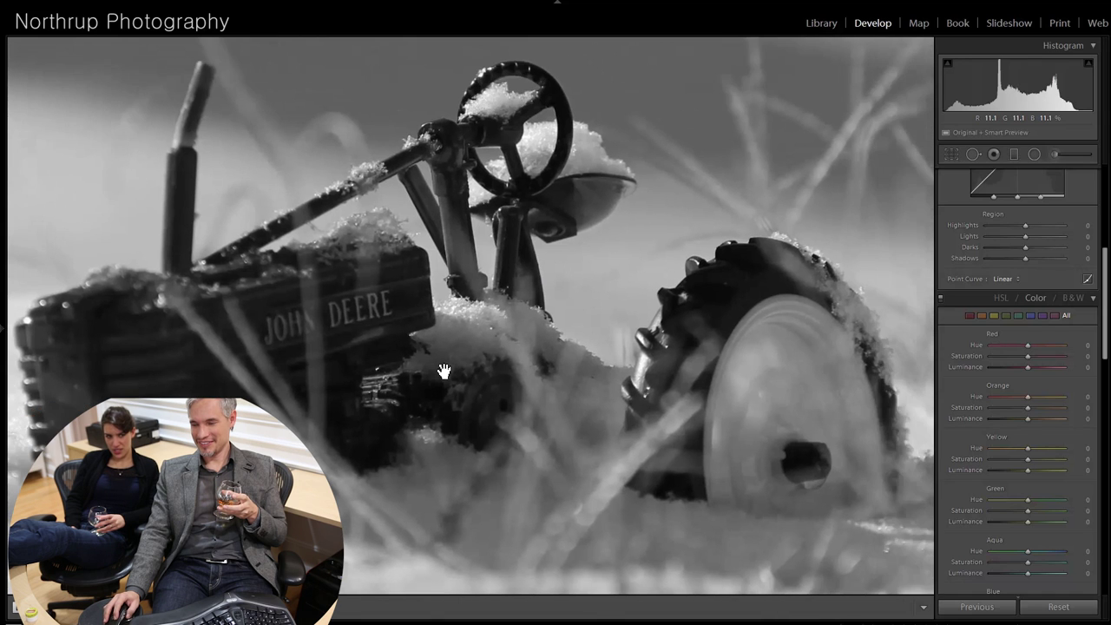
{"action": "left_click", "coordinate": [442, 369]}
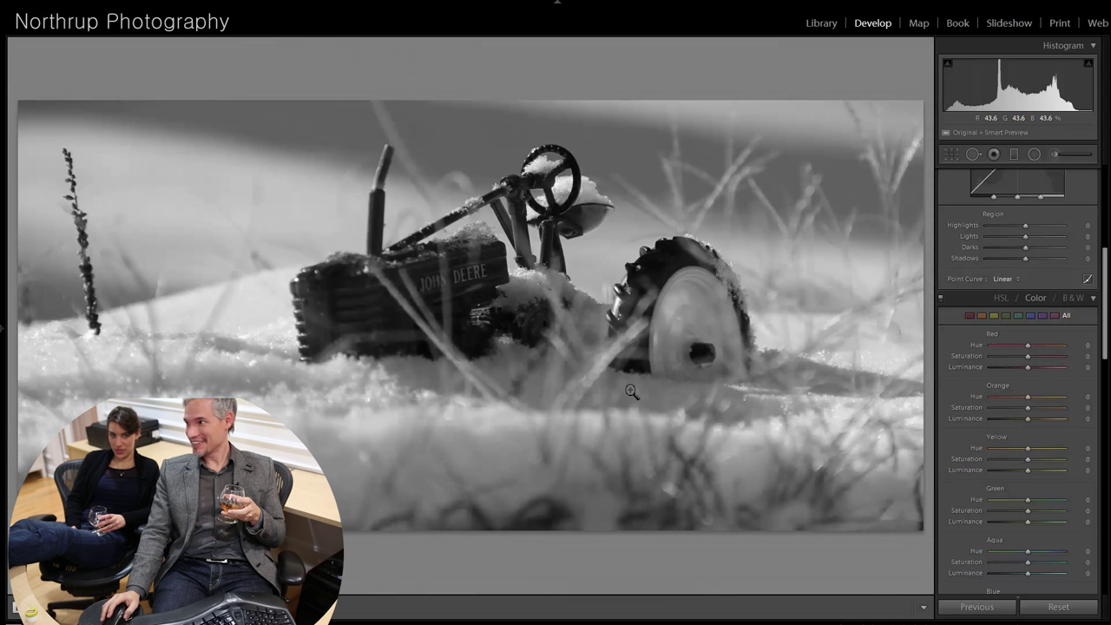
{"action": "left_click", "coordinate": [605, 250]}
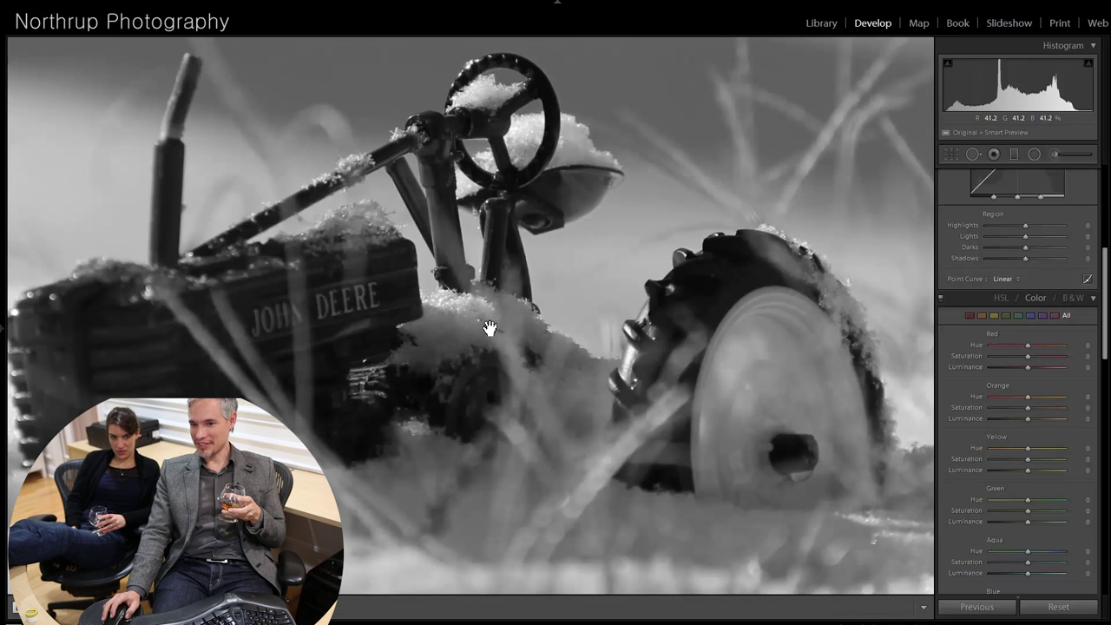
{"action": "left_click_drag", "start_coordinate": [417, 331], "coordinate": [524, 359]}
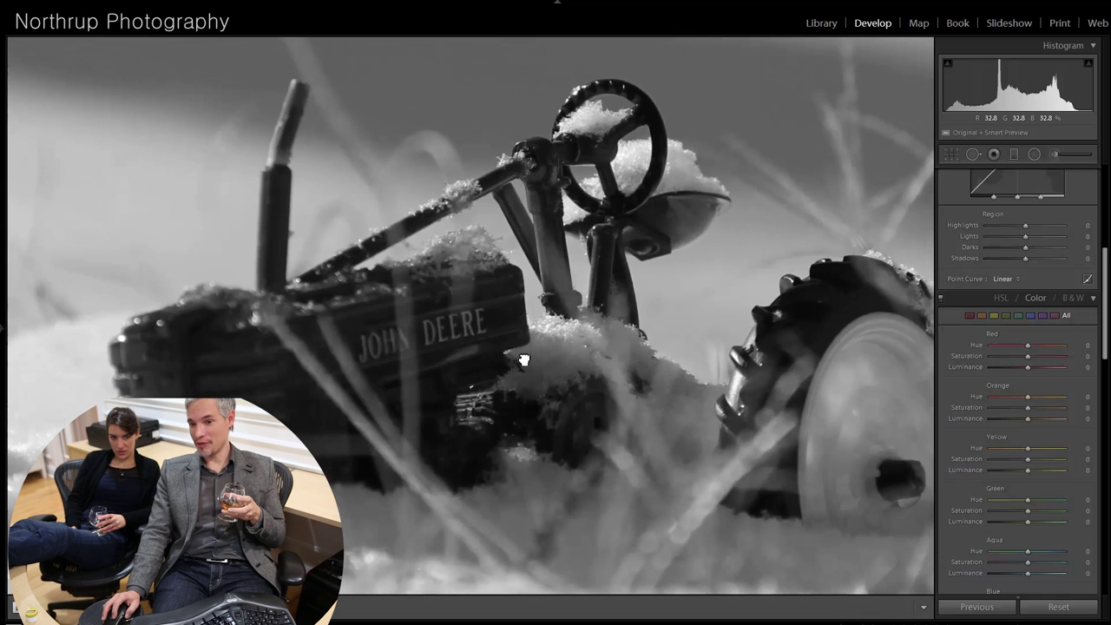
{"action": "left_click", "coordinate": [548, 318]}
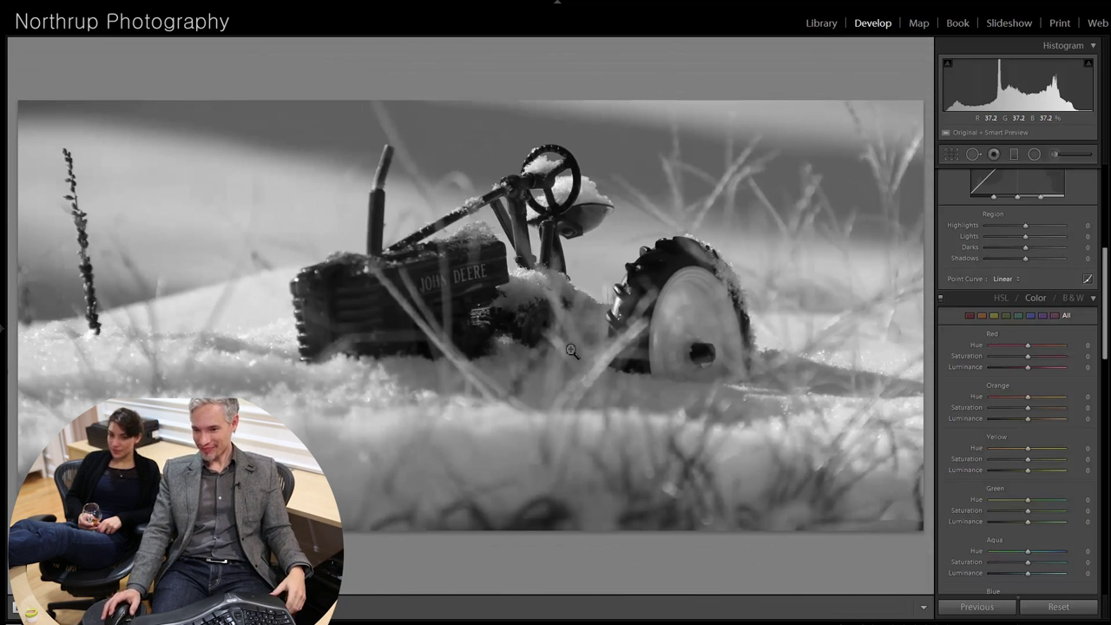
{"action": "left_click", "coordinate": [734, 366]}
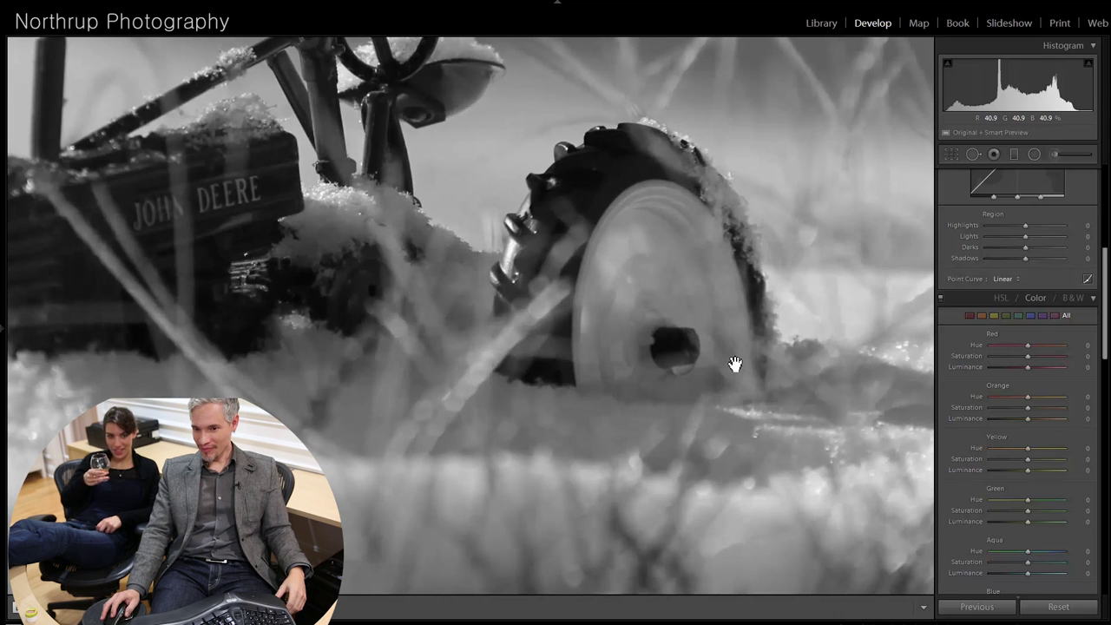
- Examine the tractor's grille and side and the surrounding snow at close range, and return to the full photo
{"action": "left_click", "coordinate": [496, 367]}
{"action": "left_click", "coordinate": [431, 242]}
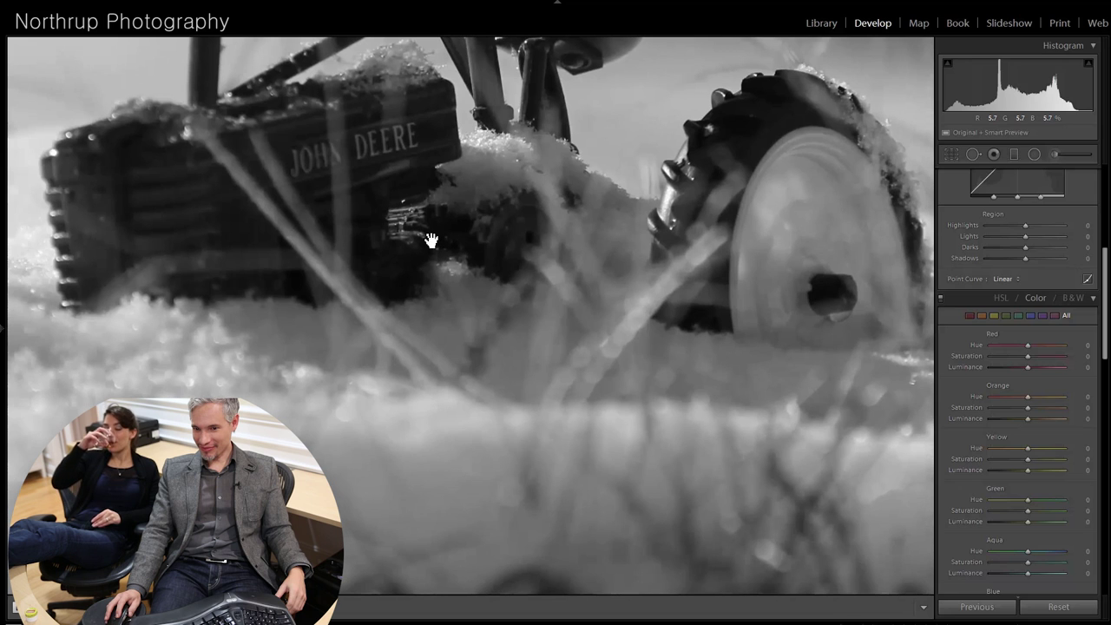
{"action": "left_click", "coordinate": [428, 241]}
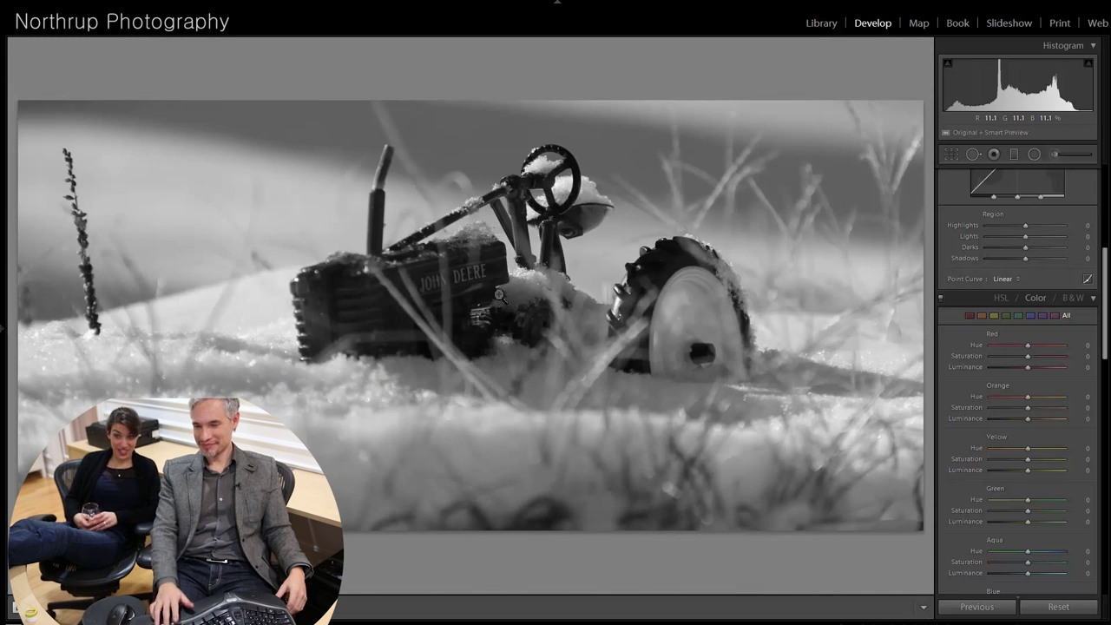
- Go to the next photo, the saxophone player in the black hat, and examine his face at close range
{"action": "key", "text": "Right"}
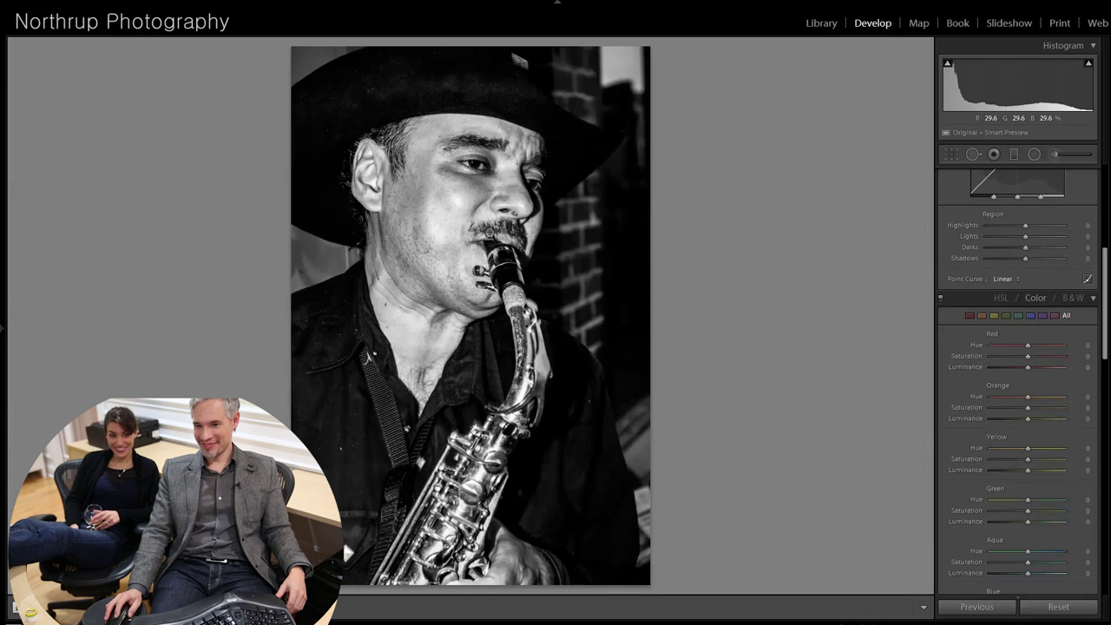
{"action": "left_click", "coordinate": [480, 181]}
{"action": "left_click_drag", "start_coordinate": [478, 168], "coordinate": [632, 367]}
{"action": "left_click", "coordinate": [632, 361]}
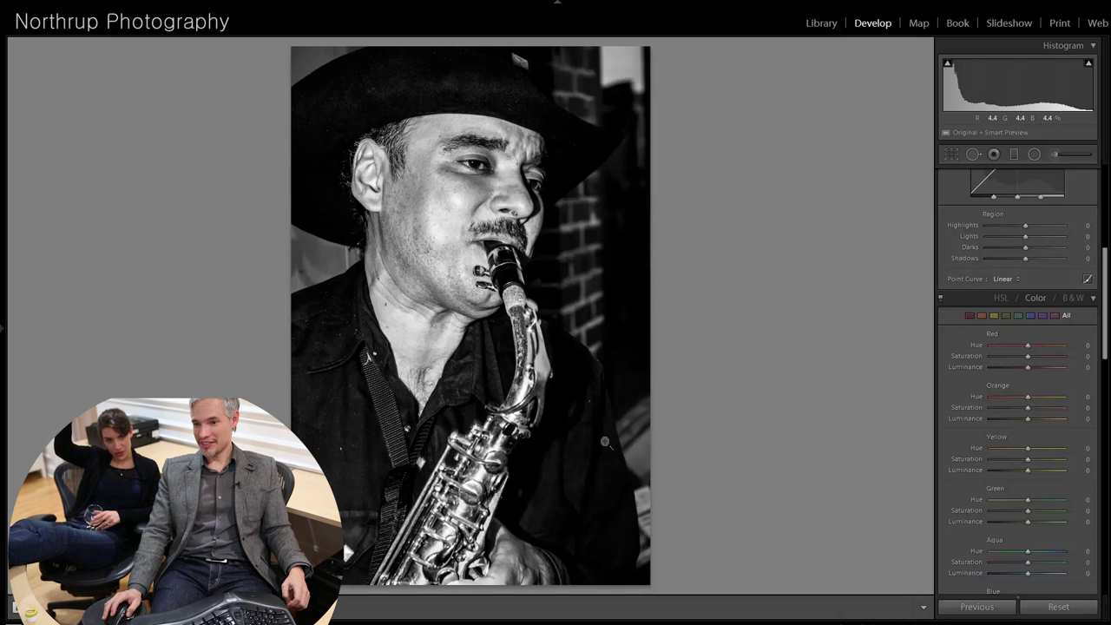
- Try Shadows at +59 on the saxophonist photo, compare it with the import state in History, and leave the import state active
{"action": "scroll", "coordinate": [1015, 364], "scroll_direction": "up", "scroll_amount": 5}
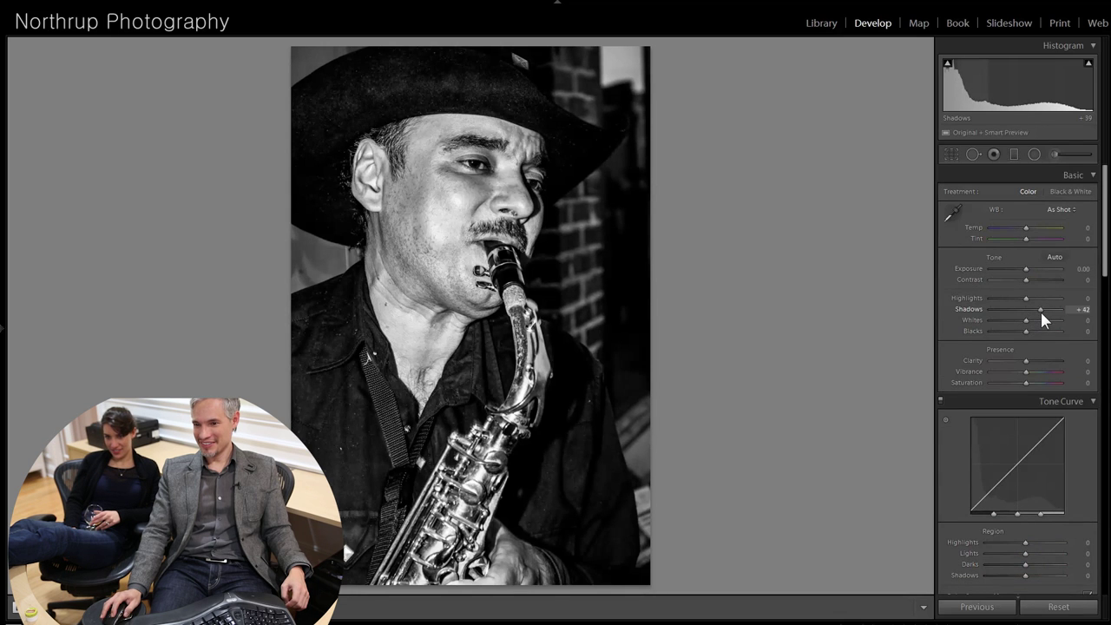
{"action": "left_click_drag", "start_coordinate": [1046, 314], "coordinate": [1047, 316]}
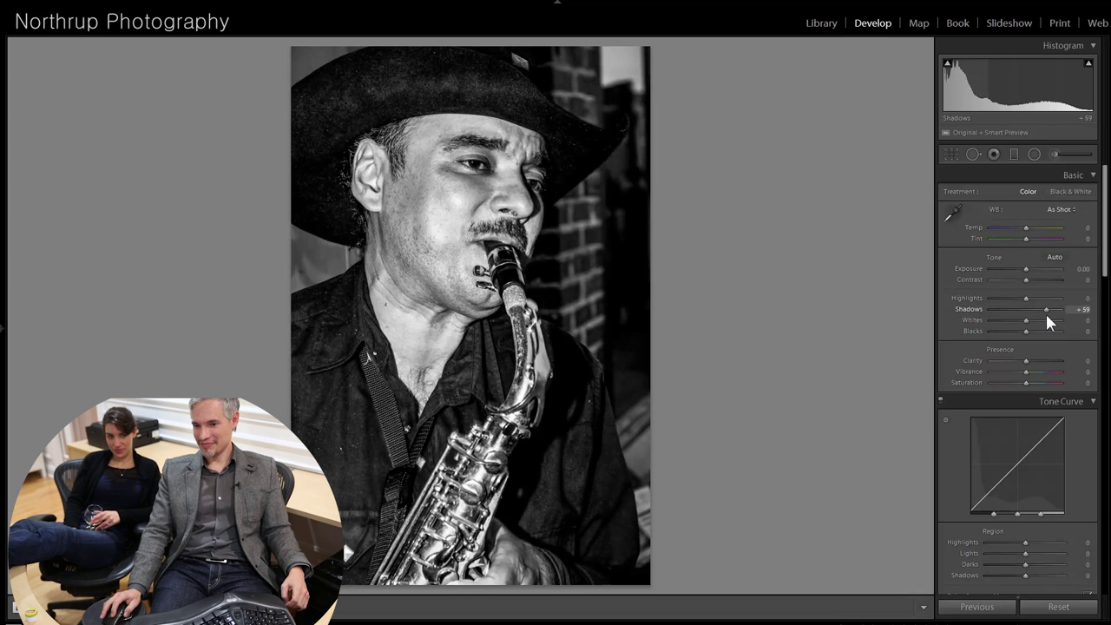
{"action": "left_click", "coordinate": [9, 338]}
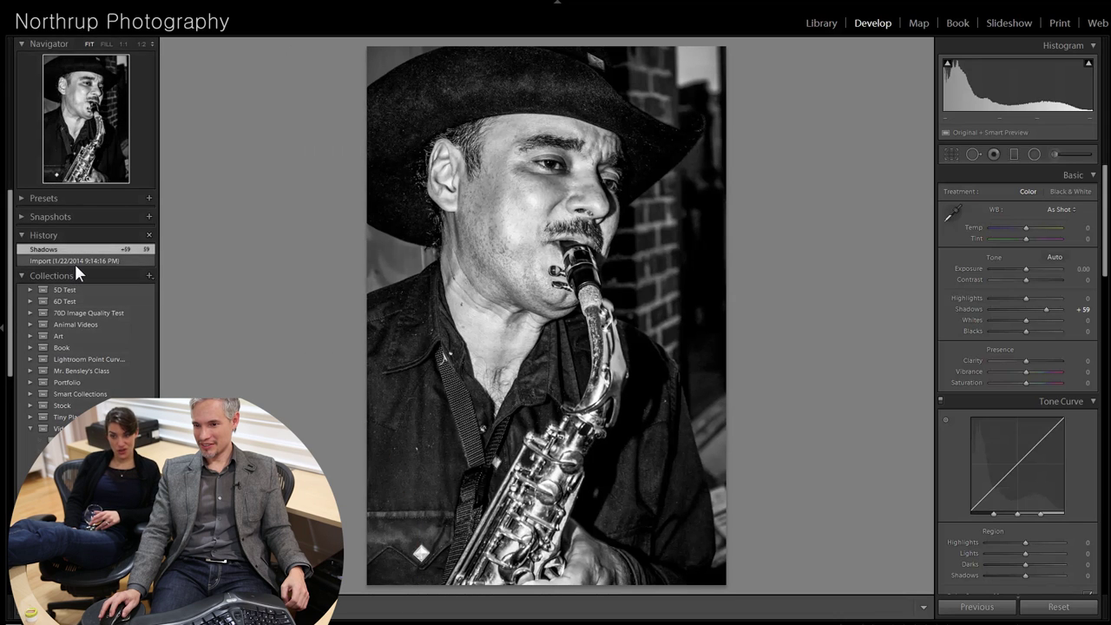
{"action": "left_click", "coordinate": [74, 262]}
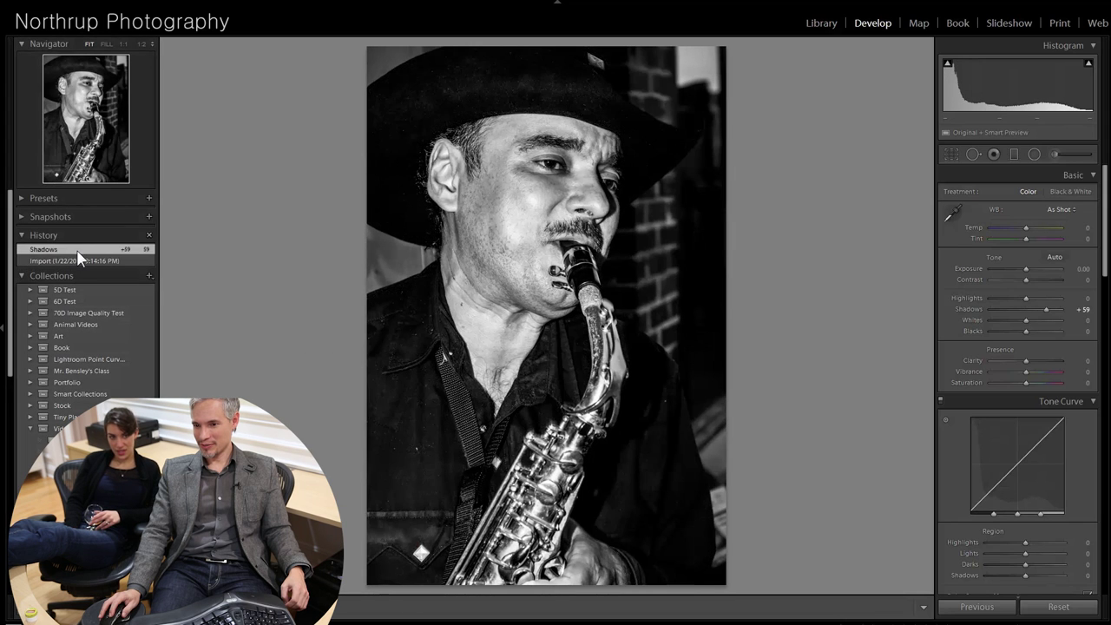
{"action": "left_click", "coordinate": [77, 250]}
{"action": "left_click", "coordinate": [78, 260]}
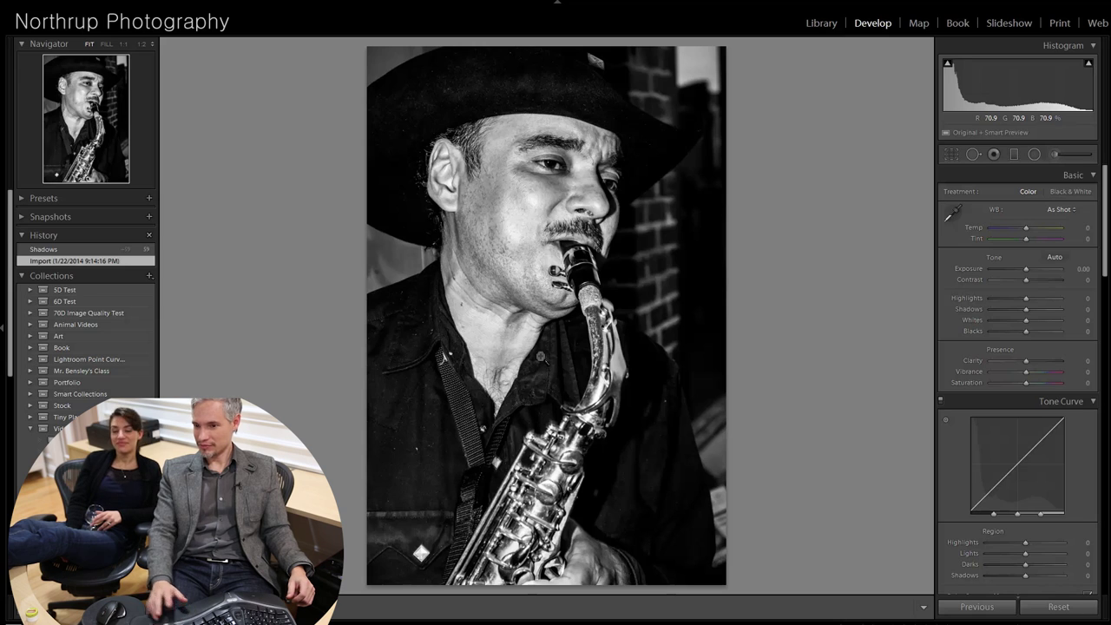
- Go to the photo of the hugging couple, set Whites to +60, and check the woman's face at close range
{"action": "key", "text": "Right"}
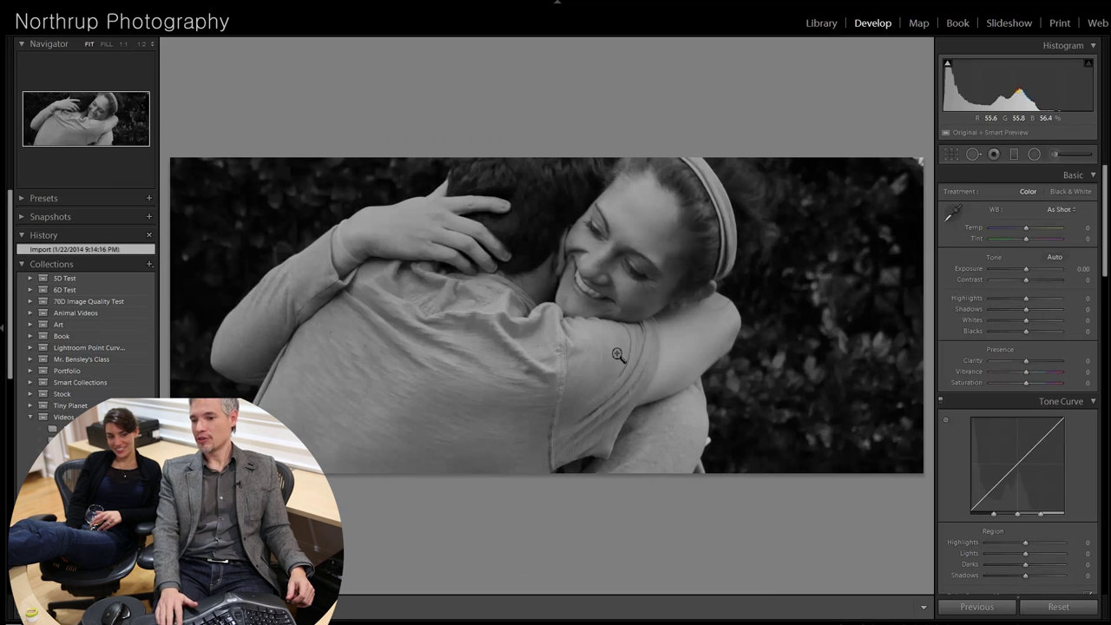
{"action": "key", "text": "Left"}
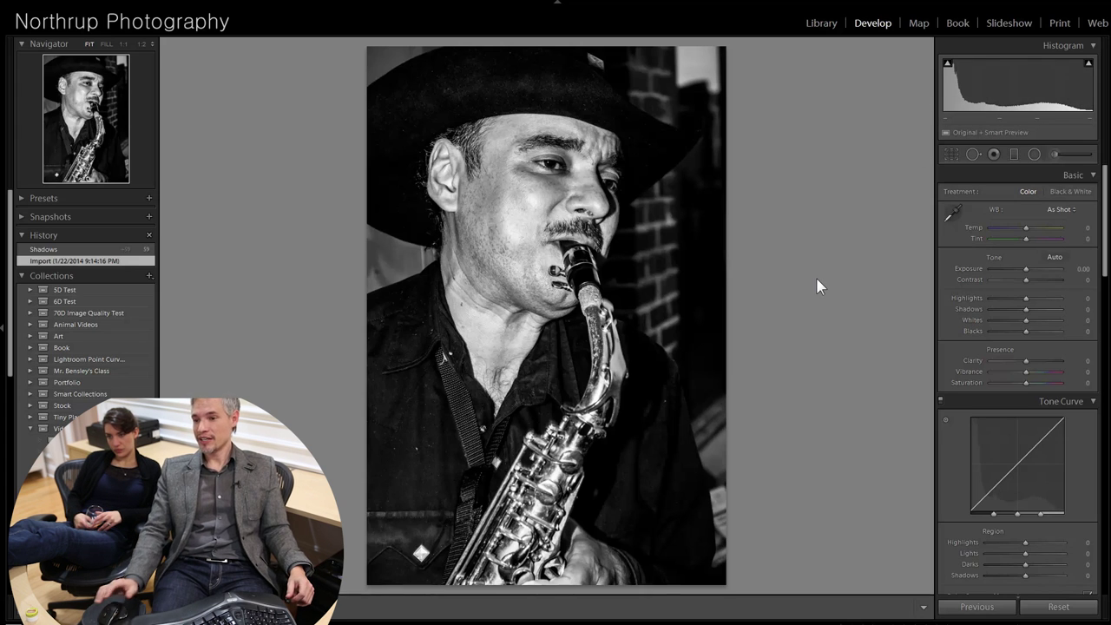
{"action": "key", "text": "Right"}
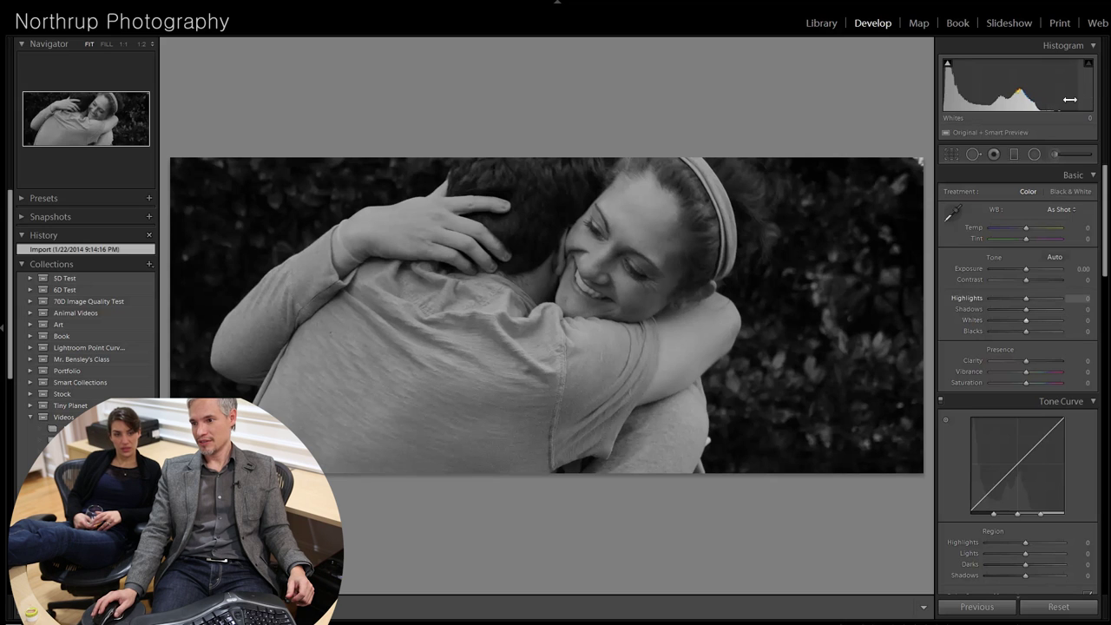
{"action": "left_click_drag", "start_coordinate": [1026, 321], "coordinate": [1045, 321]}
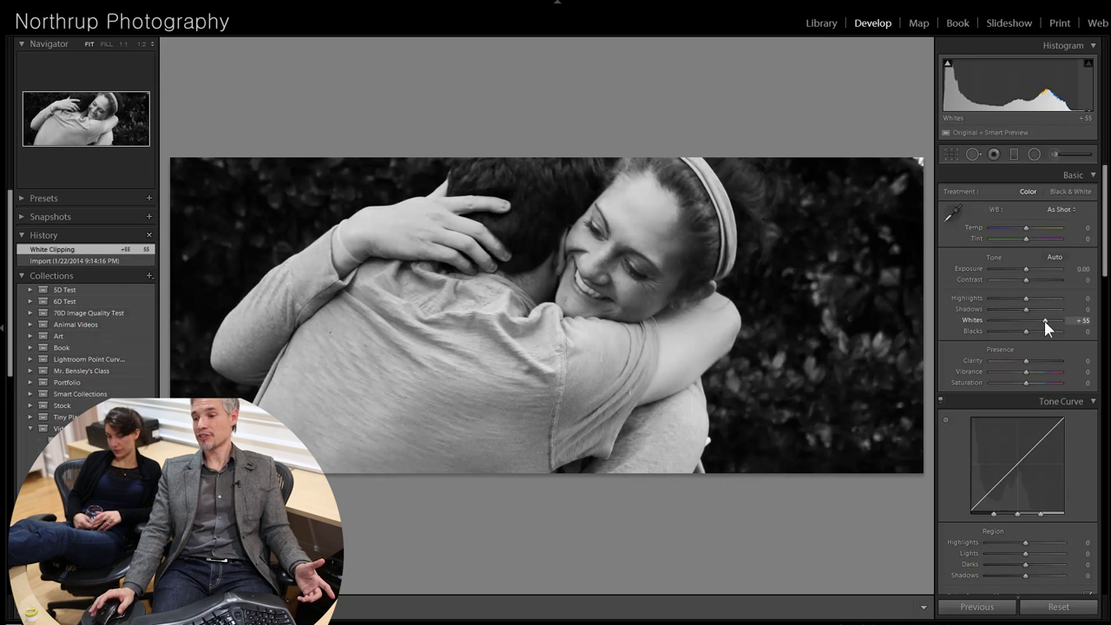
{"action": "left_click_drag", "start_coordinate": [1045, 321], "coordinate": [1046, 321]}
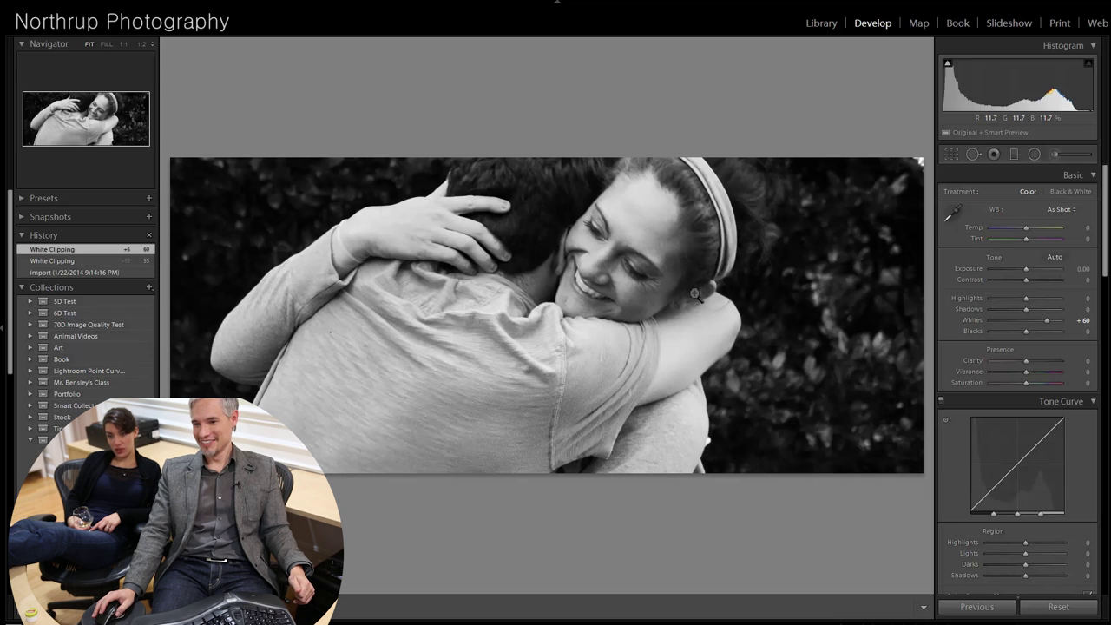
{"action": "left_click", "coordinate": [632, 244]}
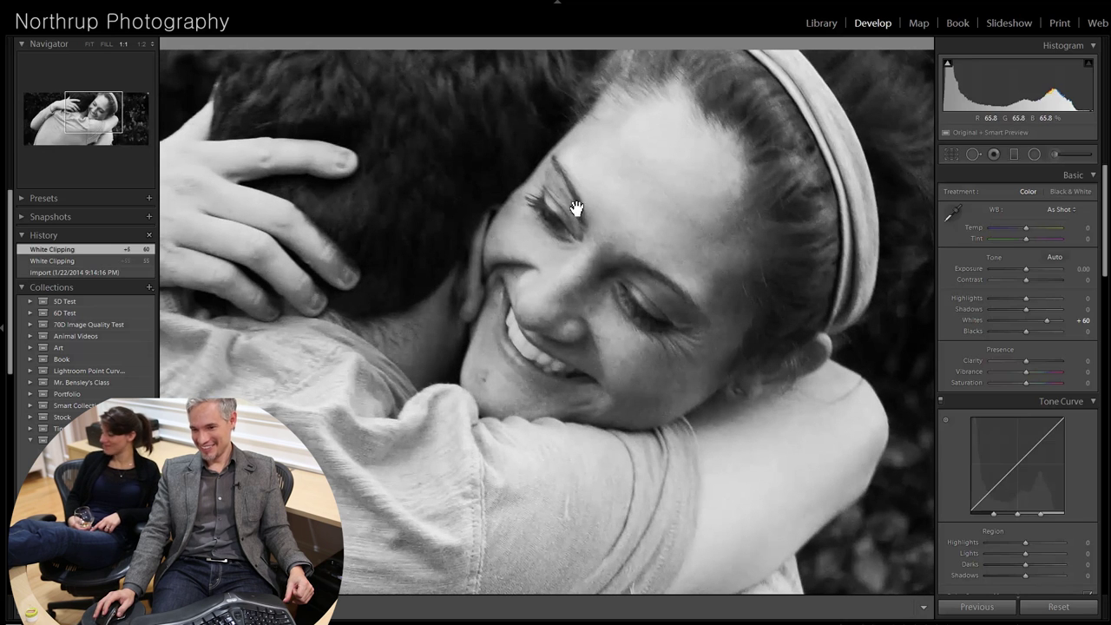
{"action": "left_click", "coordinate": [450, 336]}
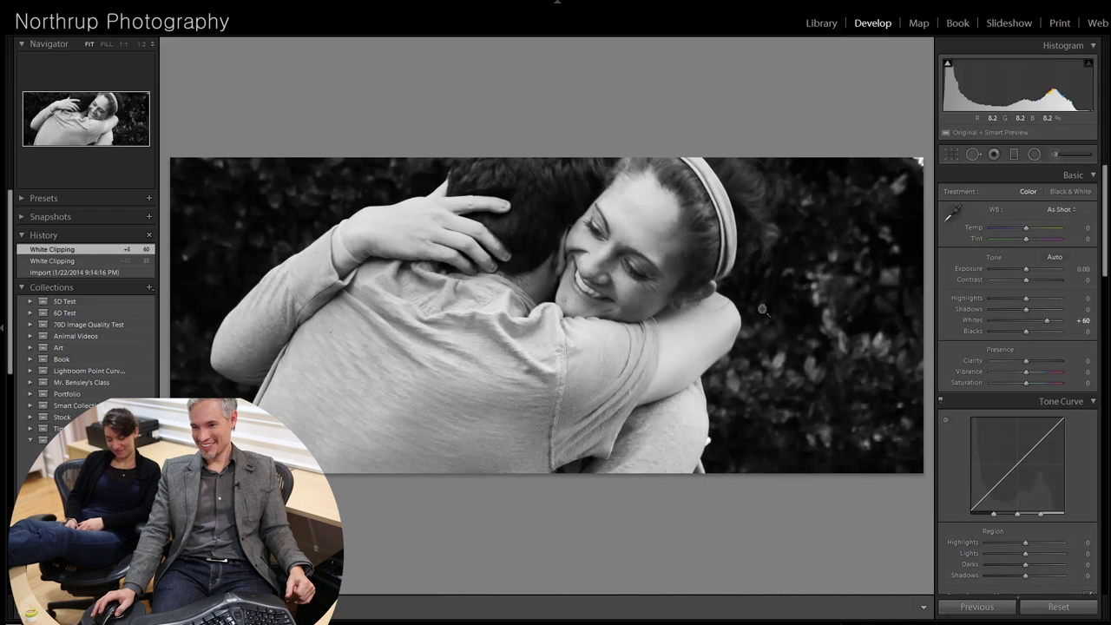
- Heal the bright spot in the upper right corner of the hugging couple photo with a size 77 Heal spot
{"action": "left_click", "coordinate": [973, 154]}
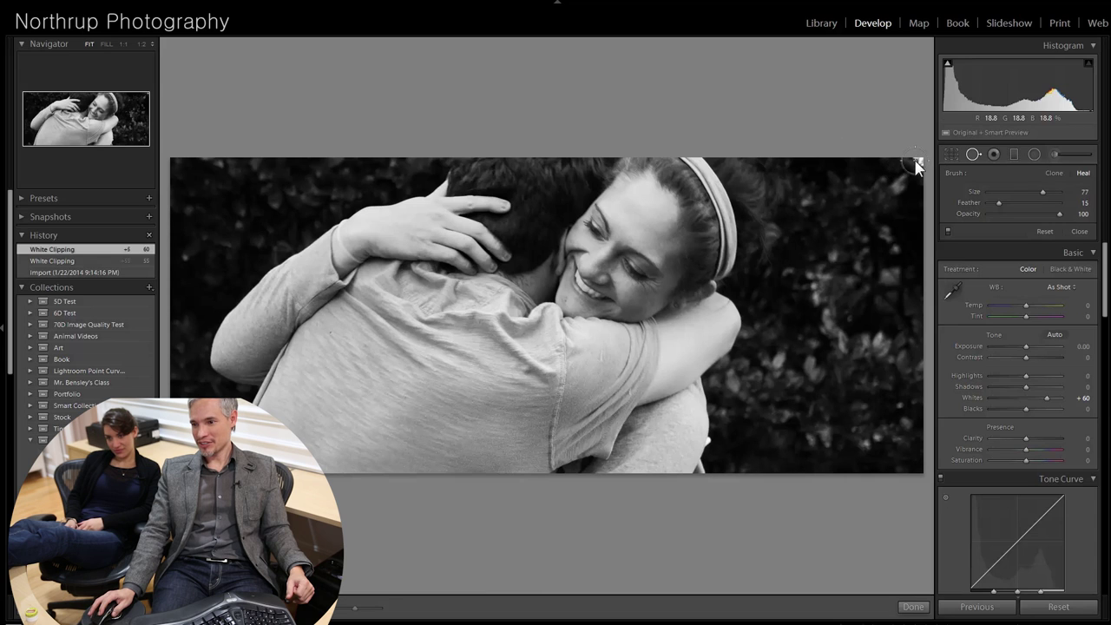
{"action": "left_click", "coordinate": [914, 165]}
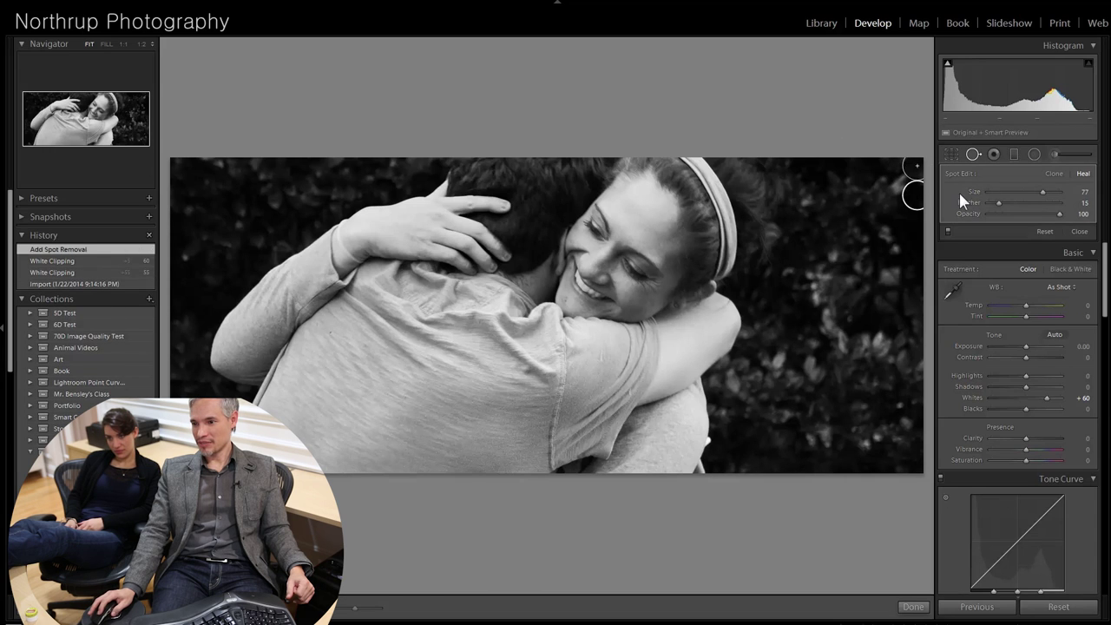
{"action": "left_click", "coordinate": [1078, 233]}
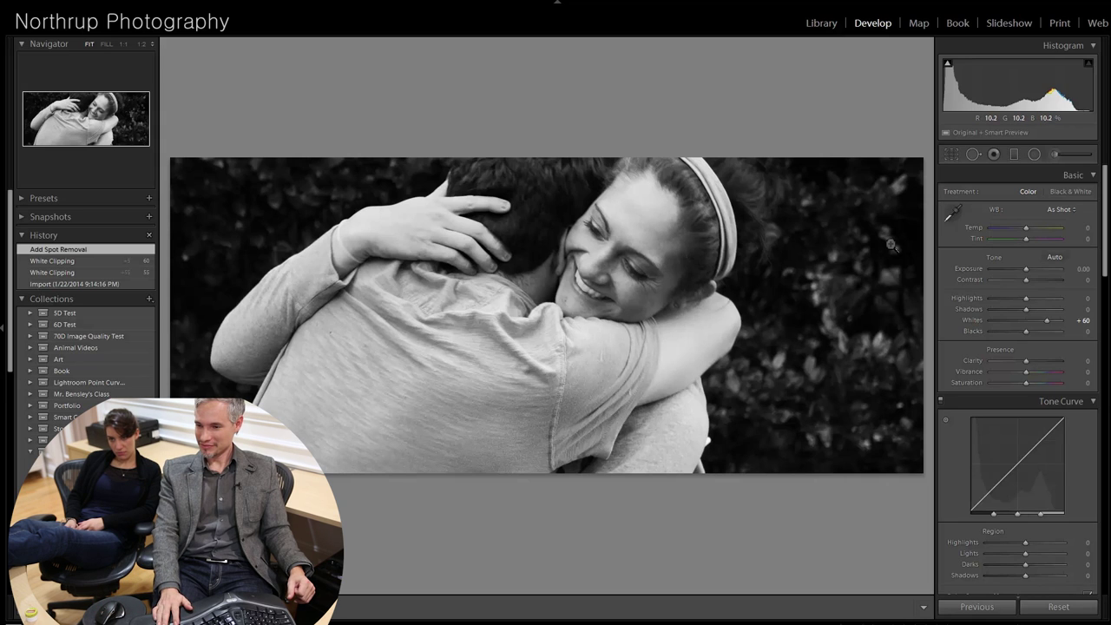
- Go to the next photo, the owl at sunset, check its face at close range, and set Whites to +54
{"action": "key", "text": "Right"}
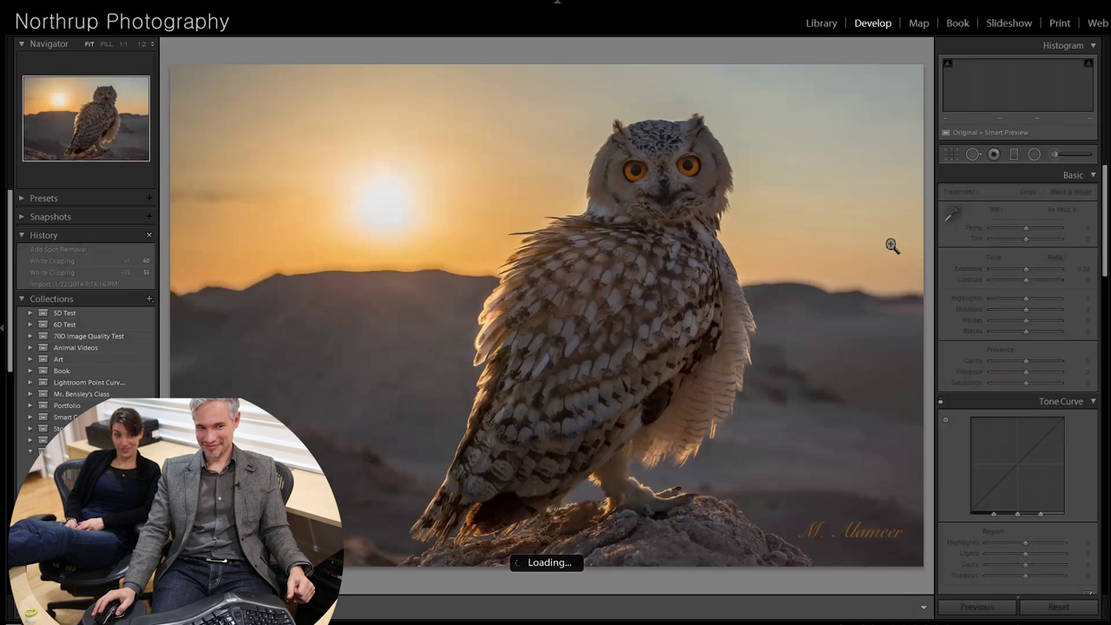
{"action": "left_click", "coordinate": [719, 162]}
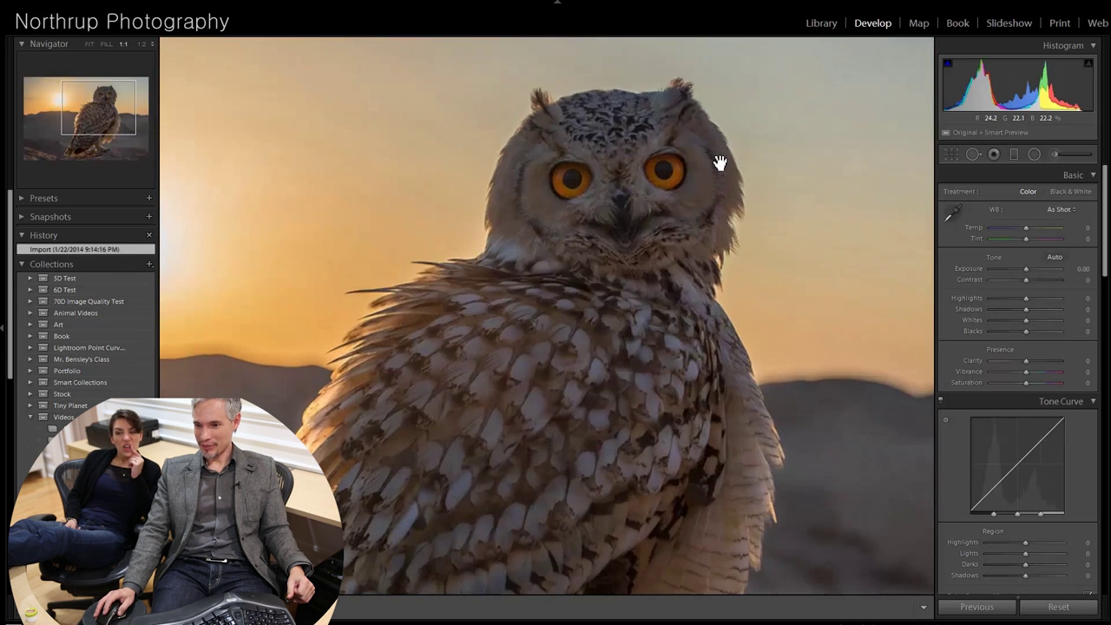
{"action": "left_click", "coordinate": [626, 217]}
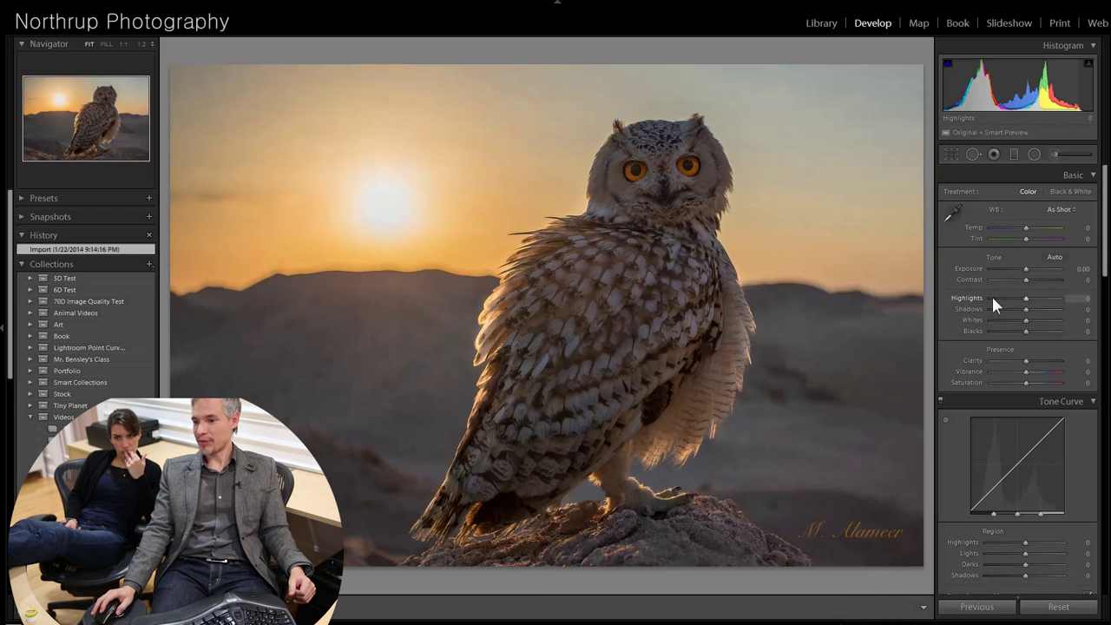
{"action": "left_click_drag", "start_coordinate": [1026, 319], "coordinate": [1045, 322]}
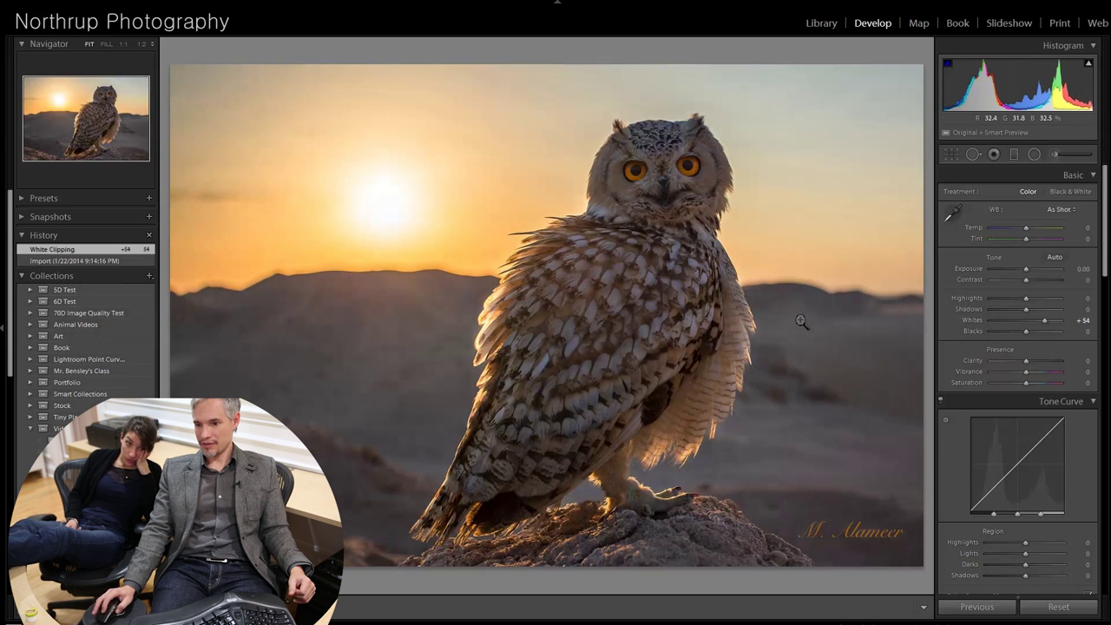
- Examine the brightened owl's head, chest feathers, feet and rock at close range, and return to the full photo
{"action": "left_click", "coordinate": [649, 224]}
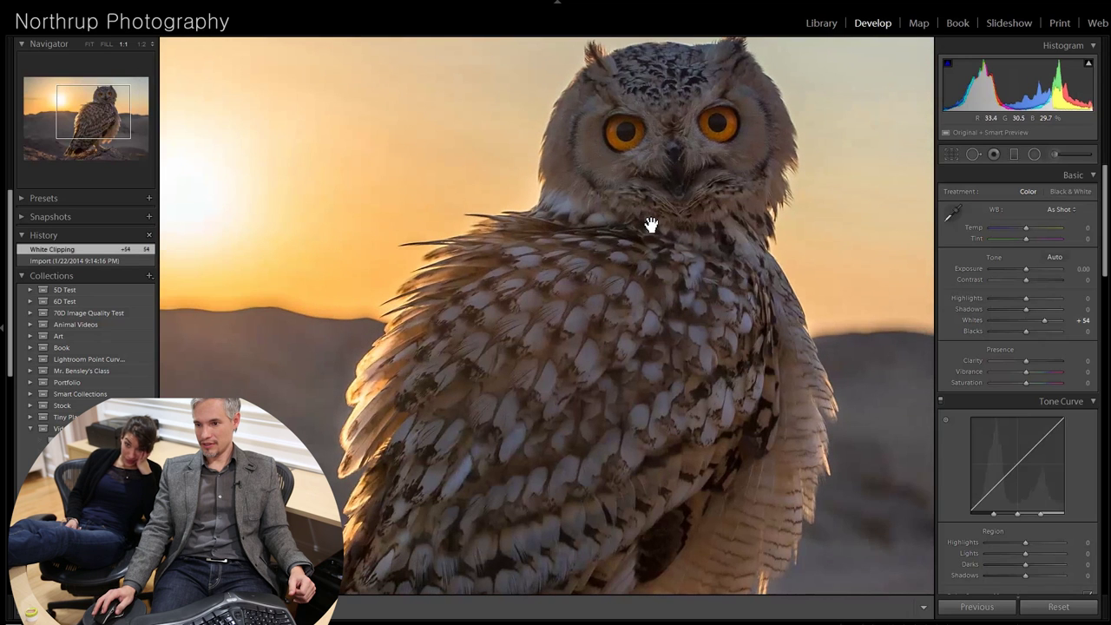
{"action": "left_click_drag", "start_coordinate": [651, 224], "coordinate": [560, 372]}
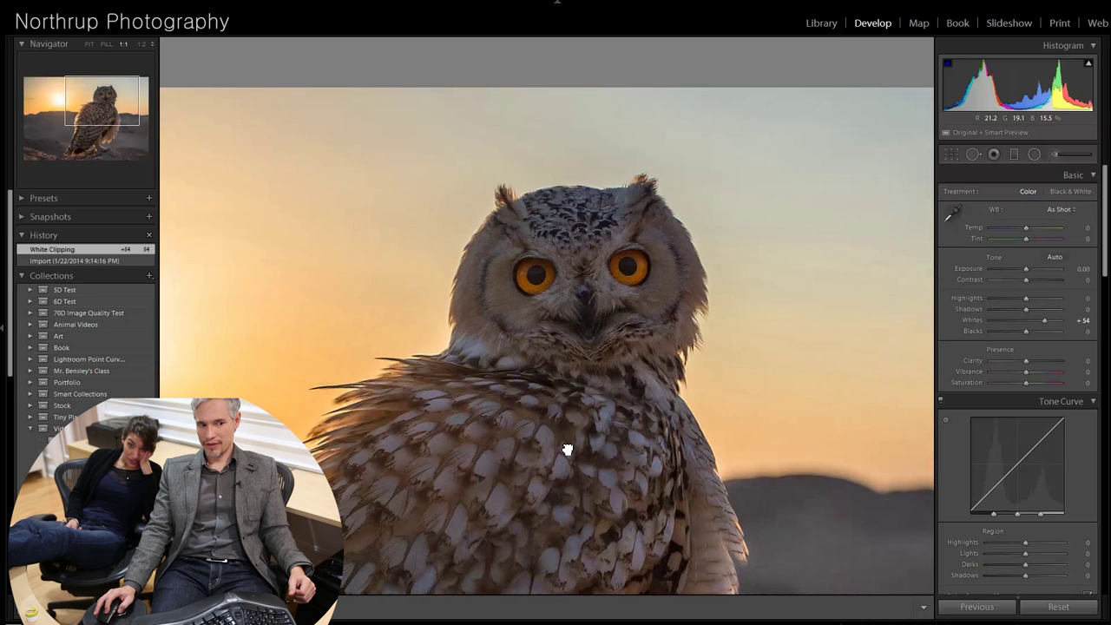
{"action": "left_click_drag", "start_coordinate": [568, 449], "coordinate": [515, 228]}
{"action": "left_click_drag", "start_coordinate": [598, 425], "coordinate": [527, 335]}
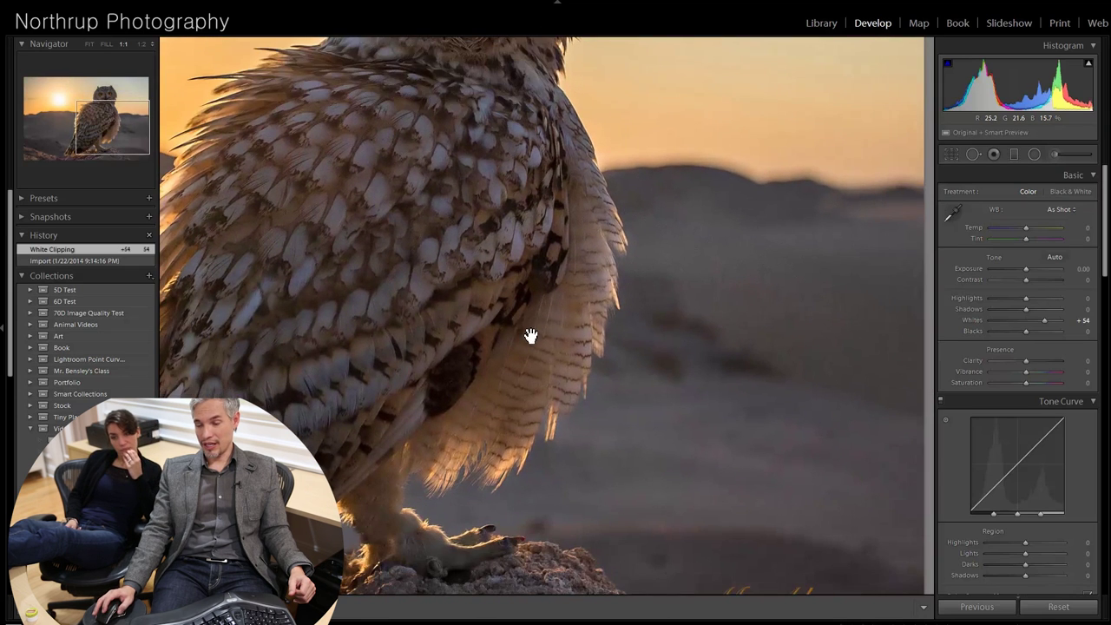
{"action": "left_click_drag", "start_coordinate": [569, 393], "coordinate": [561, 292]}
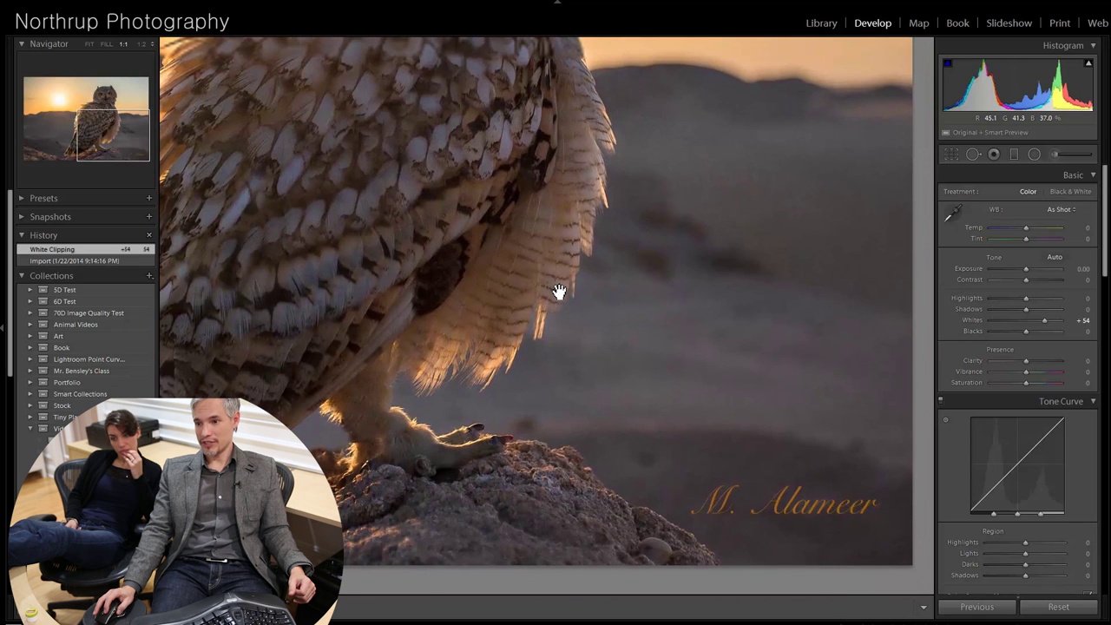
{"action": "left_click", "coordinate": [570, 288]}
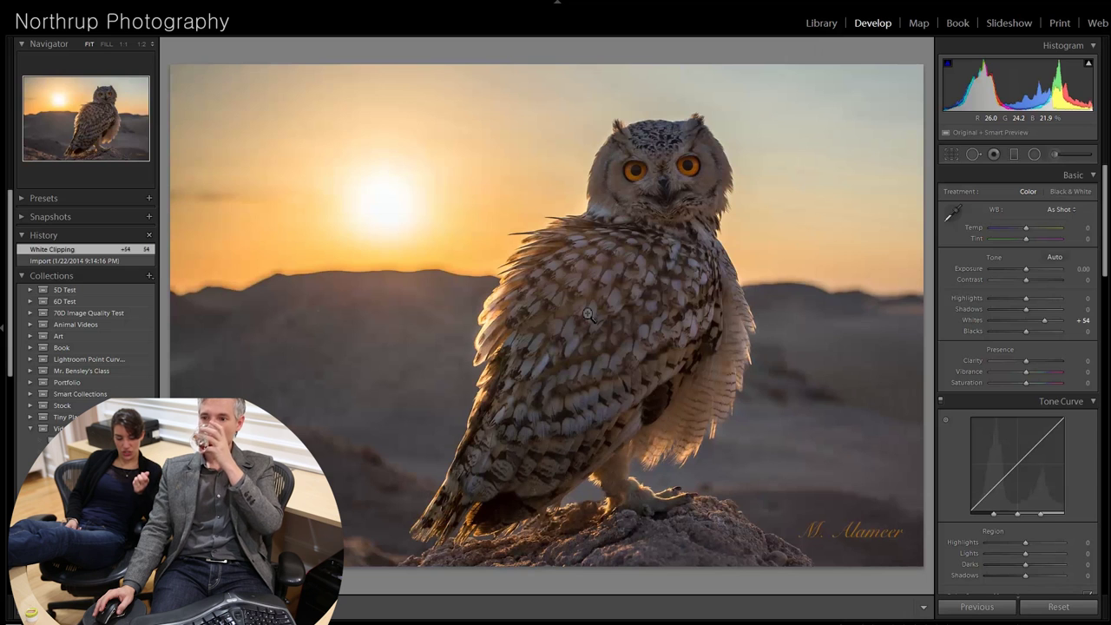
- Examine the backlit feathers along the owl's back, its legs and its face at close range, and return to the full photo
{"action": "left_click", "coordinate": [430, 323]}
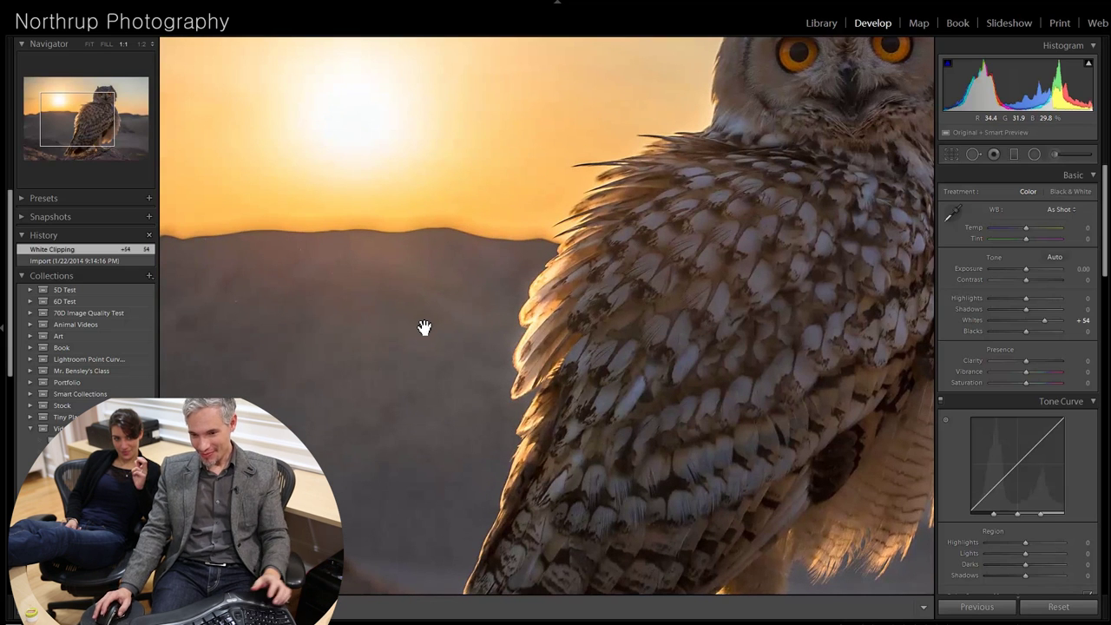
{"action": "left_click_drag", "start_coordinate": [467, 320], "coordinate": [342, 283]}
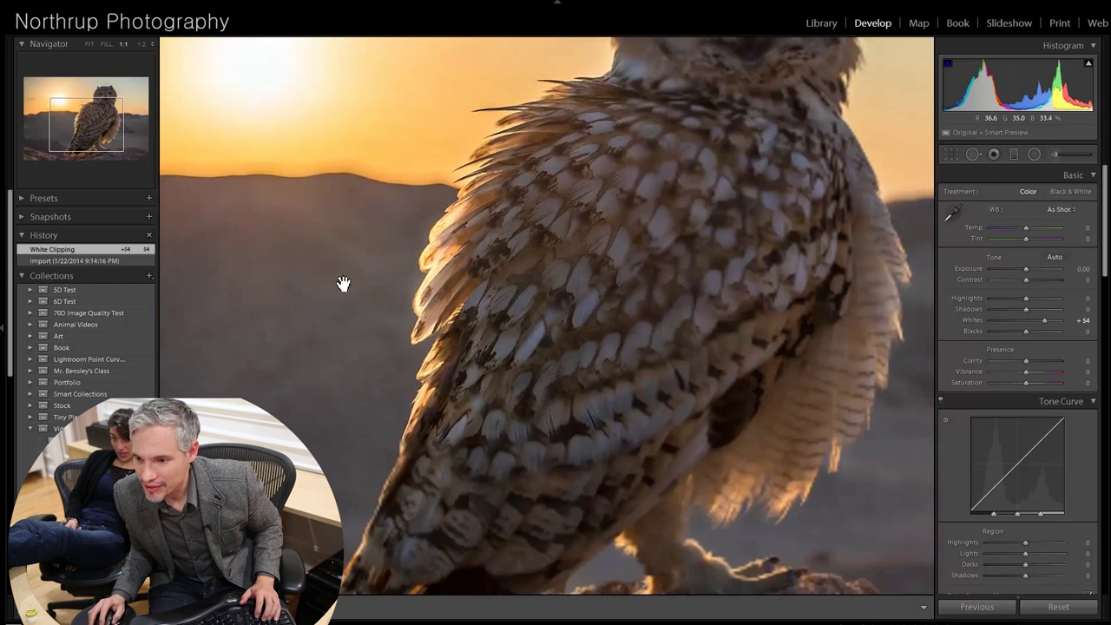
{"action": "left_click_drag", "start_coordinate": [686, 408], "coordinate": [365, 269]}
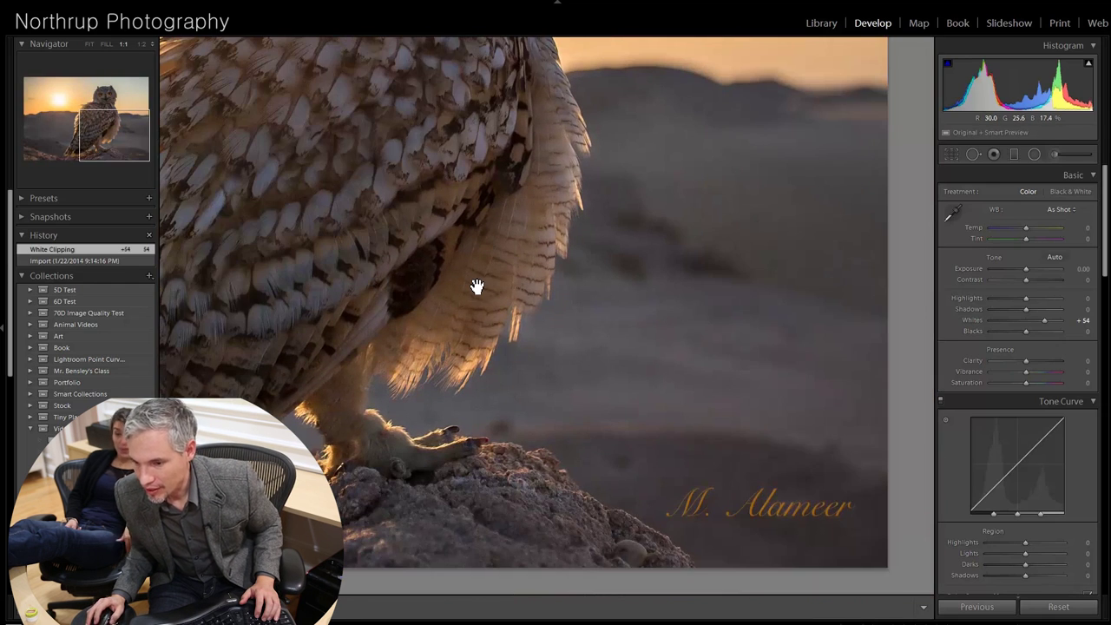
{"action": "left_click_drag", "start_coordinate": [491, 174], "coordinate": [509, 360]}
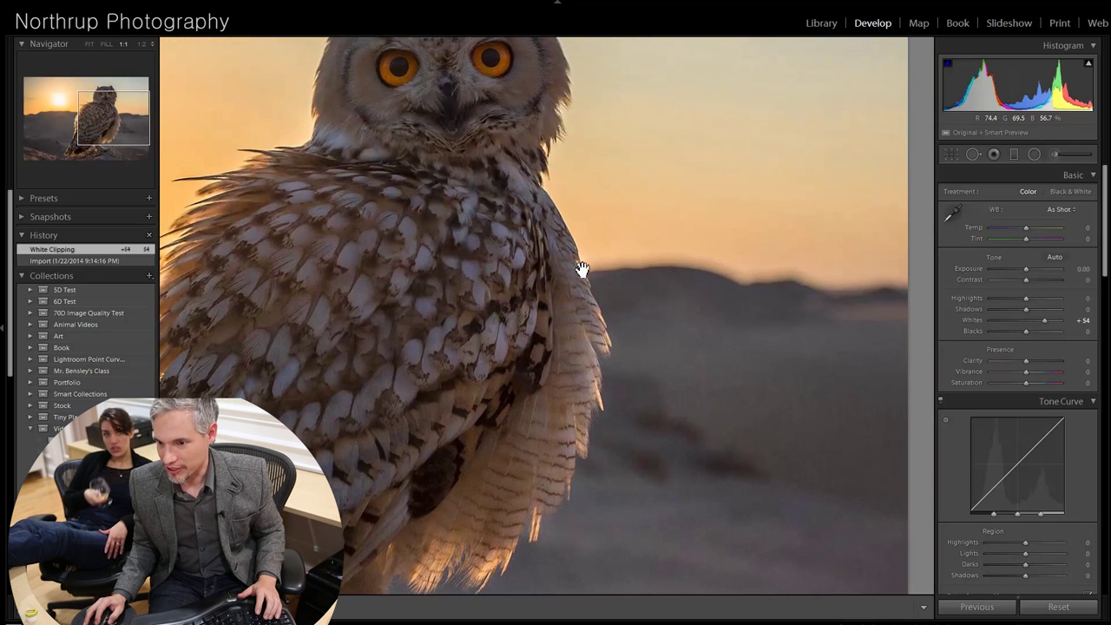
{"action": "left_click", "coordinate": [581, 270]}
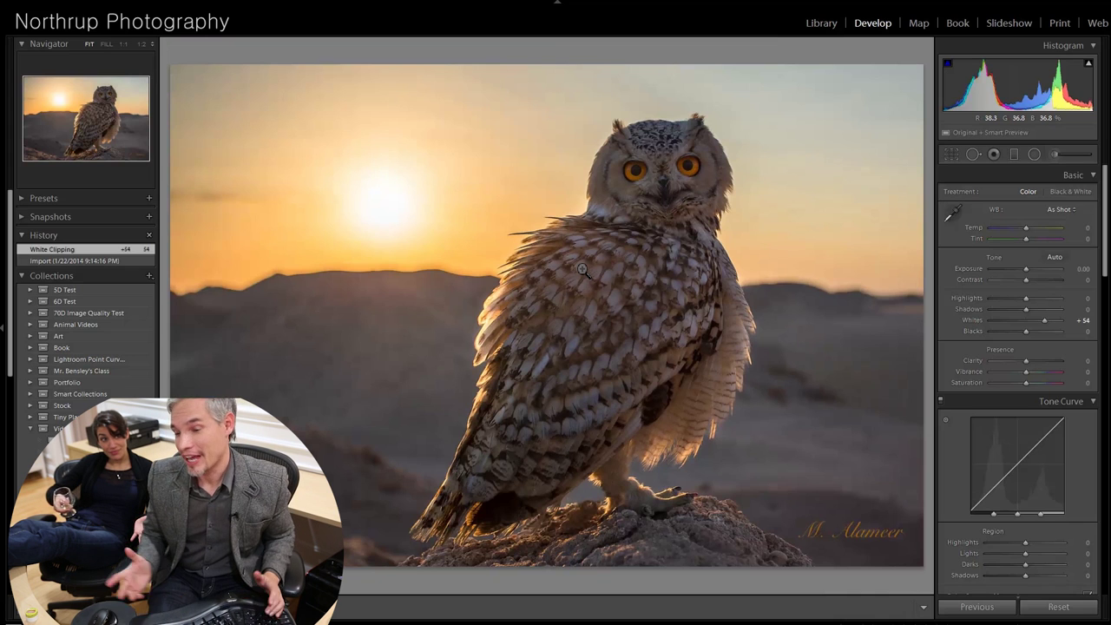
{"action": "left_click", "coordinate": [459, 379]}
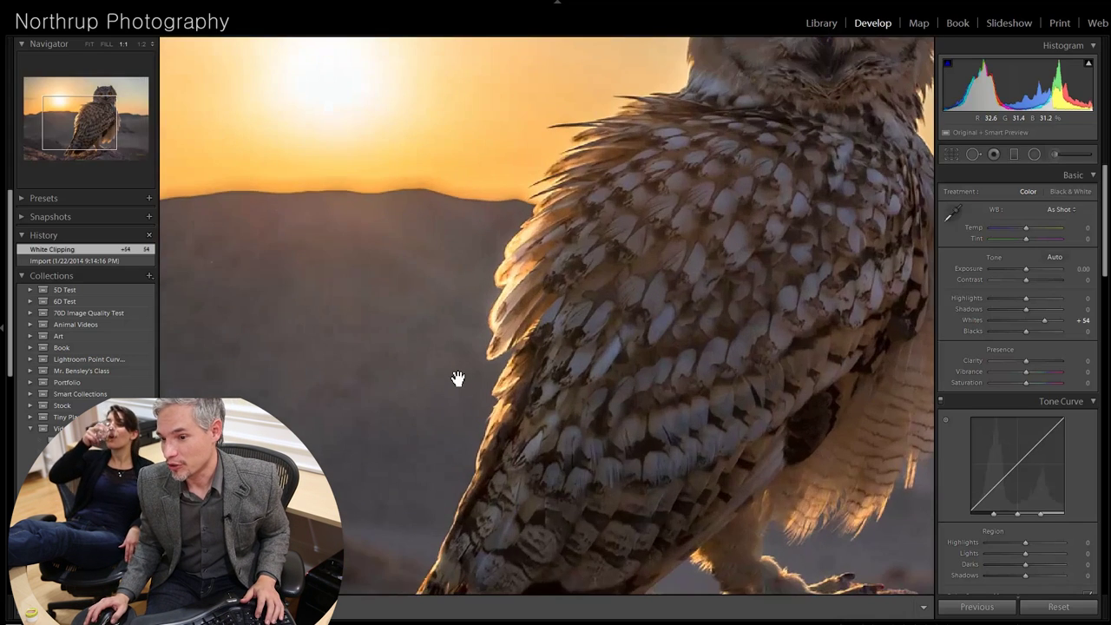
{"action": "left_click_drag", "start_coordinate": [686, 288], "coordinate": [414, 240]}
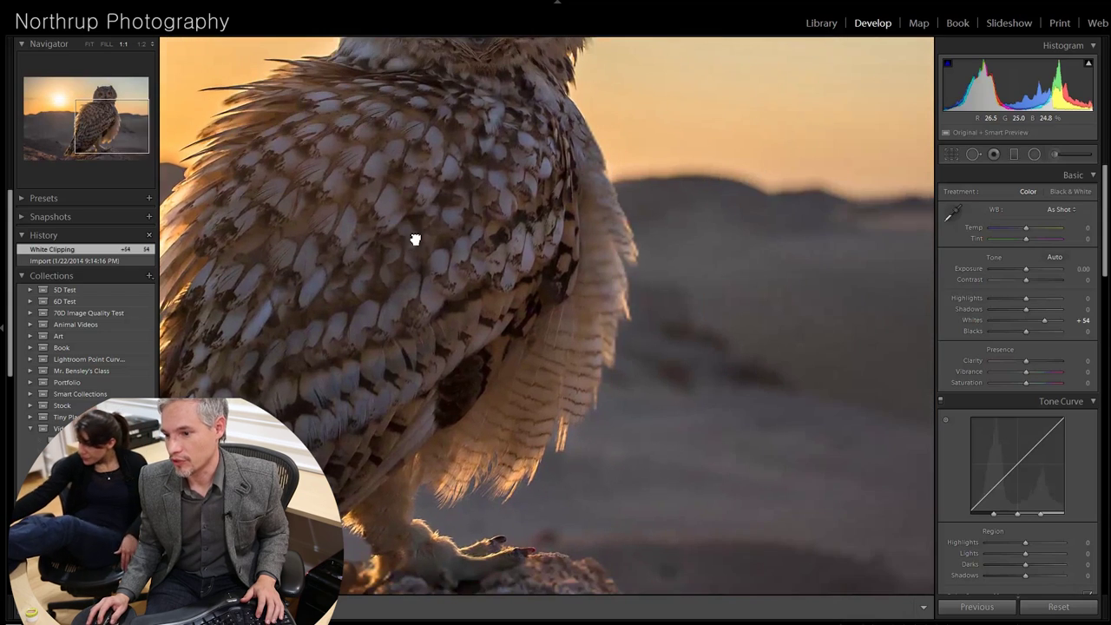
{"action": "left_click_drag", "start_coordinate": [575, 333], "coordinate": [619, 393]}
{"action": "left_click", "coordinate": [546, 396]}
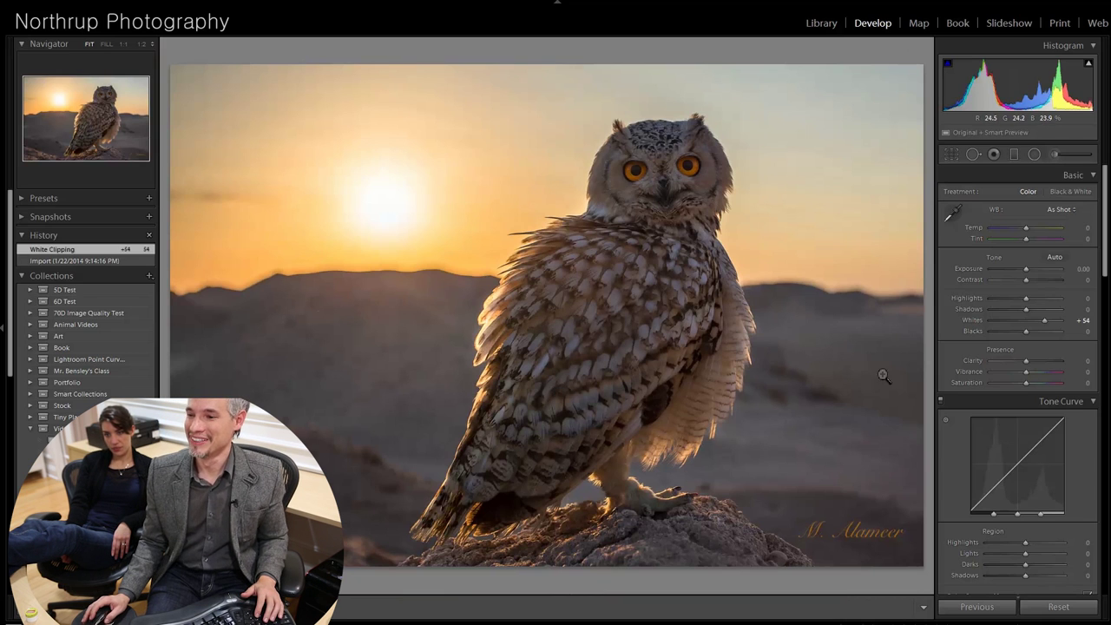
- Crop the owl photo slightly tighter by trimming its top and right edges, keeping the original aspect ratio
{"action": "left_click", "coordinate": [951, 154]}
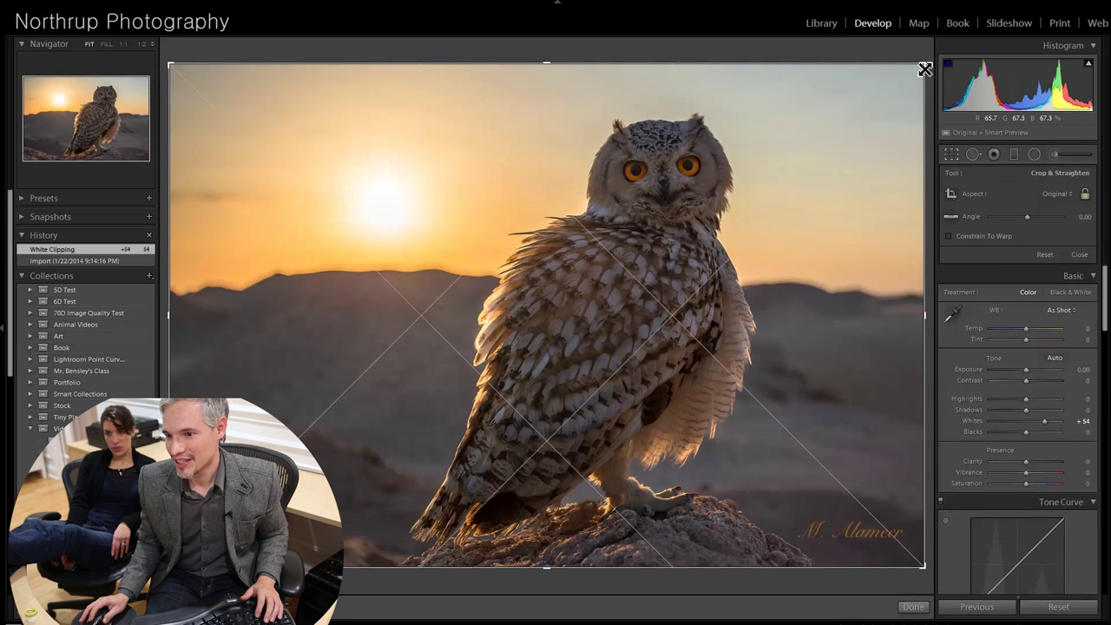
{"action": "left_click_drag", "start_coordinate": [925, 69], "coordinate": [891, 99]}
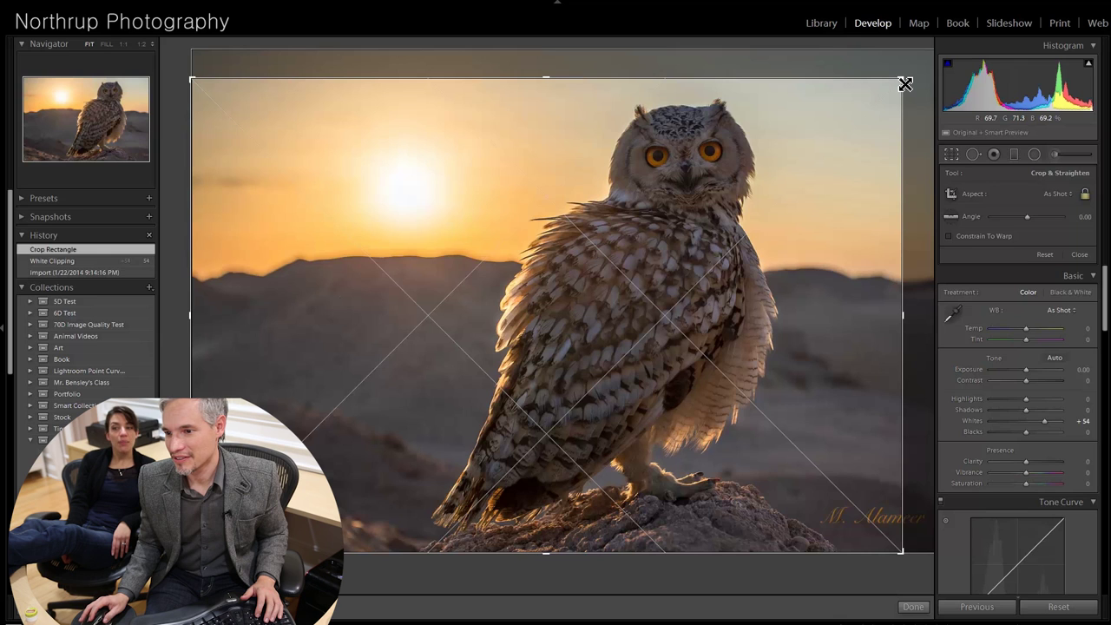
{"action": "left_click_drag", "start_coordinate": [904, 84], "coordinate": [905, 85]}
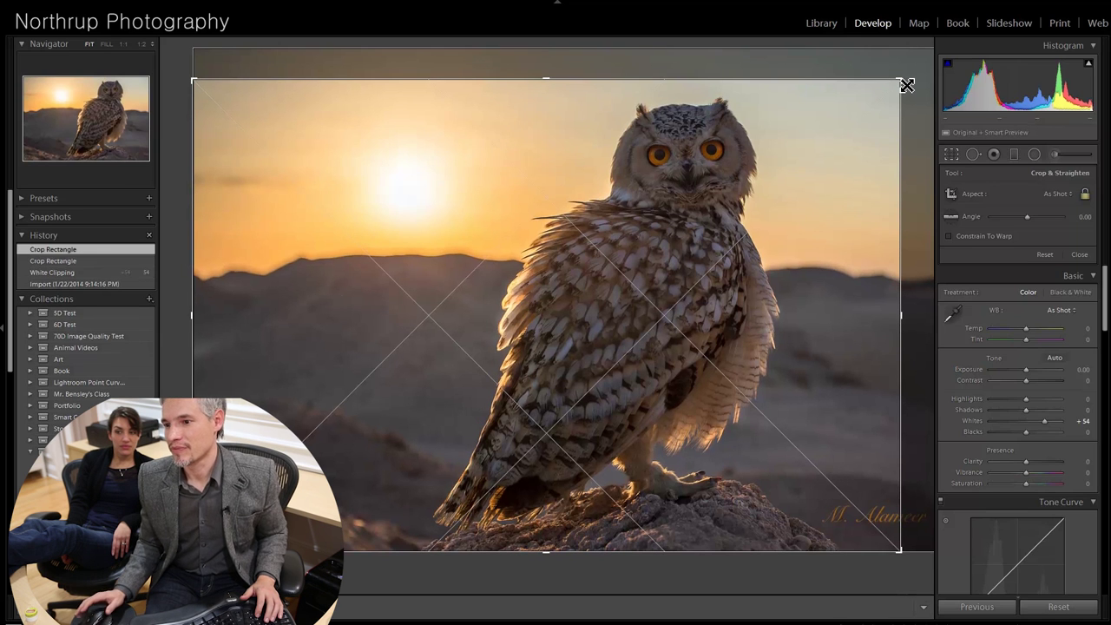
{"action": "key", "text": "Return"}
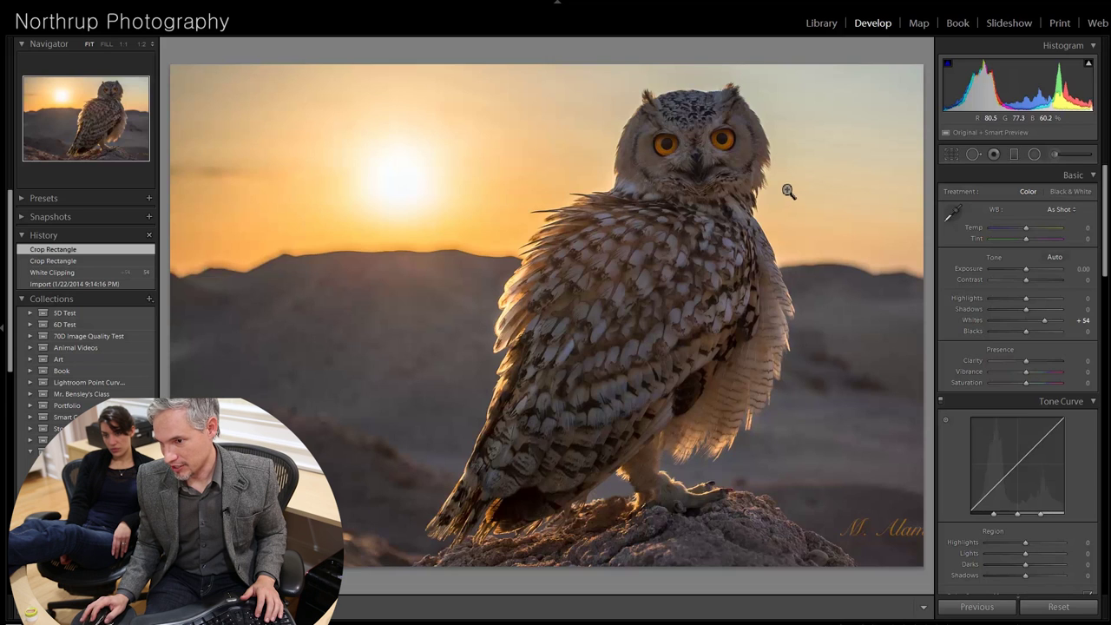
- Compare the owl photo before and after the crop through its edit history, ending on the cropped version
{"action": "left_click", "coordinate": [84, 275]}
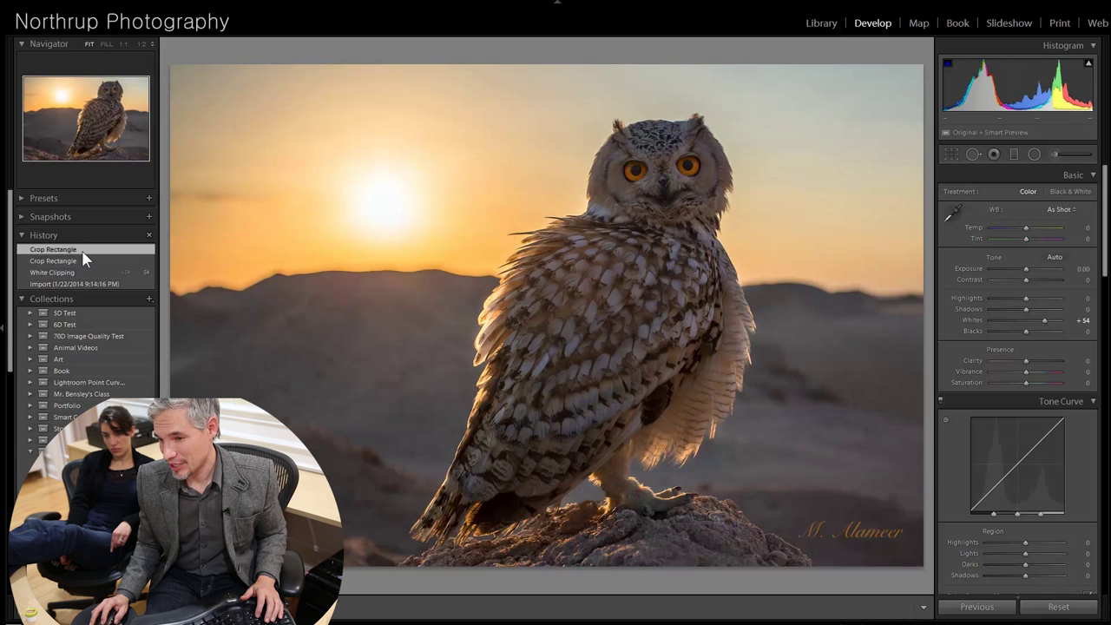
{"action": "left_click", "coordinate": [82, 250]}
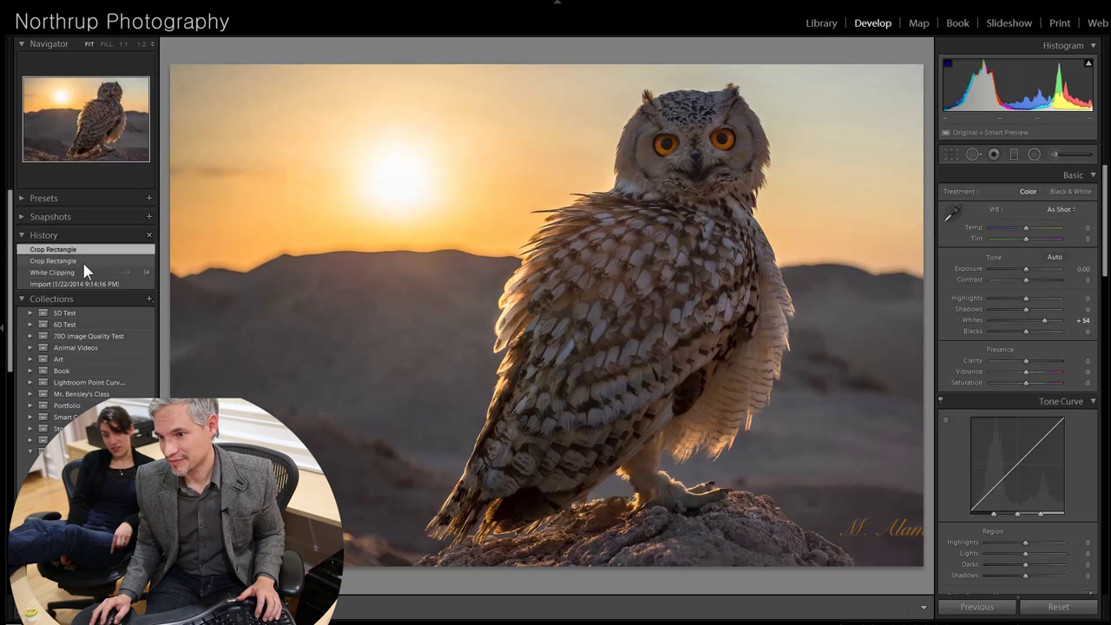
{"action": "left_click", "coordinate": [83, 272]}
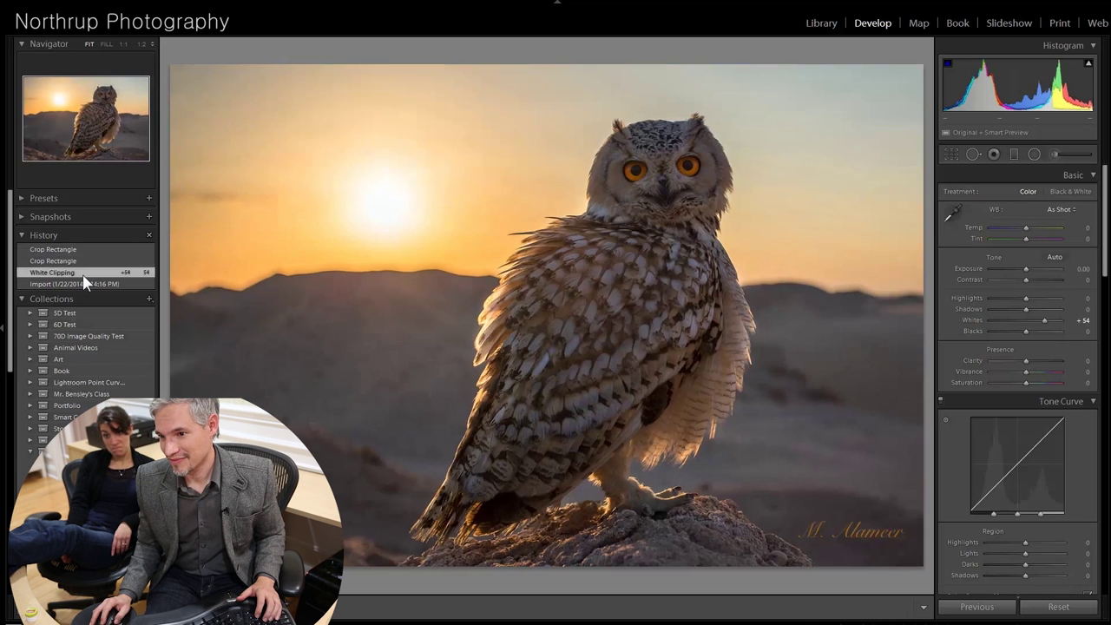
{"action": "left_click", "coordinate": [81, 250]}
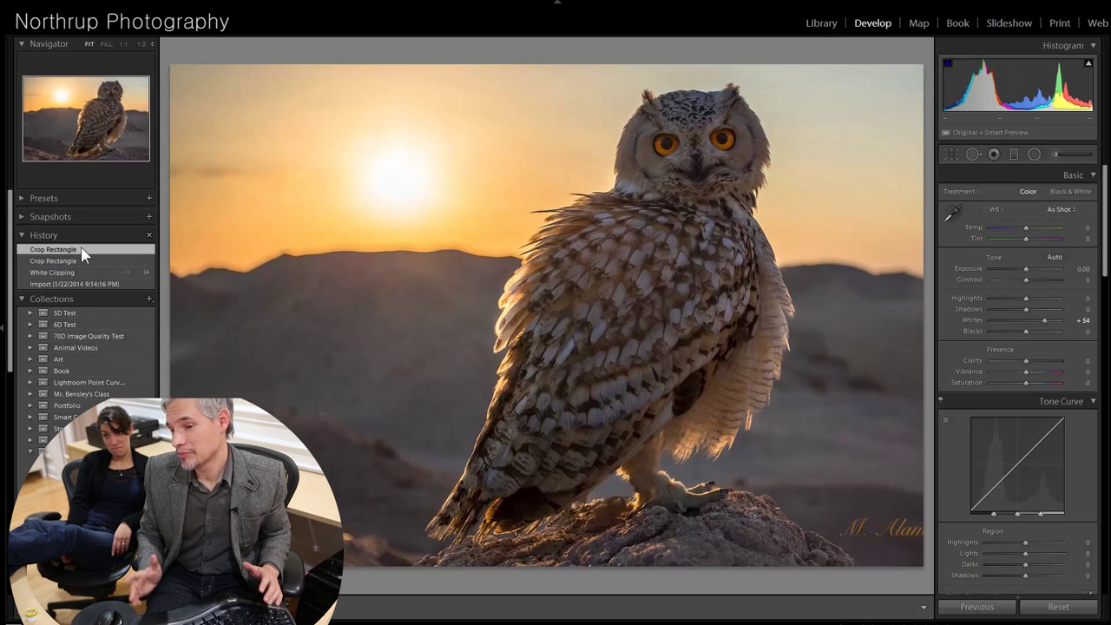
- Go to the next photo, the bay panorama, and straighten it with a crop angle of 2.14
{"action": "key", "text": "Right"}
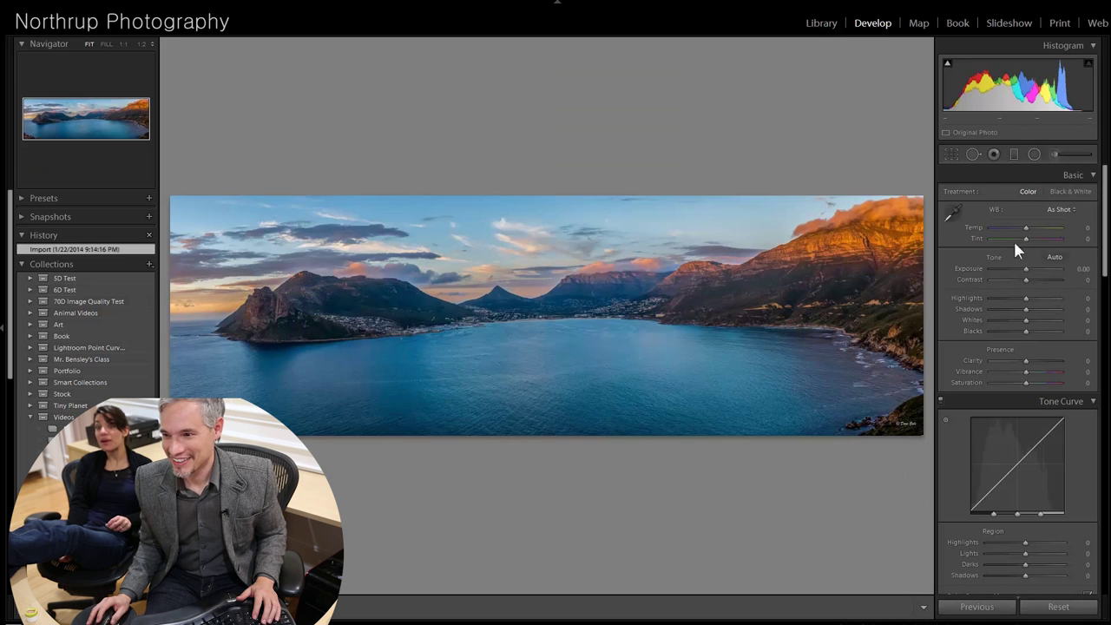
{"action": "left_click", "coordinate": [952, 154]}
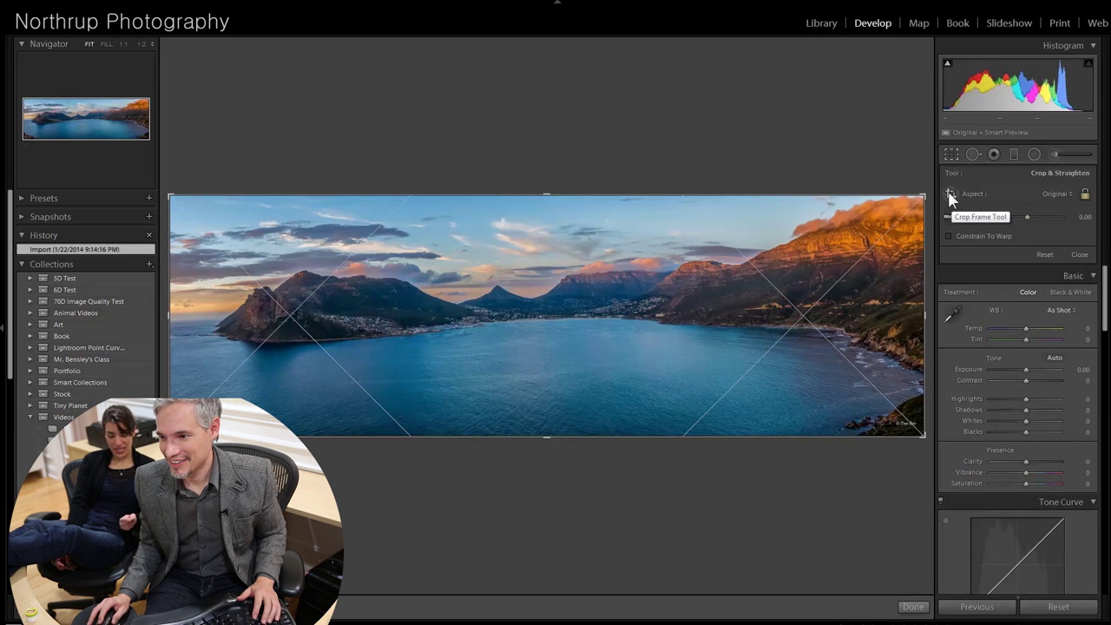
{"action": "left_click_drag", "start_coordinate": [935, 192], "coordinate": [948, 208]}
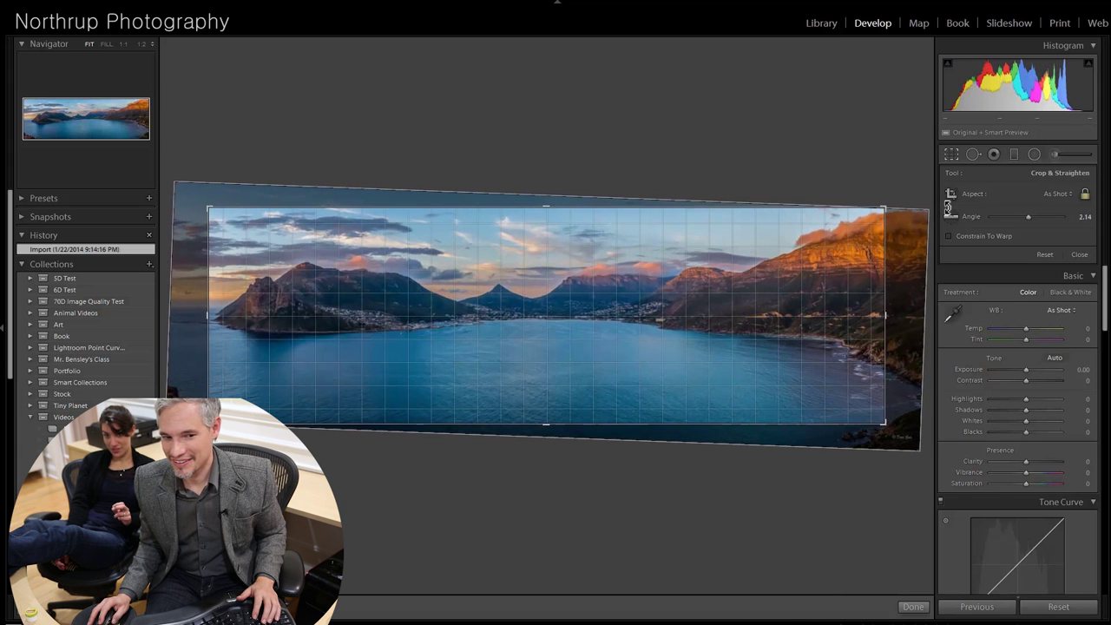
{"action": "left_click_drag", "start_coordinate": [947, 207], "coordinate": [945, 201]}
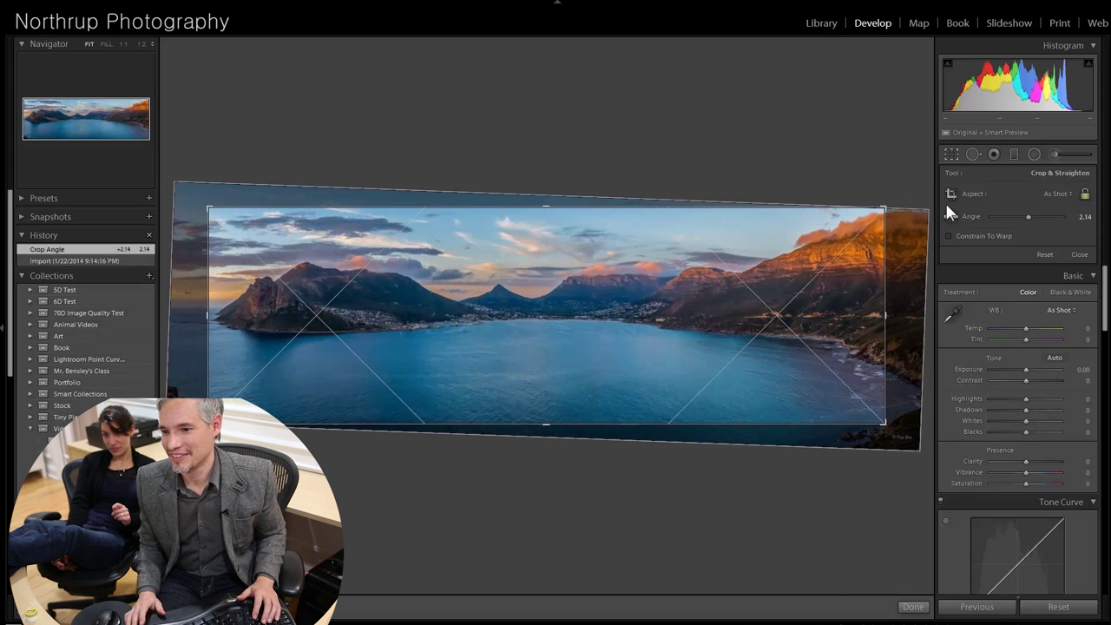
{"action": "key", "text": "Return"}
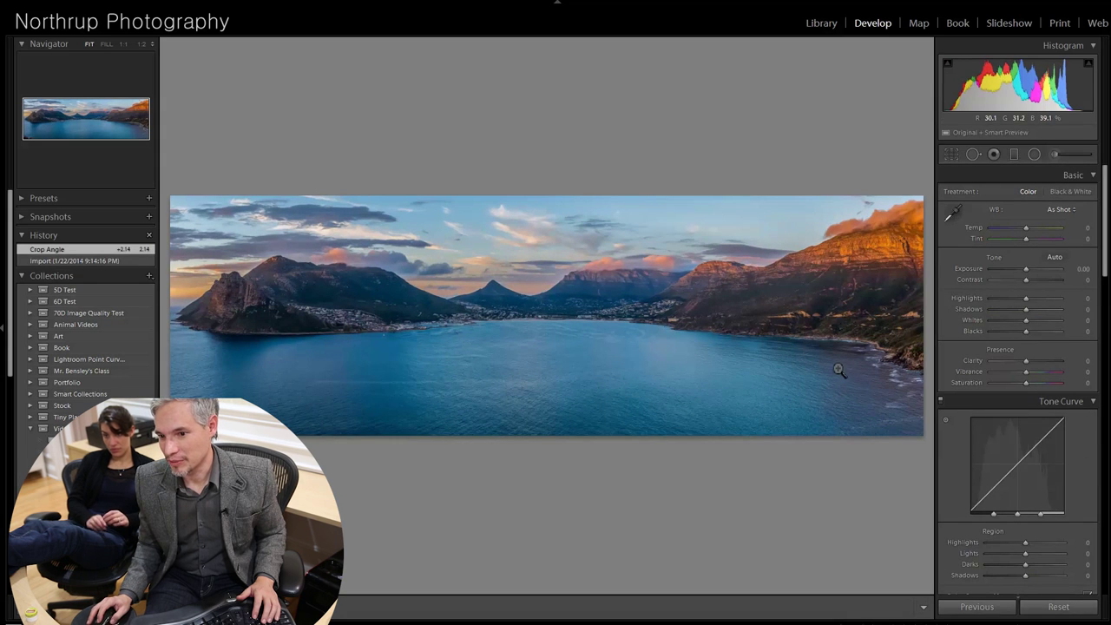
- Check both ends of the straightened bay panorama at close range, including the left headland, and return to the full photo
{"action": "left_click", "coordinate": [648, 353]}
{"action": "left_click_drag", "start_coordinate": [868, 286], "coordinate": [432, 328]}
{"action": "left_click", "coordinate": [491, 210]}
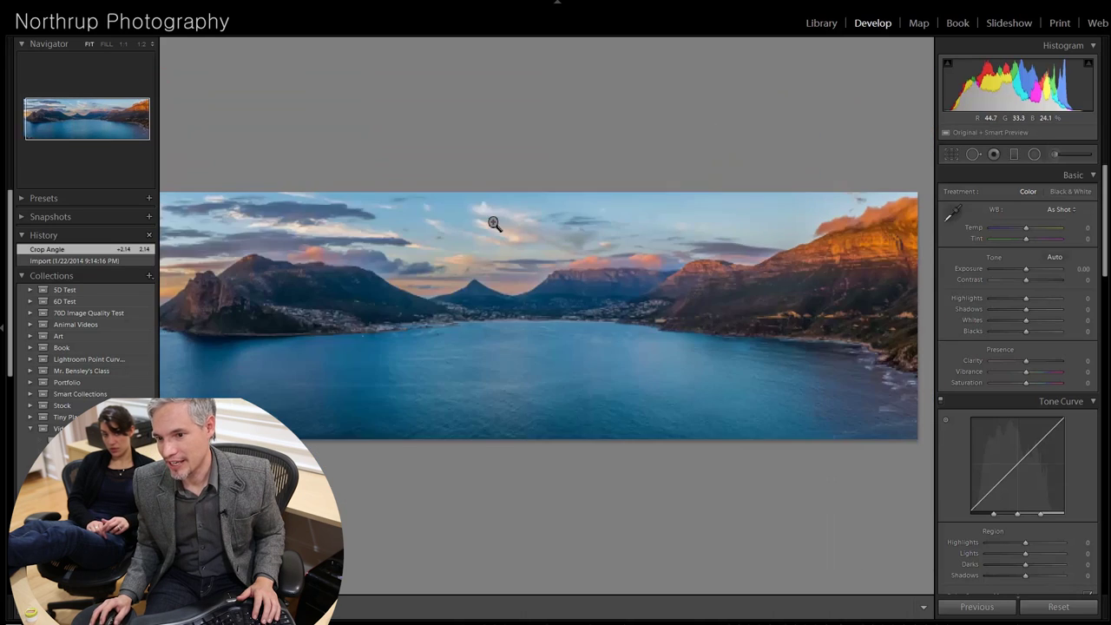
{"action": "left_click", "coordinate": [291, 236]}
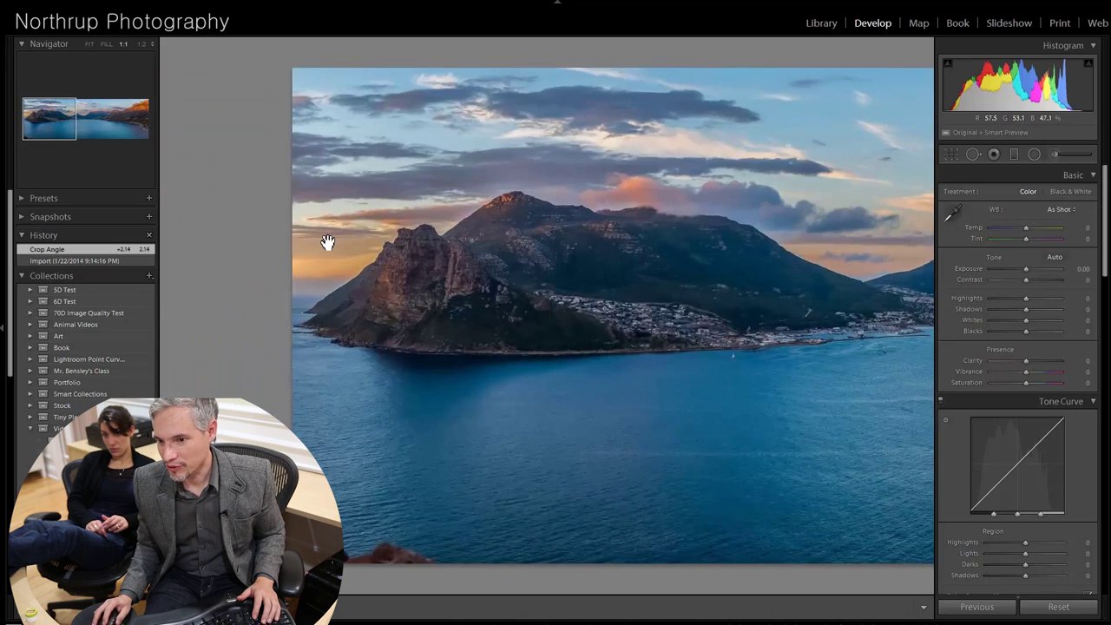
{"action": "left_click_drag", "start_coordinate": [732, 307], "coordinate": [543, 287]}
{"action": "left_click", "coordinate": [543, 287]}
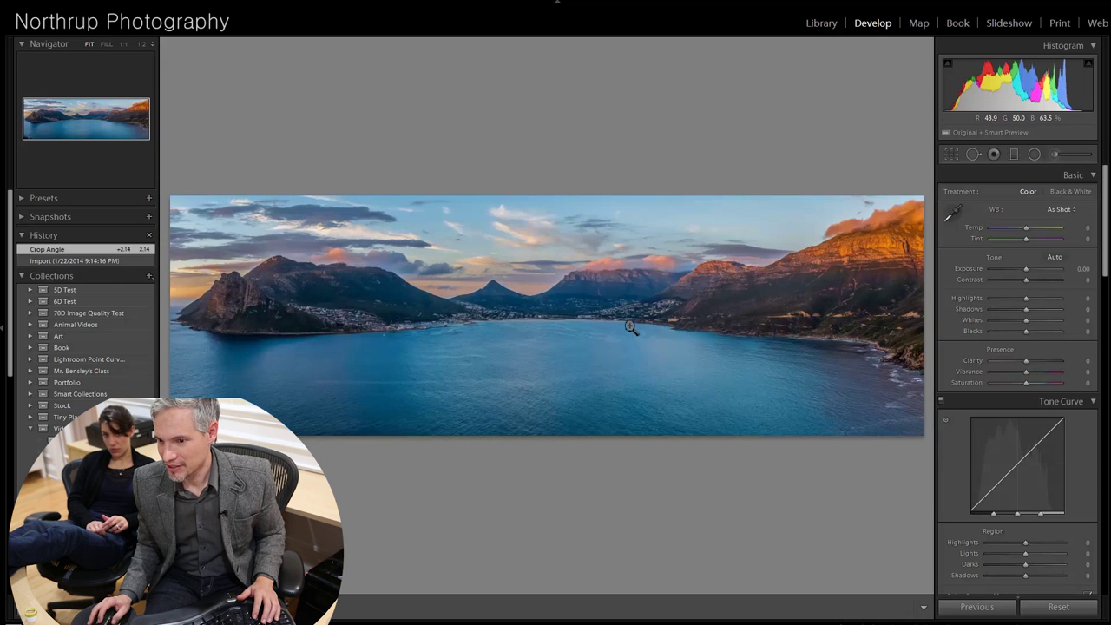
- Examine the panorama's clouds, central shoreline and sunlit right mountainside at close range, and return to the full photo
{"action": "left_click", "coordinate": [508, 228]}
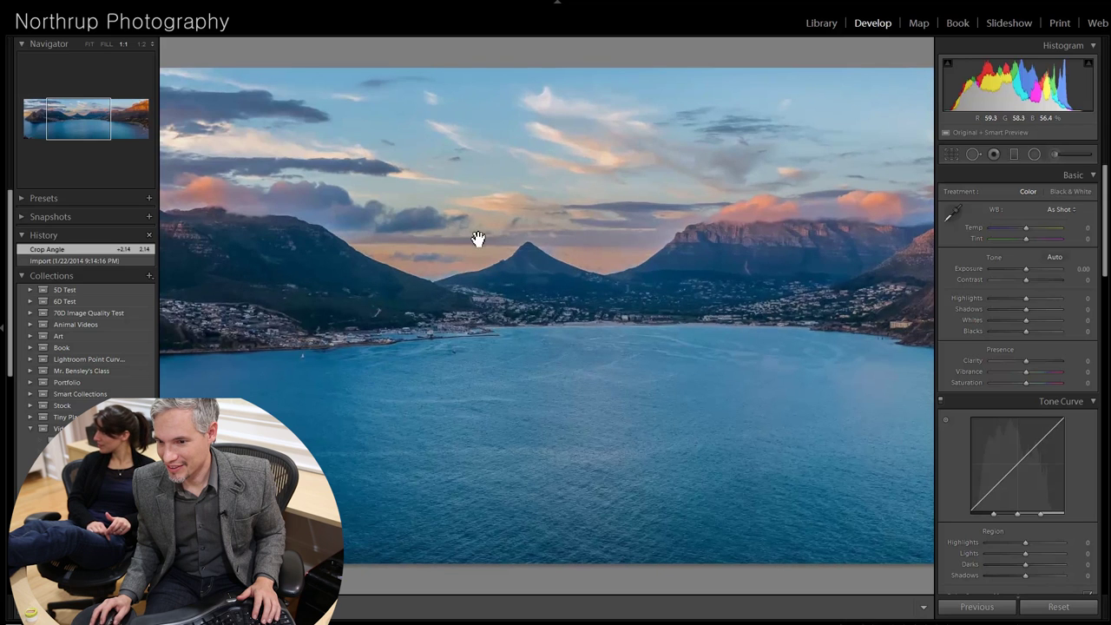
{"action": "left_click_drag", "start_coordinate": [302, 287], "coordinate": [588, 288]}
{"action": "left_click_drag", "start_coordinate": [377, 276], "coordinate": [382, 355]}
{"action": "left_click_drag", "start_coordinate": [796, 334], "coordinate": [245, 342]}
{"action": "left_click_drag", "start_coordinate": [635, 303], "coordinate": [424, 310]}
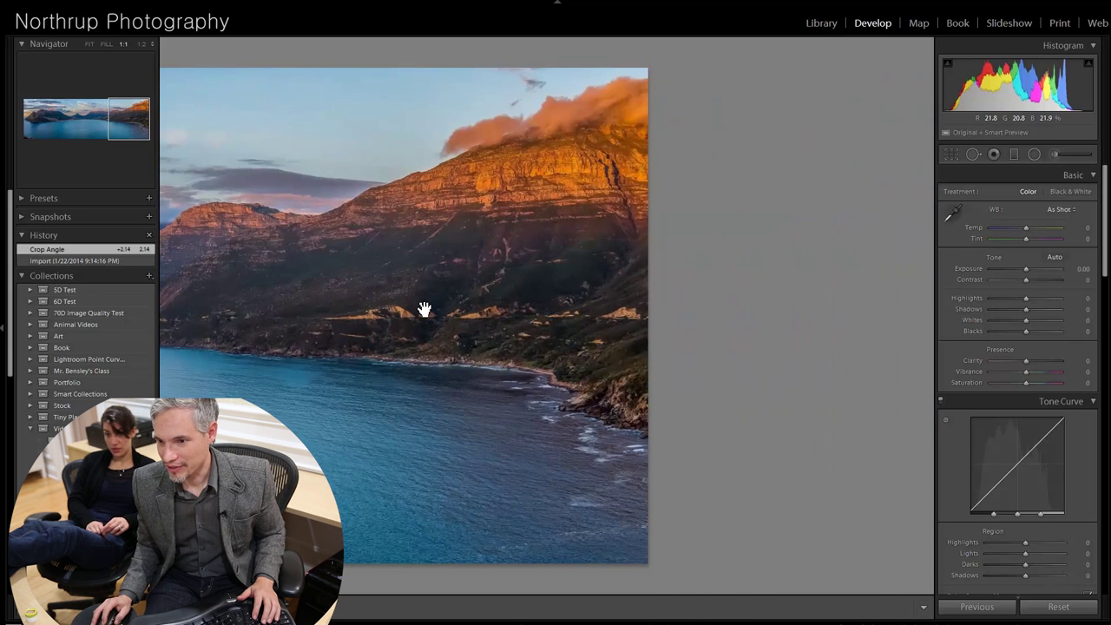
{"action": "key", "text": "ctrl+minus"}
{"action": "key", "text": "ctrl+minus"}
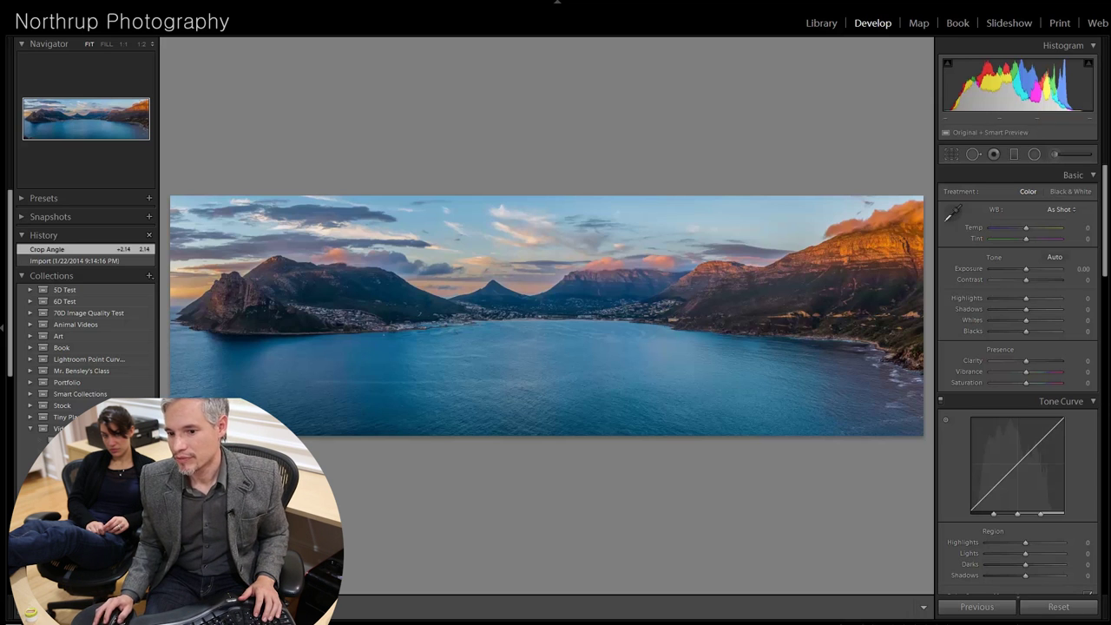
- Heal the water in the panorama's lower left with a size 77 Heal stroke, and go to the next photo, the penguin
{"action": "left_click", "coordinate": [973, 154]}
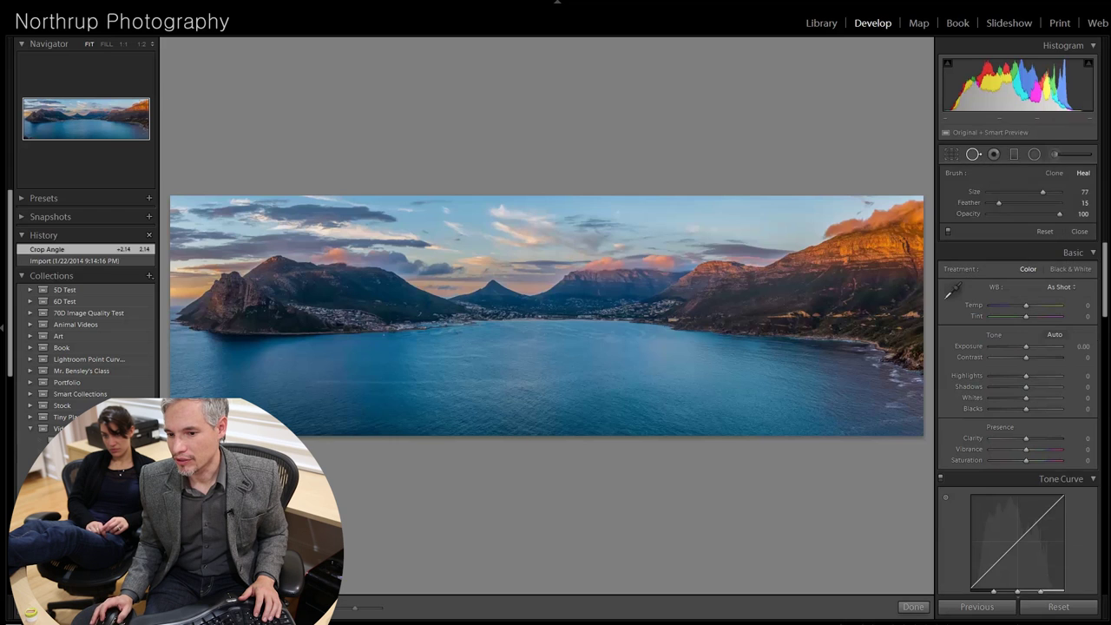
{"action": "mouse_move", "coordinate": [314, 288]}
{"action": "left_mouse_down"}
{"action": "mouse_move", "coordinate": [400, 297]}
{"action": "mouse_move", "coordinate": [342, 355]}
{"action": "mouse_move", "coordinate": [285, 392]}
{"action": "mouse_move", "coordinate": [263, 387]}
{"action": "left_mouse_up"}
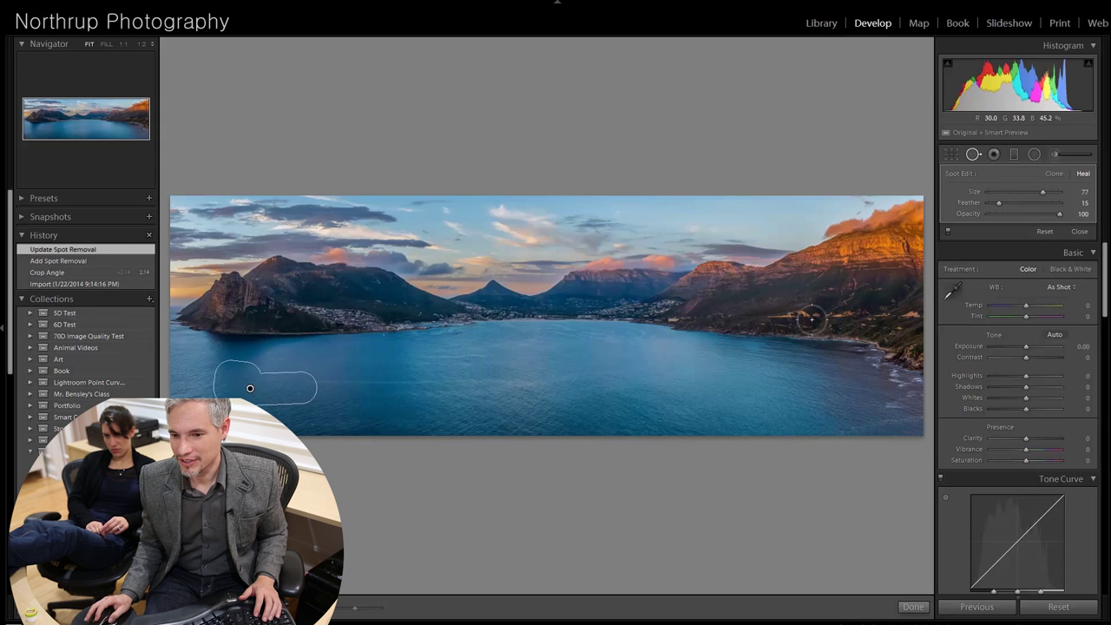
{"action": "left_click", "coordinate": [1079, 232]}
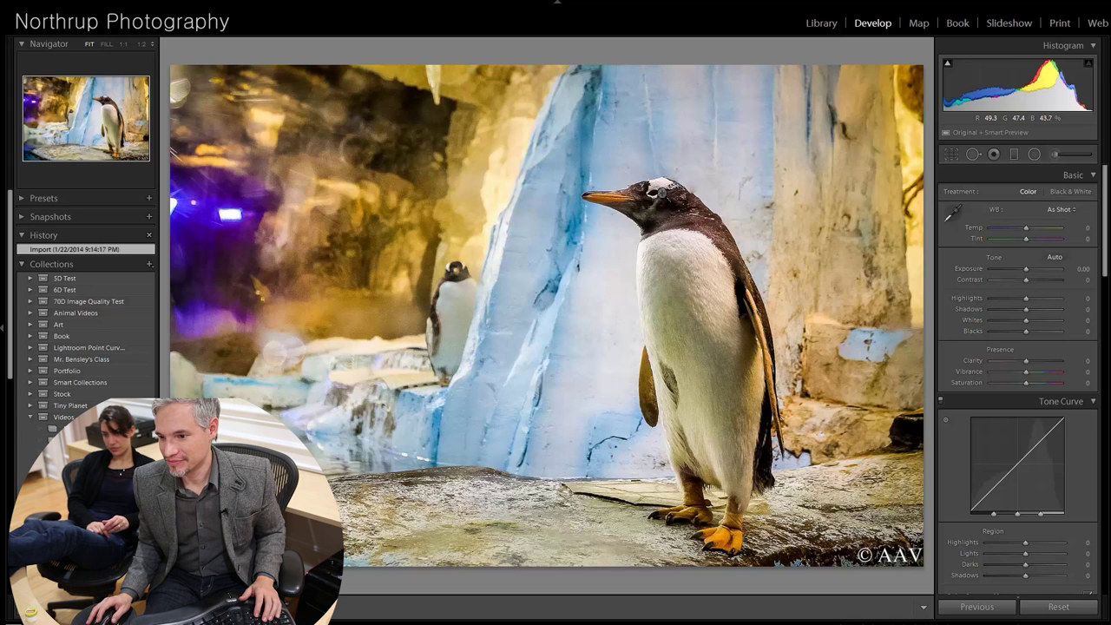
- Examine the penguin's face, white belly and feet at close range, and return to the full photo
{"action": "left_click", "coordinate": [662, 196]}
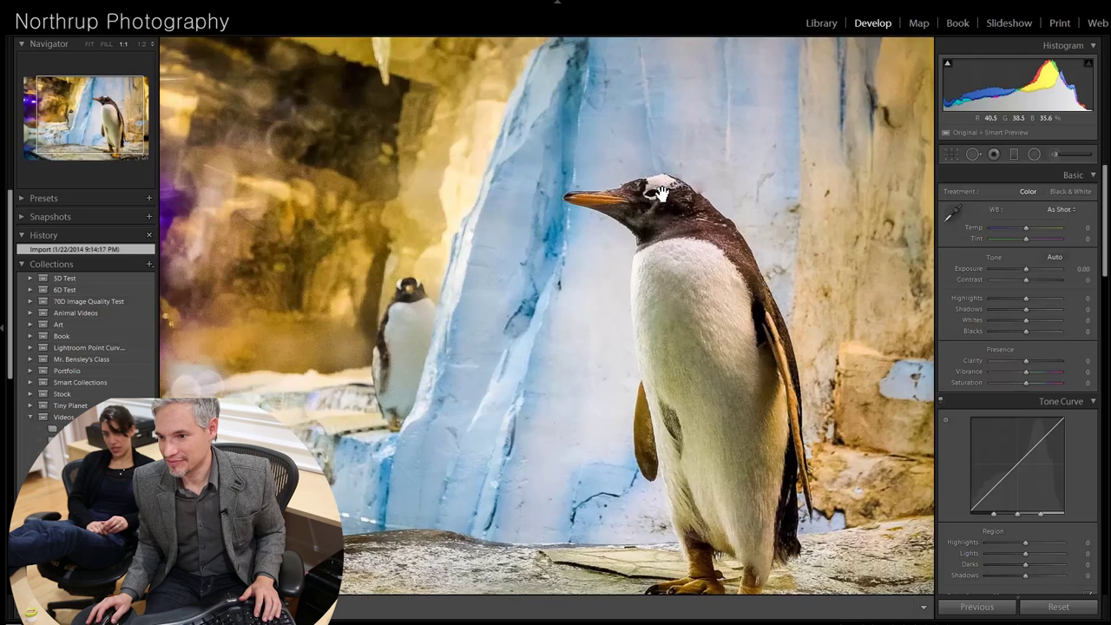
{"action": "left_click", "coordinate": [724, 330]}
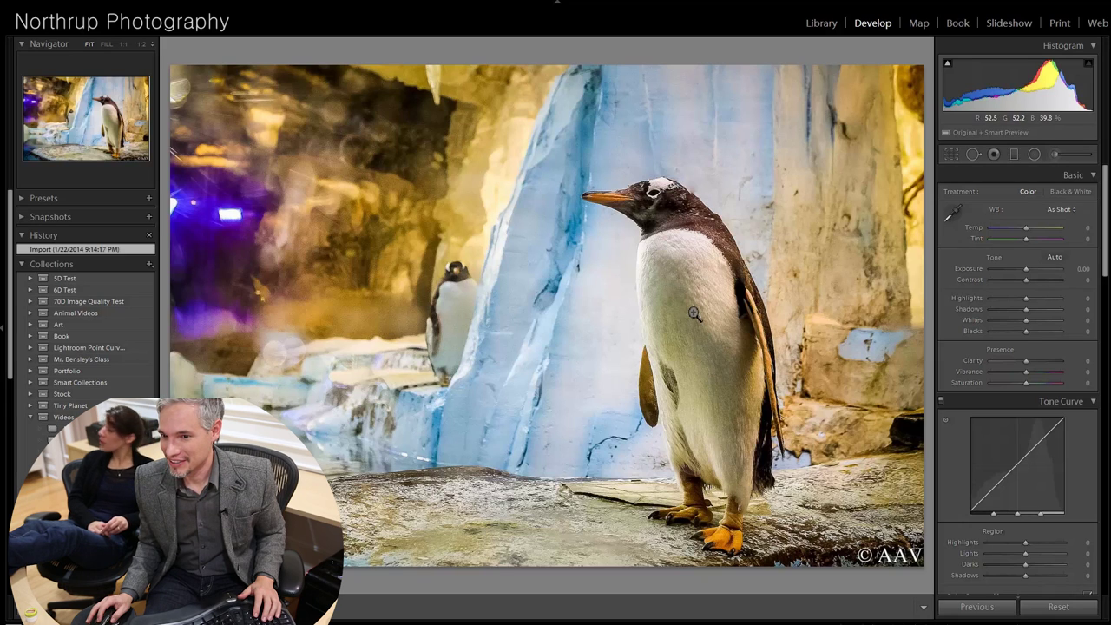
{"action": "left_click_drag", "start_coordinate": [712, 434], "coordinate": [727, 373]}
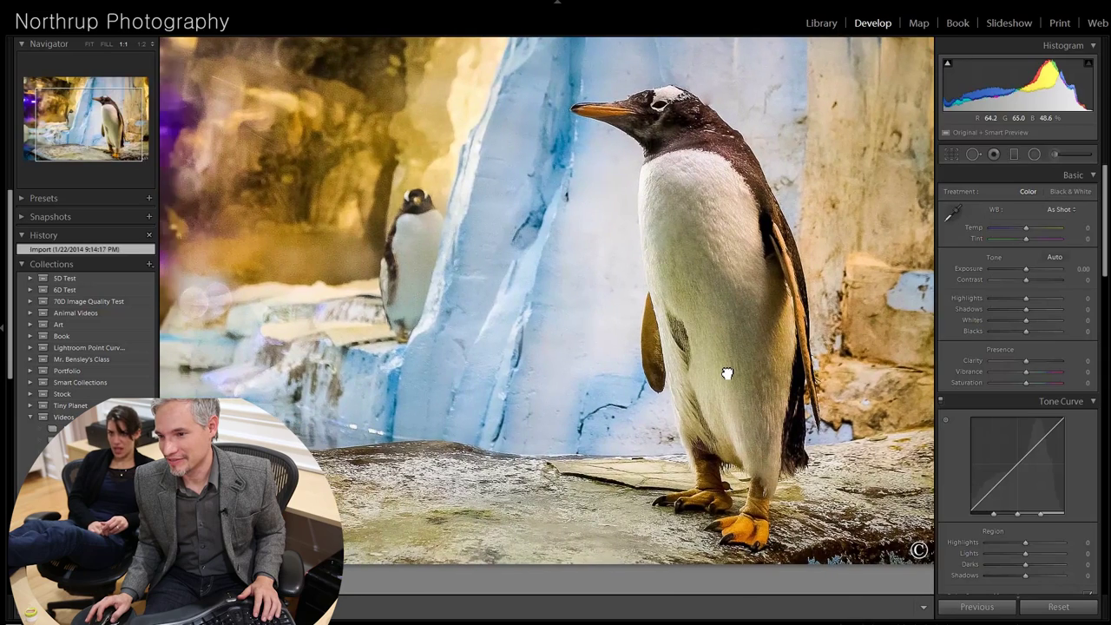
{"action": "left_click", "coordinate": [727, 372]}
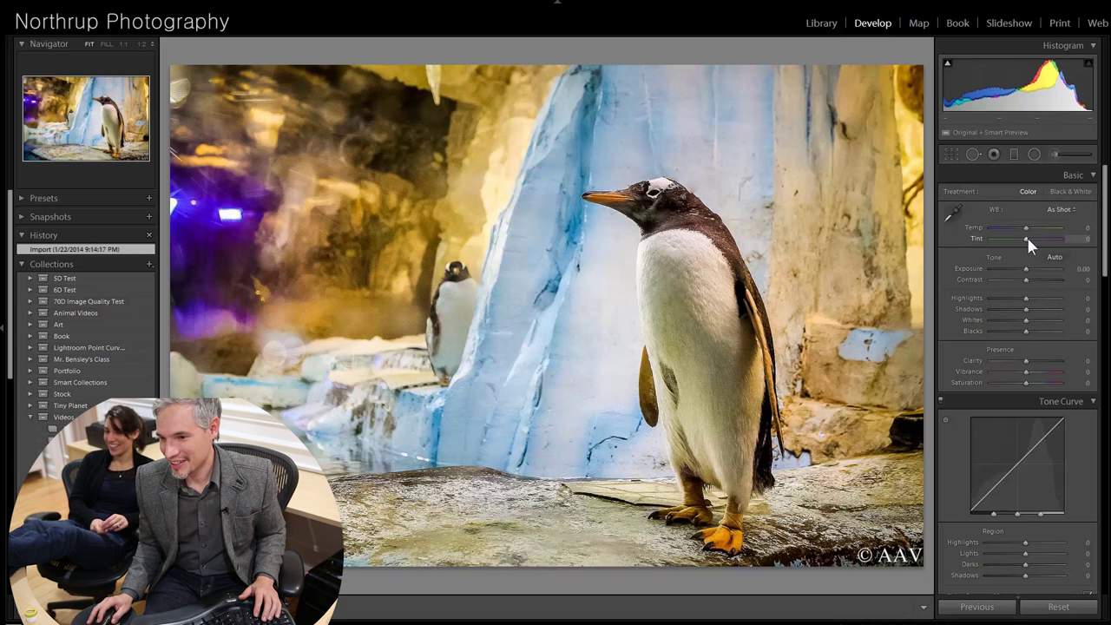
- Try custom white balances sampled from the penguin's white chest and its white head patch, restoring the imported state after each
{"action": "left_click", "coordinate": [954, 210]}
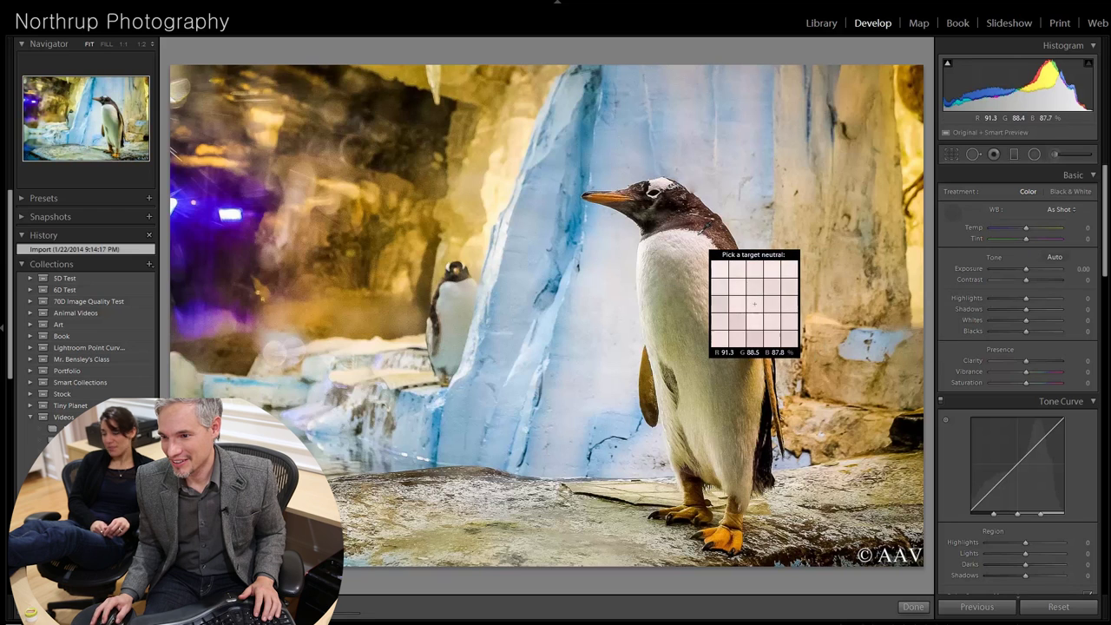
{"action": "left_click", "coordinate": [755, 303]}
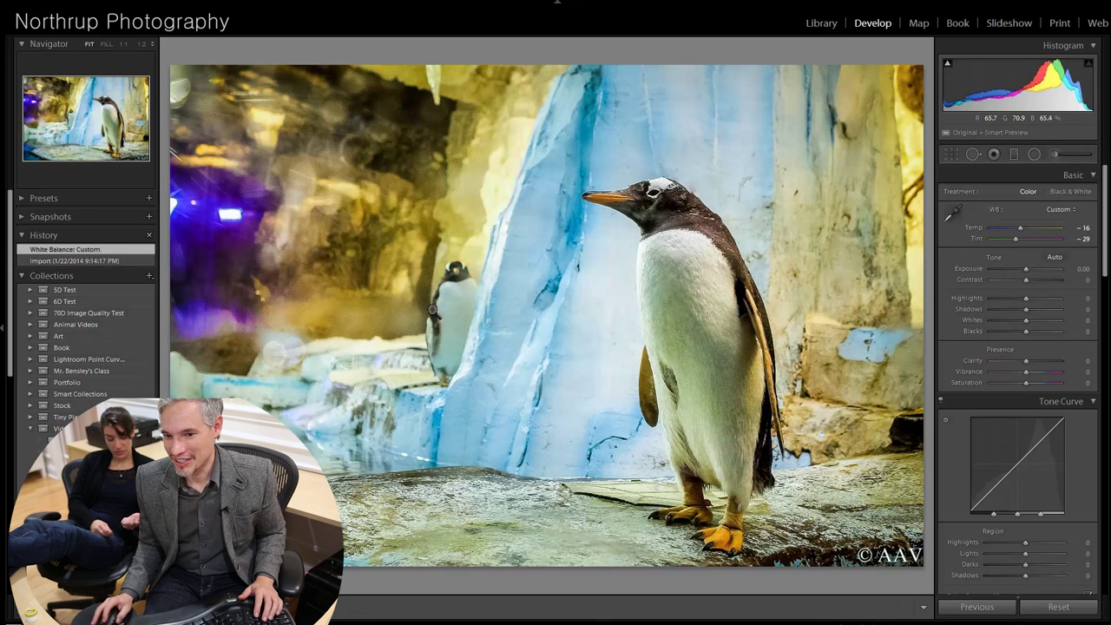
{"action": "left_click", "coordinate": [71, 260]}
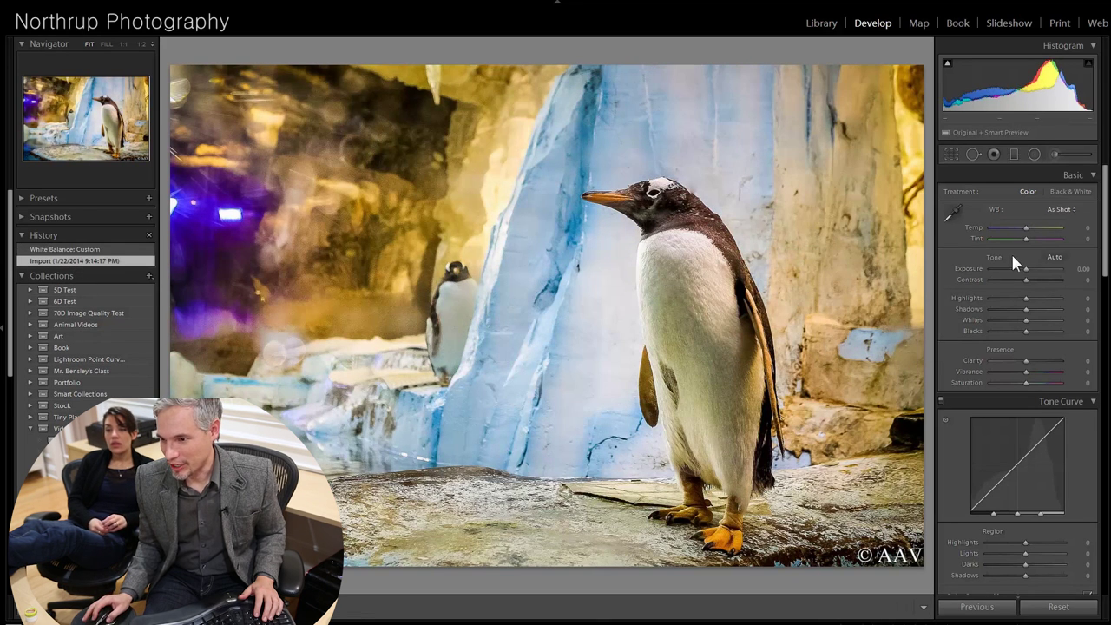
{"action": "left_click", "coordinate": [952, 217]}
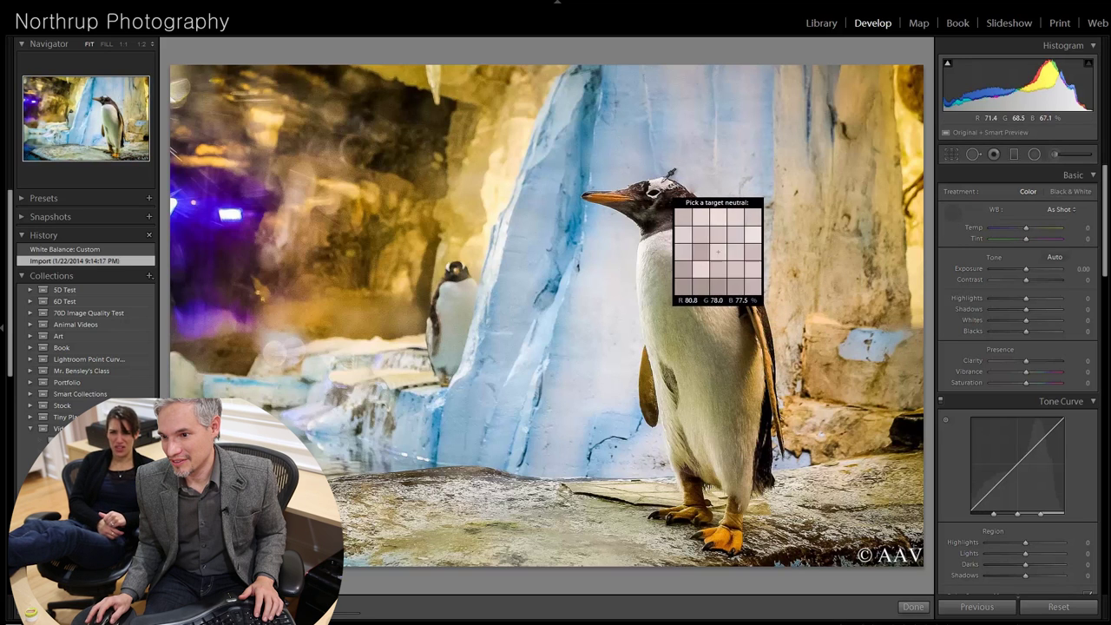
{"action": "left_click", "coordinate": [665, 178]}
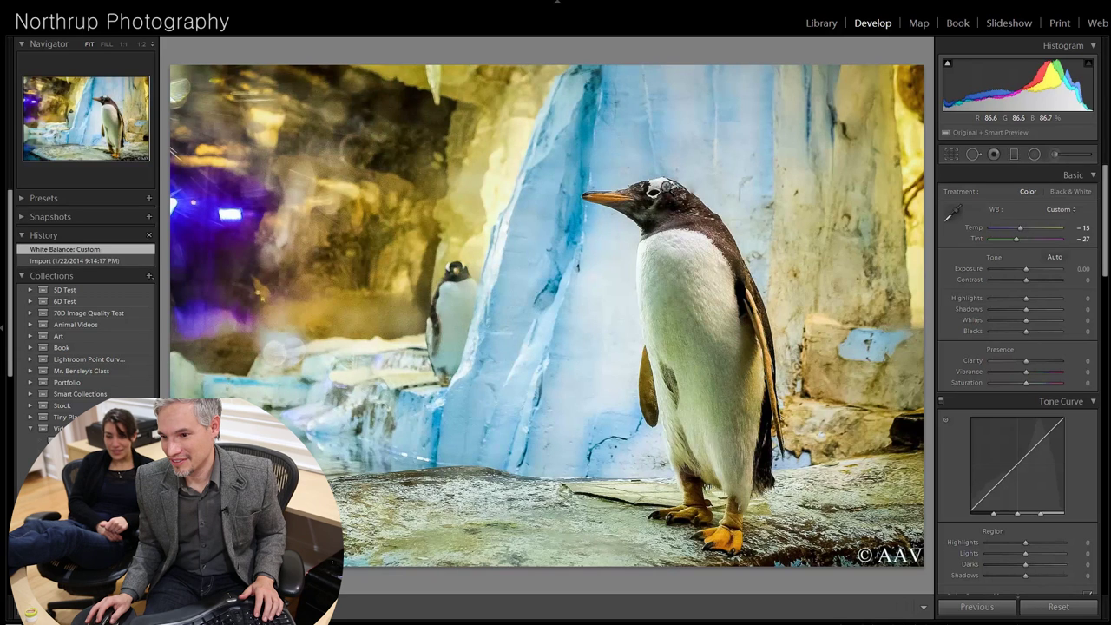
{"action": "left_click", "coordinate": [99, 260]}
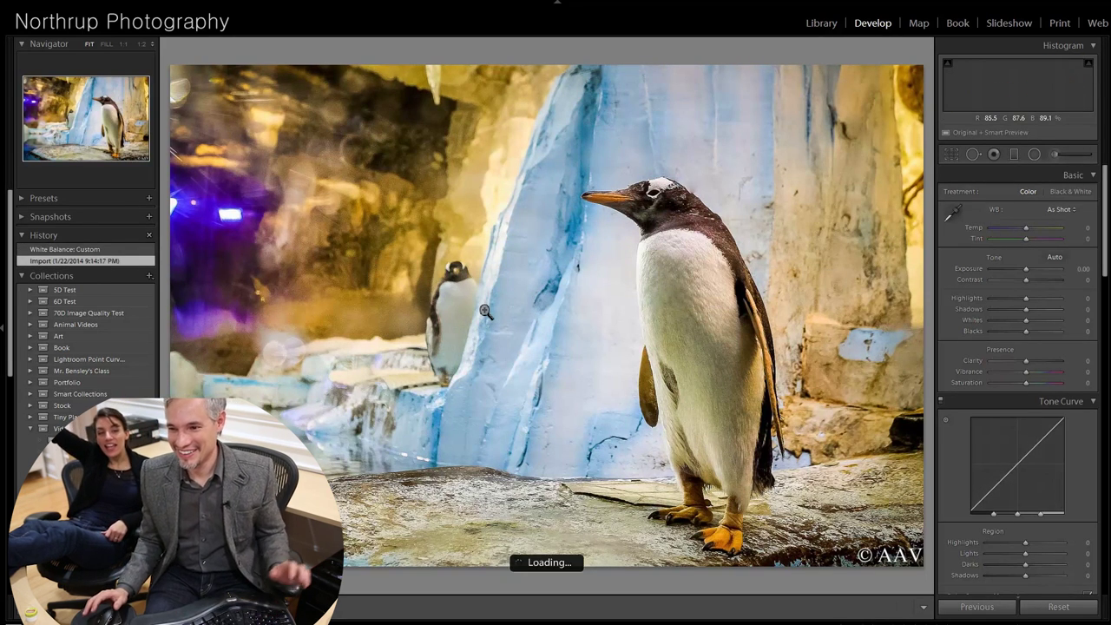
- Go to the next photo, the portrait of the bearded man in the white hat
{"action": "key", "text": "Right"}
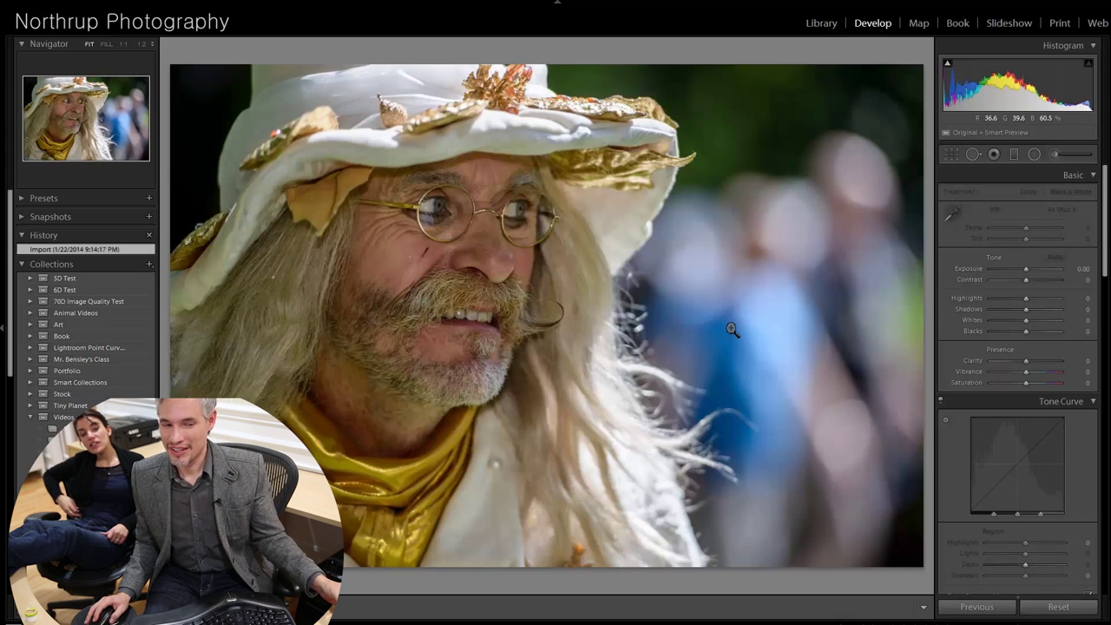
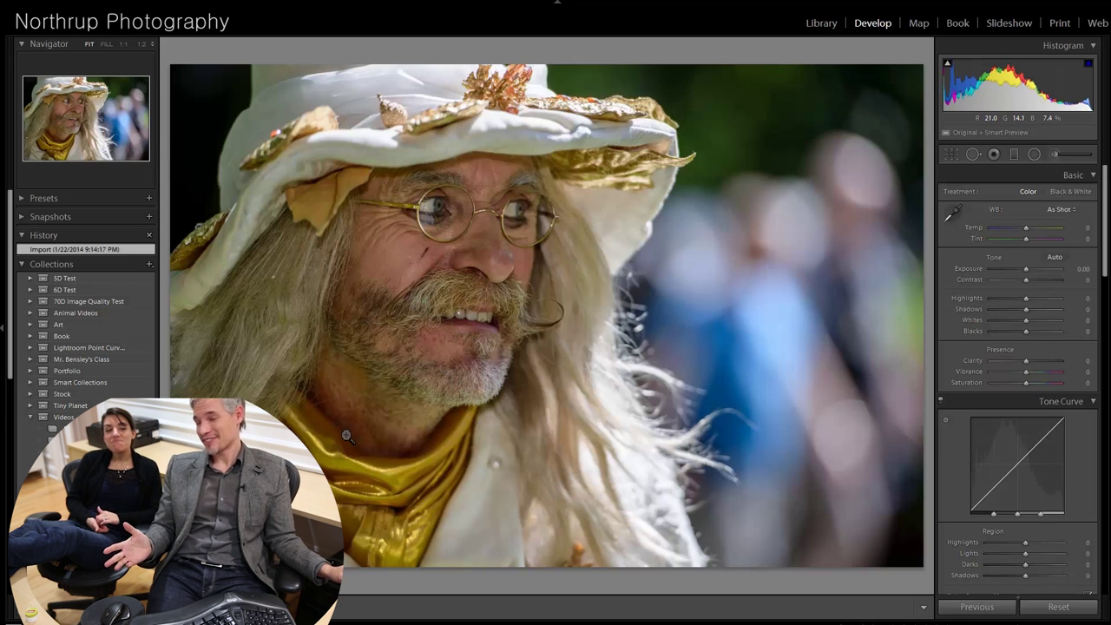
- Examine the bearded man's portrait at full size, checking the eyes, beard, hair and golden scarf
{"action": "left_click", "coordinate": [508, 239]}
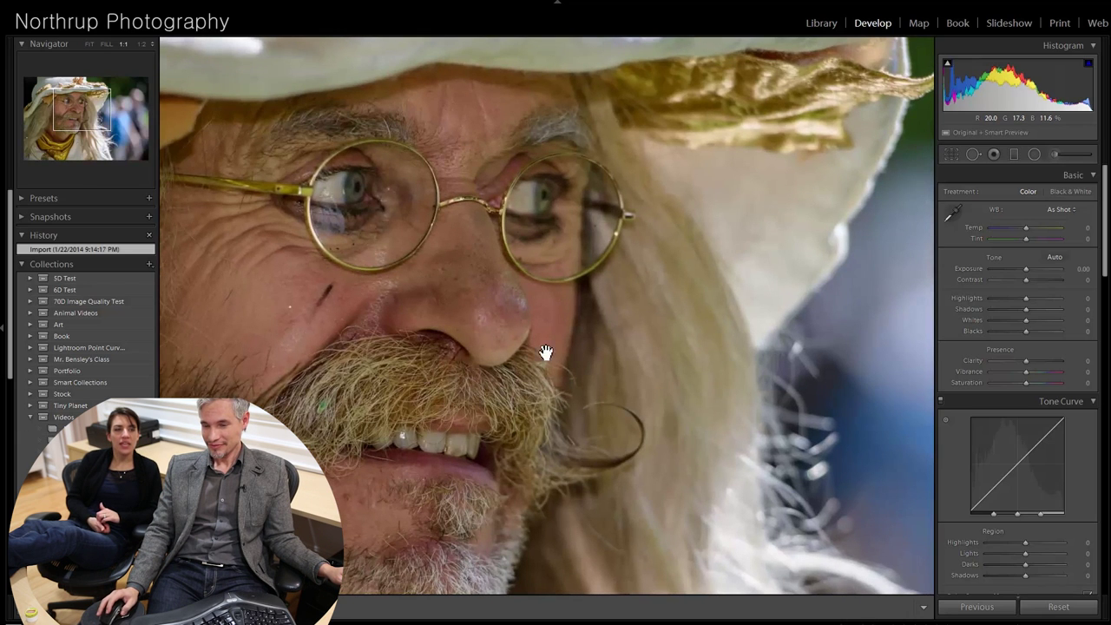
{"action": "left_click", "coordinate": [416, 360]}
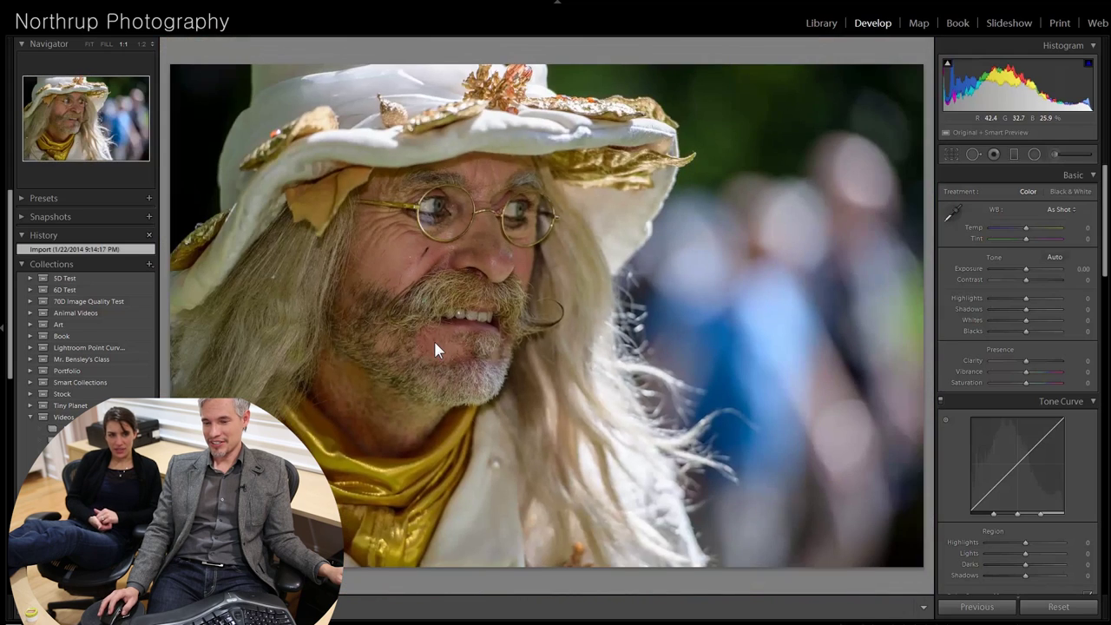
{"action": "left_click", "coordinate": [435, 343]}
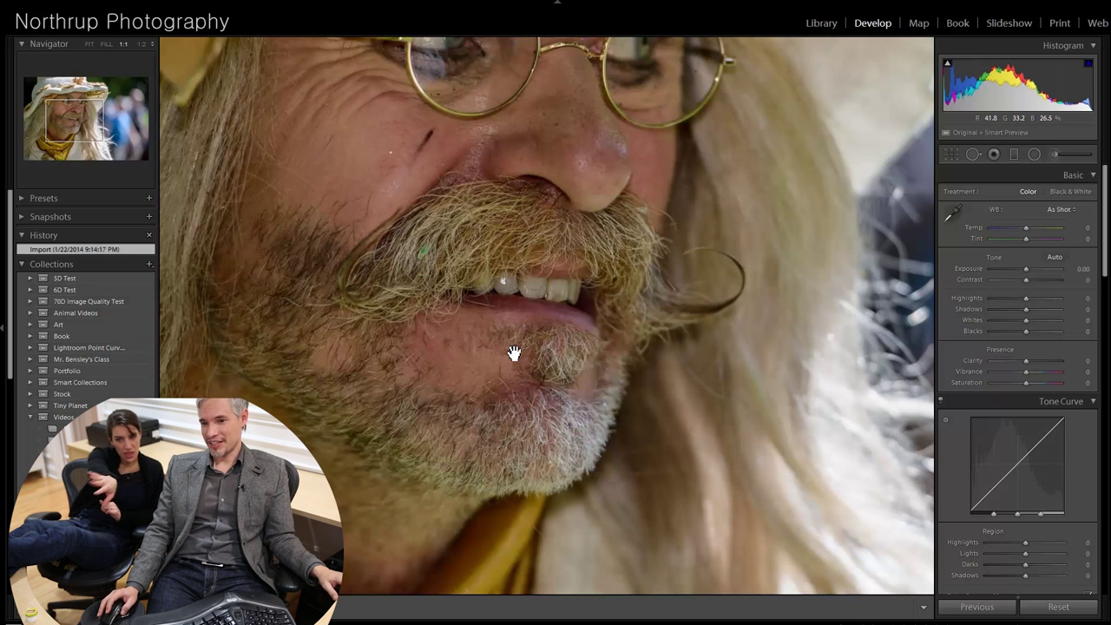
{"action": "left_click_drag", "start_coordinate": [353, 338], "coordinate": [681, 316]}
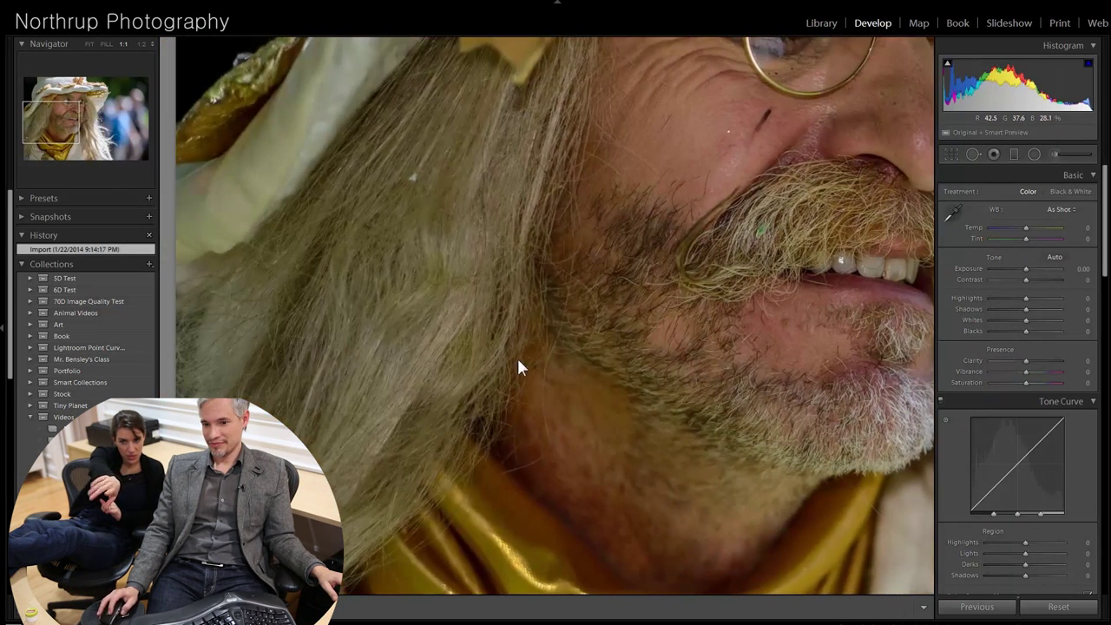
{"action": "left_click_drag", "start_coordinate": [518, 368], "coordinate": [548, 285]}
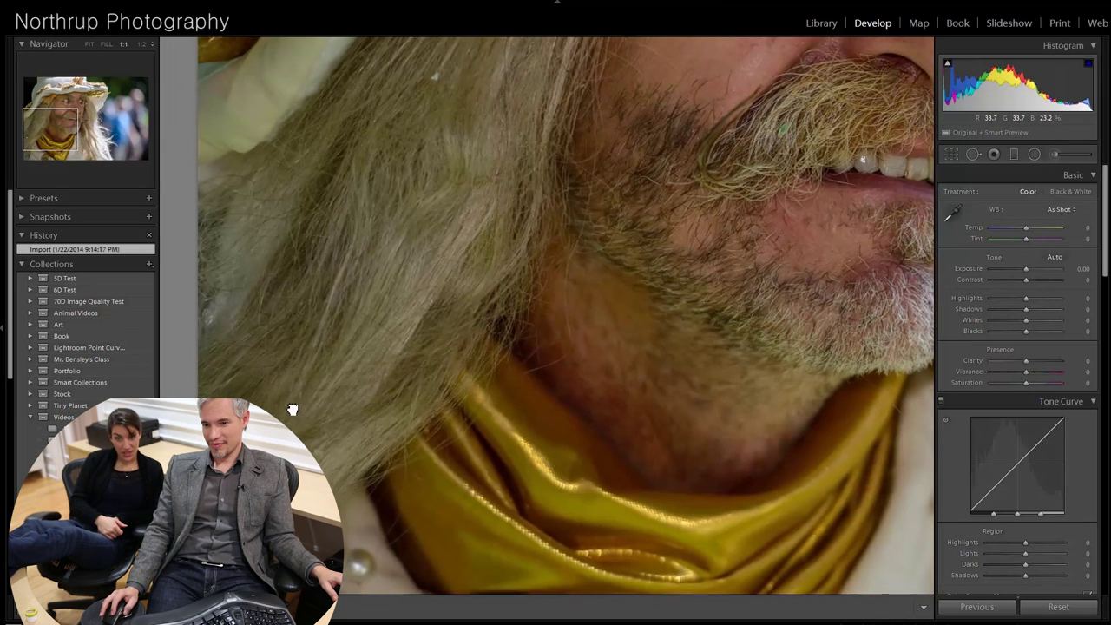
{"action": "left_click_drag", "start_coordinate": [290, 409], "coordinate": [322, 290]}
{"action": "left_click_drag", "start_coordinate": [434, 380], "coordinate": [422, 311]}
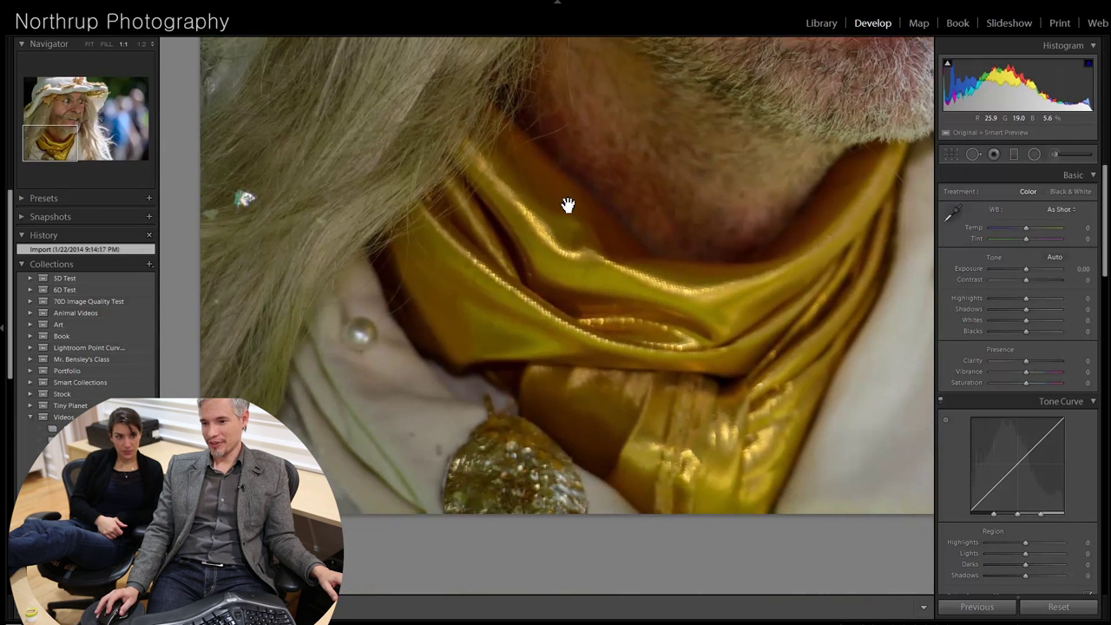
{"action": "left_click", "coordinate": [536, 112]}
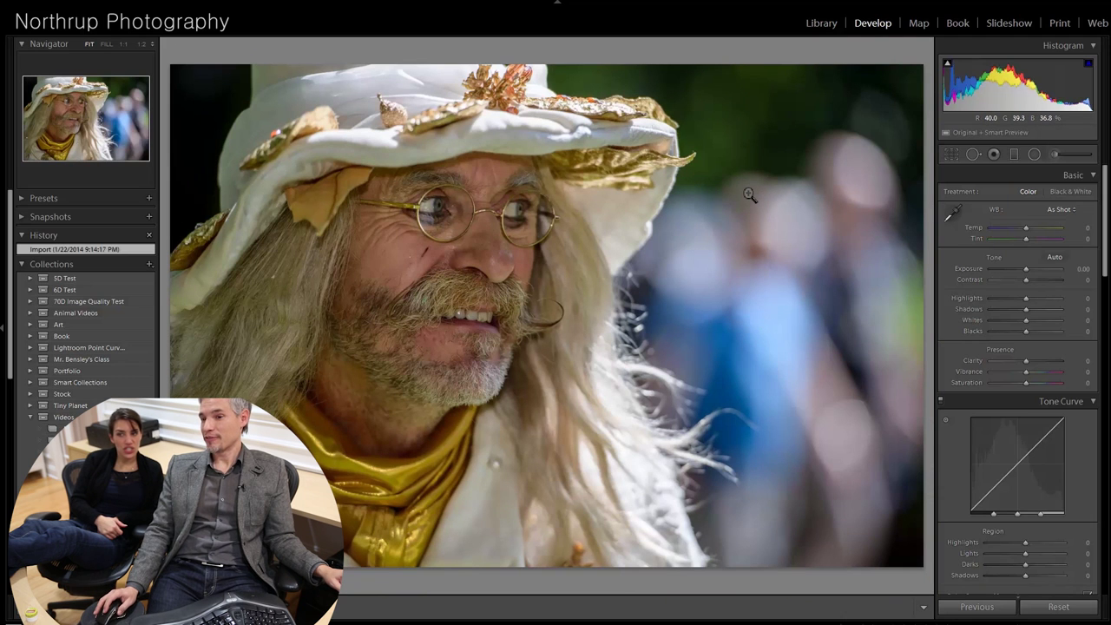
{"action": "left_click", "coordinate": [501, 216]}
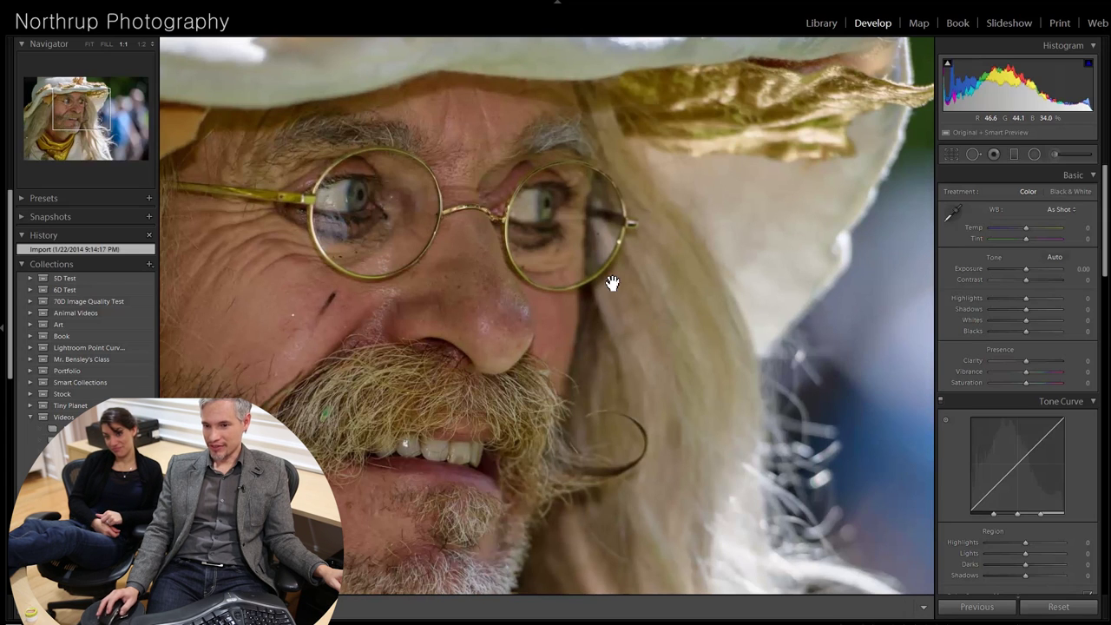
{"action": "left_click", "coordinate": [484, 360]}
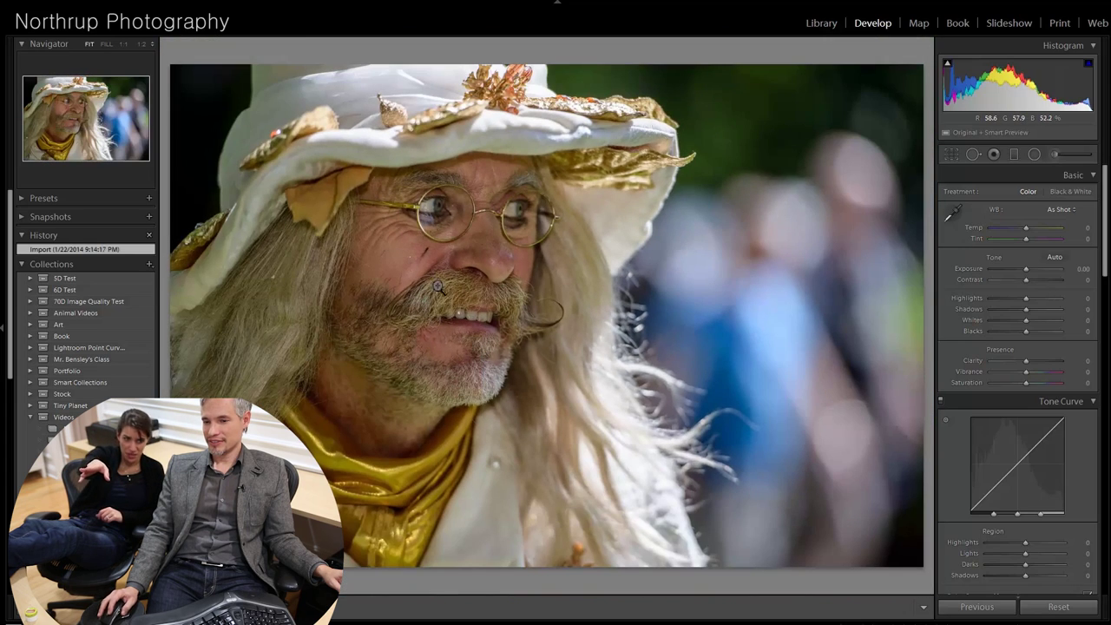
- Heal the green spot in the moustache and the dark mark on the cheek with Spot Removal
{"action": "left_click", "coordinate": [455, 311]}
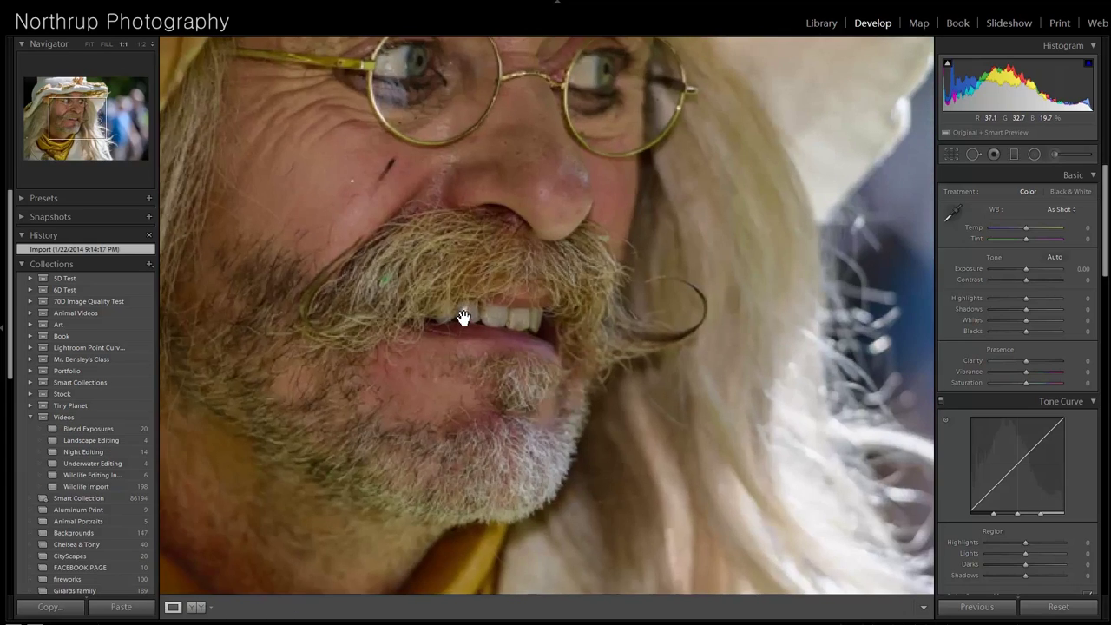
{"action": "left_click", "coordinate": [973, 154]}
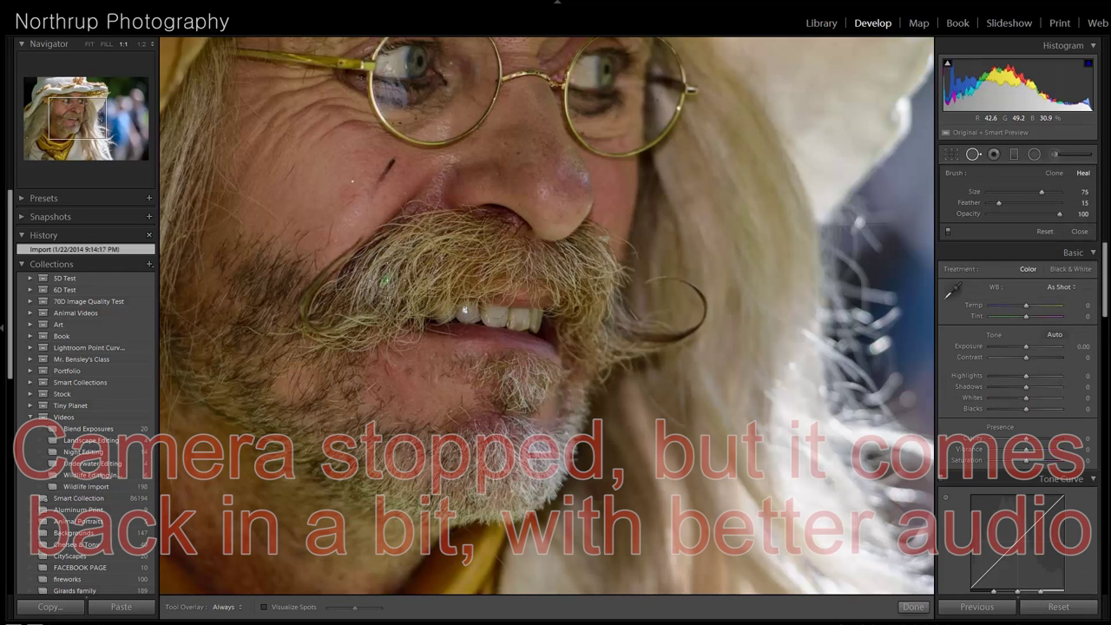
{"action": "left_click", "coordinate": [387, 279]}
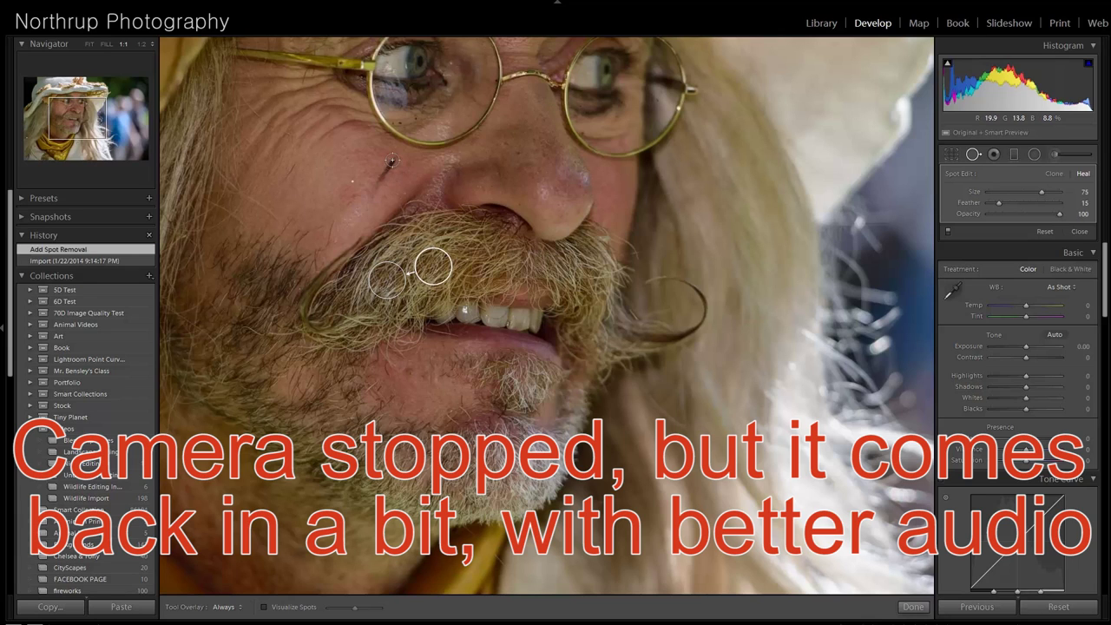
{"action": "left_click_drag", "start_coordinate": [391, 160], "coordinate": [369, 206]}
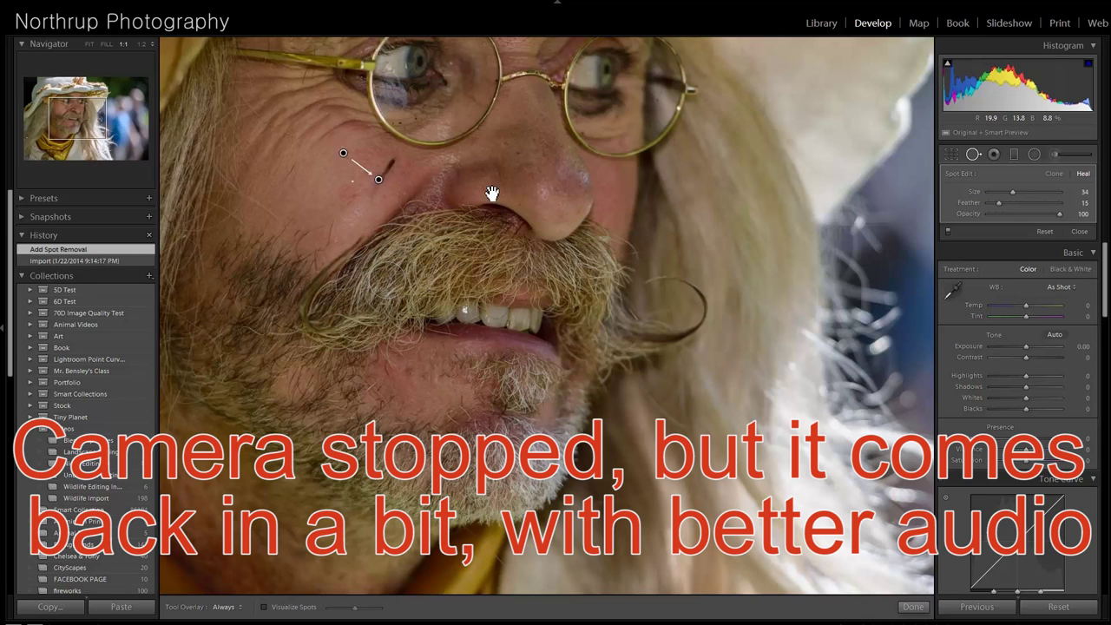
{"action": "left_click", "coordinate": [1082, 232]}
{"action": "left_click", "coordinate": [547, 293]}
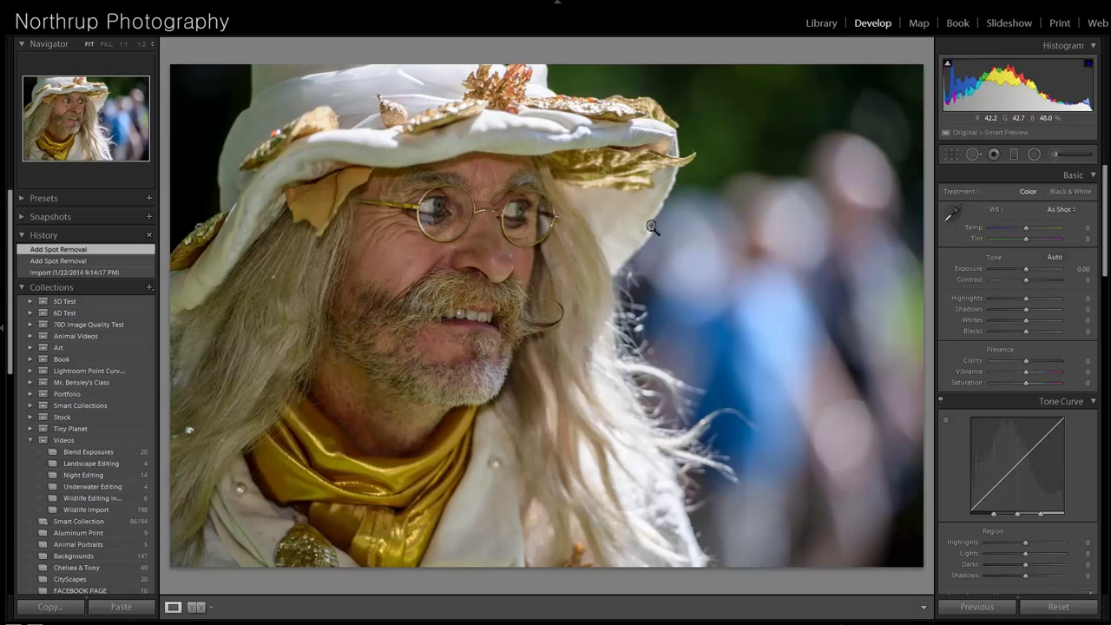
- Move on to the goose photo, raise its exposure to +0.54 and inspect the goose's head and neck up close
{"action": "key", "text": "Right"}
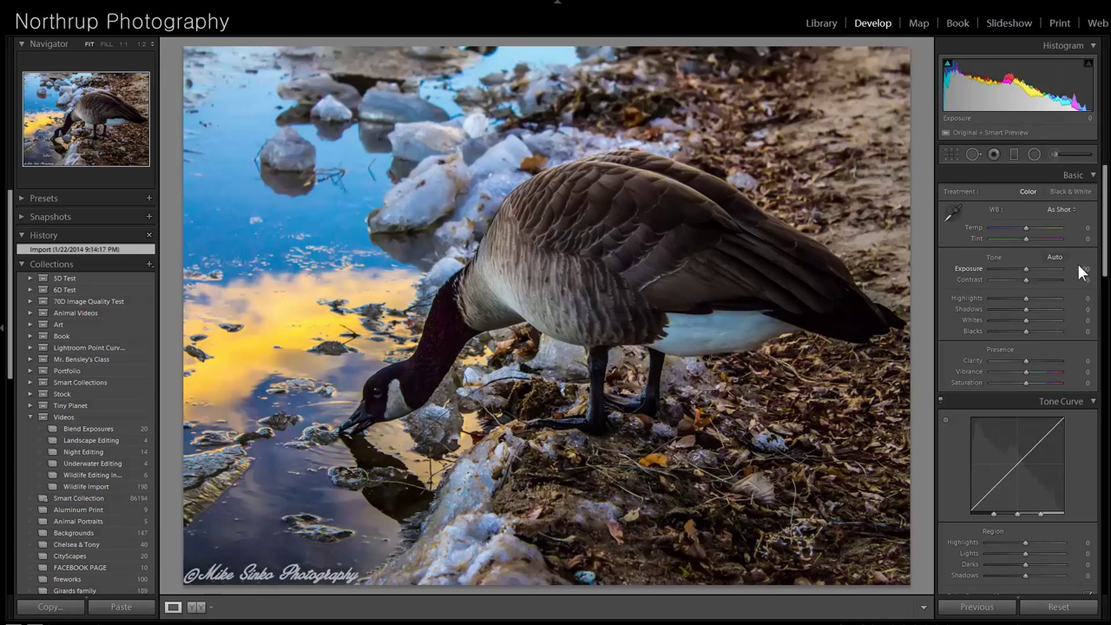
{"action": "left_click_drag", "start_coordinate": [1027, 269], "coordinate": [1031, 269]}
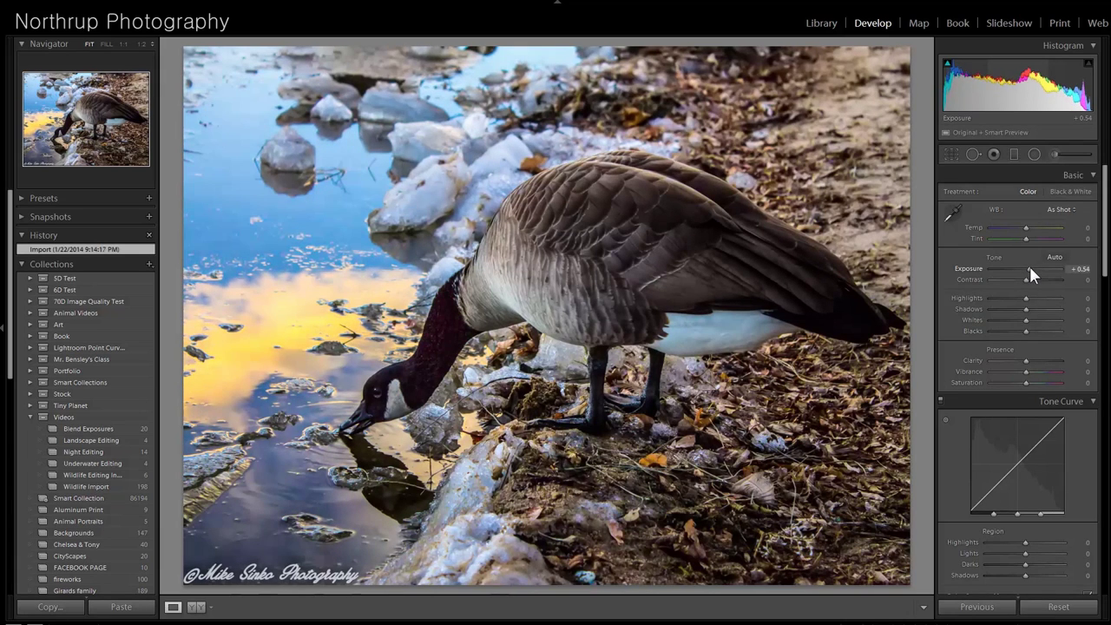
{"action": "left_click", "coordinate": [373, 420]}
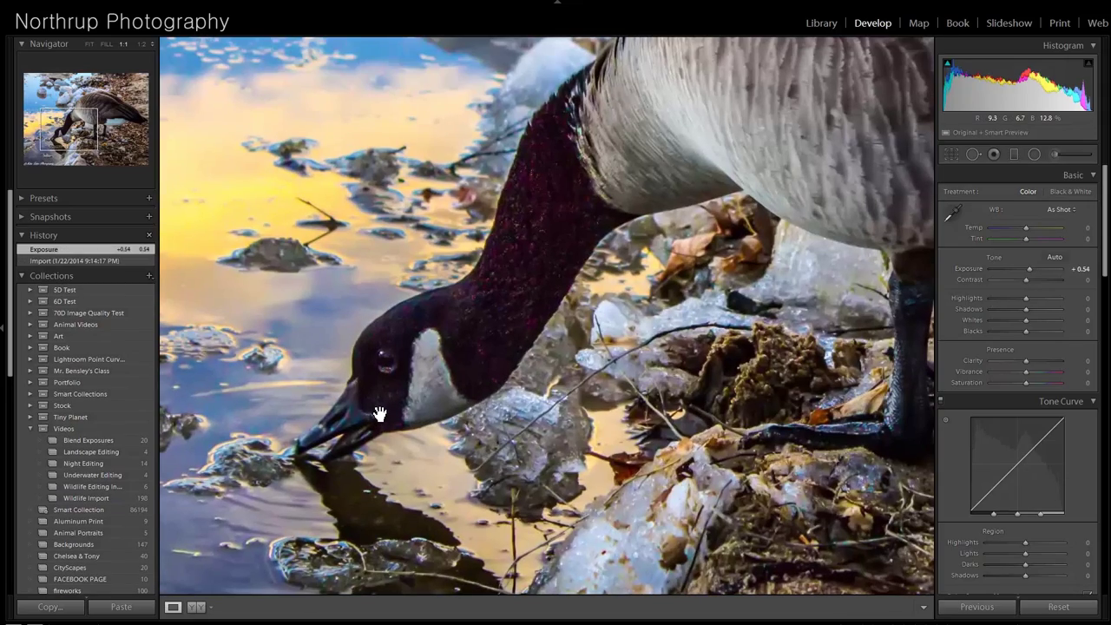
{"action": "left_click", "coordinate": [384, 410]}
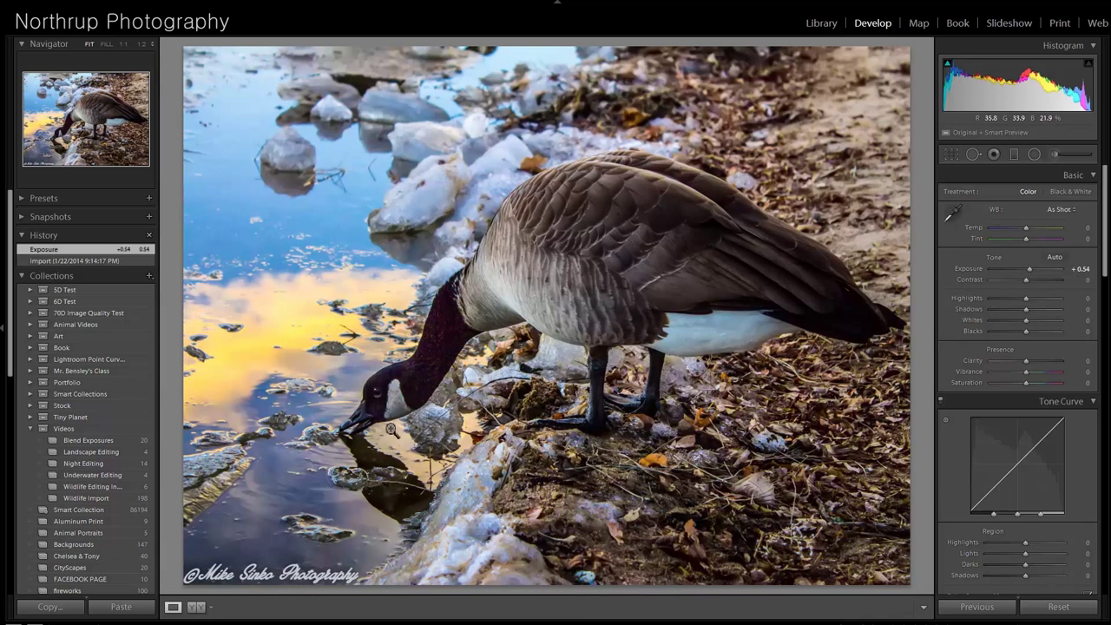
{"action": "left_click", "coordinate": [364, 429]}
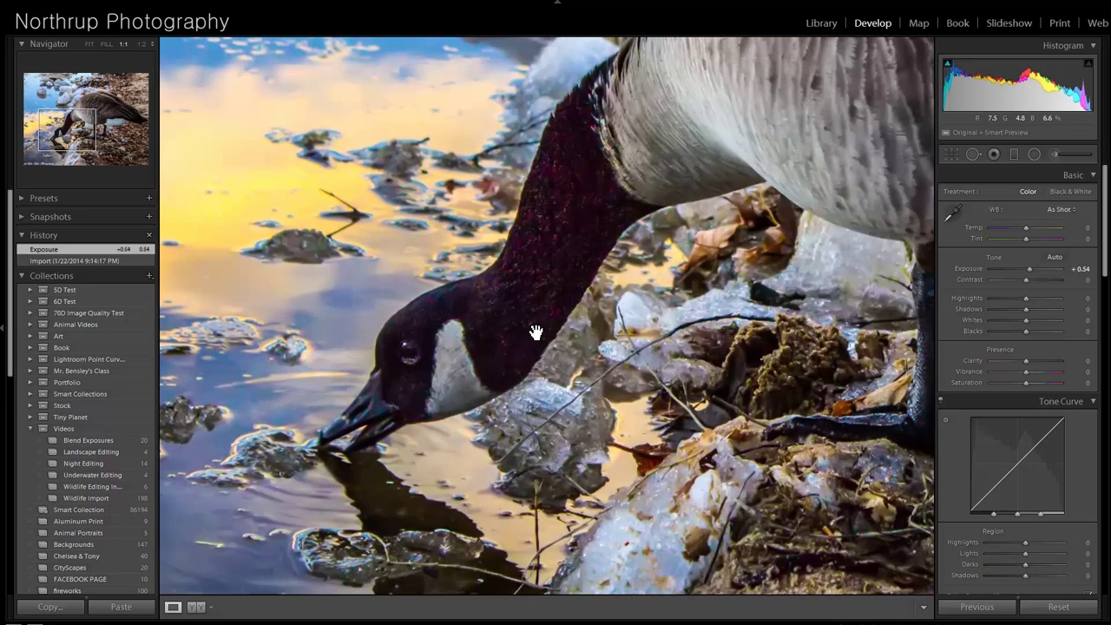
{"action": "left_click", "coordinate": [510, 321]}
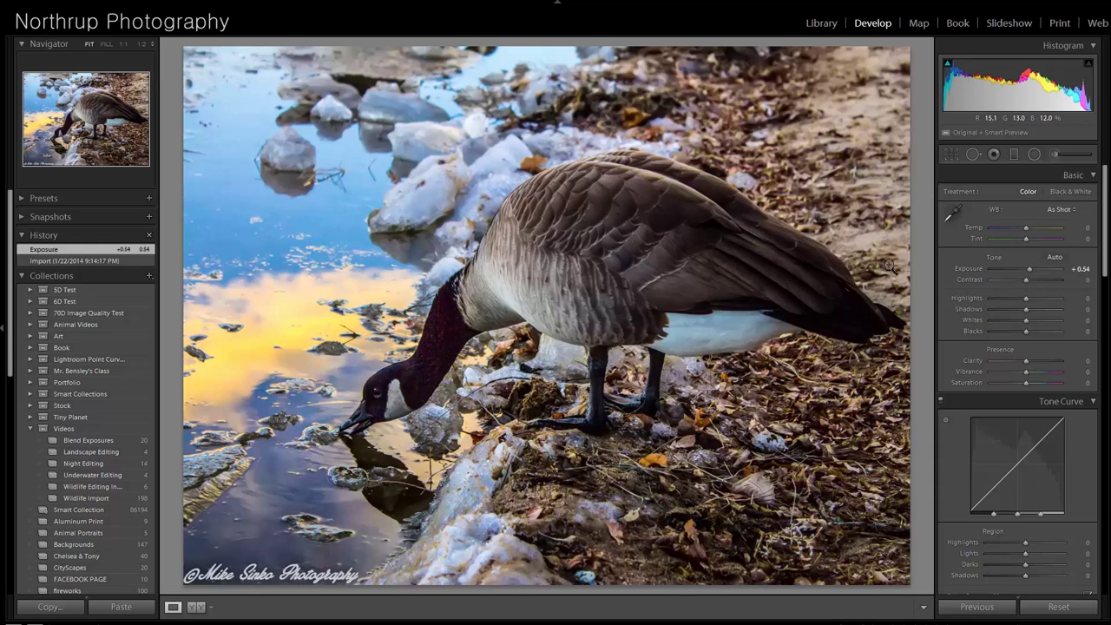
- Set the goose photo's shadows to +24 and compare the edit with the imported version, checking the neck up close
{"action": "left_click_drag", "start_coordinate": [1023, 310], "coordinate": [1033, 321]}
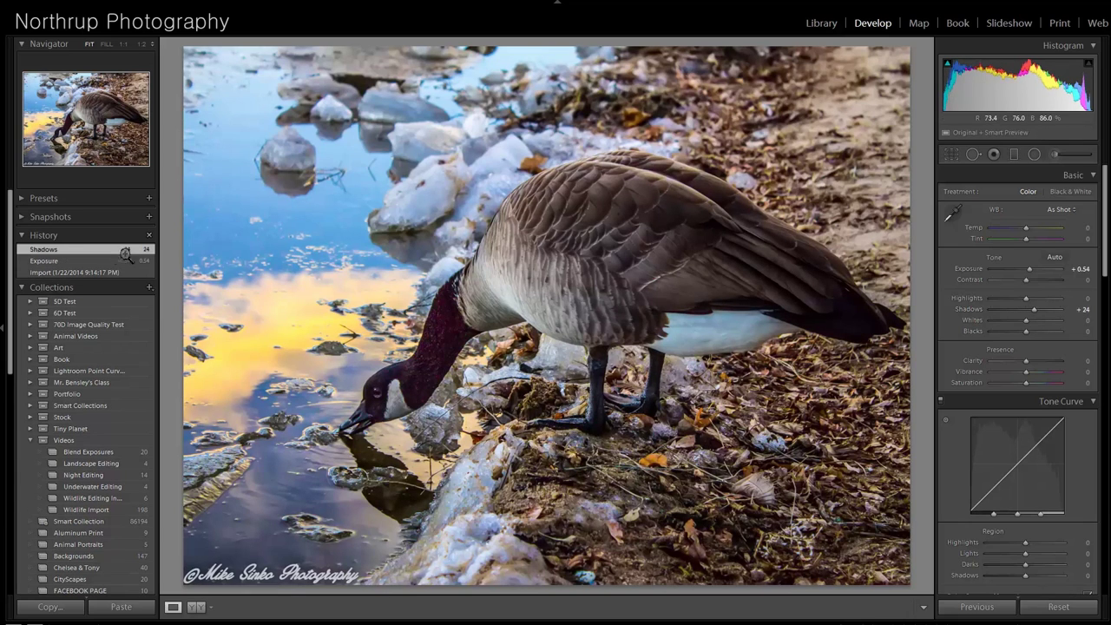
{"action": "left_click", "coordinate": [74, 272]}
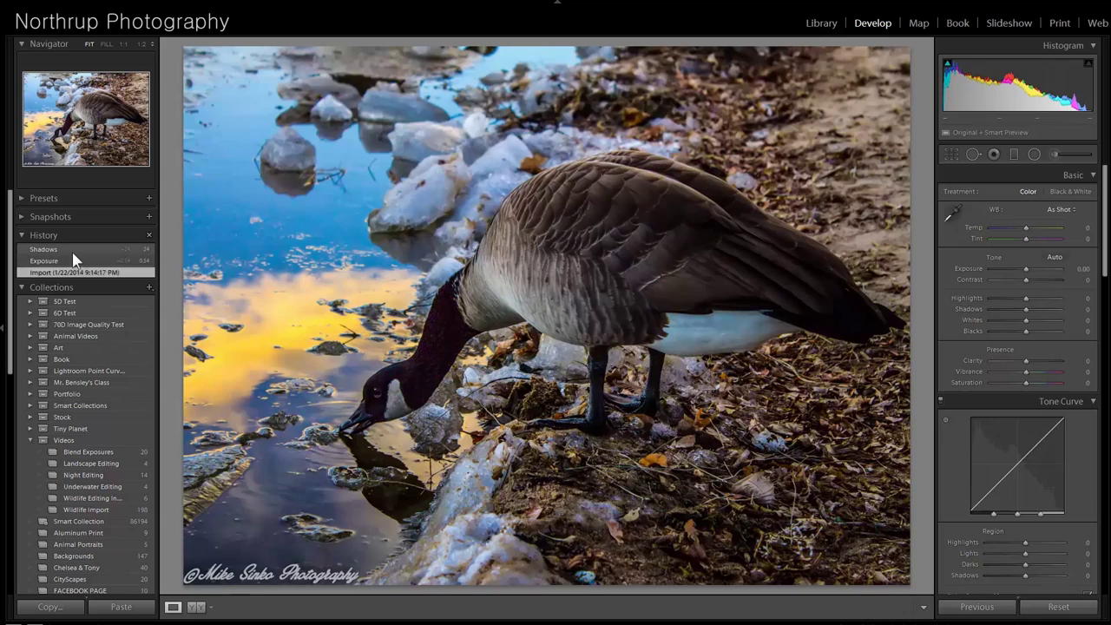
{"action": "left_click", "coordinate": [73, 251]}
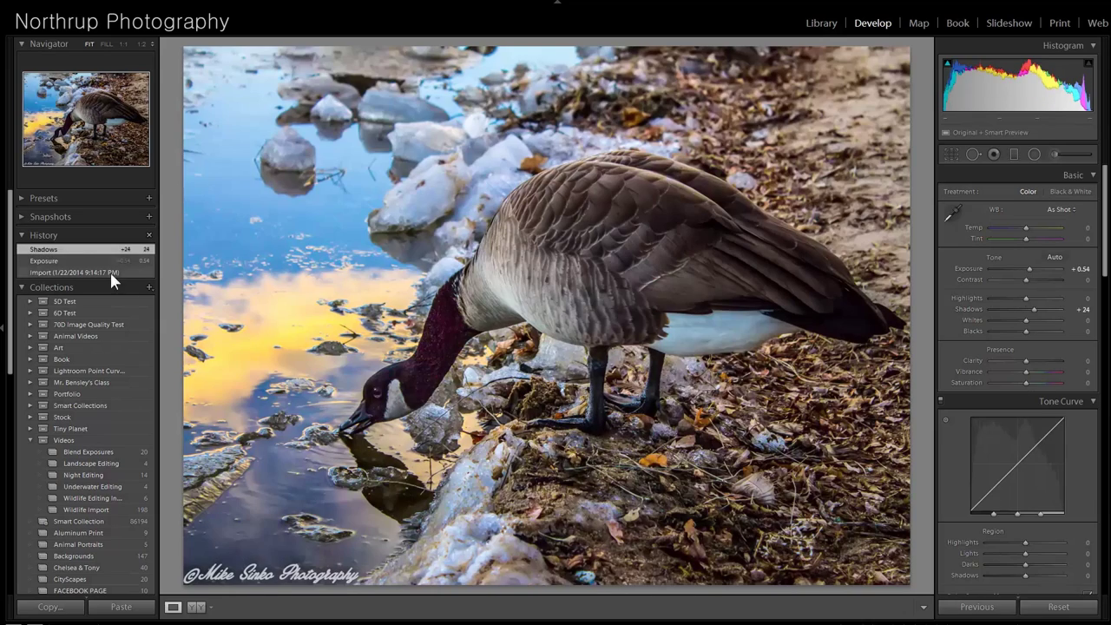
{"action": "left_click", "coordinate": [409, 391]}
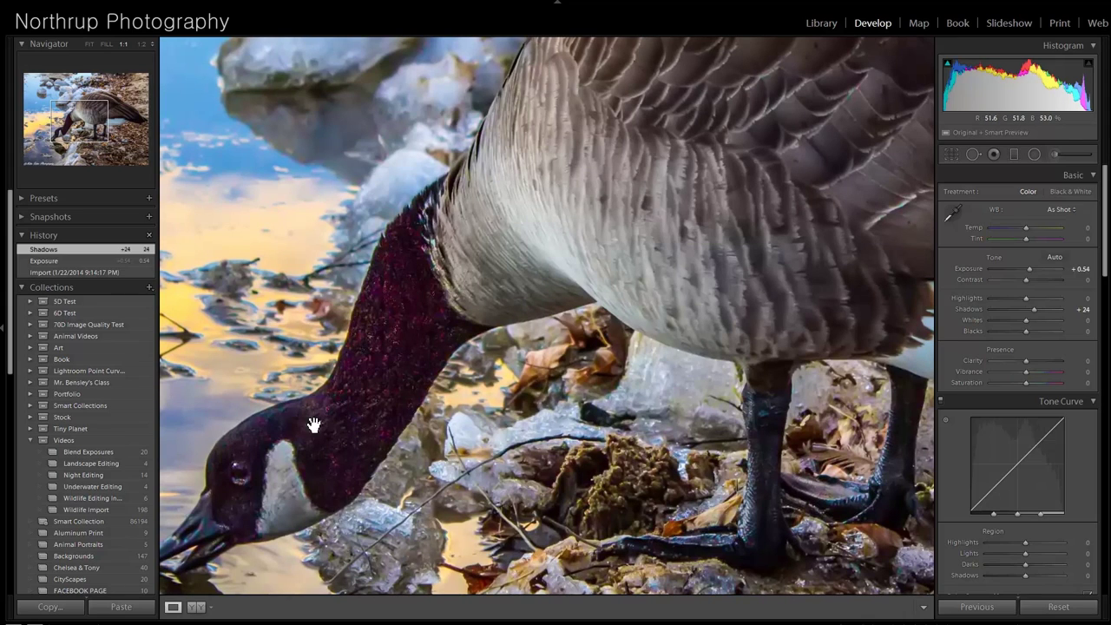
{"action": "left_click", "coordinate": [407, 338]}
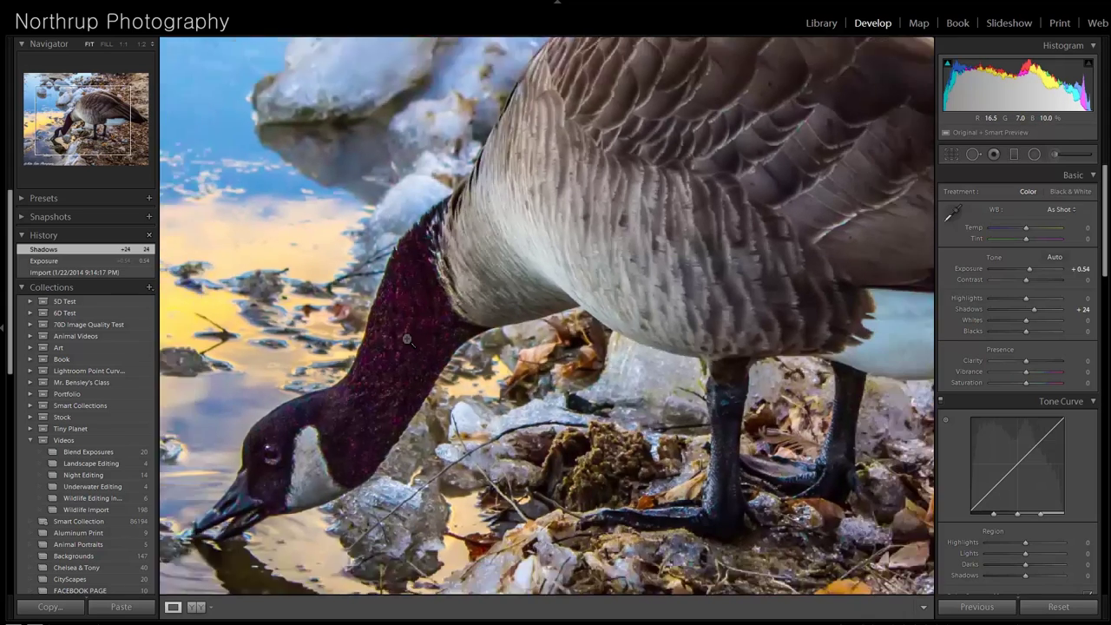
- Move on to the black-and-white warthog photo and set highlights to -100, exposure to -0.04 and clarity to +67
{"action": "key", "text": "Right"}
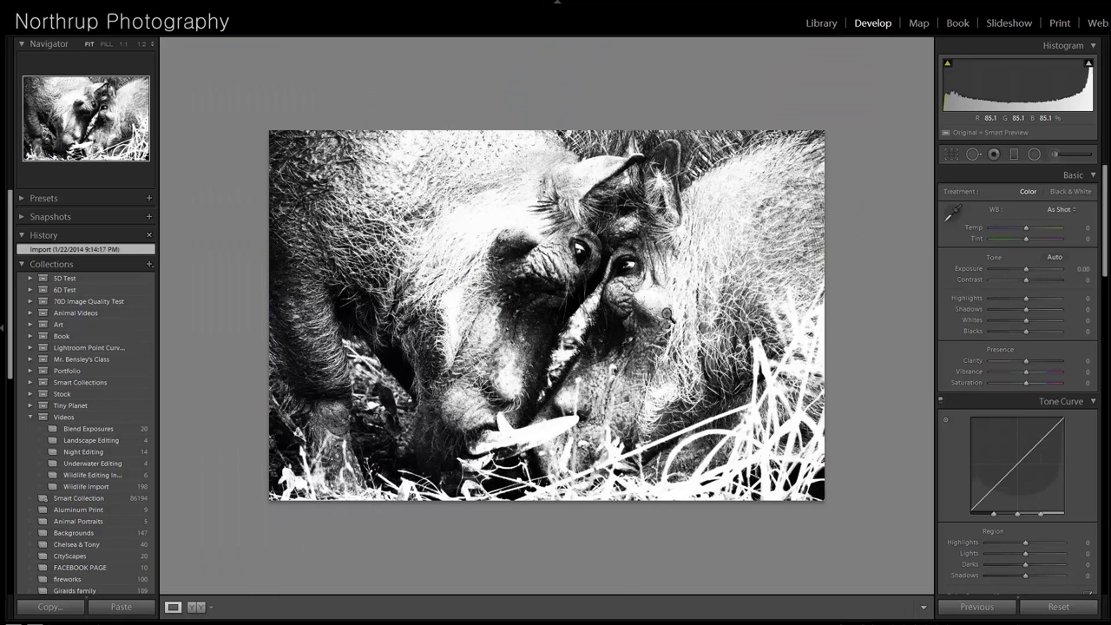
{"action": "left_click", "coordinate": [665, 310]}
{"action": "left_click", "coordinate": [1018, 296]}
{"action": "left_click_drag", "start_coordinate": [1014, 299], "coordinate": [983, 299]}
{"action": "left_click", "coordinate": [1025, 268]}
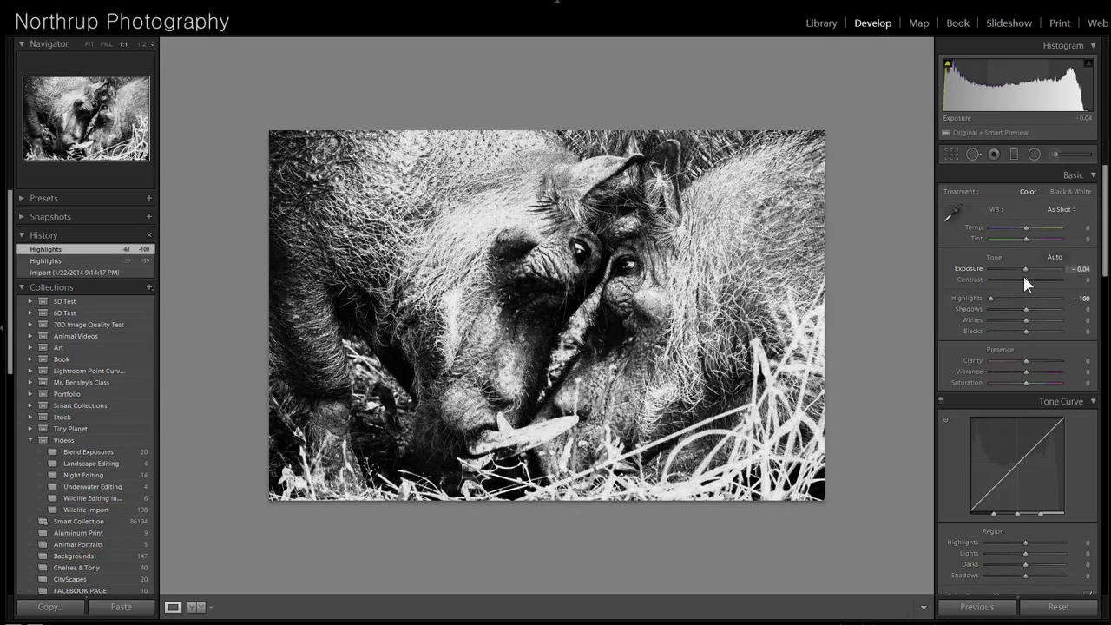
{"action": "left_click_drag", "start_coordinate": [1016, 360], "coordinate": [1048, 360]}
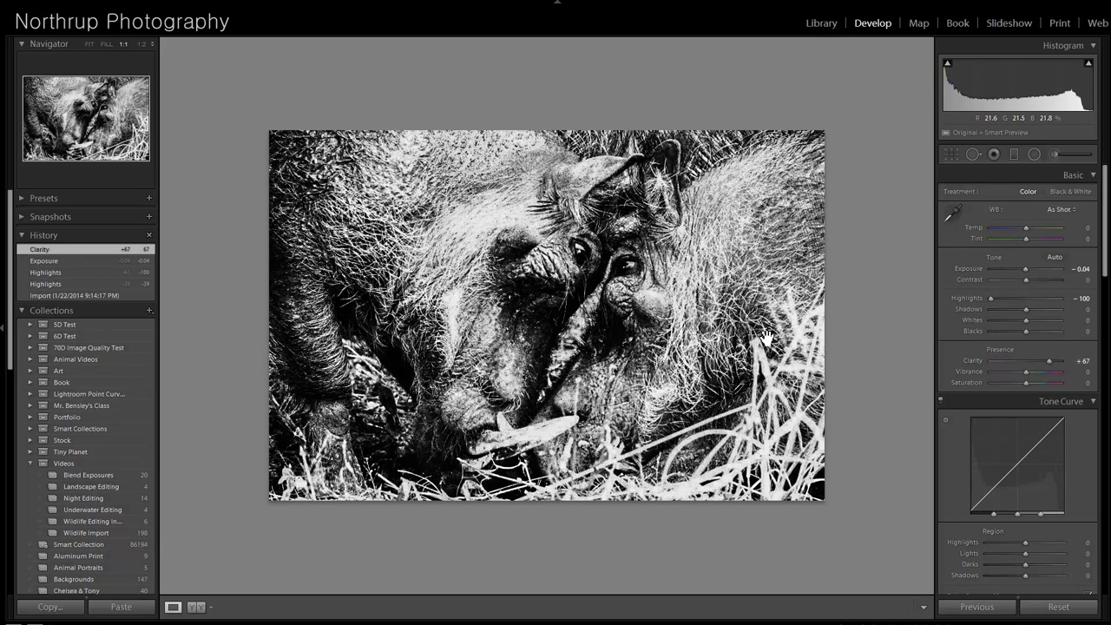
- Compare the edited warthog photo with its imported state in the history, ending on the imported version
{"action": "left_click", "coordinate": [98, 295]}
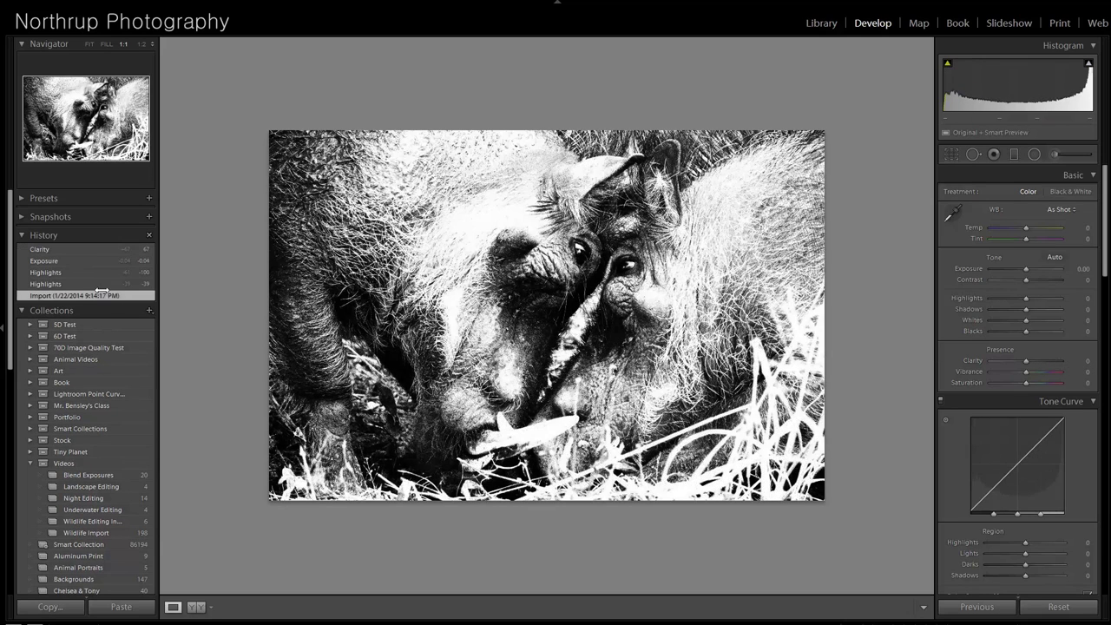
{"action": "left_click", "coordinate": [90, 250]}
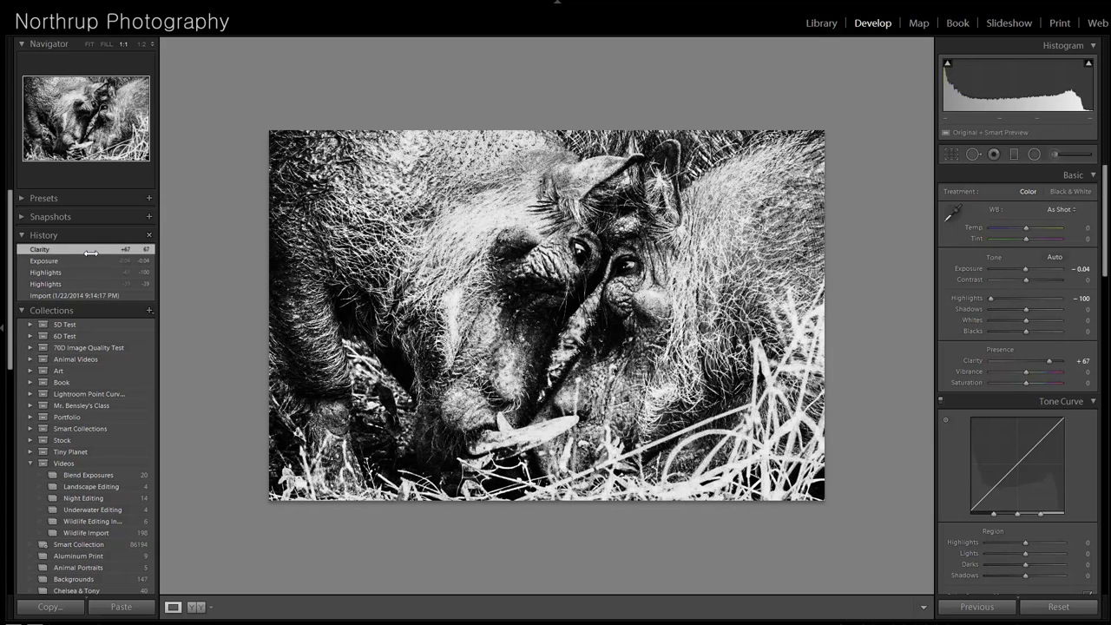
{"action": "left_click", "coordinate": [119, 296]}
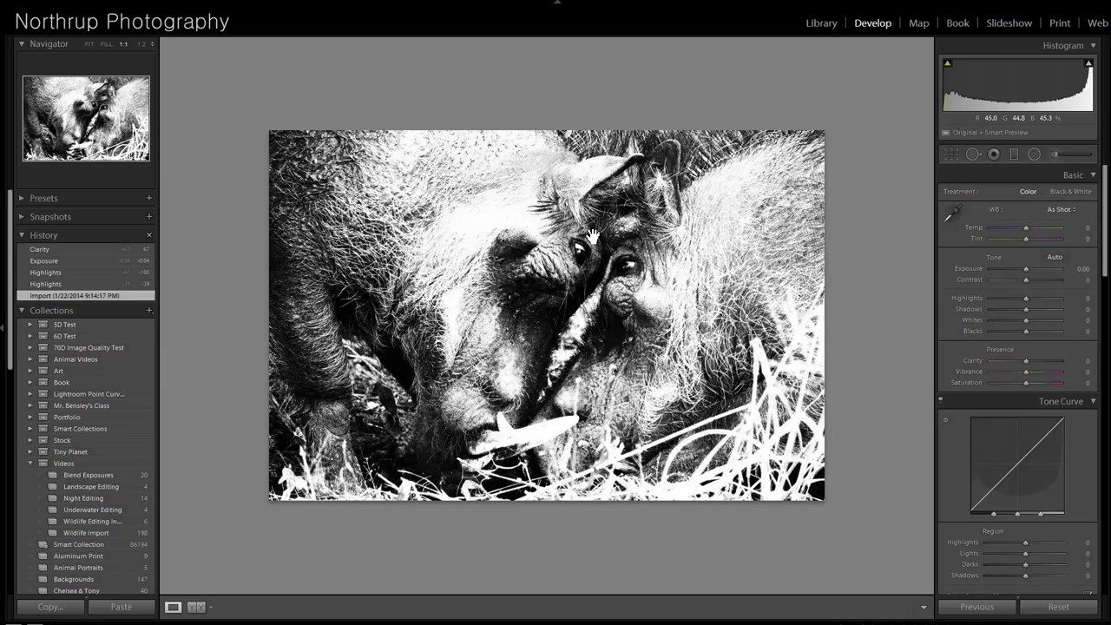
- Move on to the face-painted woman's portrait and inspect her painted eyes at full size
{"action": "key", "text": "Right"}
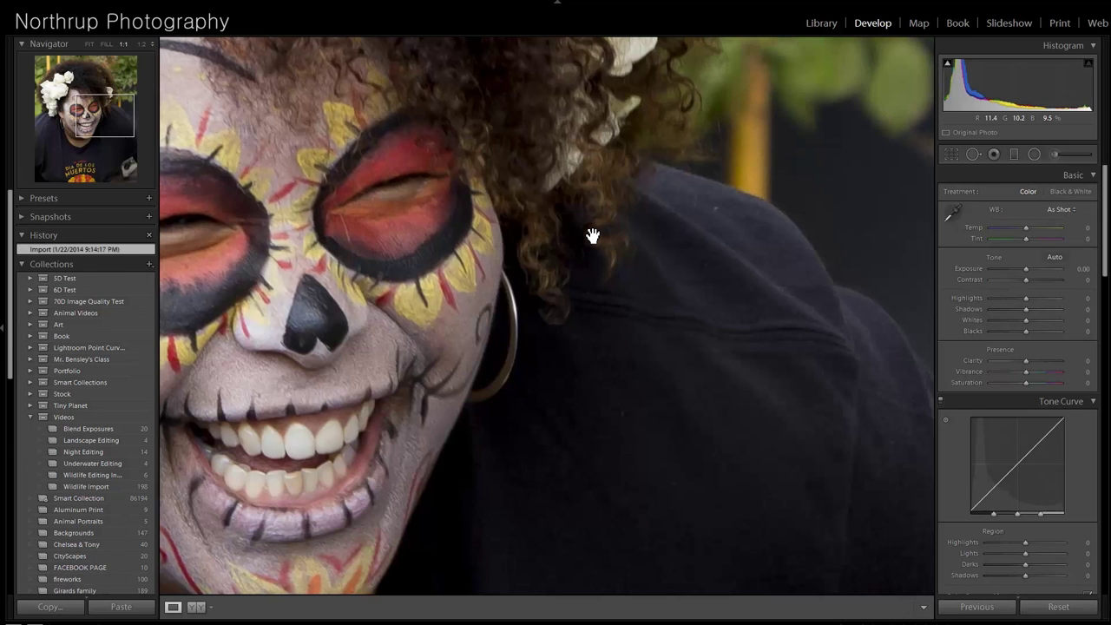
{"action": "left_click", "coordinate": [591, 236]}
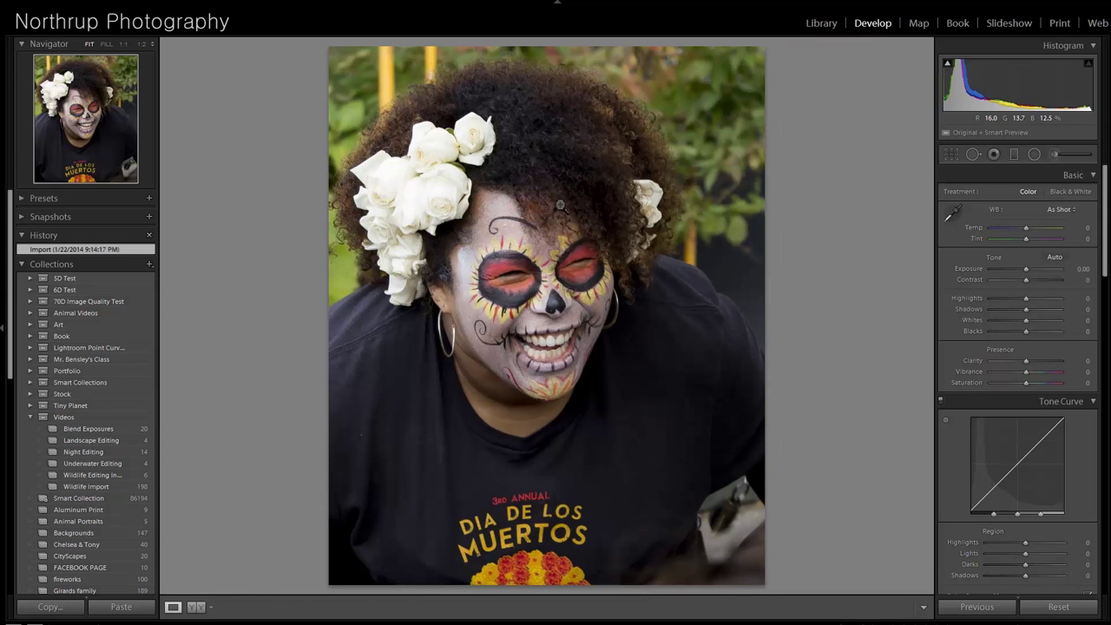
{"action": "left_click", "coordinate": [579, 271]}
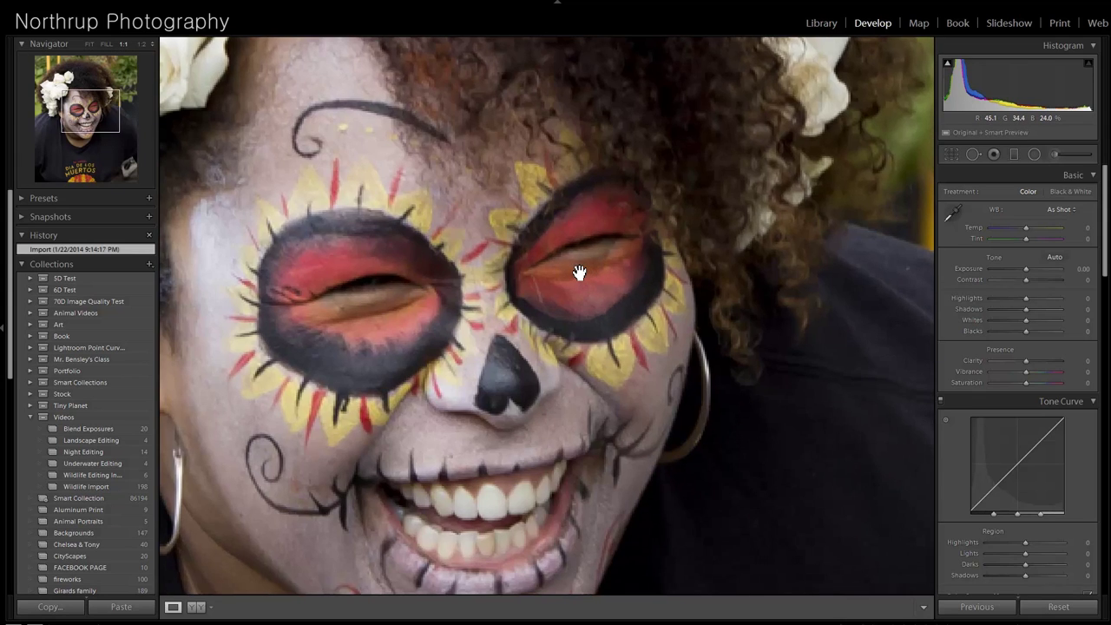
- Look over the woman's painted eyes, nose and mouth up close and return to the whole portrait
{"action": "left_click_drag", "start_coordinate": [572, 252], "coordinate": [533, 198]}
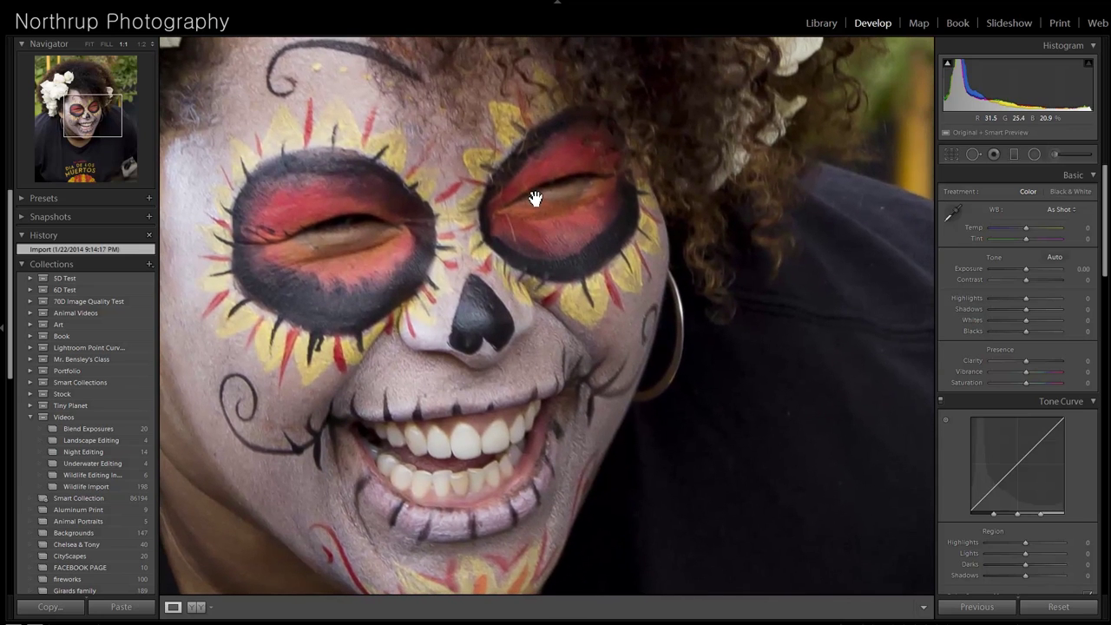
{"action": "left_click_drag", "start_coordinate": [620, 285], "coordinate": [685, 237]}
{"action": "left_click", "coordinate": [651, 278]}
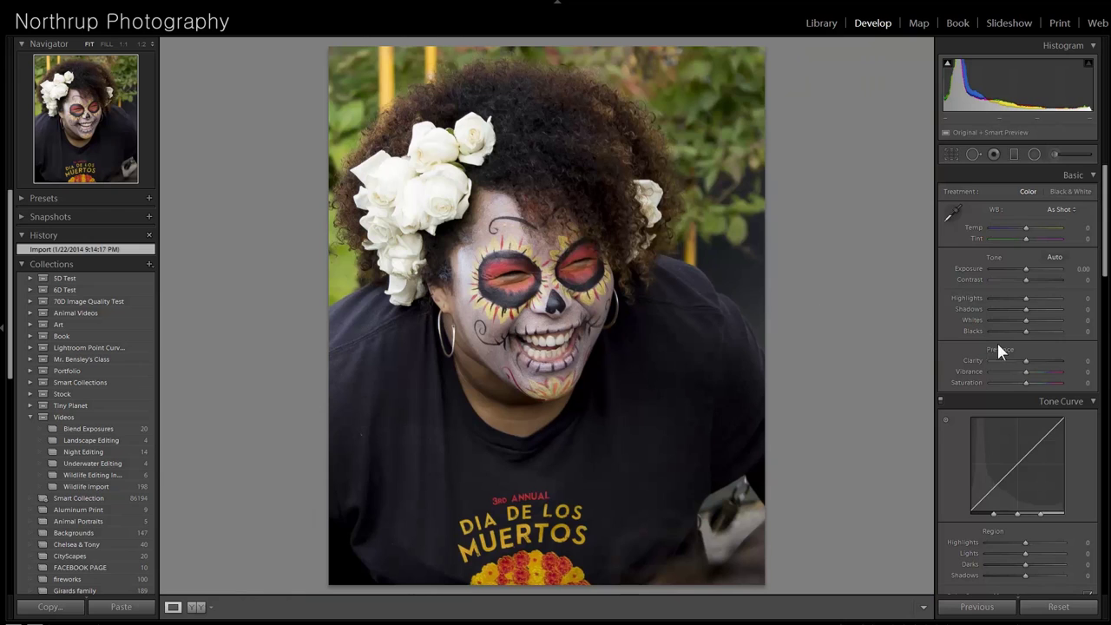
- Try a black-and-white conversion of the portrait with highlights at -37 and exposure at +0.62, and revert to the imported state
{"action": "scroll", "coordinate": [1046, 343], "scroll_direction": "down", "scroll_amount": 5}
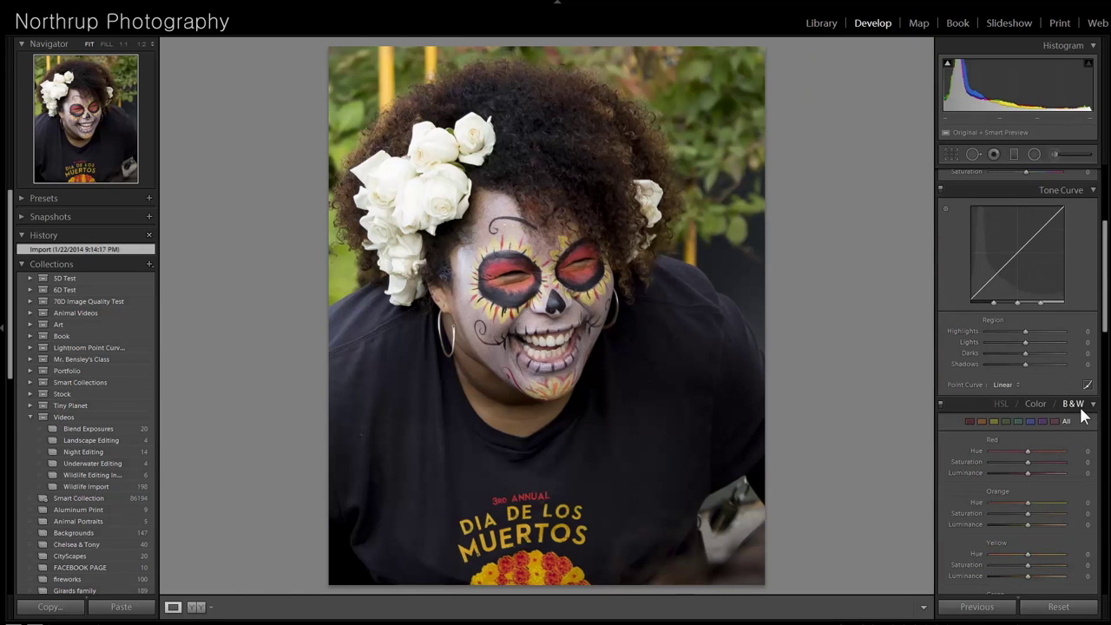
{"action": "key", "text": "v"}
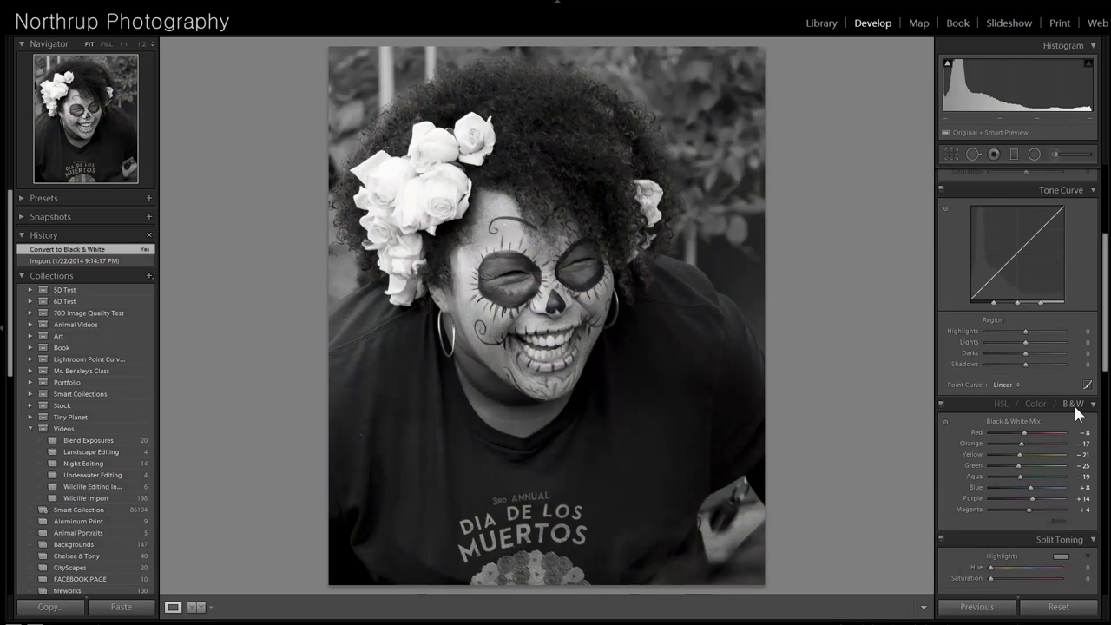
{"action": "scroll", "coordinate": [1044, 382], "scroll_direction": "up", "scroll_amount": 5}
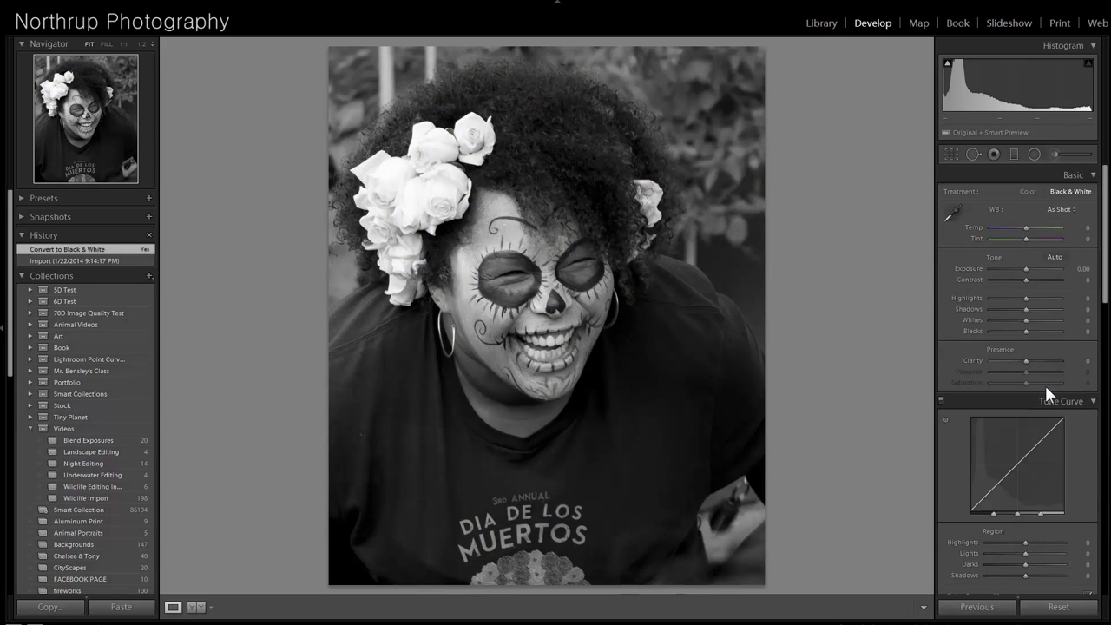
{"action": "left_click_drag", "start_coordinate": [1017, 296], "coordinate": [1012, 296]}
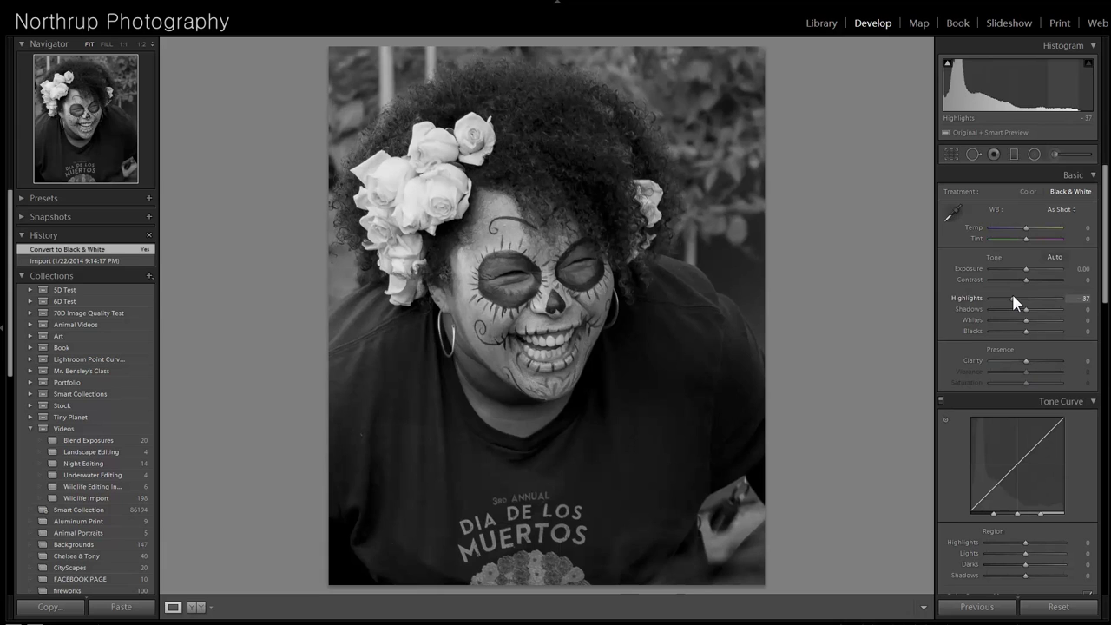
{"action": "left_click_drag", "start_coordinate": [1027, 270], "coordinate": [1033, 272]}
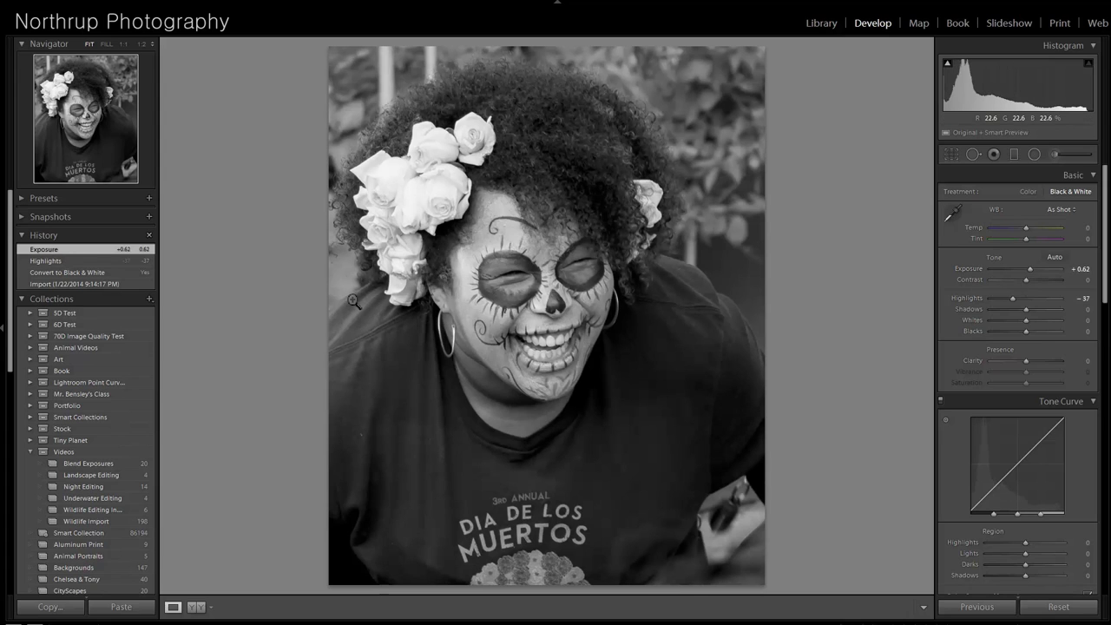
{"action": "left_click", "coordinate": [112, 286]}
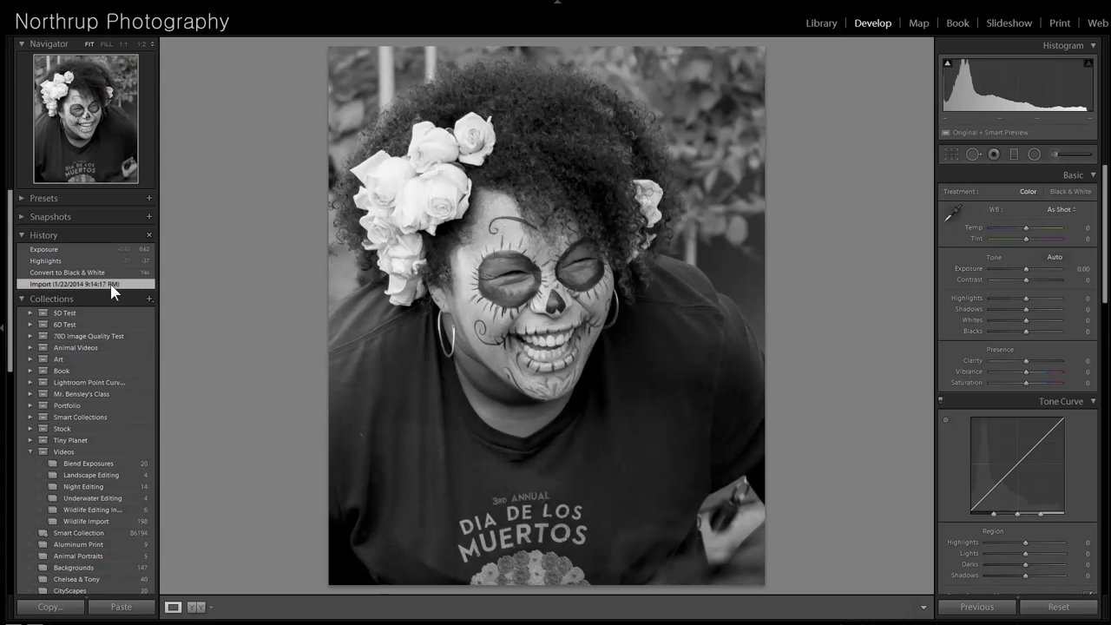
- Crop the portrait tightly around the woman's head and shoulders in landscape orientation, leaving out the shirt lettering and the object beside her
{"action": "left_click", "coordinate": [950, 159]}
{"action": "left_click_drag", "start_coordinate": [768, 594], "coordinate": [772, 541]}
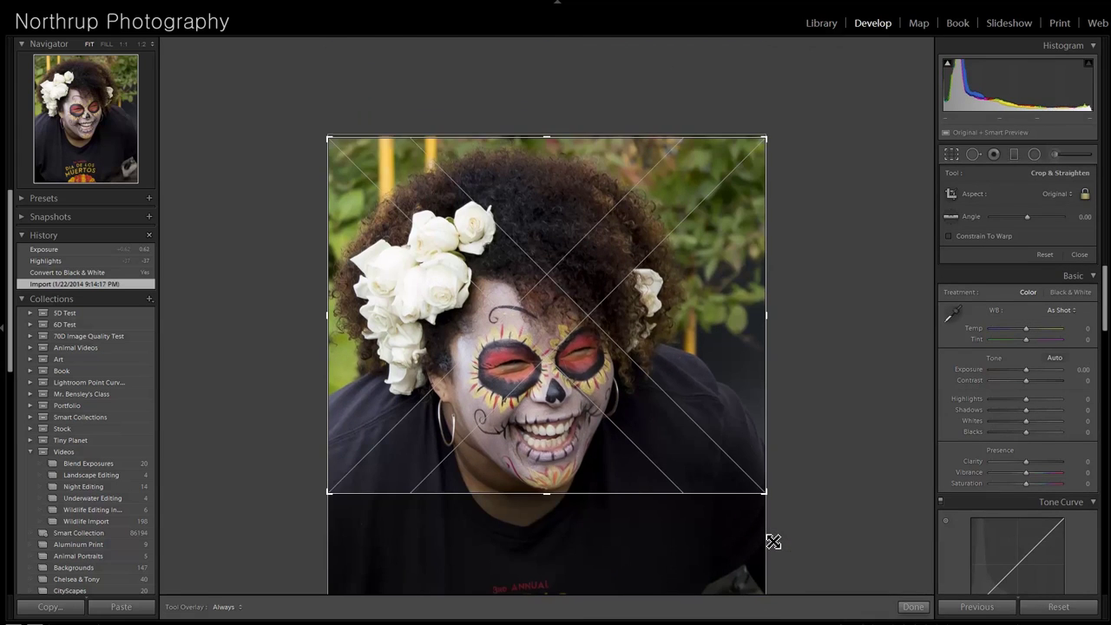
{"action": "key", "text": "x"}
{"action": "key", "text": "x"}
{"action": "mouse_move", "coordinate": [633, 421]}
{"action": "left_mouse_down"}
{"action": "mouse_move", "coordinate": [635, 392]}
{"action": "mouse_move", "coordinate": [648, 407]}
{"action": "left_mouse_up"}
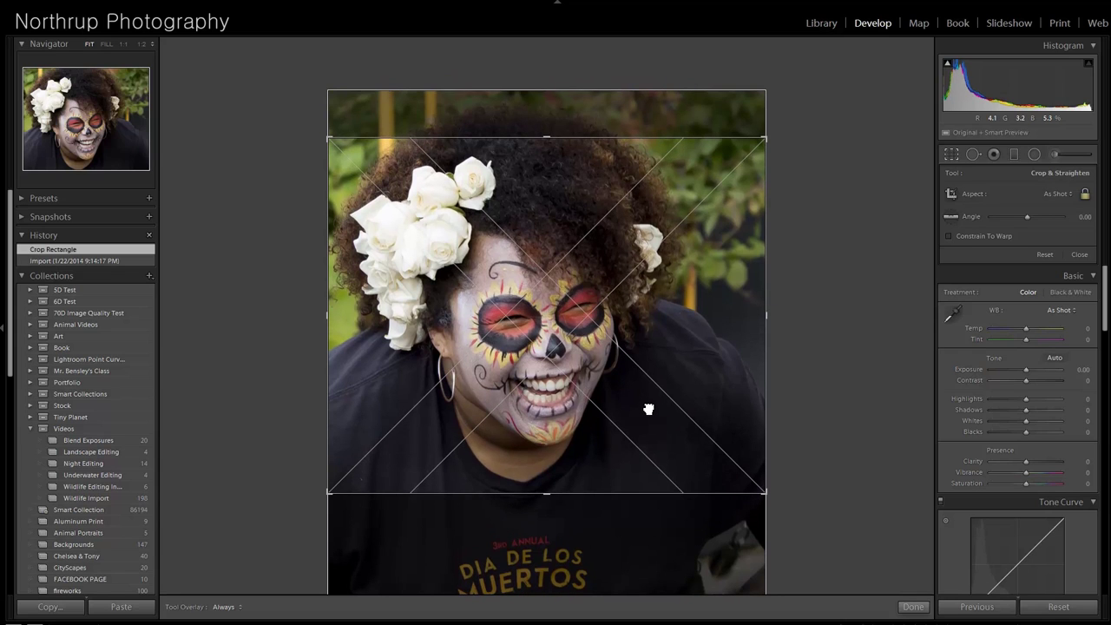
{"action": "key", "text": "Return"}
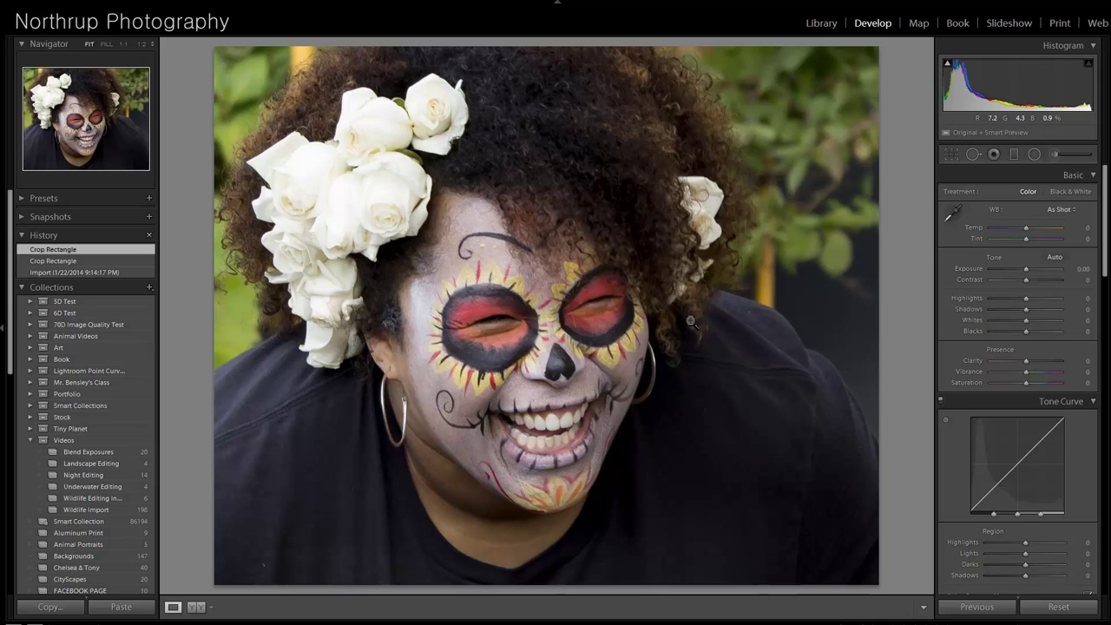
- Move on to the backlit tower photo and set shadows to -2 and exposure to +1.28
{"action": "key", "text": "Right"}
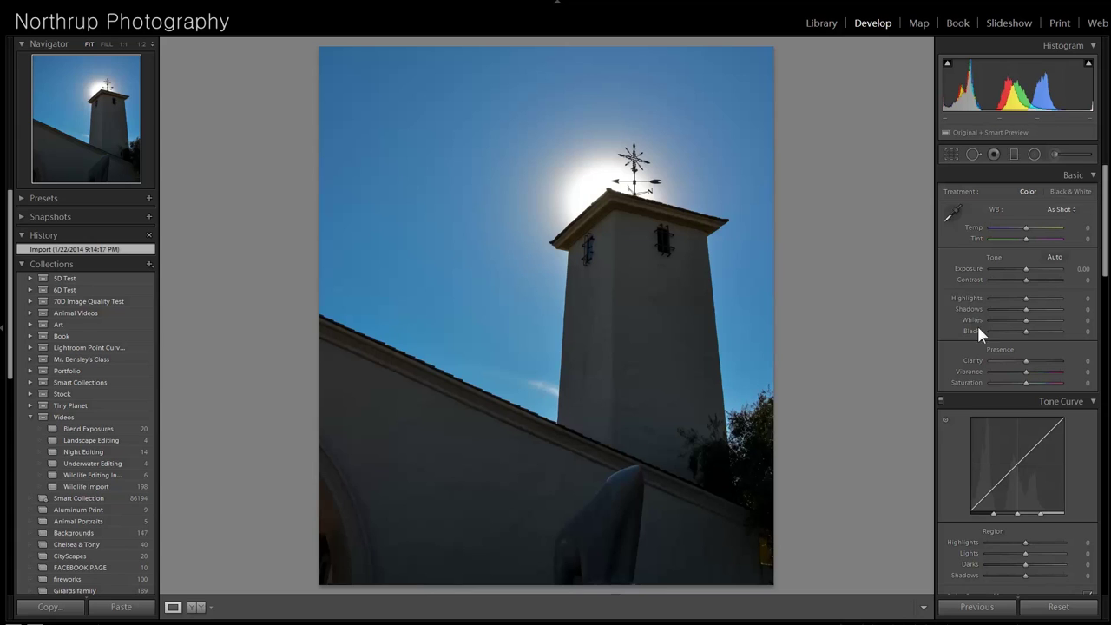
{"action": "mouse_move", "coordinate": [1026, 309]}
{"action": "left_mouse_down"}
{"action": "mouse_move", "coordinate": [1043, 308]}
{"action": "mouse_move", "coordinate": [1023, 309]}
{"action": "left_mouse_up"}
{"action": "left_click_drag", "start_coordinate": [1031, 270], "coordinate": [1031, 268]}
- Darken the sky in the tower photo by setting only the blue luminance to -40
{"action": "scroll", "coordinate": [1050, 407], "scroll_direction": "down", "scroll_amount": 8}
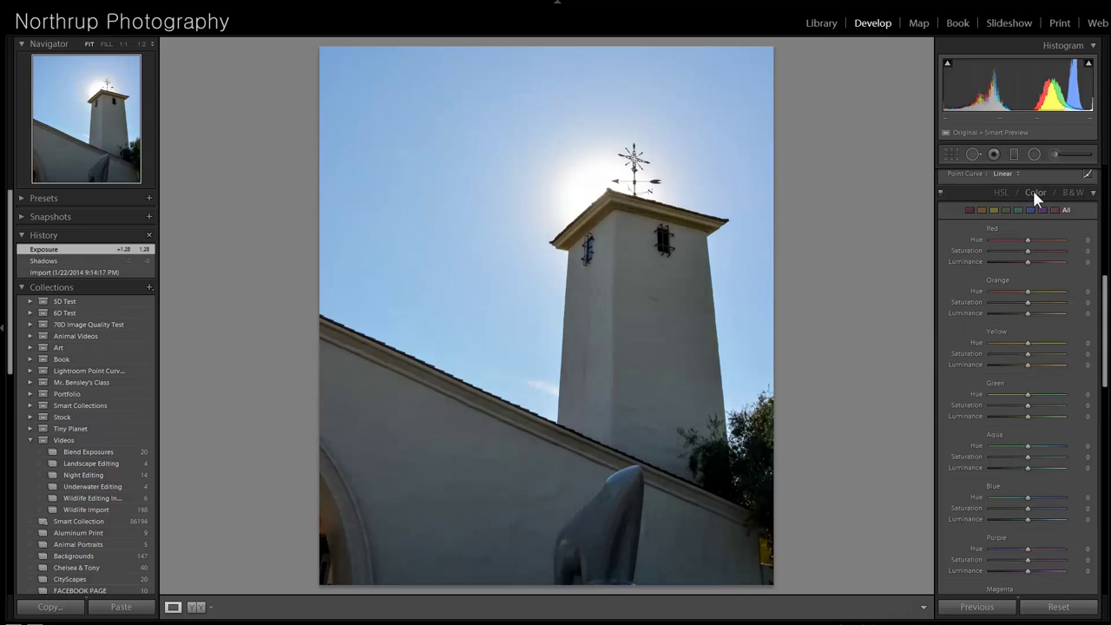
{"action": "left_click", "coordinate": [1034, 195]}
{"action": "left_click", "coordinate": [1034, 191]}
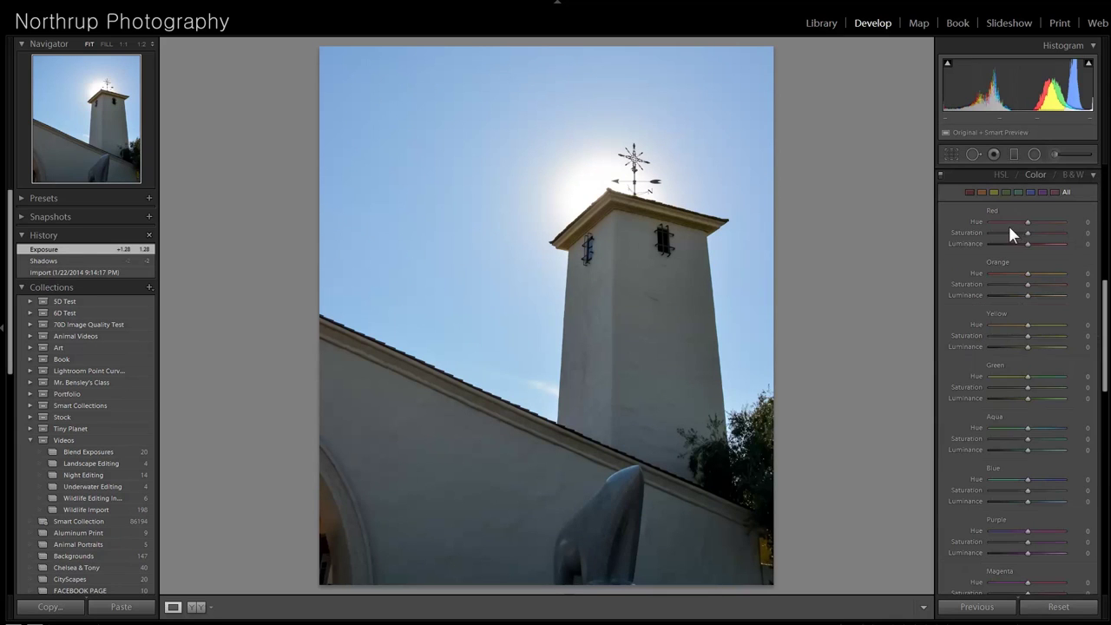
{"action": "left_click", "coordinate": [1030, 192]}
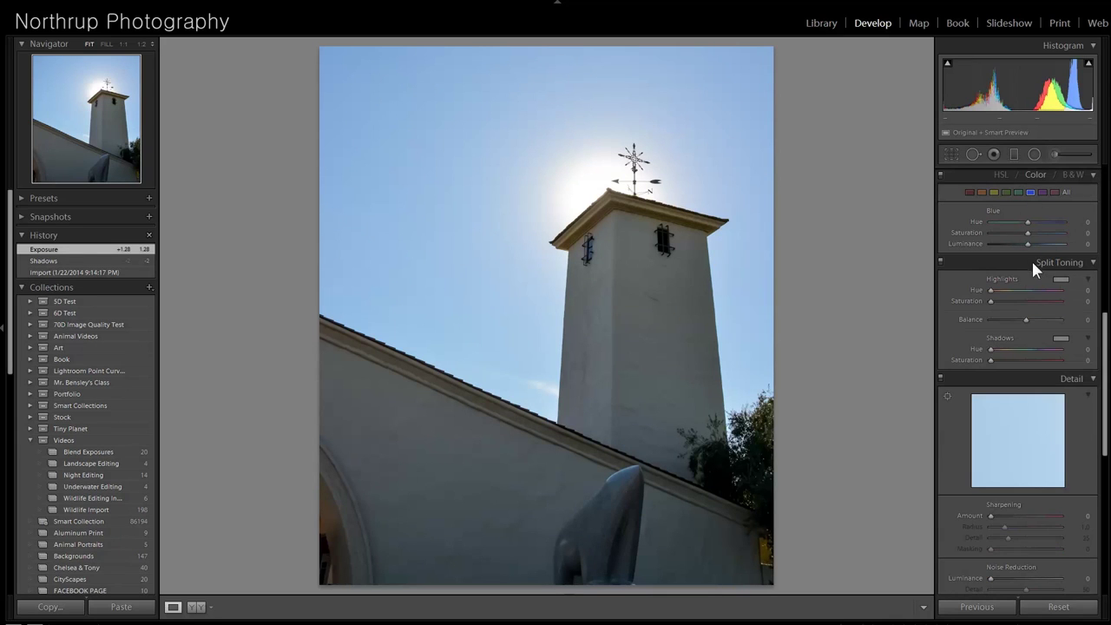
{"action": "left_click_drag", "start_coordinate": [1021, 244], "coordinate": [1012, 247]}
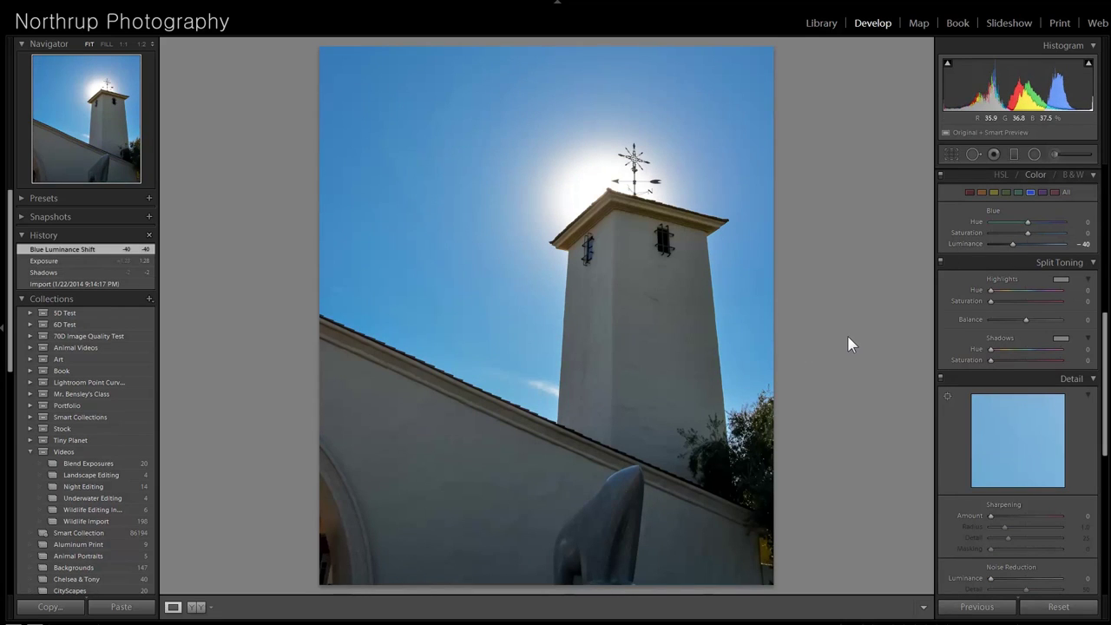
- Compare the edited tower photo with its imported state and inspect the statue in front of the wall at full size
{"action": "left_click", "coordinate": [76, 285]}
{"action": "left_click", "coordinate": [77, 249]}
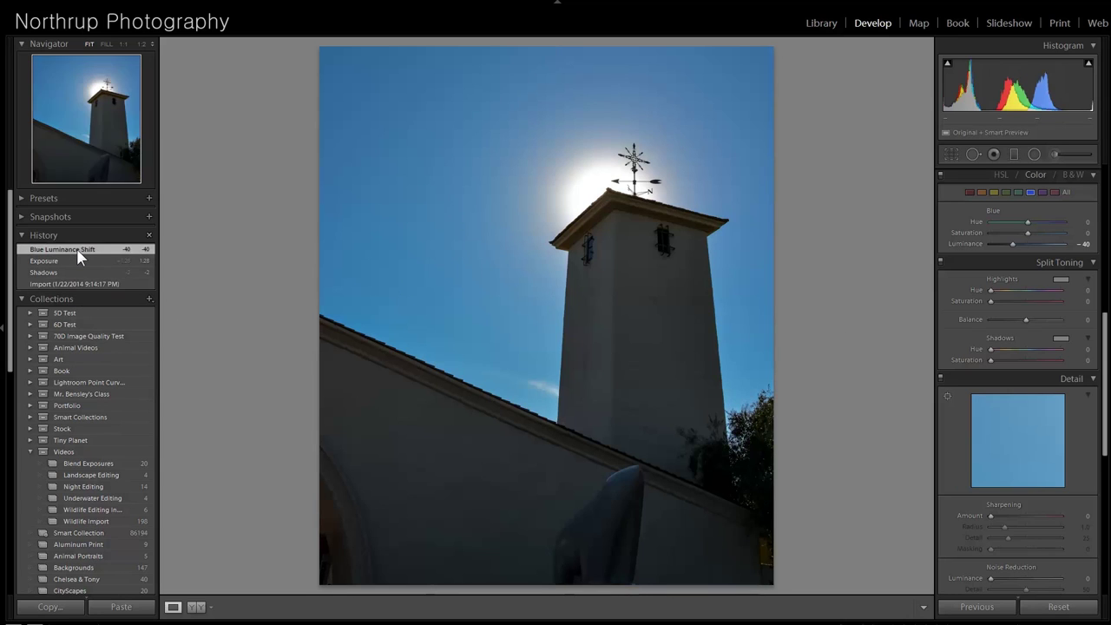
{"action": "left_click", "coordinate": [616, 499]}
{"action": "left_click_drag", "start_coordinate": [650, 516], "coordinate": [655, 259]}
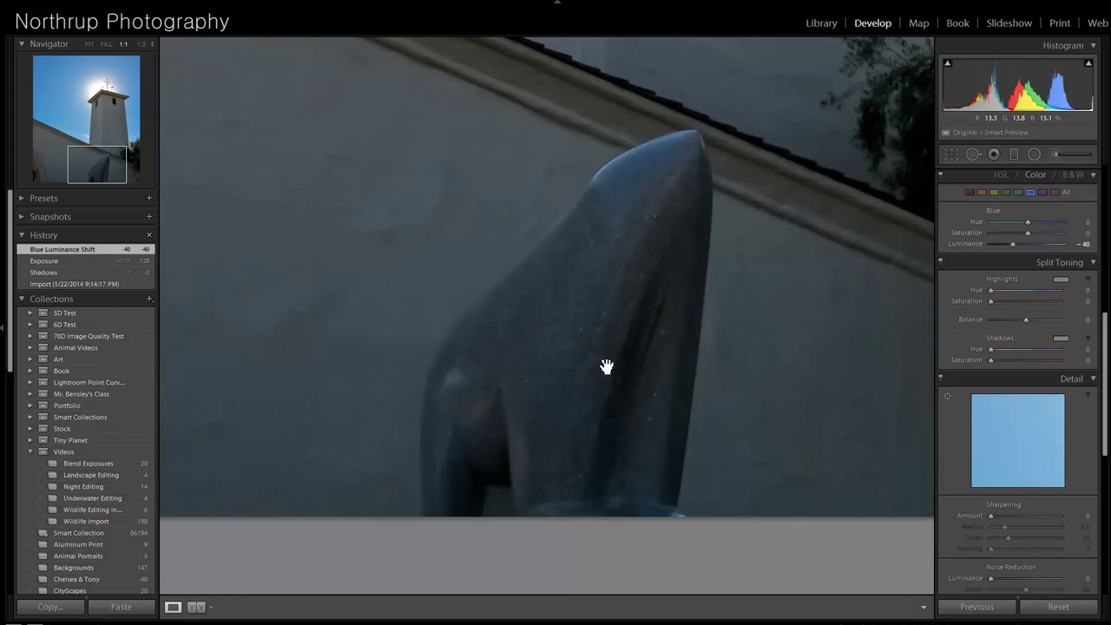
{"action": "left_click", "coordinate": [607, 369]}
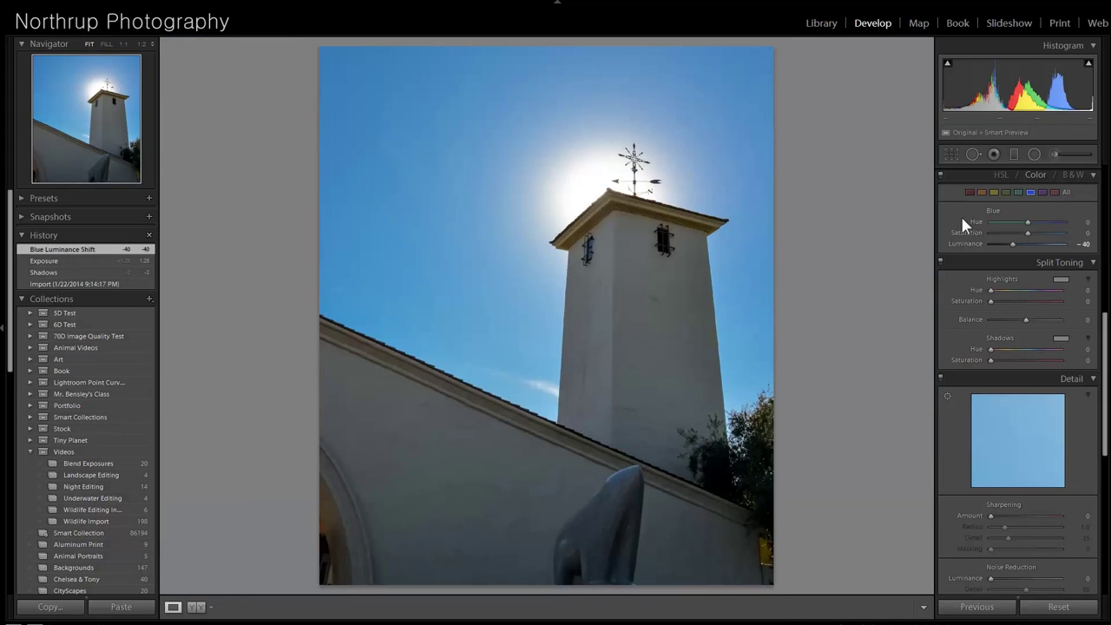
- Heal the statue out of the tower photo with size 85 Spot Removal strokes, sampling clean areas of the wall
{"action": "left_click", "coordinate": [980, 151]}
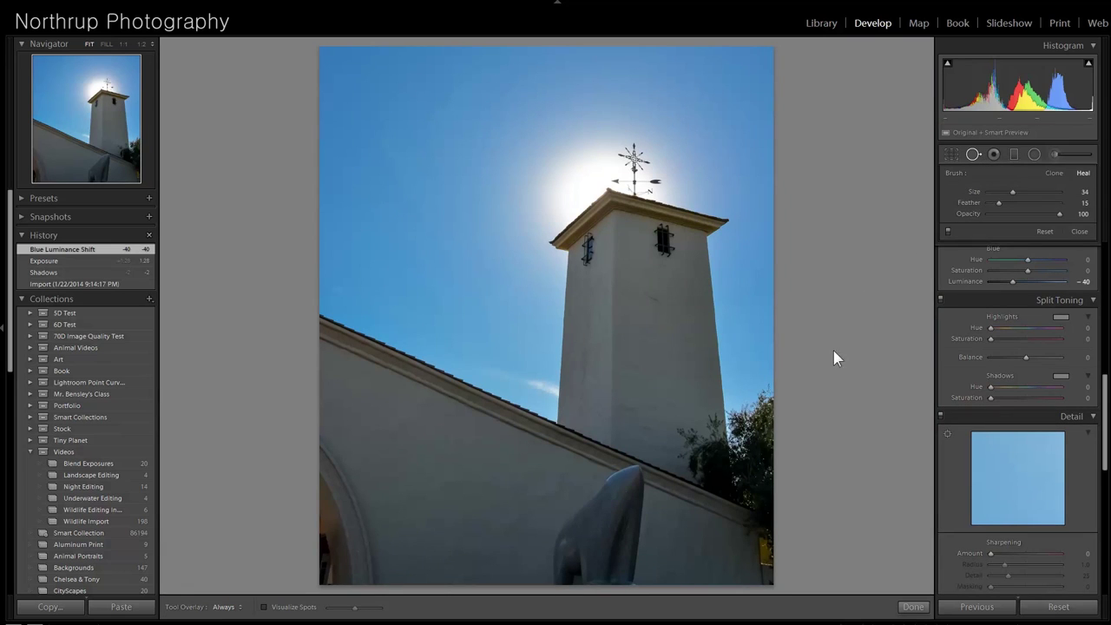
{"action": "scroll", "coordinate": [634, 493], "scroll_direction": "up", "scroll_amount": 5}
{"action": "left_click_drag", "start_coordinate": [626, 492], "coordinate": [525, 465]}
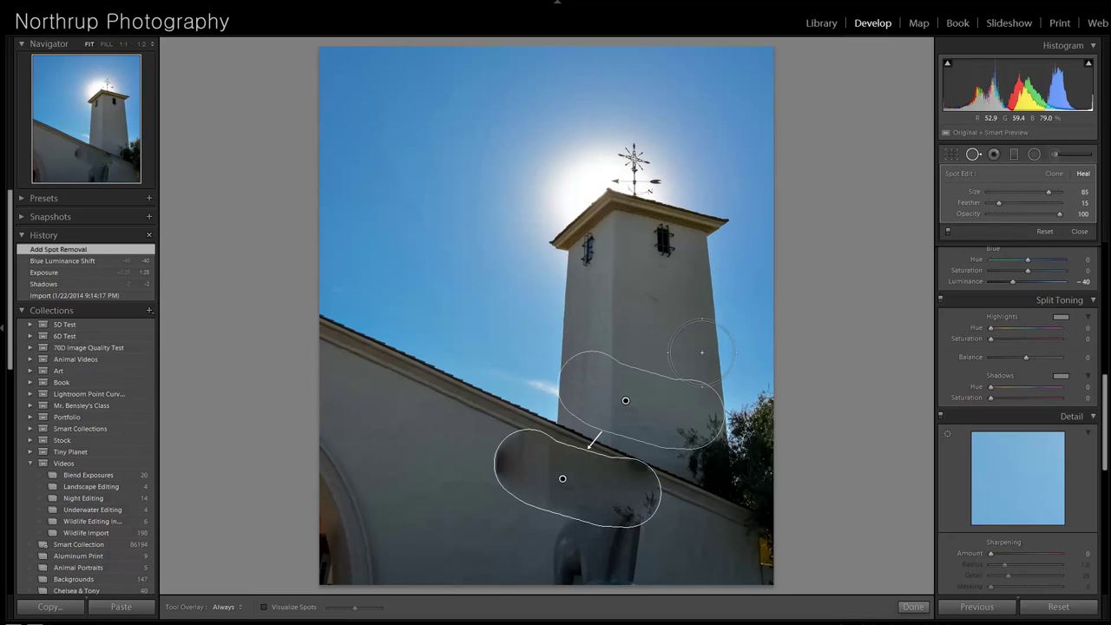
{"action": "mouse_move", "coordinate": [630, 421]}
{"action": "left_mouse_down"}
{"action": "mouse_move", "coordinate": [407, 414]}
{"action": "mouse_move", "coordinate": [429, 416]}
{"action": "mouse_move", "coordinate": [427, 437]}
{"action": "left_mouse_up"}
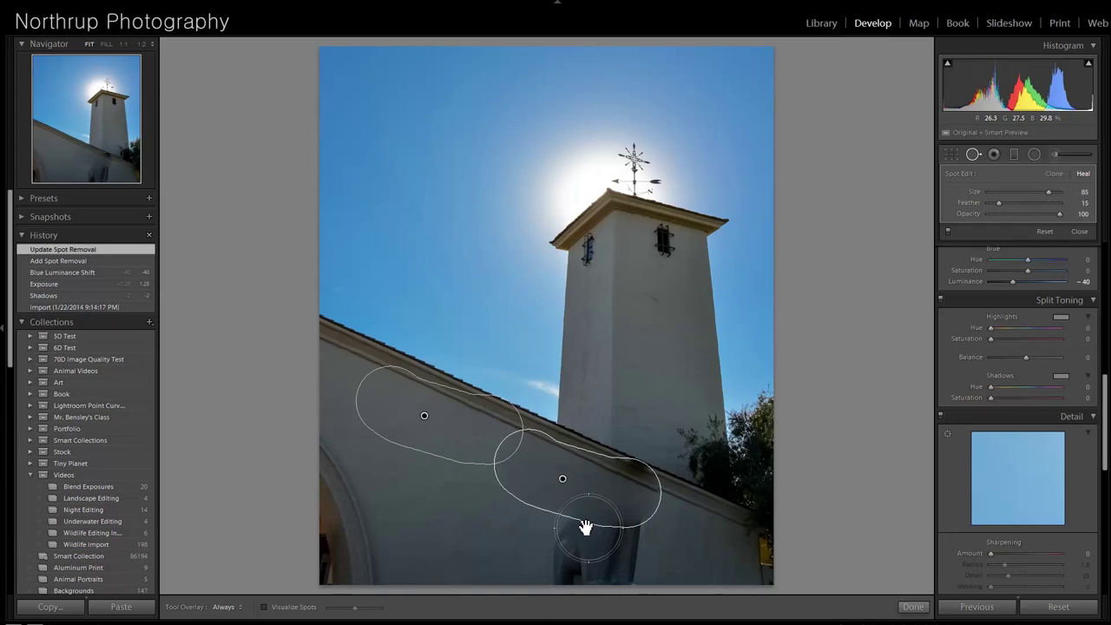
{"action": "mouse_move", "coordinate": [608, 542]}
{"action": "left_mouse_down"}
{"action": "mouse_move", "coordinate": [630, 551]}
{"action": "mouse_move", "coordinate": [580, 570]}
{"action": "mouse_move", "coordinate": [590, 530]}
{"action": "mouse_move", "coordinate": [598, 548]}
{"action": "left_mouse_up"}
{"action": "left_click_drag", "start_coordinate": [484, 544], "coordinate": [486, 543]}
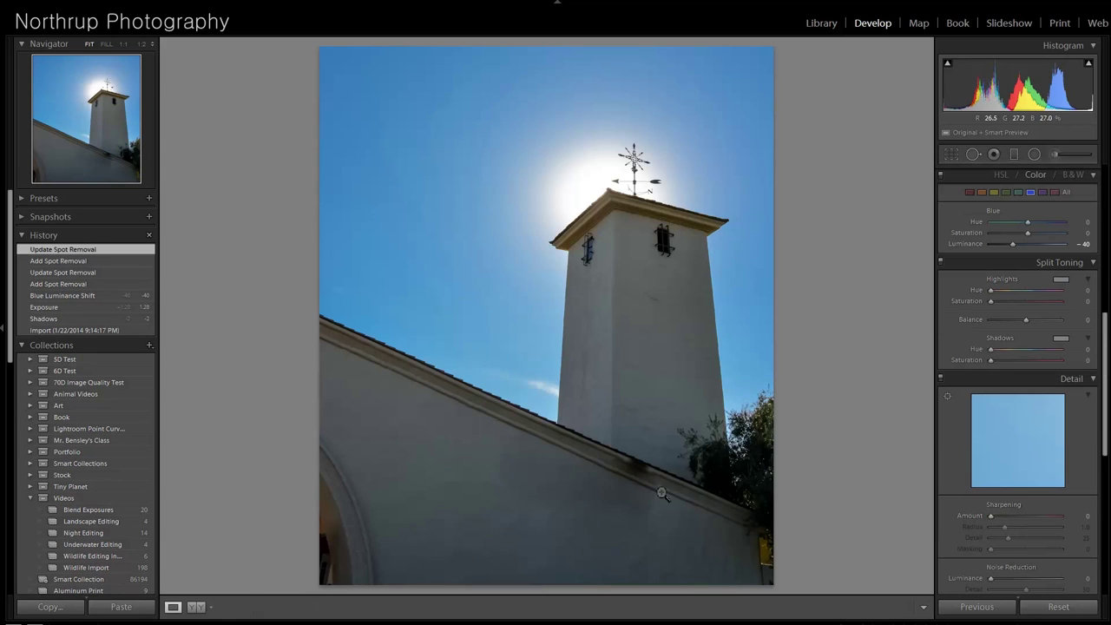
- Heal the archway at the edge of the tower photo's wall with Spot Removal at size 85
{"action": "left_click", "coordinate": [973, 157]}
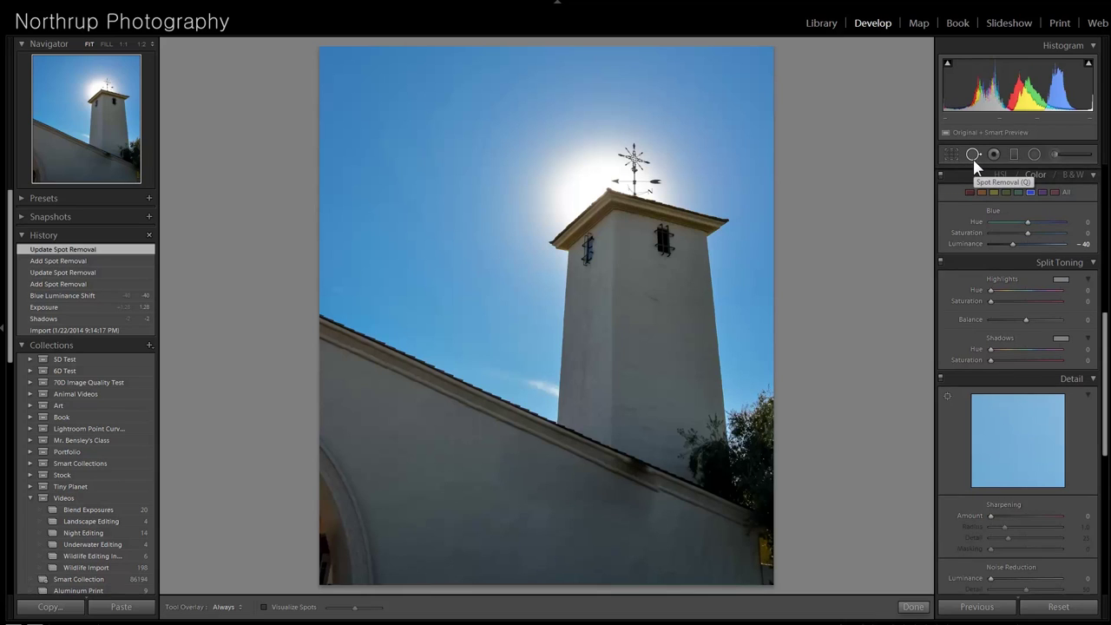
{"action": "left_click_drag", "start_coordinate": [343, 543], "coordinate": [338, 498]}
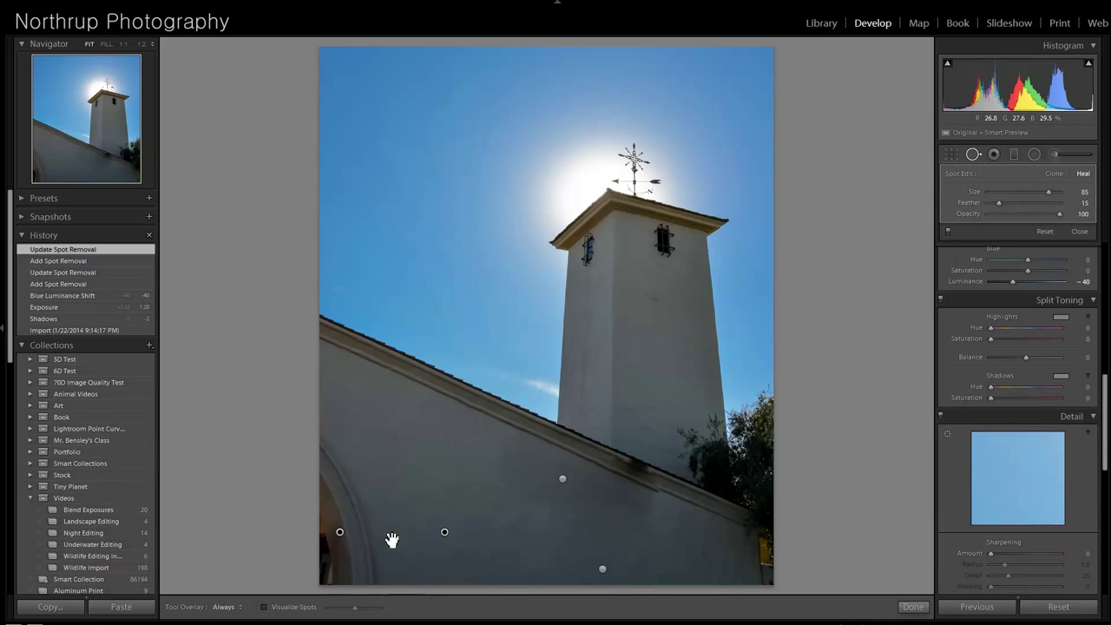
{"action": "left_click", "coordinate": [1081, 231]}
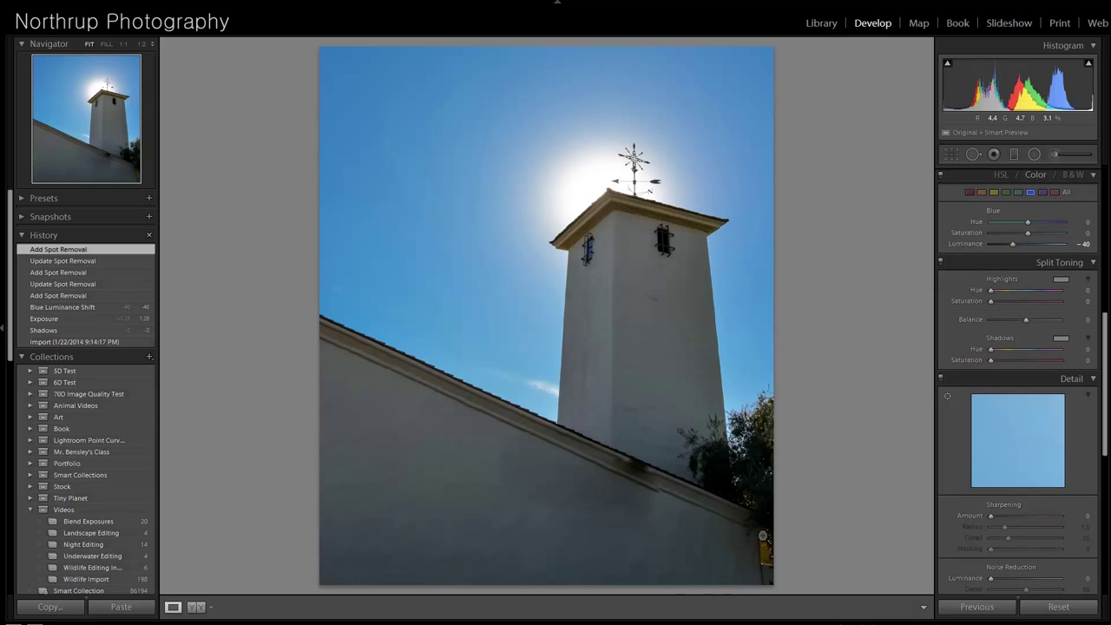
- Compare the tower photo's spot removal stages in the history, ending on the version before the archway removal
{"action": "left_click", "coordinate": [84, 308]}
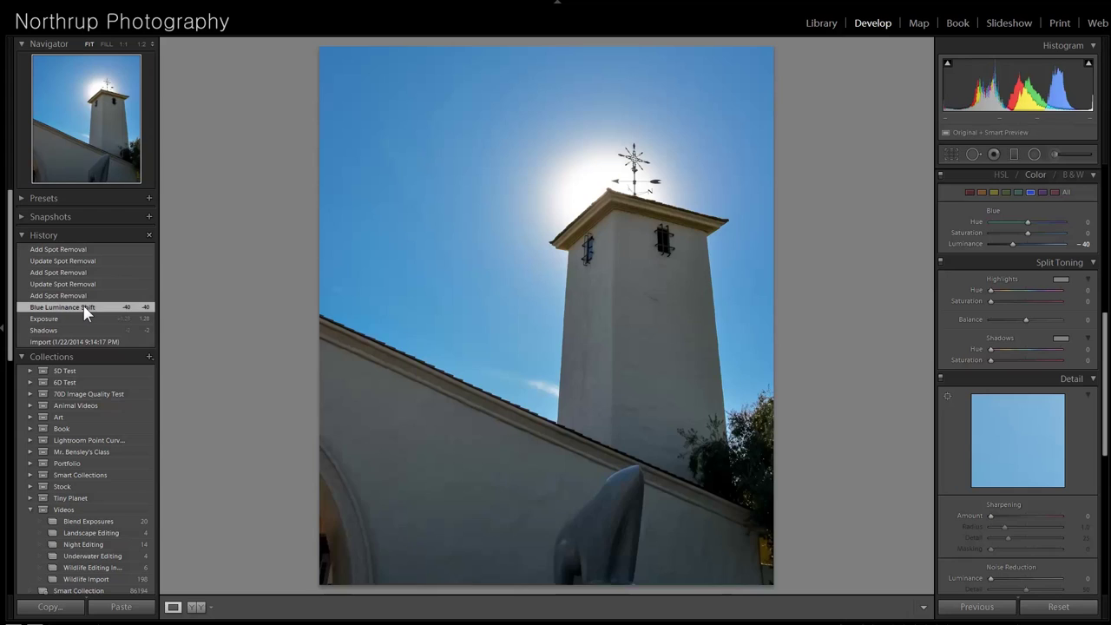
{"action": "left_click", "coordinate": [73, 250]}
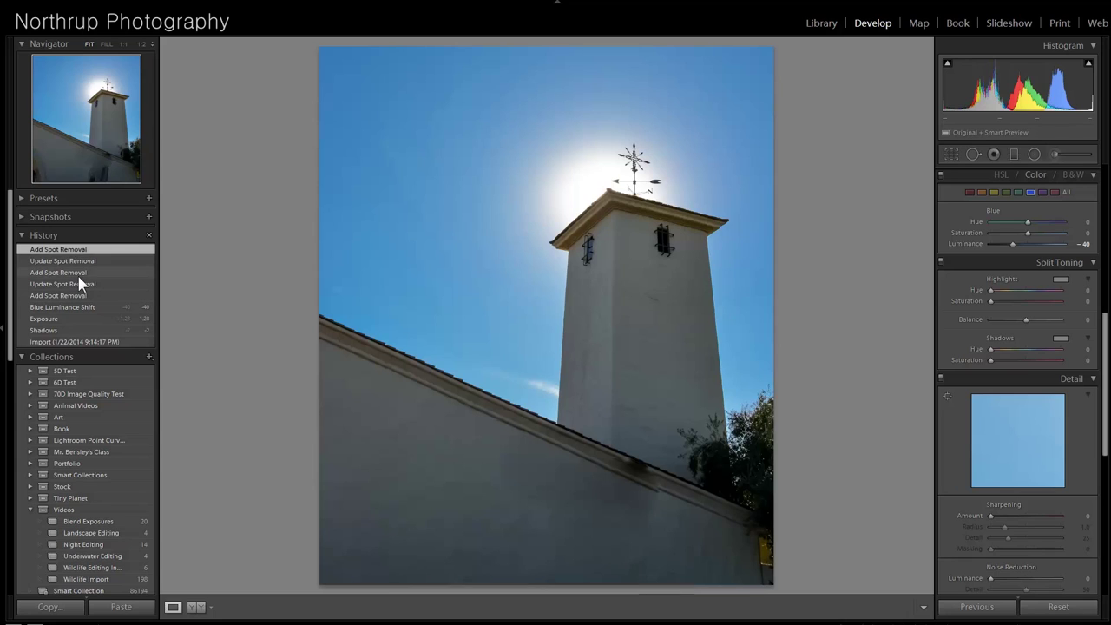
{"action": "left_click", "coordinate": [77, 273]}
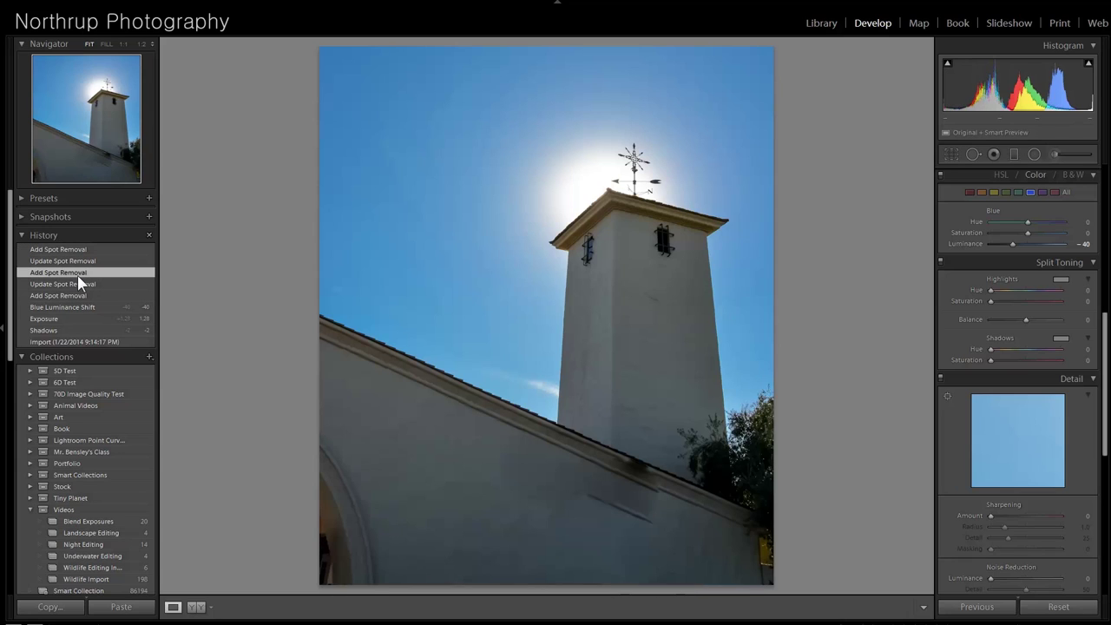
{"action": "left_click", "coordinate": [74, 260]}
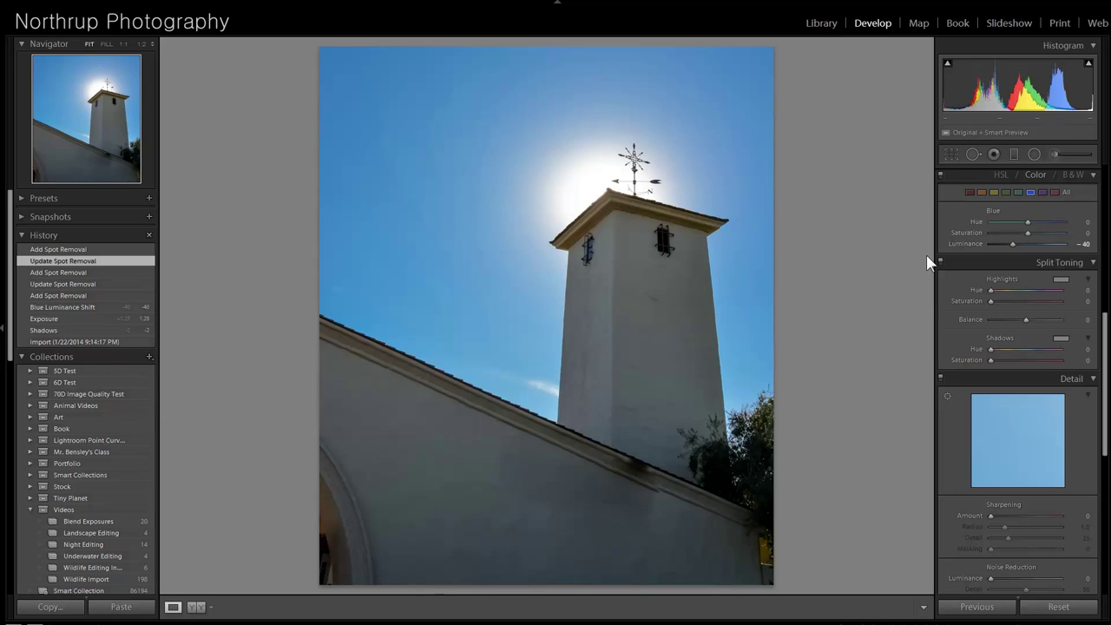
- Move on to the black-and-white photo of the boy behind the door and inspect his eyes at full size
{"action": "key", "text": "Right"}
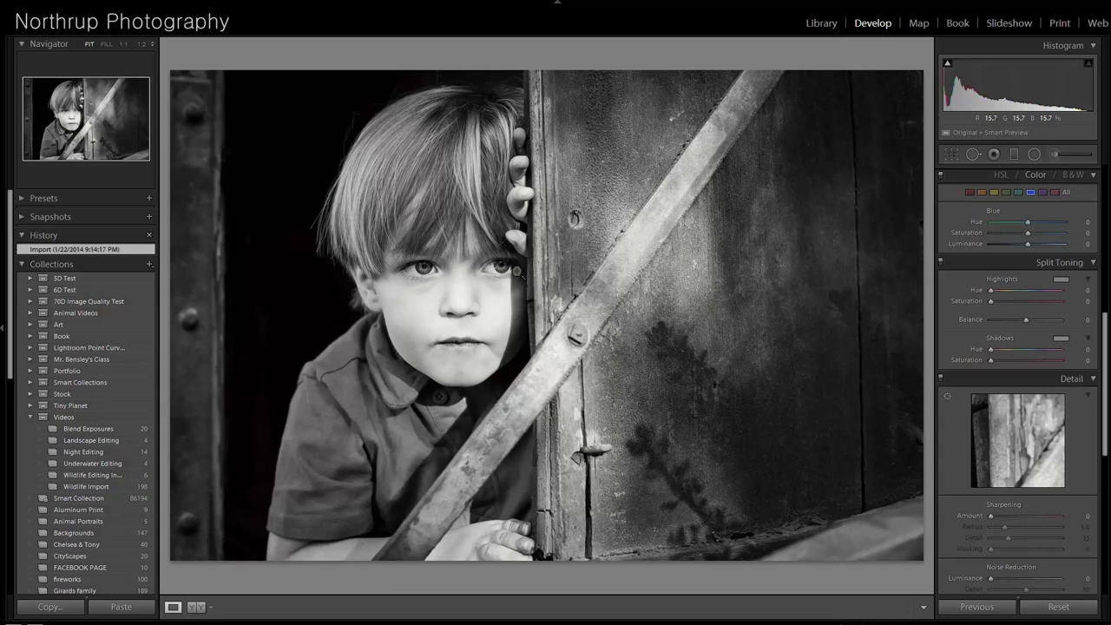
{"action": "left_click", "coordinate": [502, 269]}
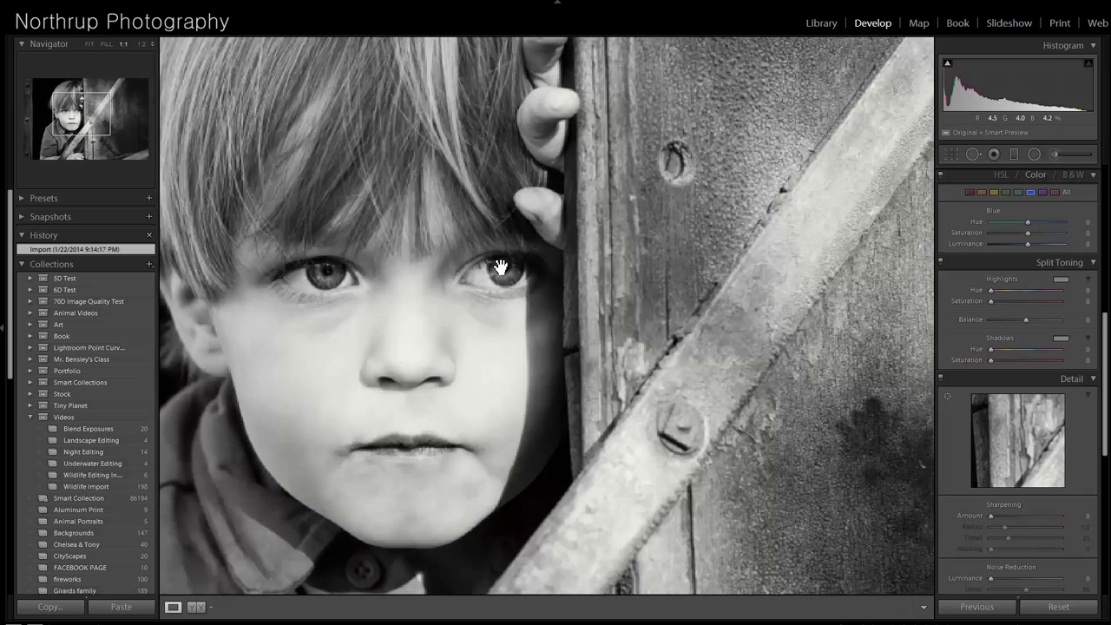
{"action": "left_click", "coordinate": [444, 253]}
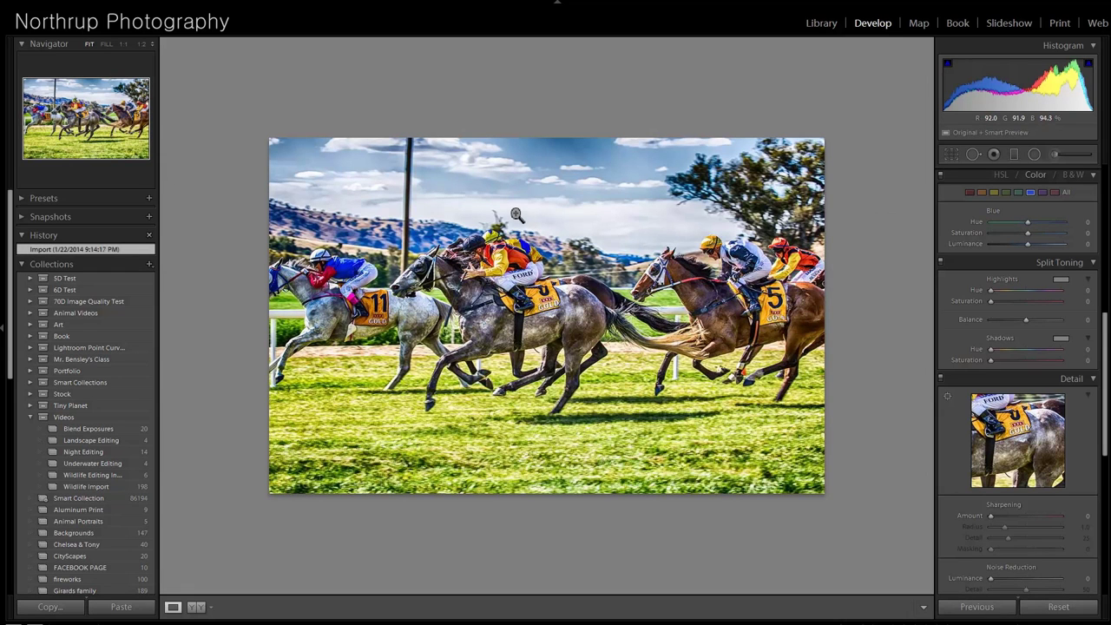
- Enlarge the view of the horse race photo and reduce its Saturation to -31
{"action": "left_click", "coordinate": [473, 262]}
{"action": "left_click", "coordinate": [959, 154]}
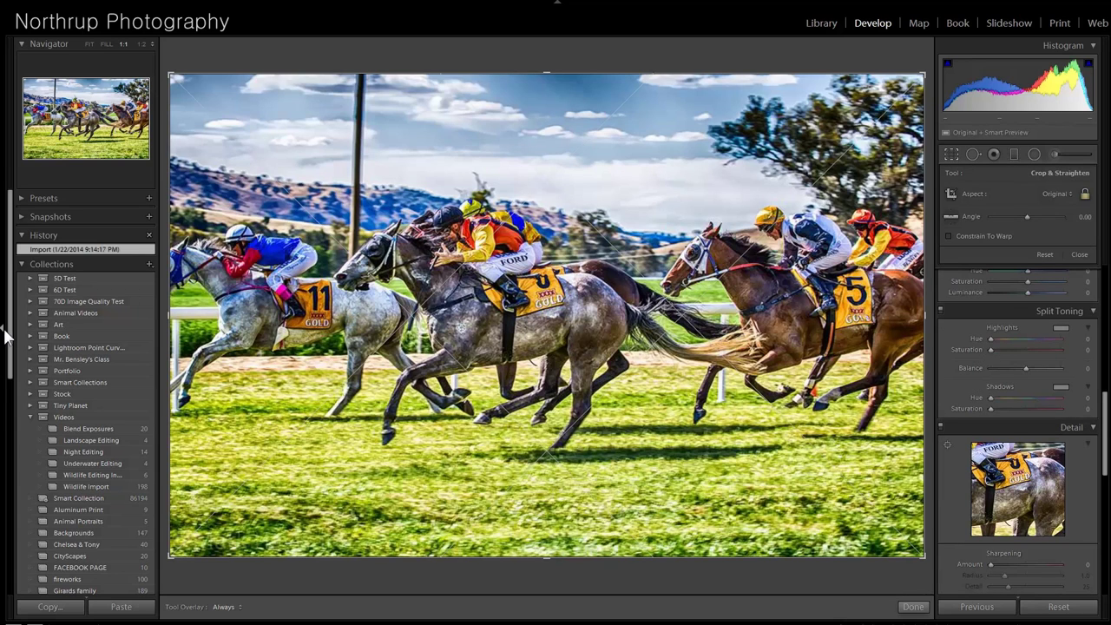
{"action": "key", "text": "F7"}
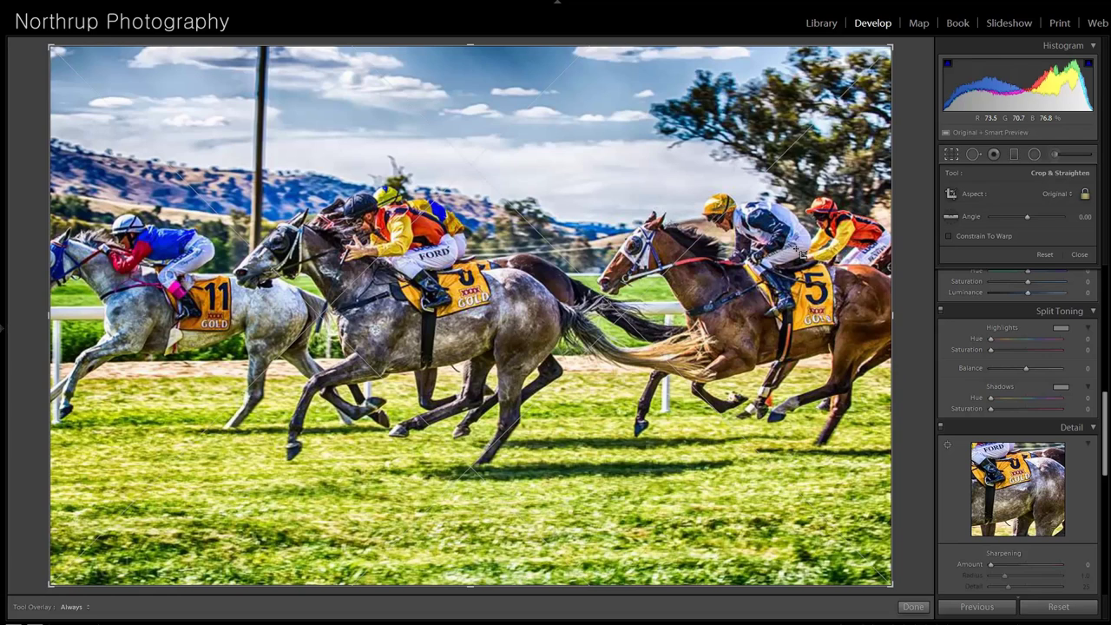
{"action": "scroll", "coordinate": [1019, 330], "scroll_direction": "up", "scroll_amount": 5}
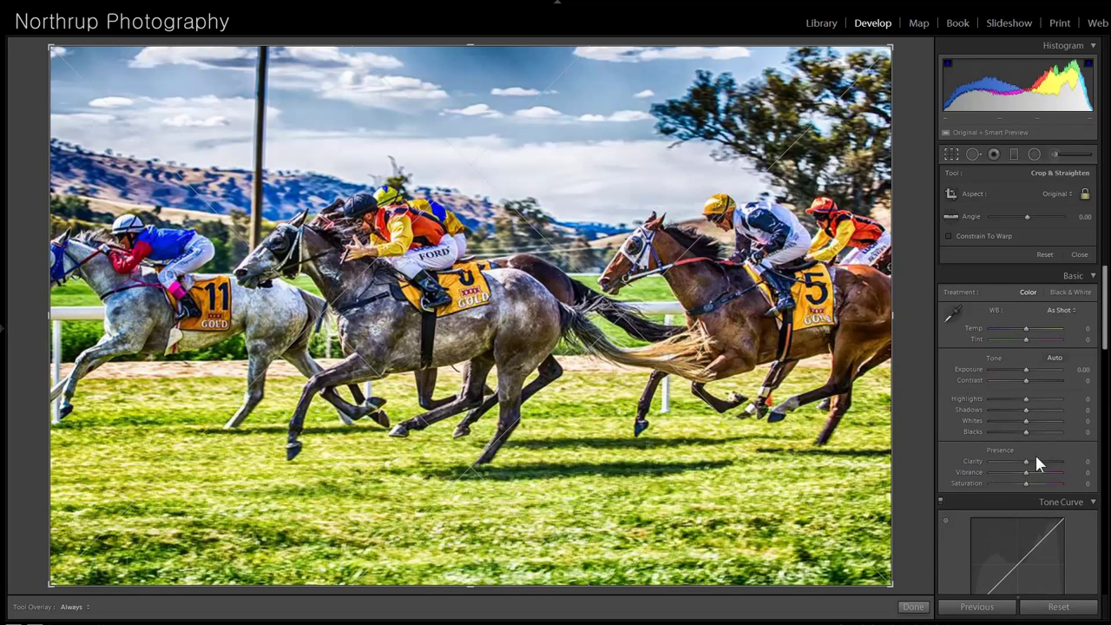
{"action": "scroll", "coordinate": [1035, 454], "scroll_direction": "down", "scroll_amount": 2}
{"action": "left_click_drag", "start_coordinate": [1026, 401], "coordinate": [1020, 401]}
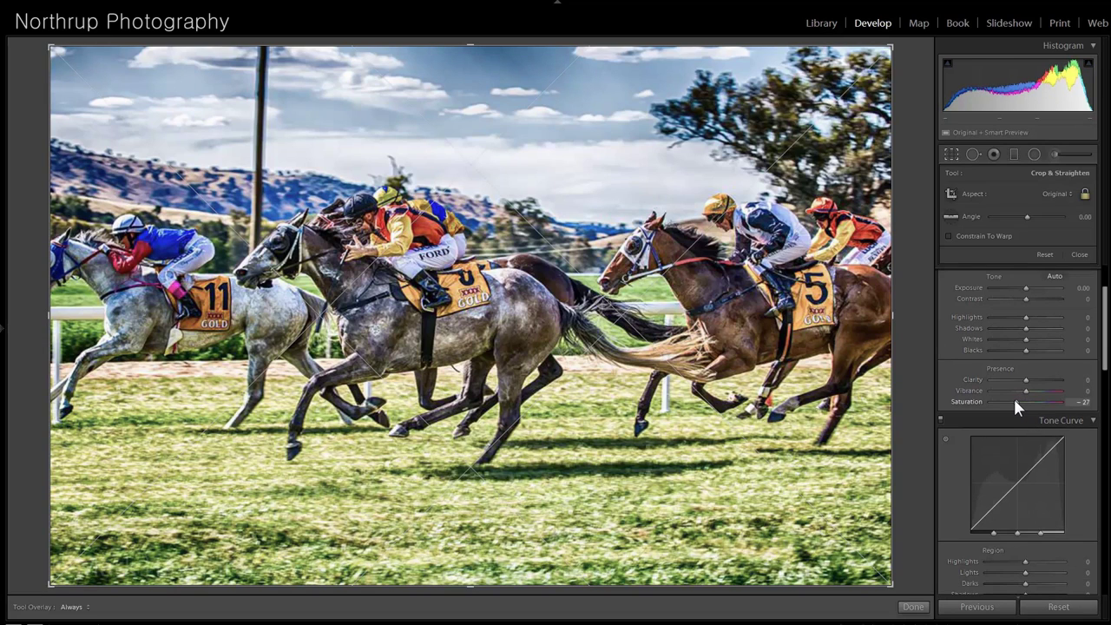
{"action": "left_click_drag", "start_coordinate": [1013, 401], "coordinate": [1010, 400]}
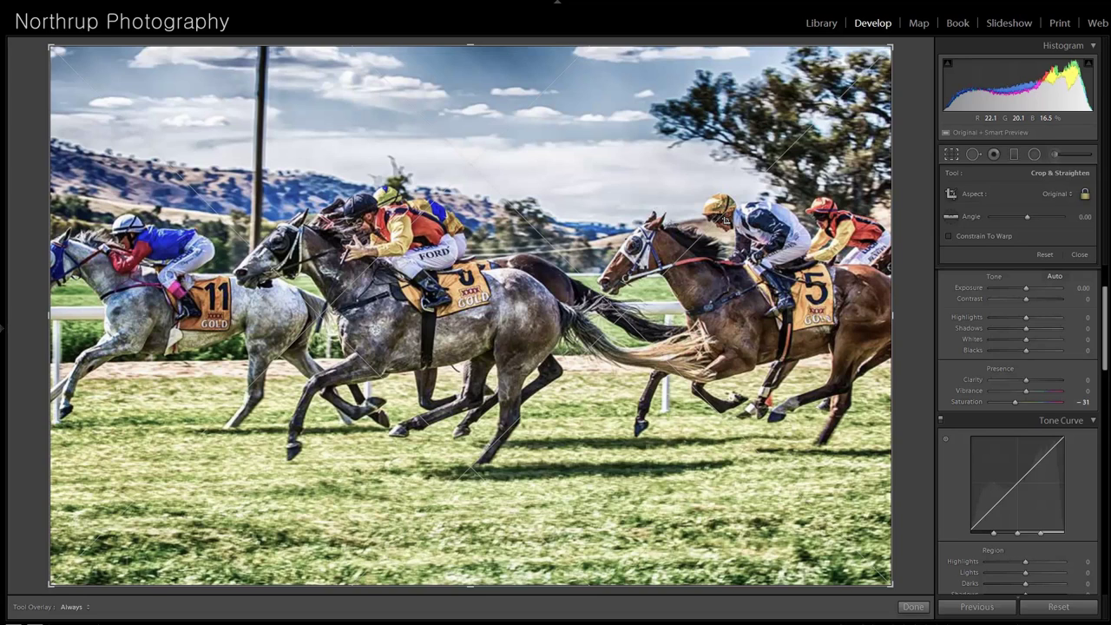
- Move on to the red pepper splash photo, close the crop tool and raise the Exposure to +1.45
{"action": "key", "text": "Right"}
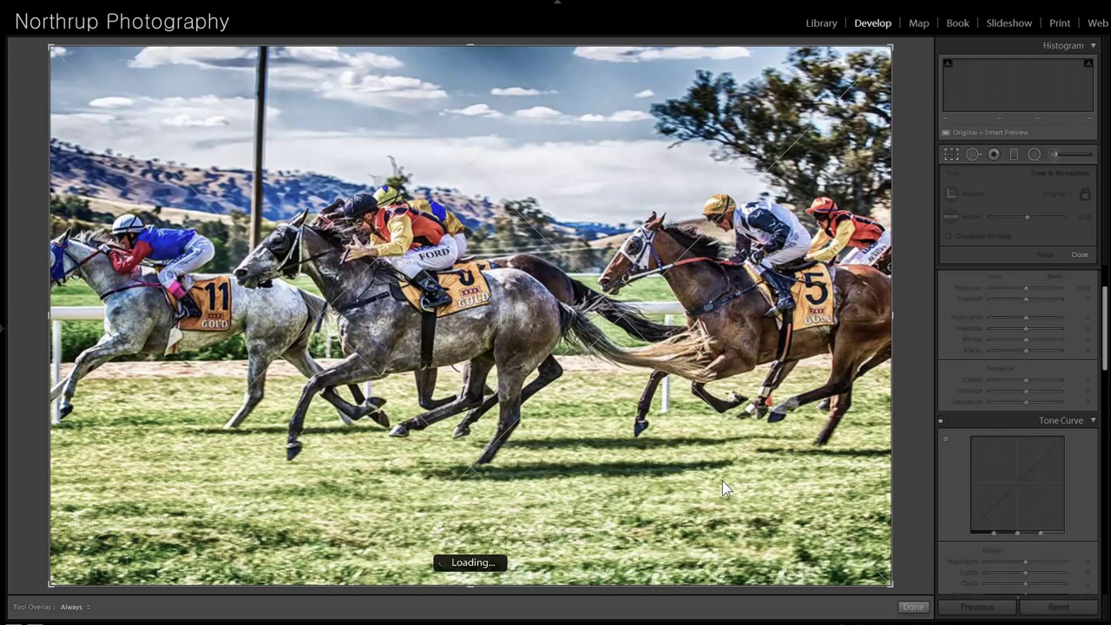
{"action": "key", "text": "Right"}
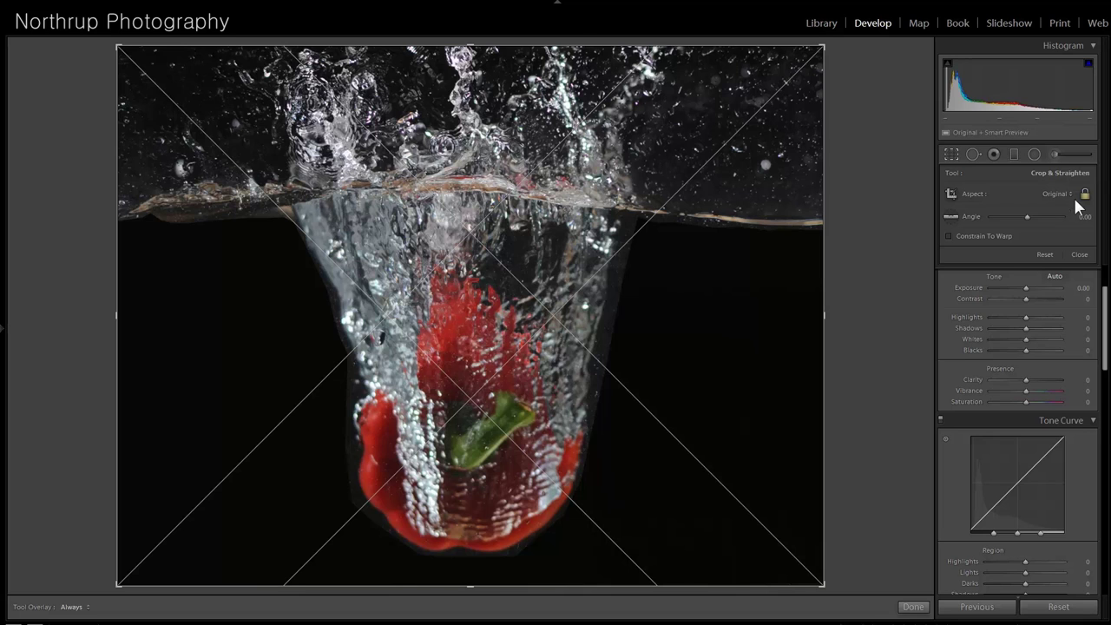
{"action": "left_click", "coordinate": [952, 155]}
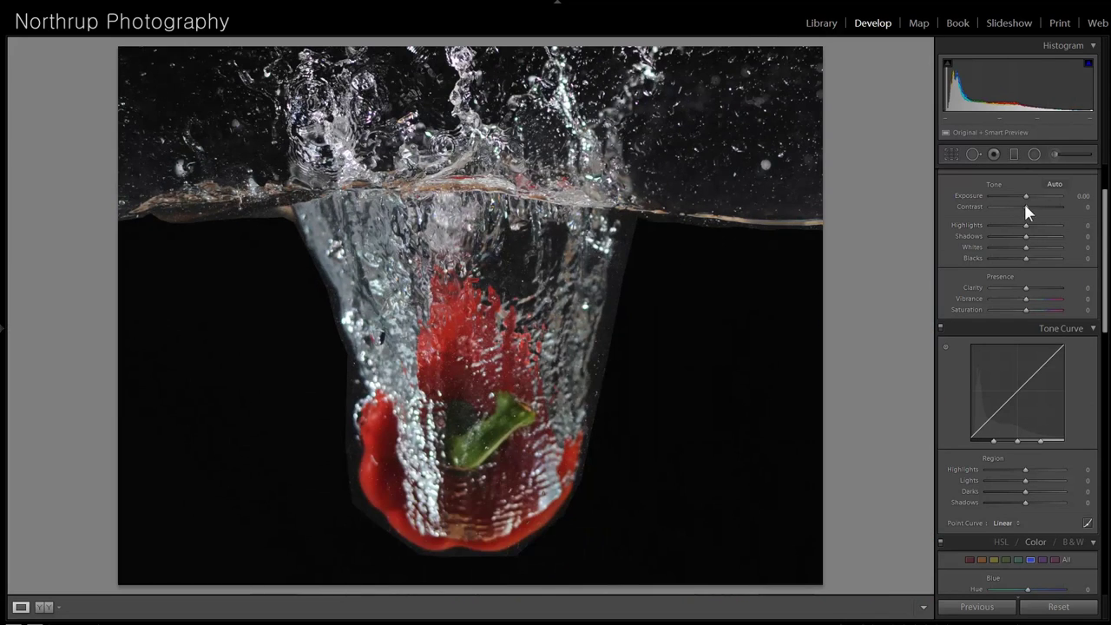
{"action": "left_click_drag", "start_coordinate": [1027, 196], "coordinate": [1037, 202]}
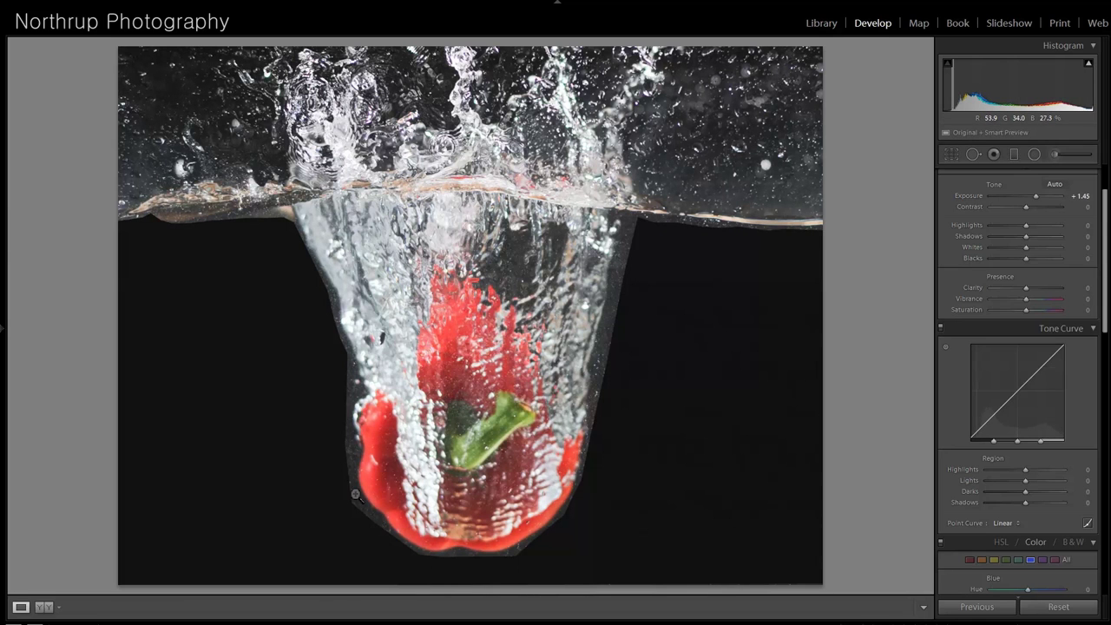
- Examine the cutout edges around the pepper and the splash at full size
{"action": "left_click", "coordinate": [359, 494]}
{"action": "left_click_drag", "start_coordinate": [449, 362], "coordinate": [466, 303]}
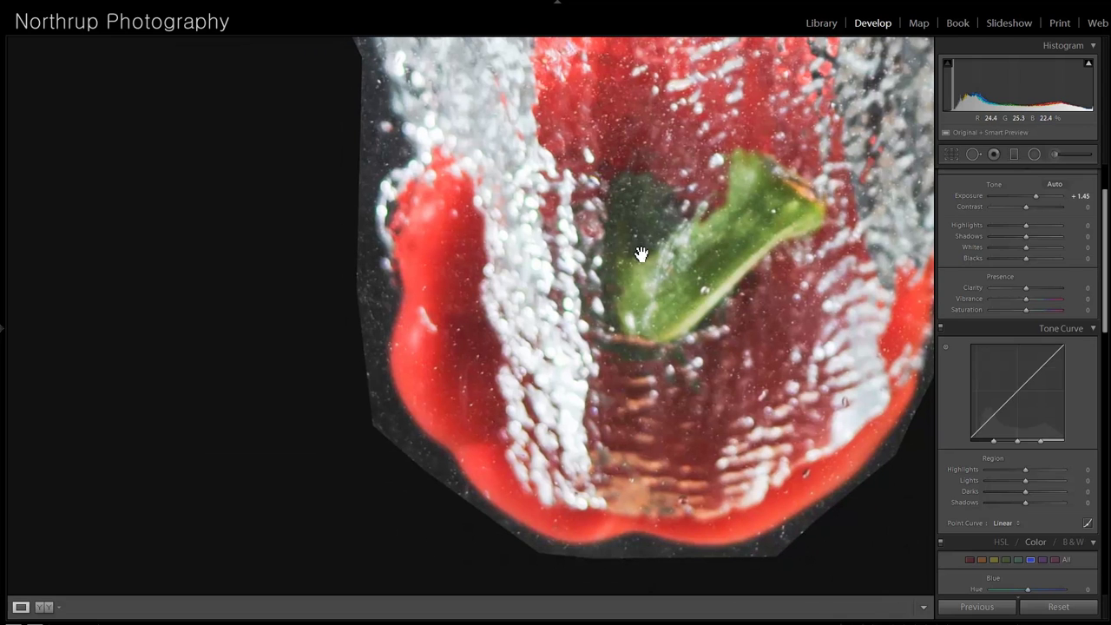
{"action": "left_click_drag", "start_coordinate": [642, 253], "coordinate": [534, 231]}
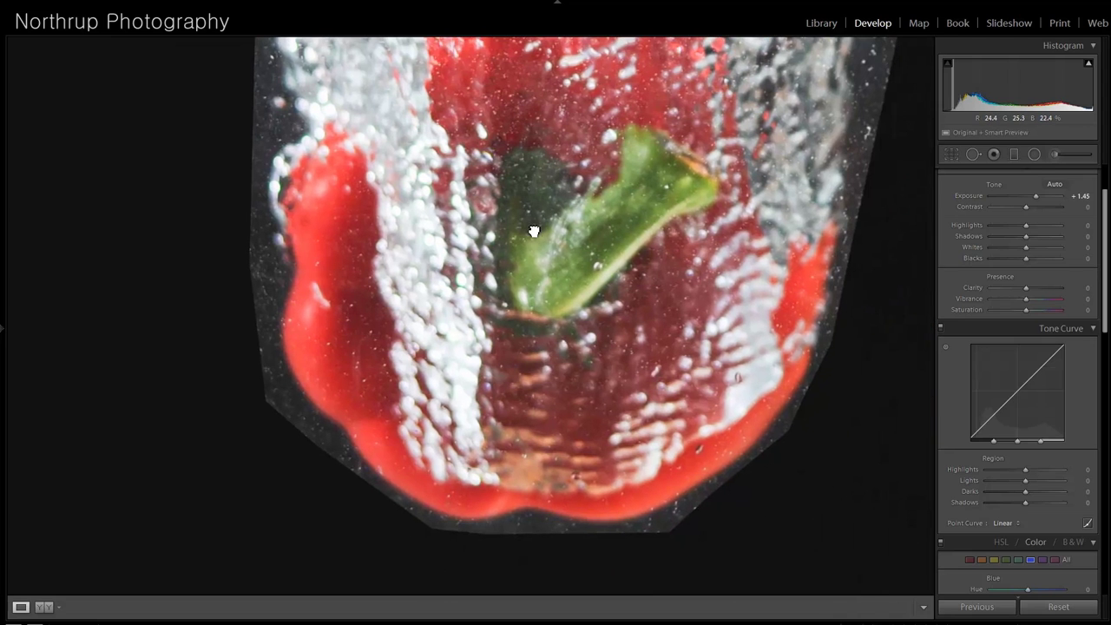
{"action": "left_click", "coordinate": [366, 272]}
{"action": "left_click", "coordinate": [336, 287]}
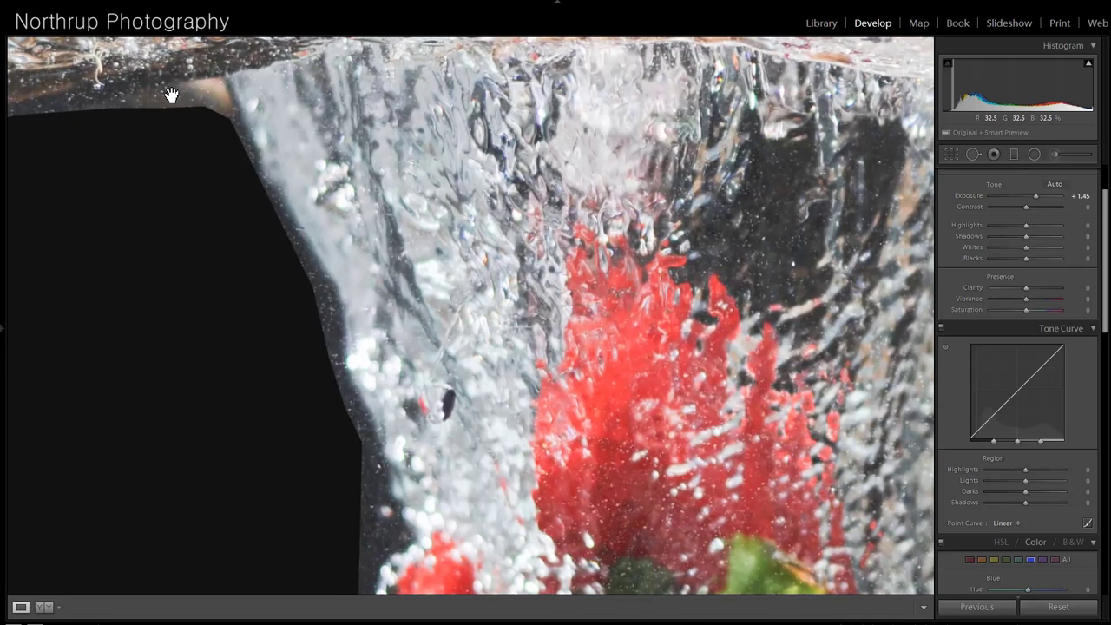
{"action": "left_click", "coordinate": [378, 472]}
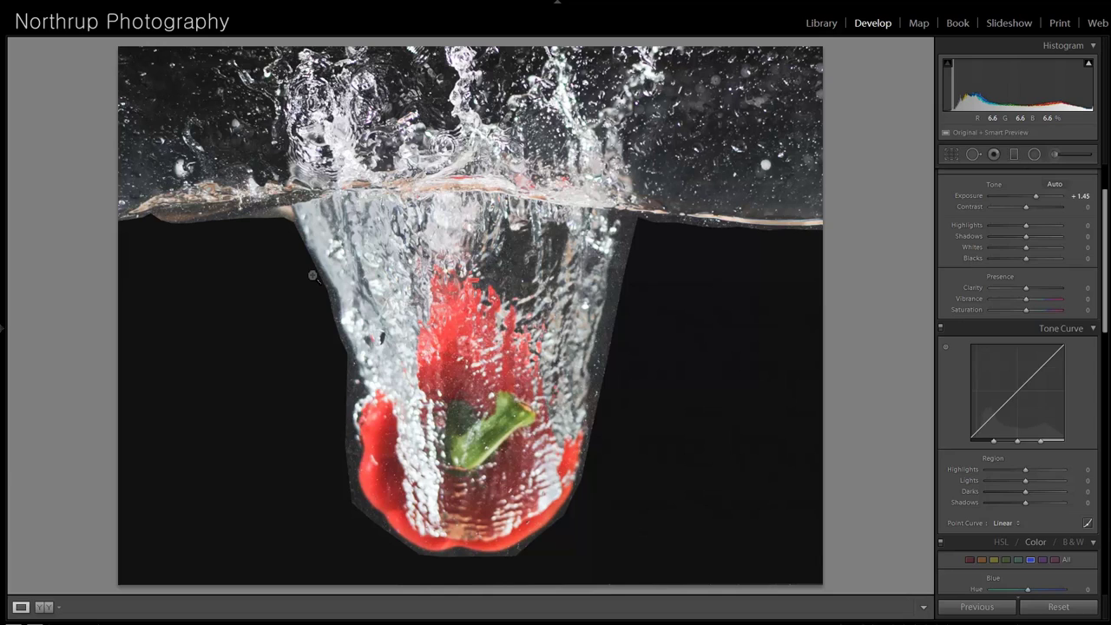
- Compare the pepper photo's imported and brightened versions in the history, ending on the Exposure adjustment
{"action": "left_click", "coordinate": [5, 333]}
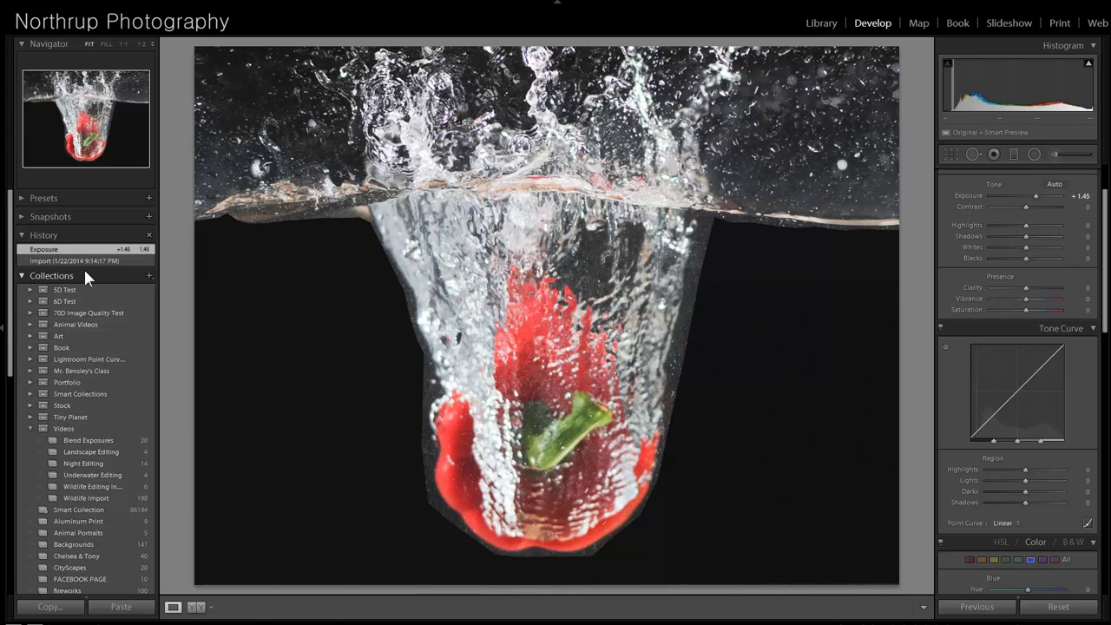
{"action": "left_click", "coordinate": [88, 261]}
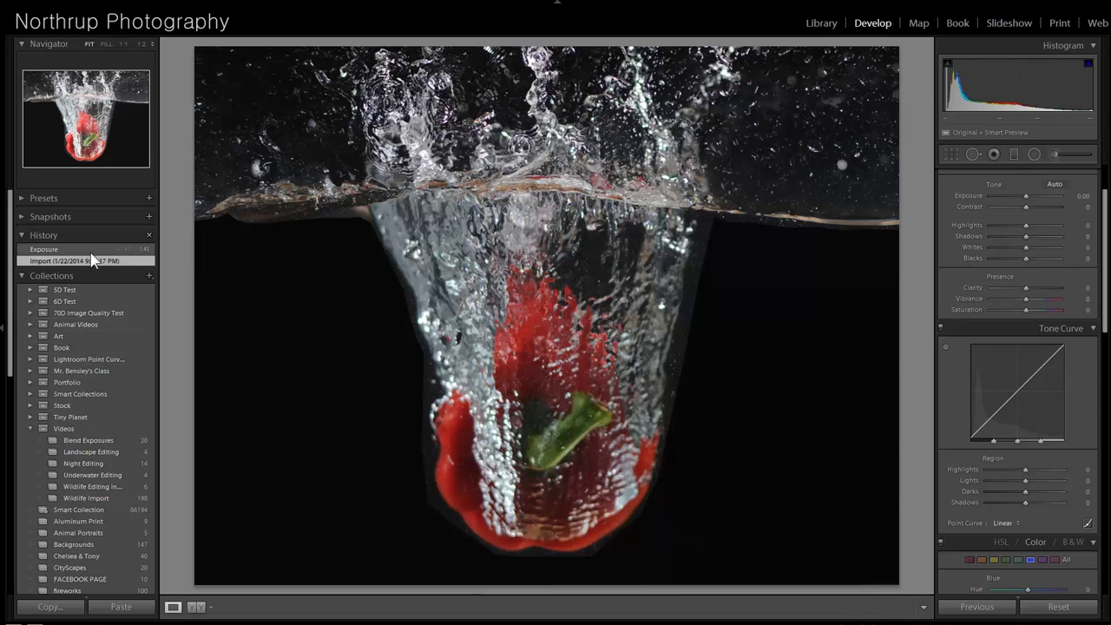
{"action": "left_click", "coordinate": [92, 251]}
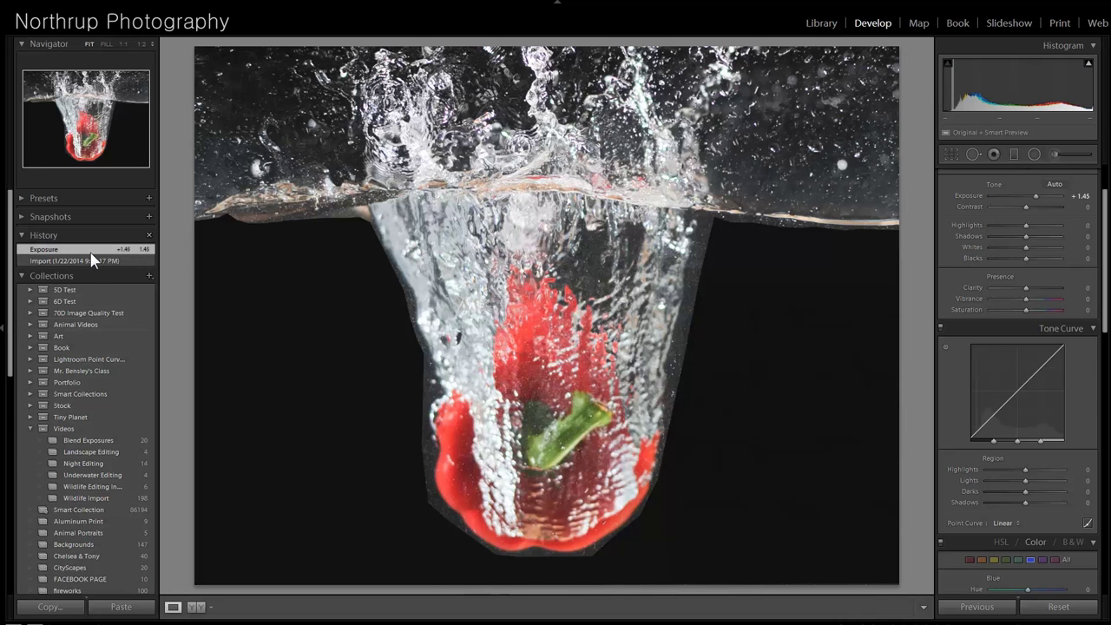
{"action": "left_click", "coordinate": [92, 259]}
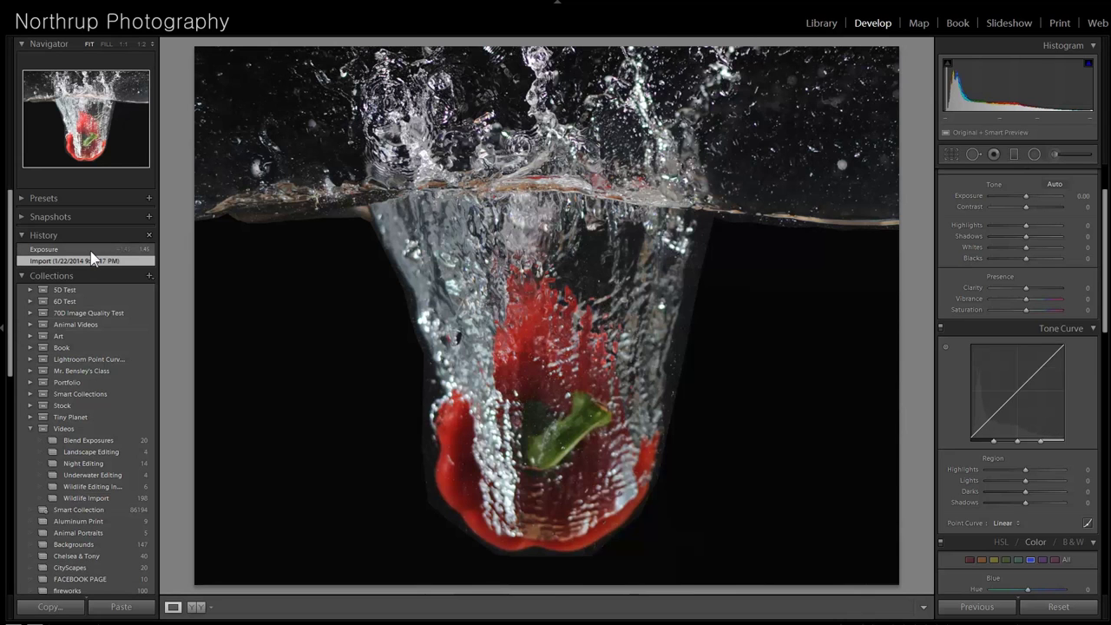
{"action": "left_click", "coordinate": [92, 250]}
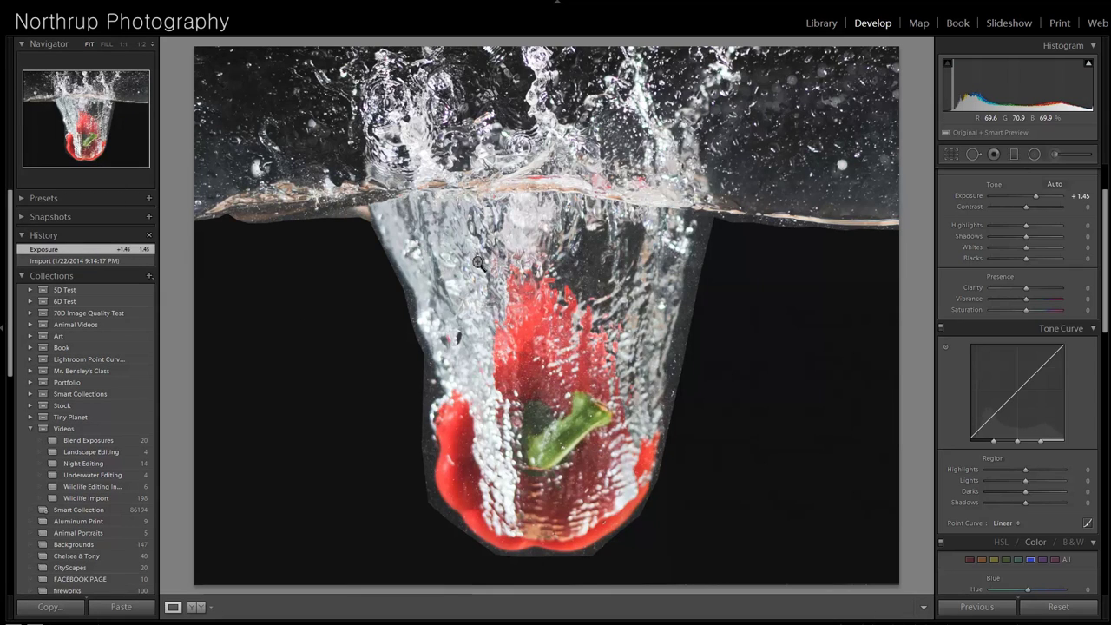
- Move on to the photo of the two uniformed guards and convert it to black and white
{"action": "key", "text": "Right"}
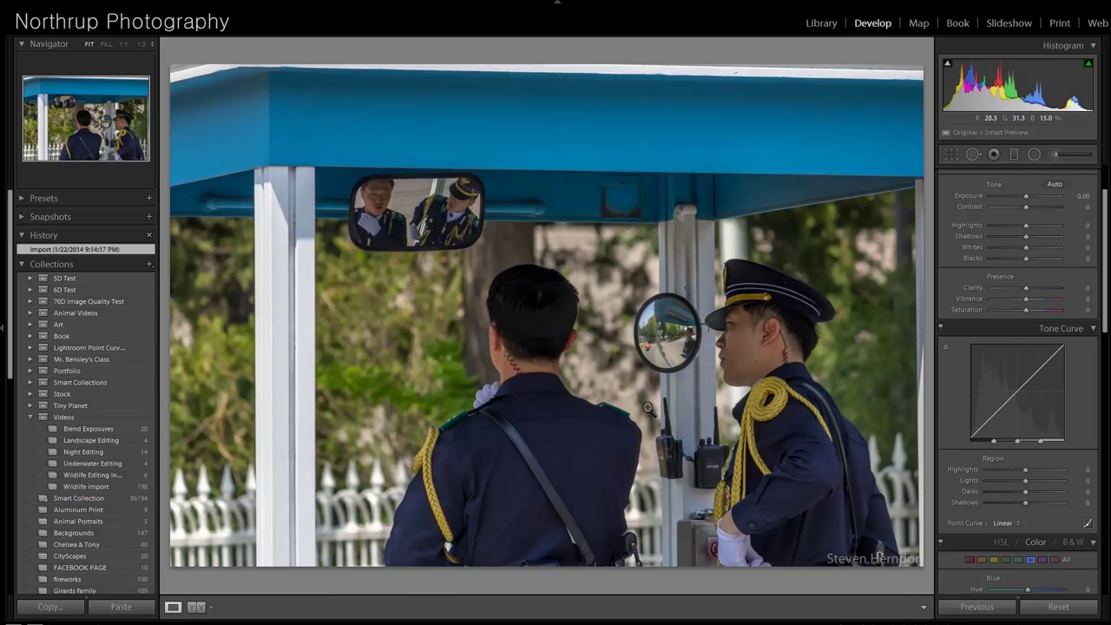
{"action": "scroll", "coordinate": [1055, 399], "scroll_direction": "down", "scroll_amount": 5}
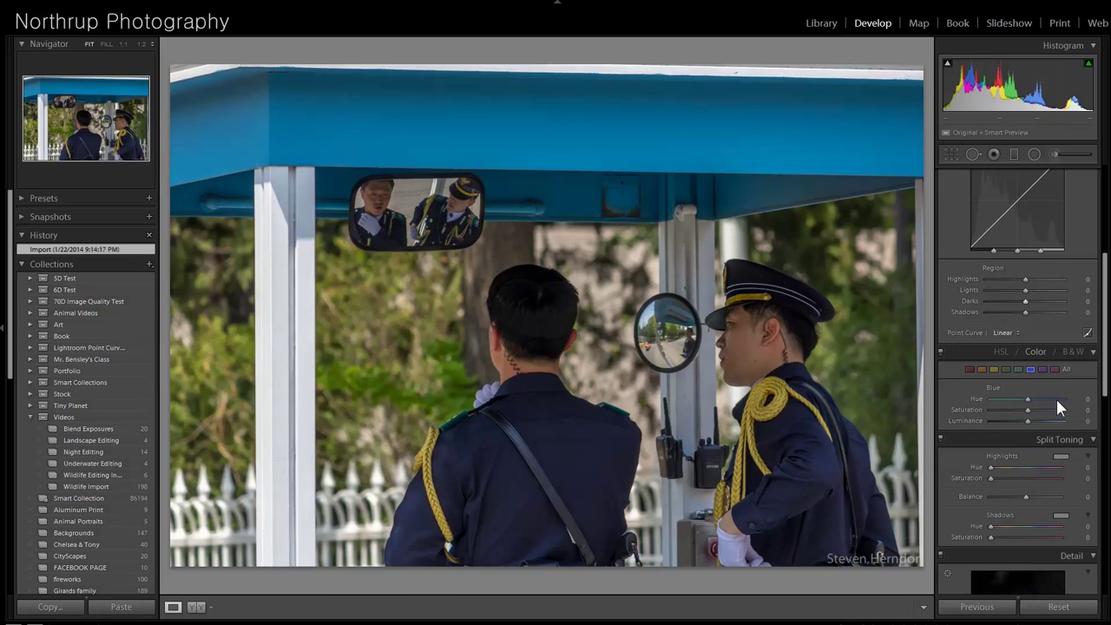
{"action": "left_click", "coordinate": [1074, 351]}
- Crop the guards photo tighter with the original proportions, trimming most of the roof and the outer post beside the mirror
{"action": "left_click", "coordinate": [951, 154]}
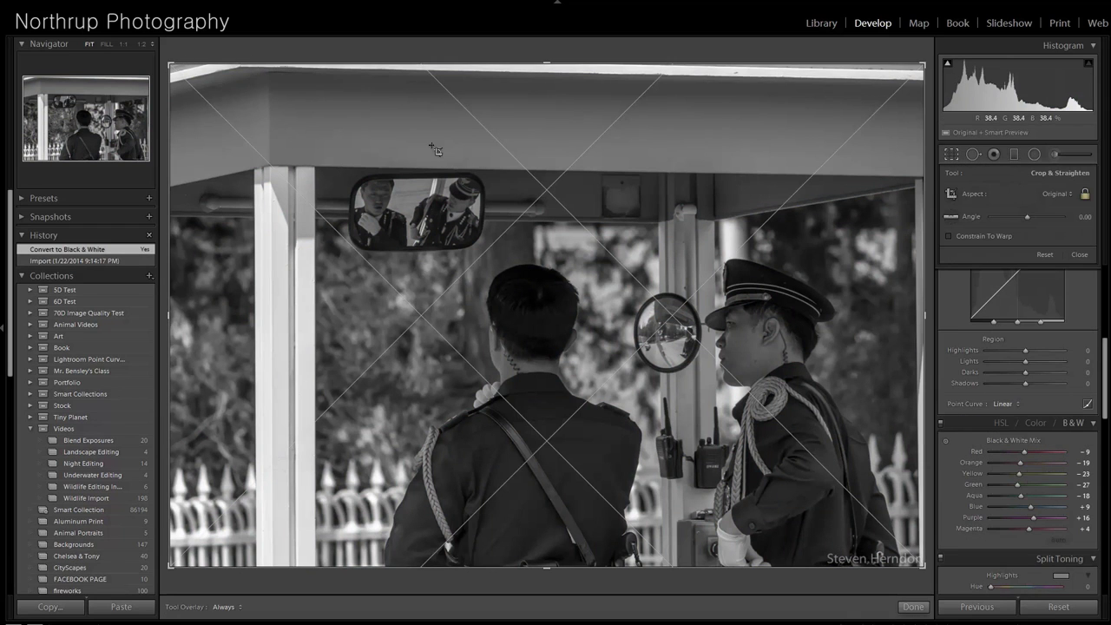
{"action": "left_click_drag", "start_coordinate": [177, 73], "coordinate": [198, 102]}
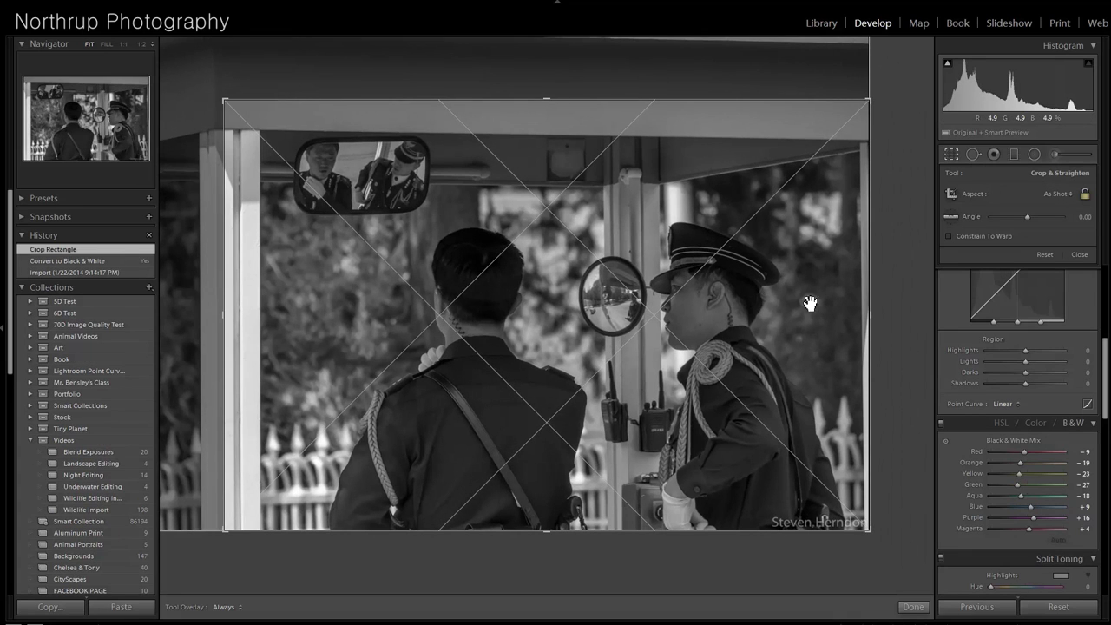
{"action": "left_click_drag", "start_coordinate": [791, 290], "coordinate": [786, 281]}
{"action": "left_click_drag", "start_coordinate": [221, 105], "coordinate": [232, 111]}
{"action": "key", "text": "Return"}
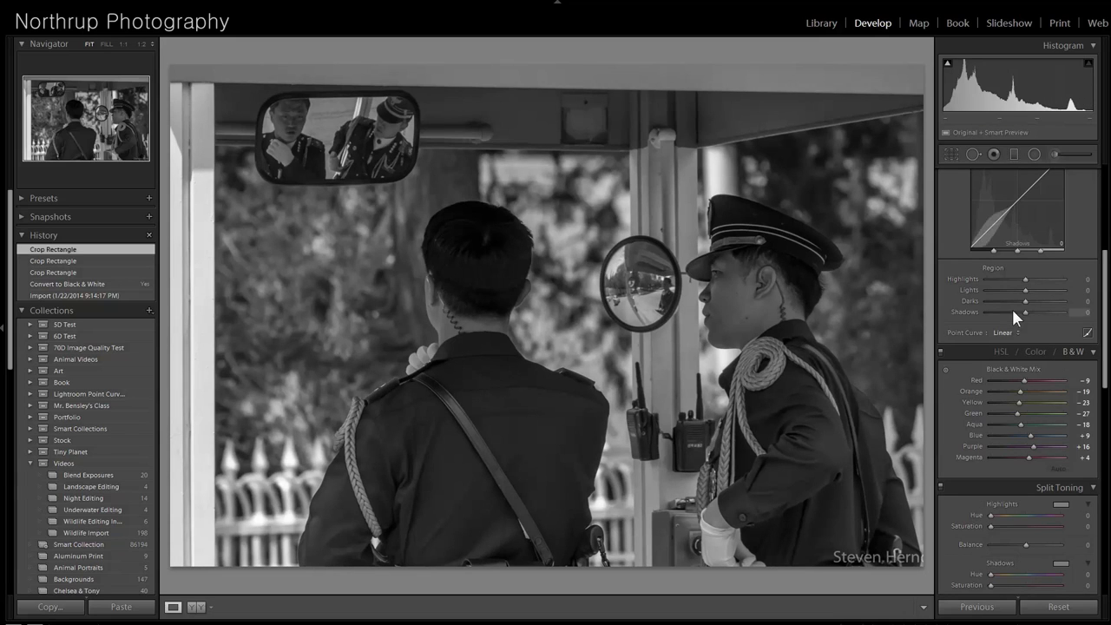
- Set the guards photo's Exposure to +0.95, Blacks to -57 and Shadows to +26, comparing against the imported original
{"action": "scroll", "coordinate": [1024, 321], "scroll_direction": "up", "scroll_amount": 5}
{"action": "left_click_drag", "start_coordinate": [1026, 268], "coordinate": [1033, 268]}
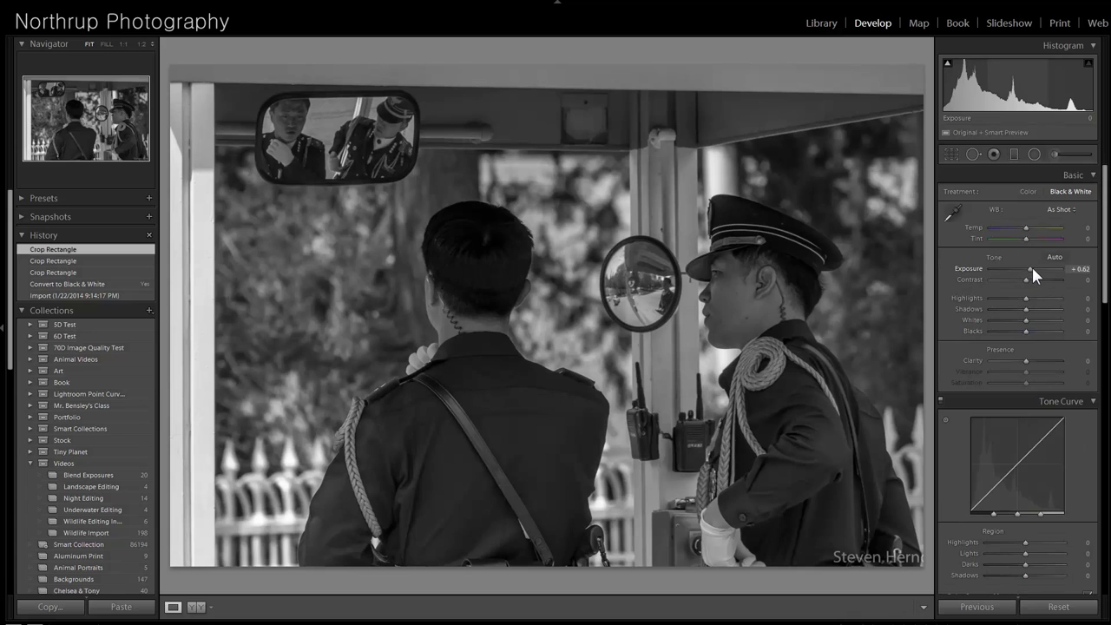
{"action": "left_click_drag", "start_coordinate": [1025, 331], "coordinate": [1006, 331]}
{"action": "left_click", "coordinate": [73, 317]}
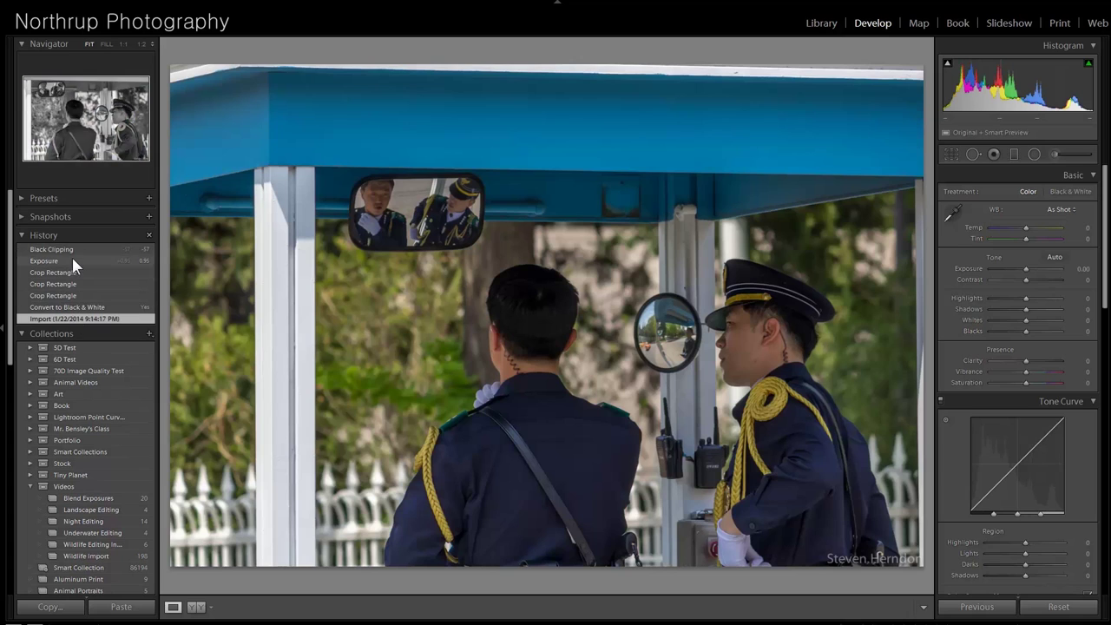
{"action": "left_click", "coordinate": [74, 252]}
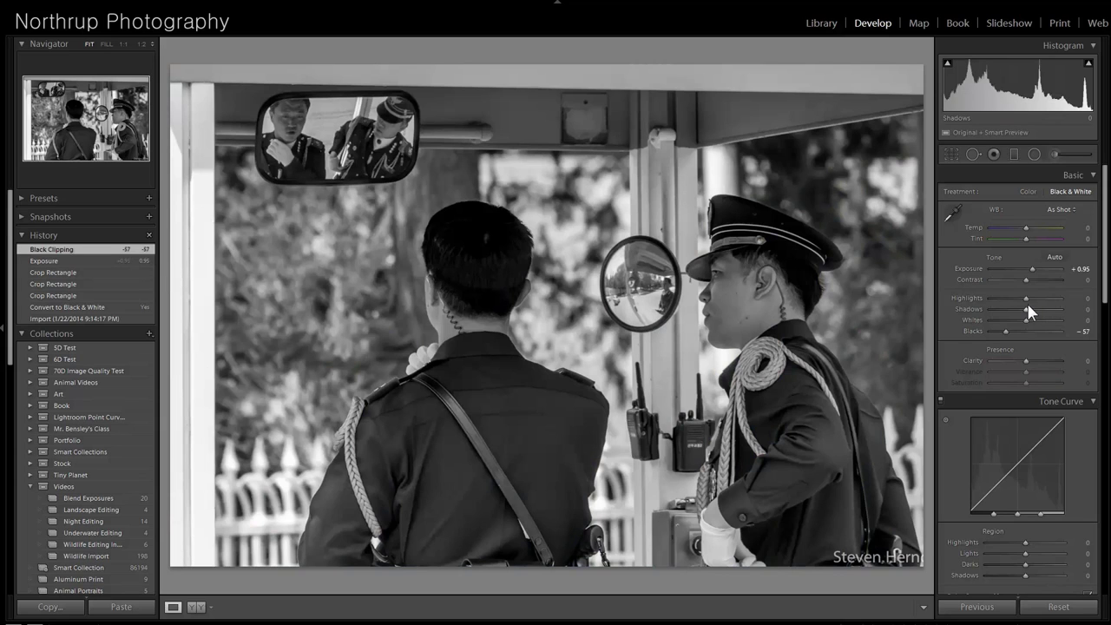
{"action": "left_click_drag", "start_coordinate": [1028, 307], "coordinate": [1034, 311]}
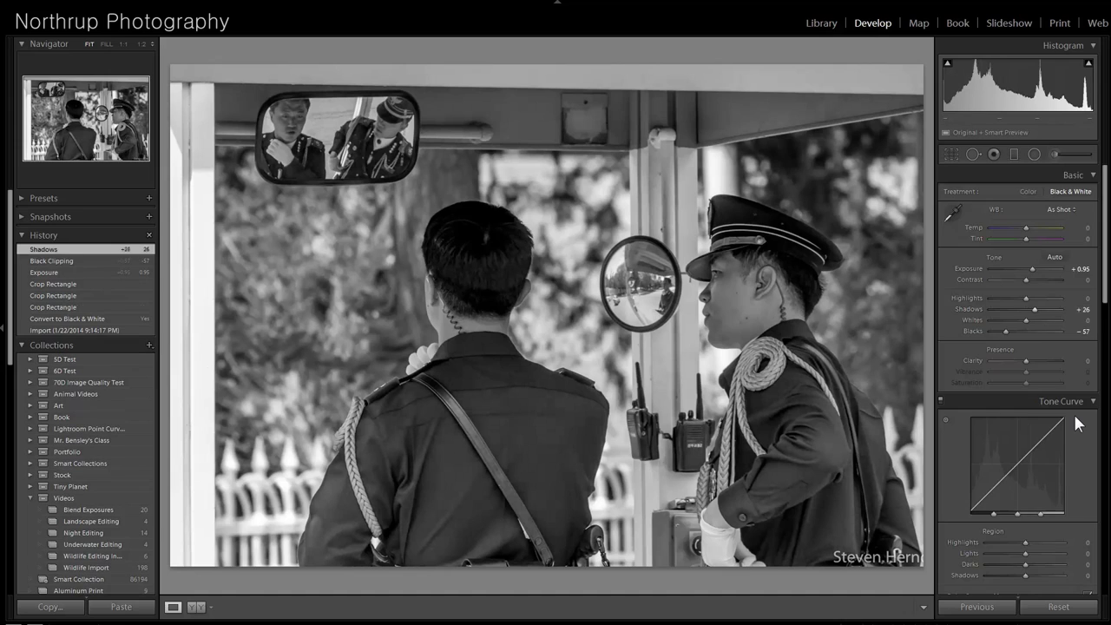
- Return the guards photo to color and set the Aqua Saturation to -100 and Aqua Luminance to -73
{"action": "scroll", "coordinate": [1072, 412], "scroll_direction": "down", "scroll_amount": 5}
{"action": "left_click", "coordinate": [1038, 420]}
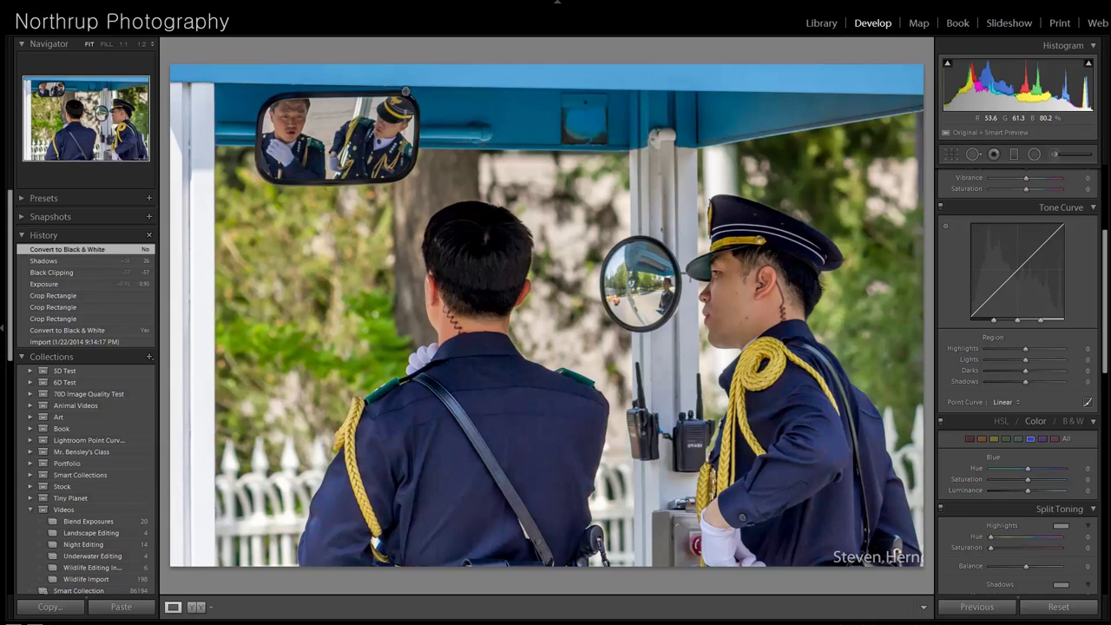
{"action": "left_click", "coordinate": [1018, 439]}
{"action": "mouse_move", "coordinate": [1025, 478]}
{"action": "left_mouse_down"}
{"action": "mouse_move", "coordinate": [982, 478]}
{"action": "mouse_move", "coordinate": [1014, 488]}
{"action": "mouse_move", "coordinate": [997, 479]}
{"action": "mouse_move", "coordinate": [1006, 482]}
{"action": "left_mouse_up"}
- Mute the blues in the guards photo with Blue Saturation at -50 and Blue Luminance at -31
{"action": "left_click", "coordinate": [1030, 438]}
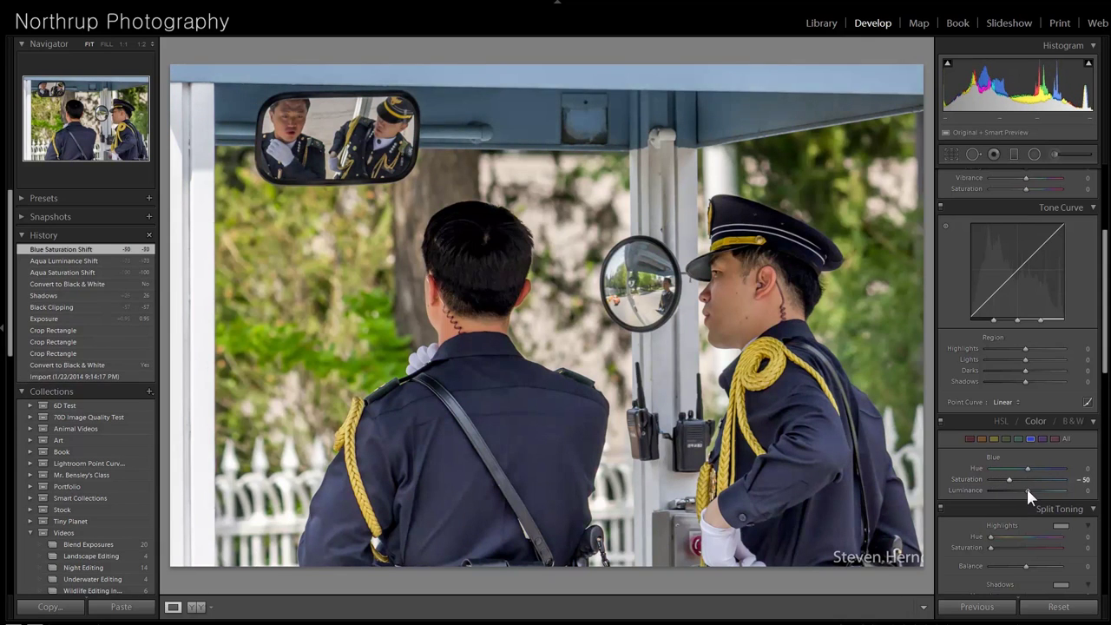
{"action": "left_click", "coordinate": [1016, 490]}
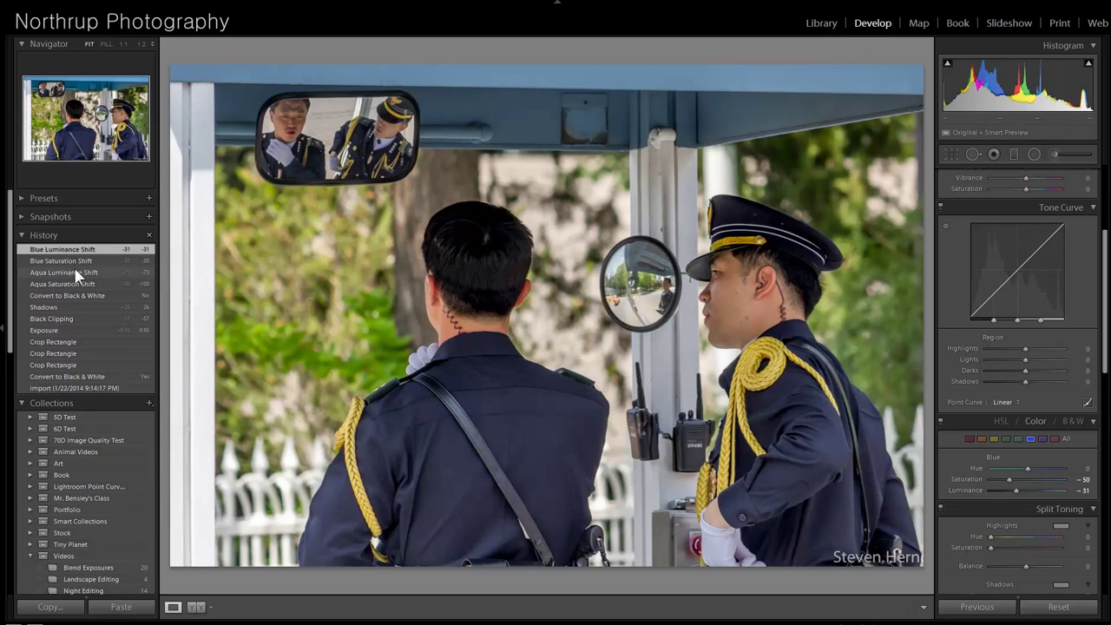
- Compare the guards photo's color and black-and-white stages in the history, end on the muted-color version and move on to the pier photo
{"action": "left_click", "coordinate": [75, 295]}
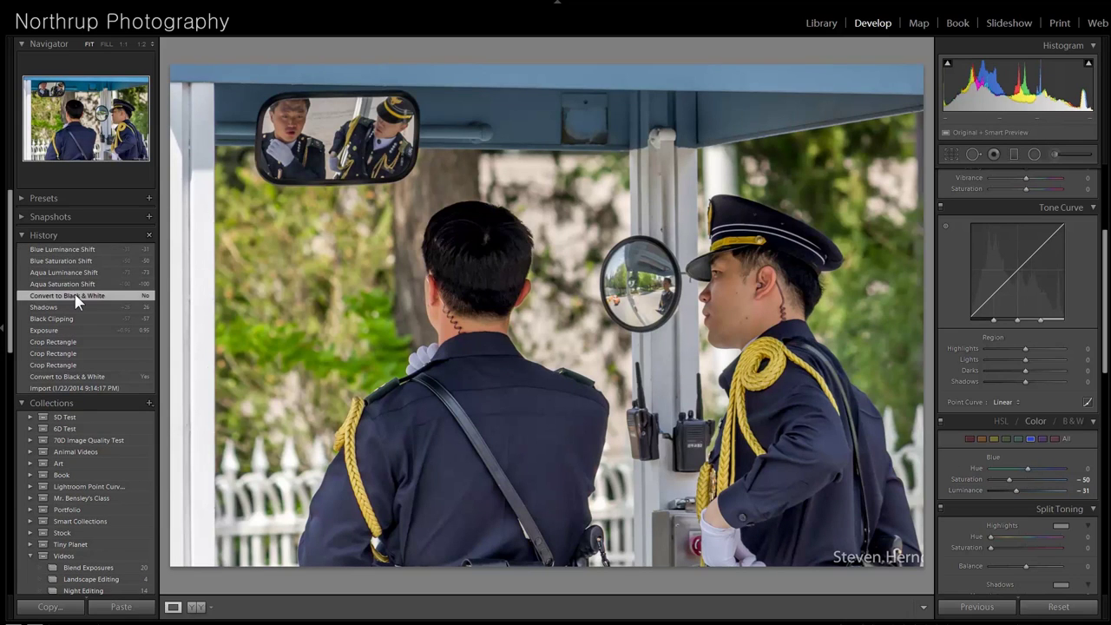
{"action": "left_click", "coordinate": [84, 250]}
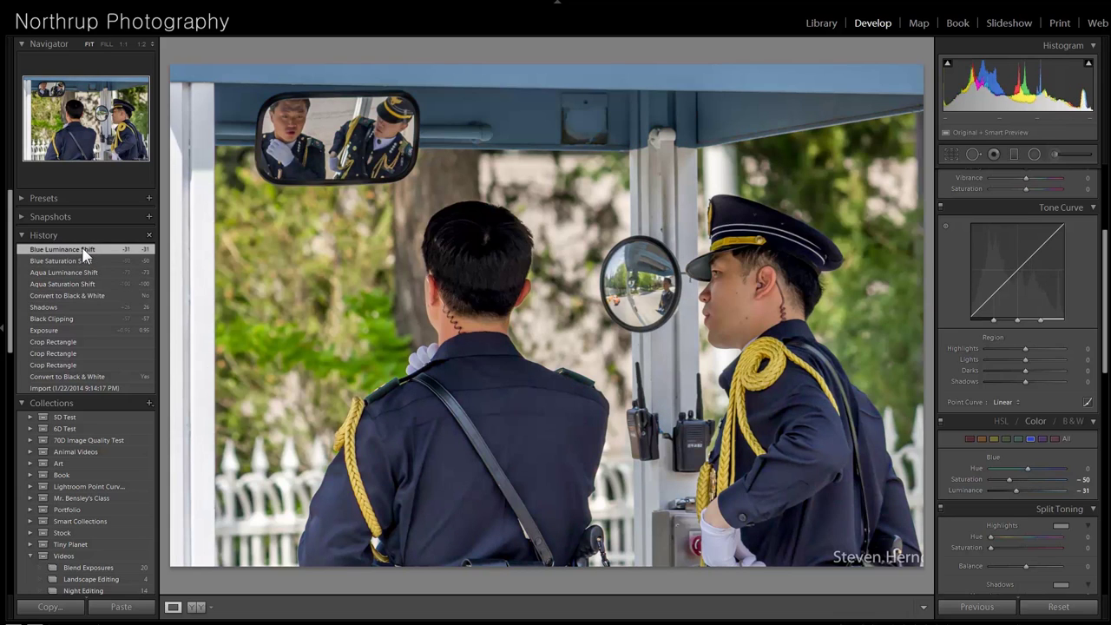
{"action": "left_click", "coordinate": [71, 307]}
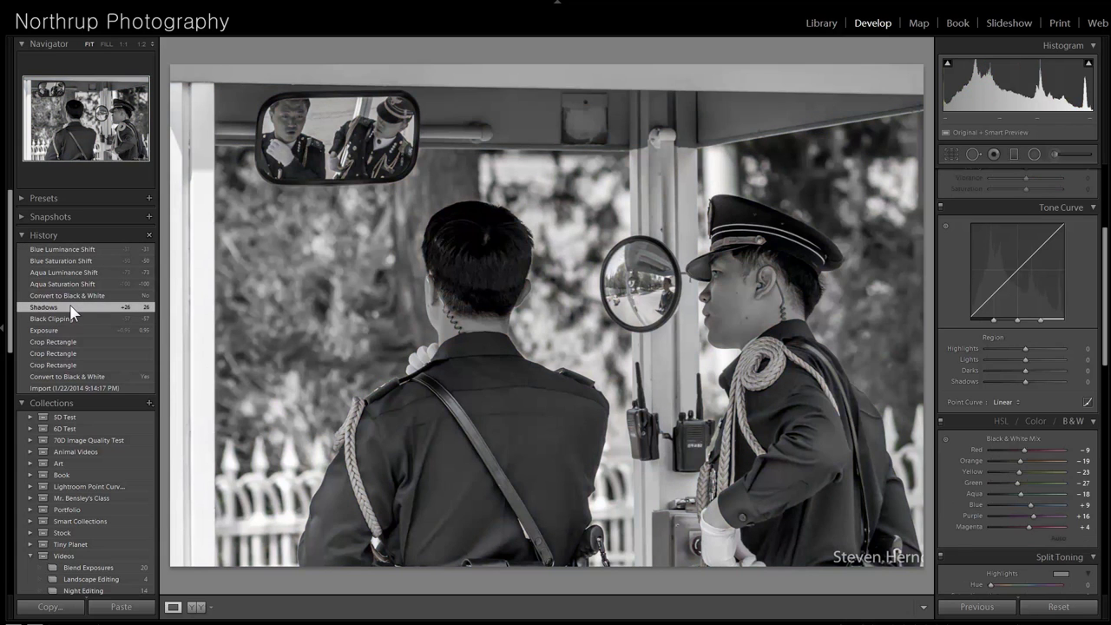
{"action": "left_click", "coordinate": [80, 250]}
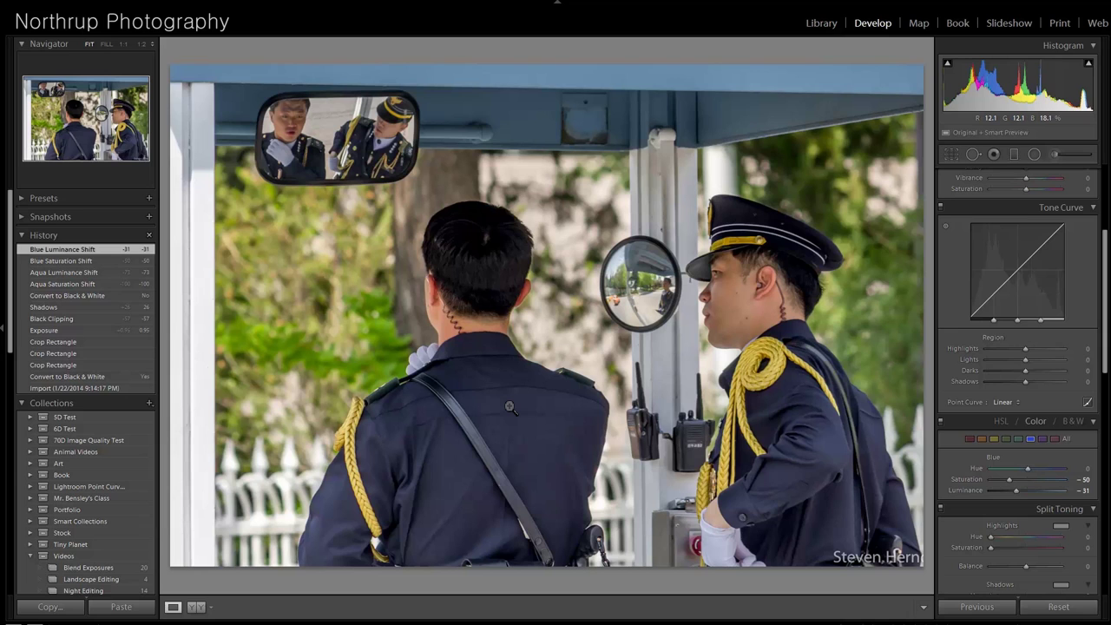
{"action": "key", "text": "Right"}
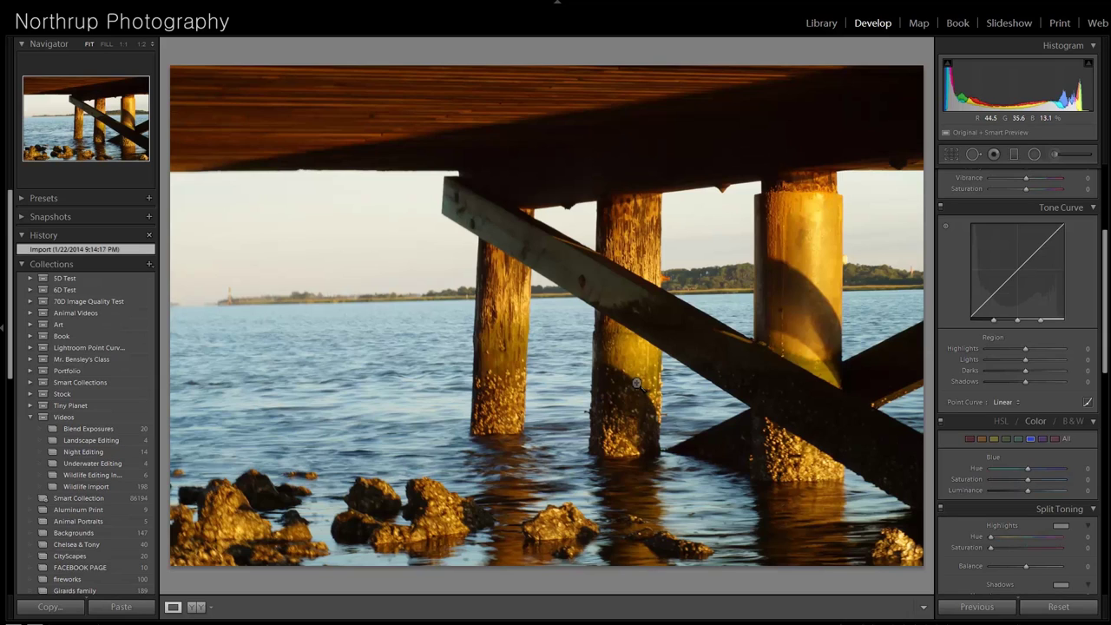
- Straighten the pier photo with a crop angle of 1.47 and convert it to black and white
{"action": "left_click", "coordinate": [950, 153]}
{"action": "left_click_drag", "start_coordinate": [927, 66], "coordinate": [939, 73]}
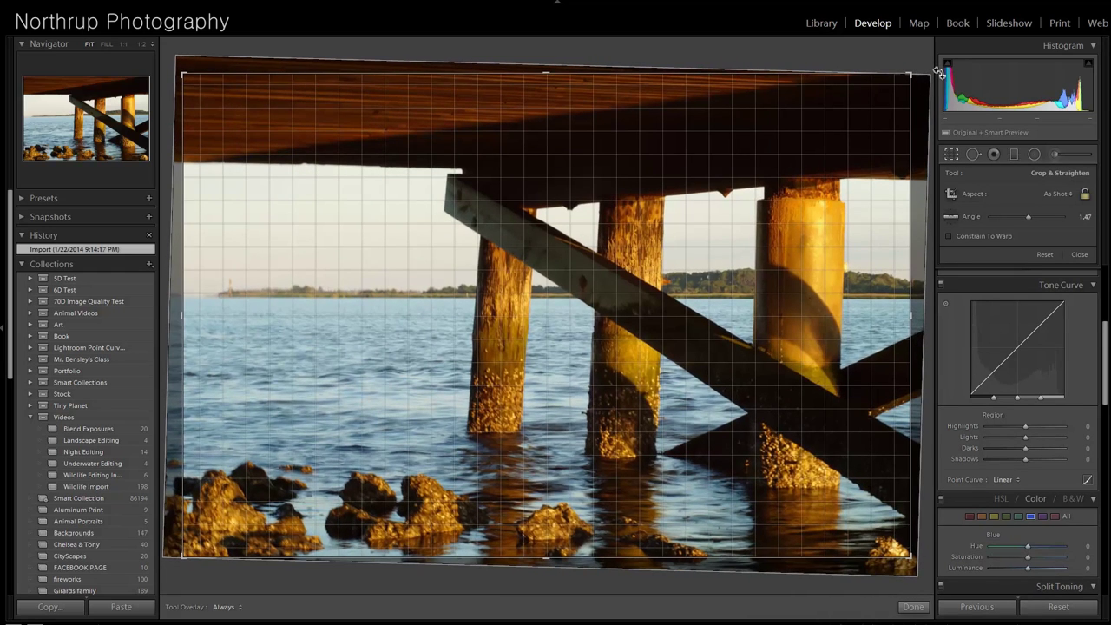
{"action": "left_click_drag", "start_coordinate": [939, 73], "coordinate": [939, 71]}
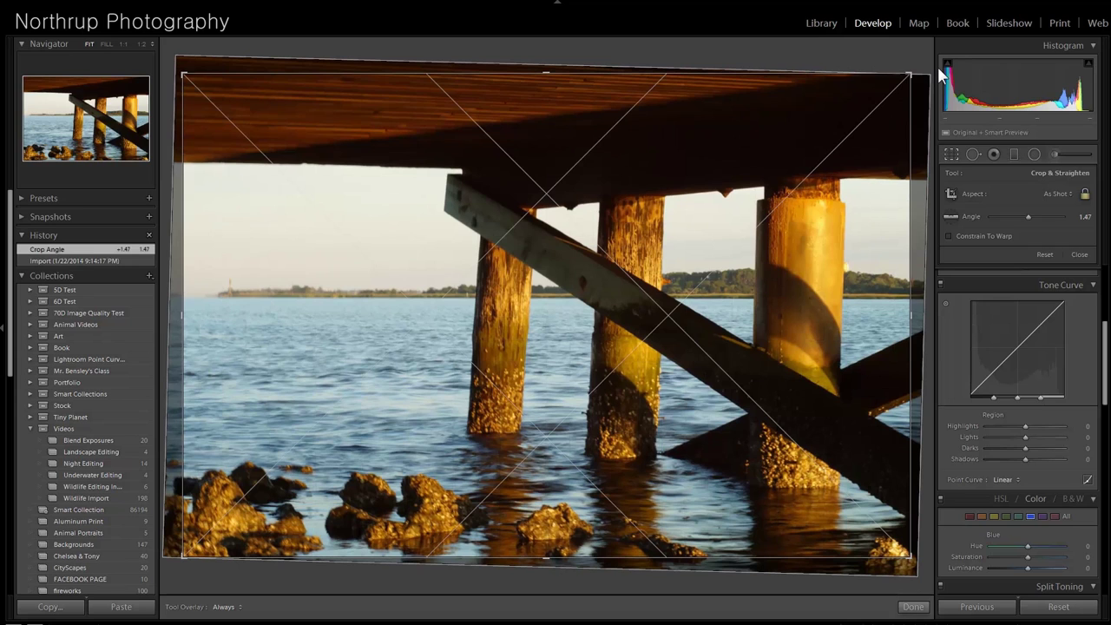
{"action": "key", "text": "Return"}
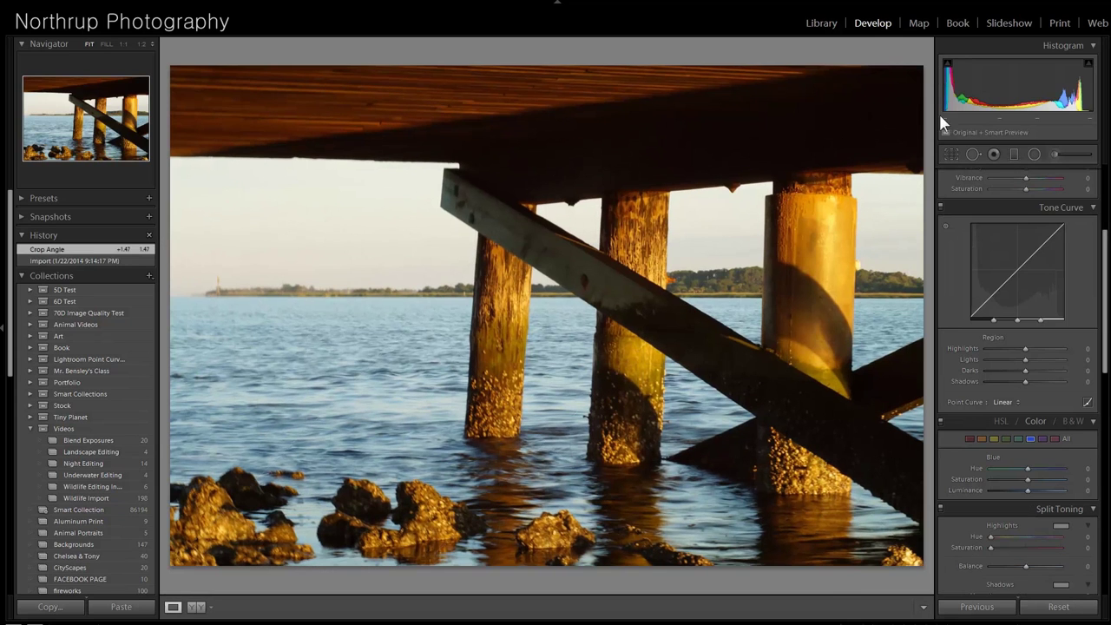
{"action": "left_click", "coordinate": [1069, 422]}
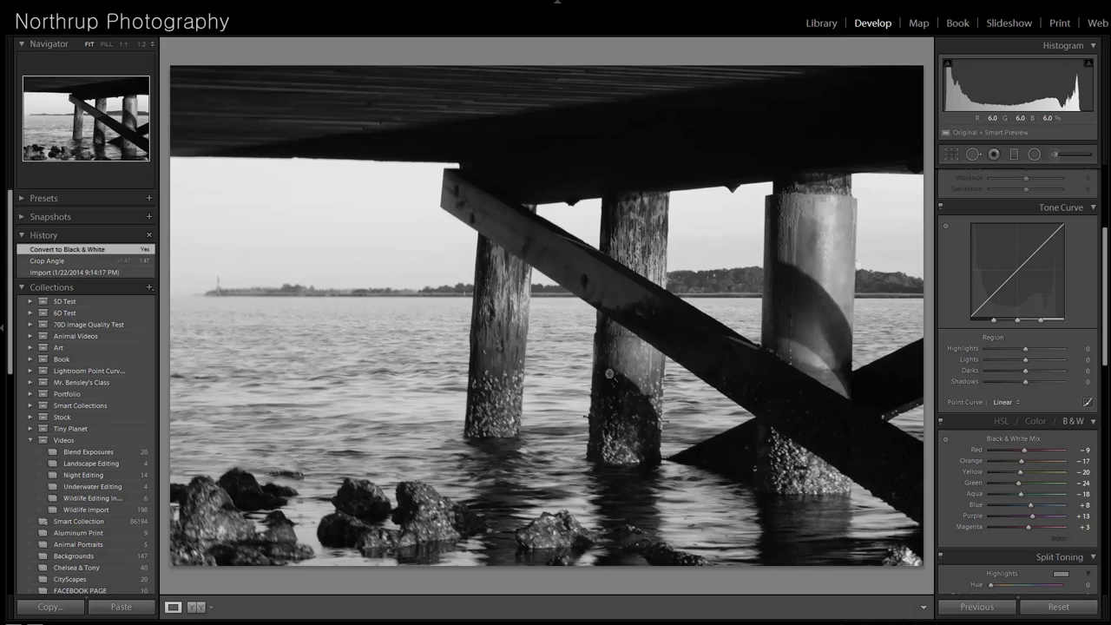
- Move on to the portrait of the man in the blue shirt and inspect his face and hand at full size
{"action": "key", "text": "Right"}
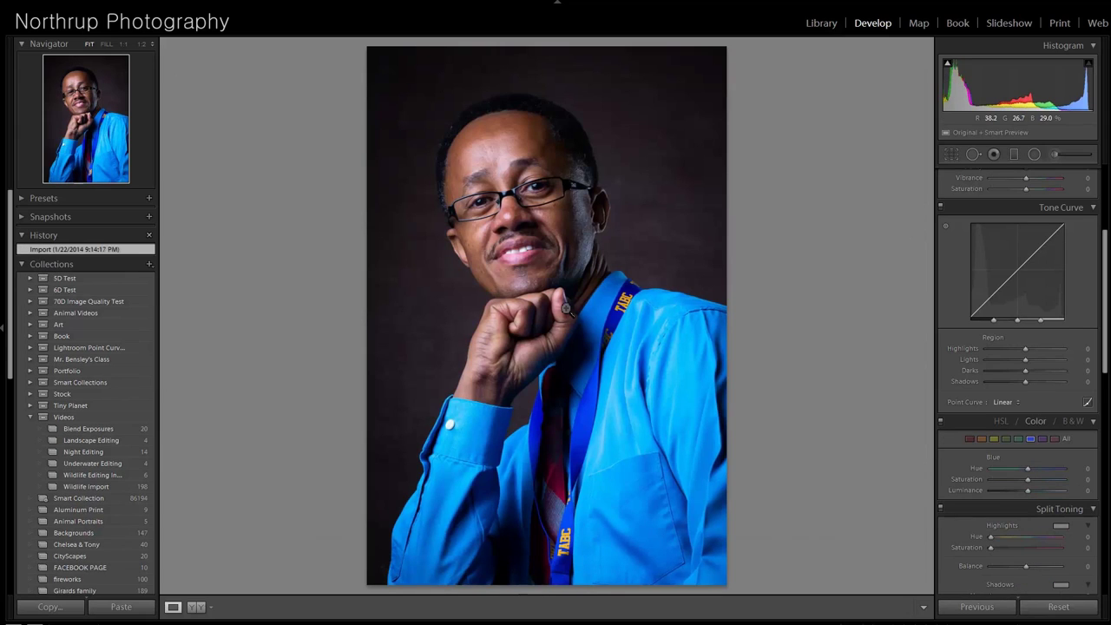
{"action": "left_click", "coordinate": [554, 224]}
{"action": "left_click_drag", "start_coordinate": [488, 193], "coordinate": [558, 367]}
{"action": "left_click_drag", "start_coordinate": [590, 440], "coordinate": [624, 116]}
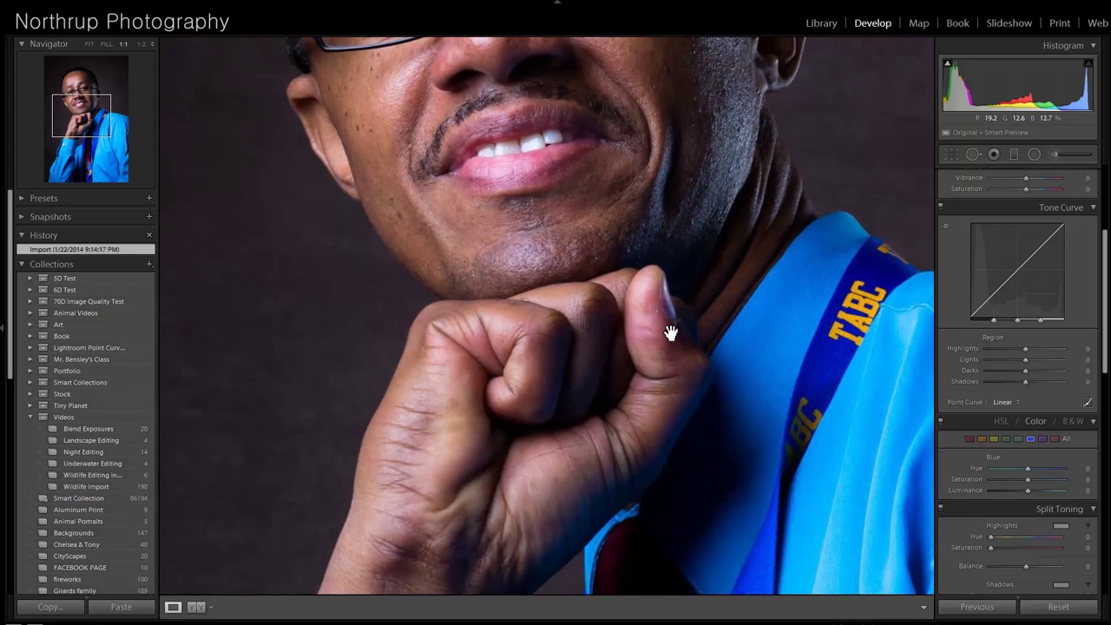
{"action": "left_click", "coordinate": [669, 322]}
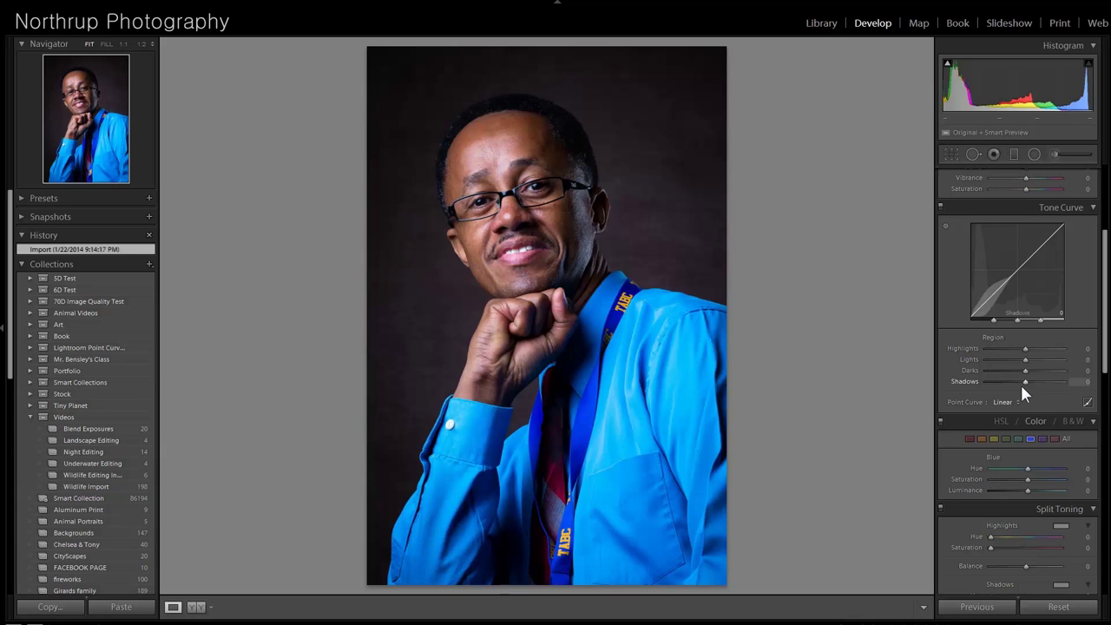
- Set the blue-shirt portrait's Shadows to +45 and check the lanyard and shirt at full size
{"action": "scroll", "coordinate": [1020, 382], "scroll_direction": "up", "scroll_amount": 5}
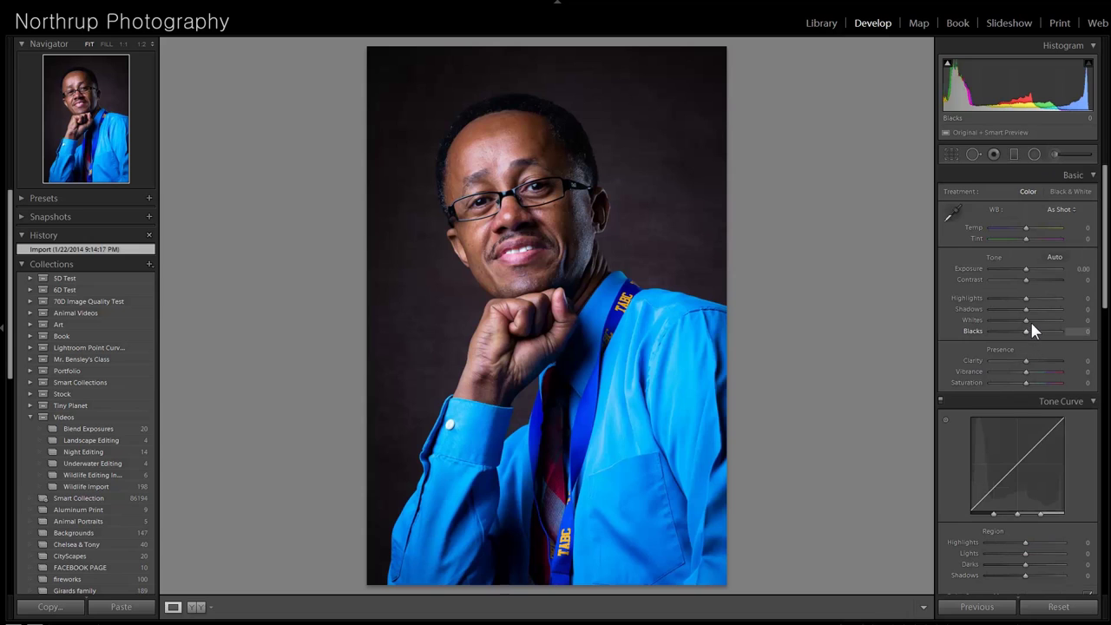
{"action": "left_click_drag", "start_coordinate": [1031, 310], "coordinate": [1041, 310]}
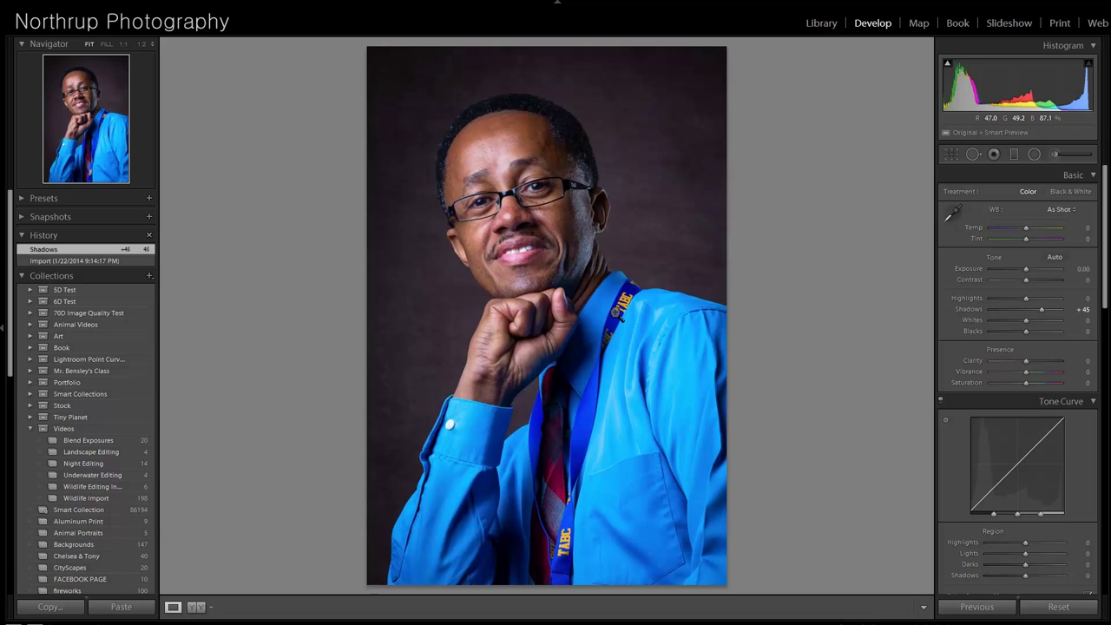
{"action": "left_click", "coordinate": [626, 322]}
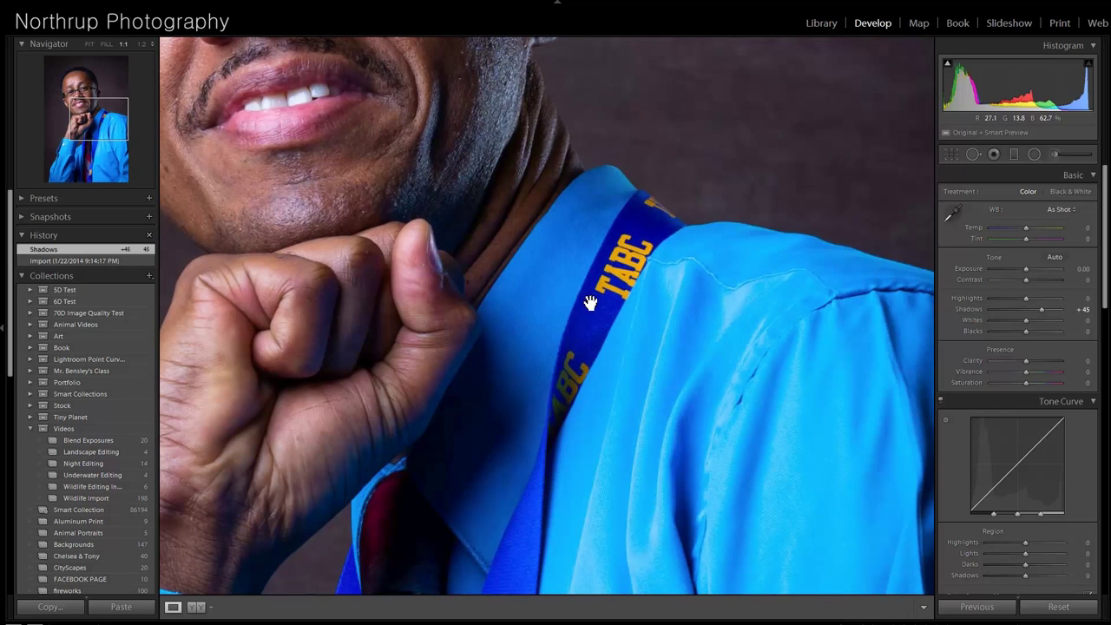
{"action": "left_click", "coordinate": [572, 376]}
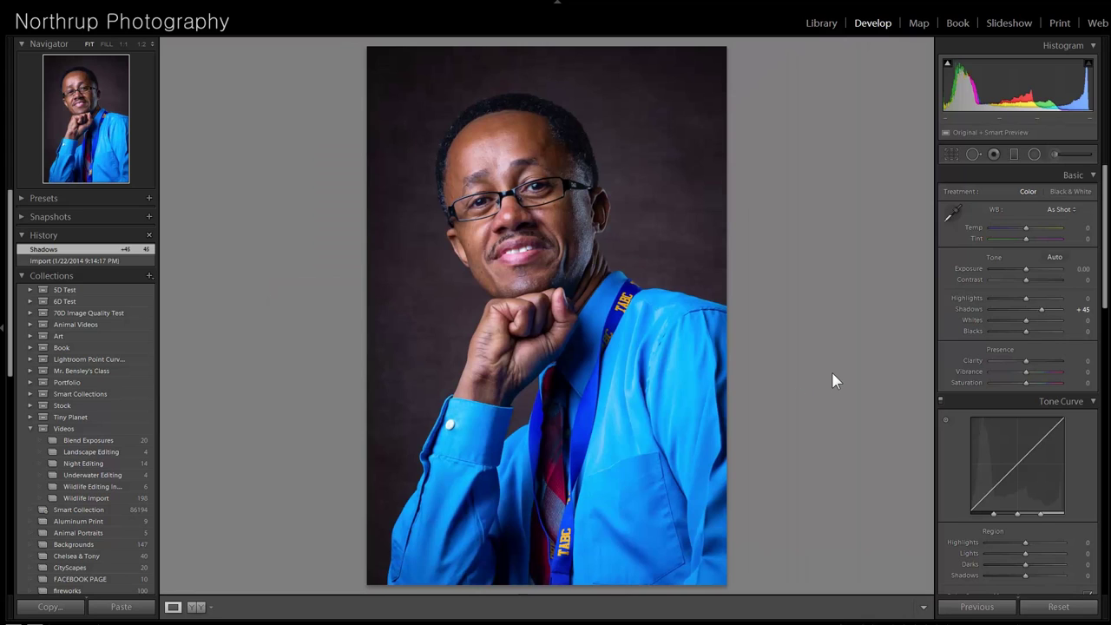
- Move on to the red rocks landscape and set its overall Saturation to -26
{"action": "key", "text": "Right"}
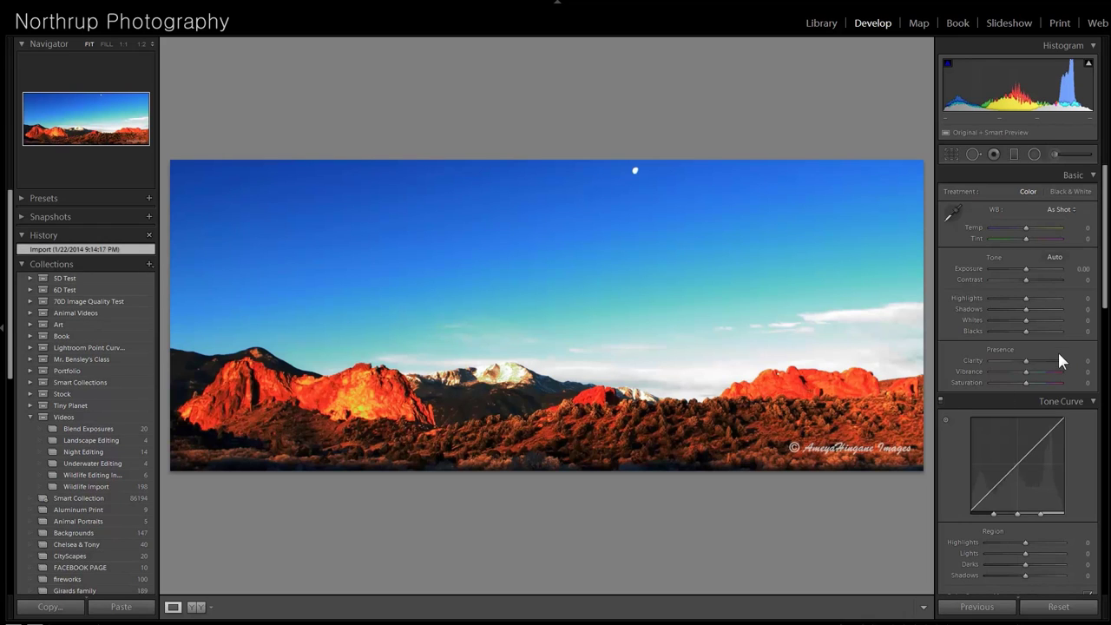
{"action": "scroll", "coordinate": [1049, 387], "scroll_direction": "down", "scroll_amount": 5}
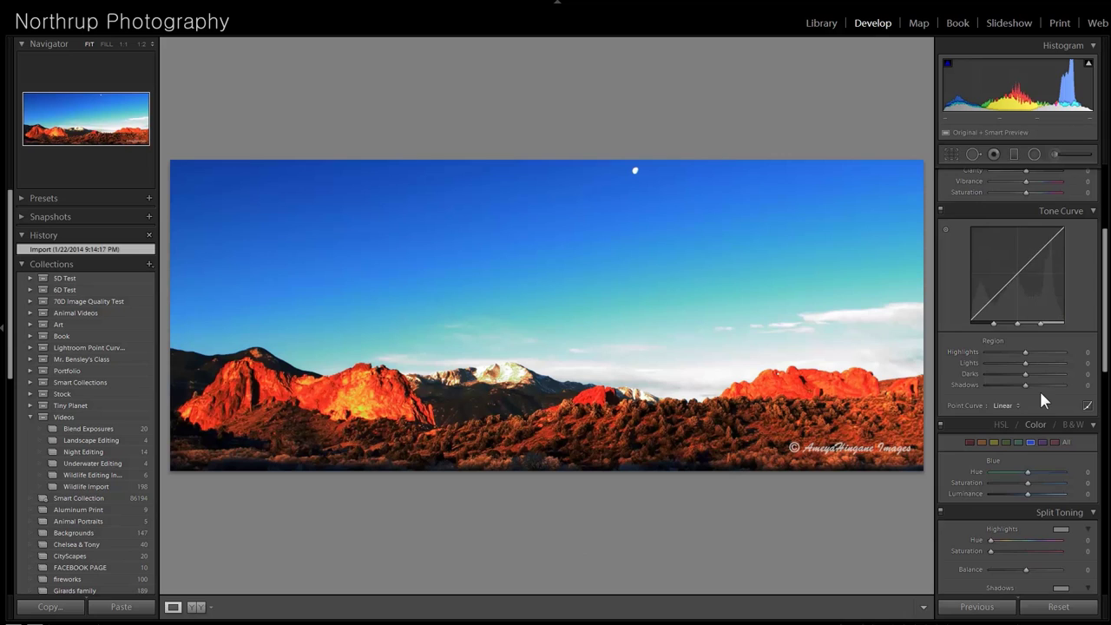
{"action": "scroll", "coordinate": [1039, 389], "scroll_direction": "up", "scroll_amount": 5}
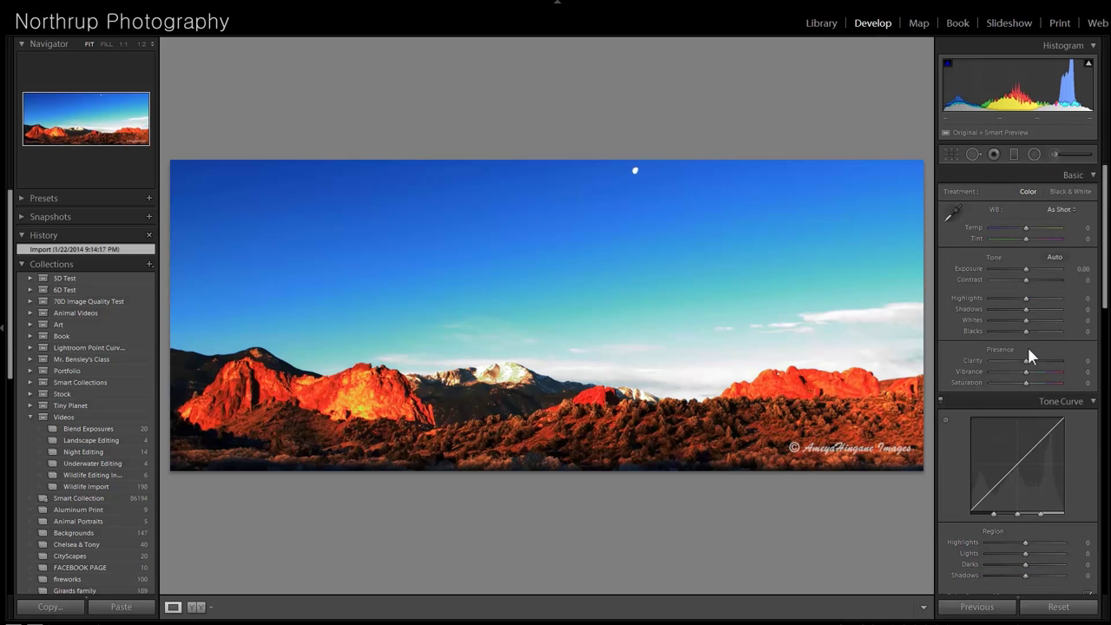
{"action": "left_click_drag", "start_coordinate": [1025, 378], "coordinate": [1016, 381]}
- Examine the snowy peak, red rocks and sky of the landscape at full size
{"action": "left_click", "coordinate": [442, 367]}
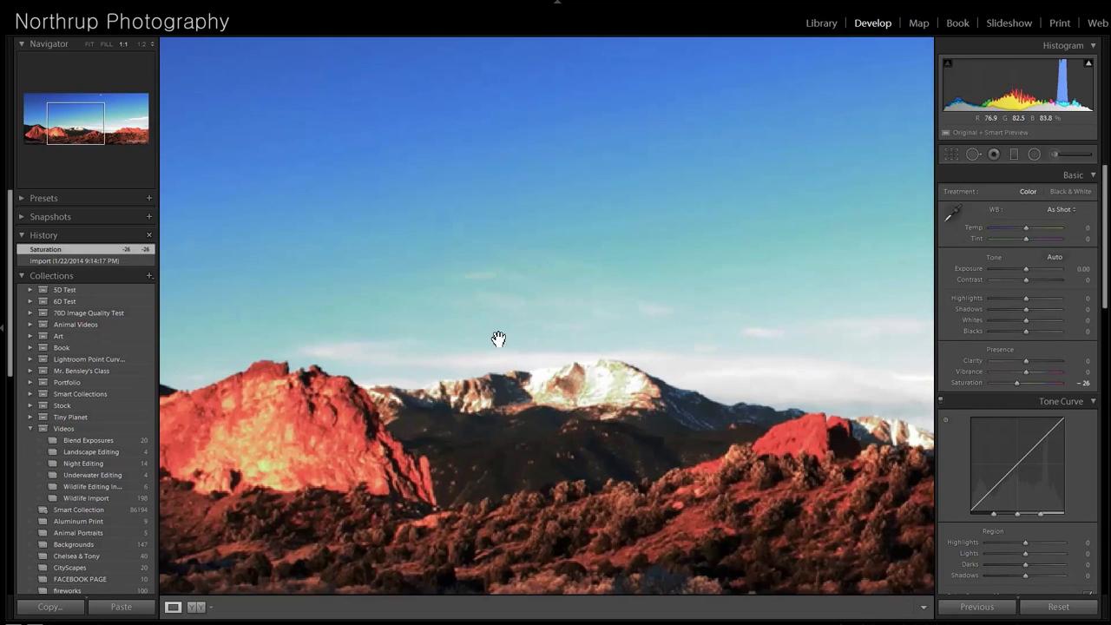
{"action": "left_click_drag", "start_coordinate": [322, 377], "coordinate": [651, 327]}
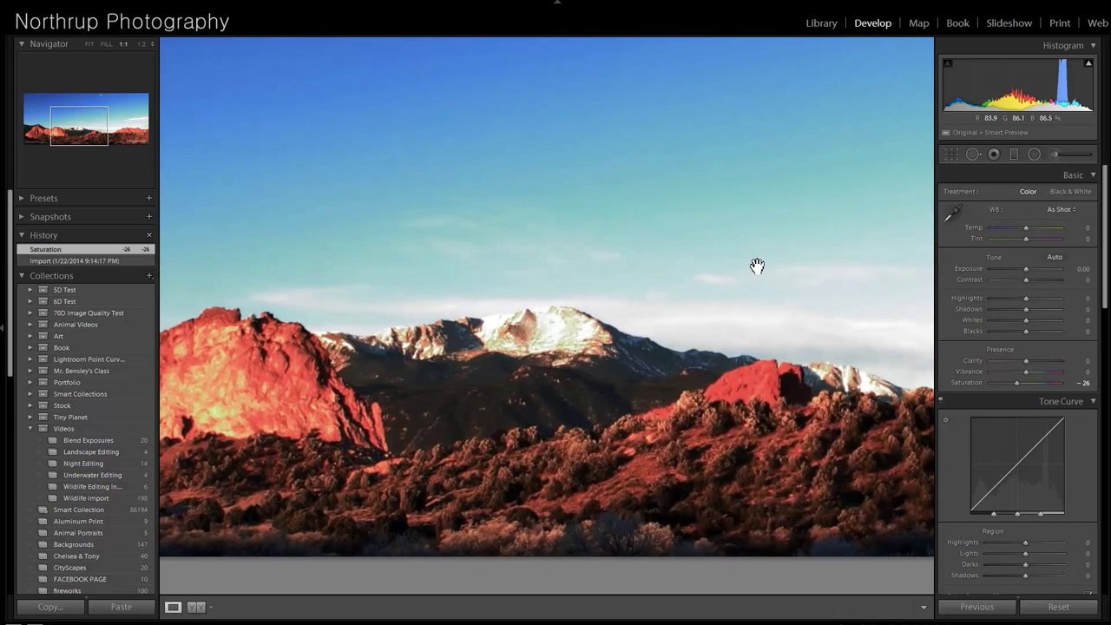
{"action": "left_click_drag", "start_coordinate": [756, 267], "coordinate": [678, 205]}
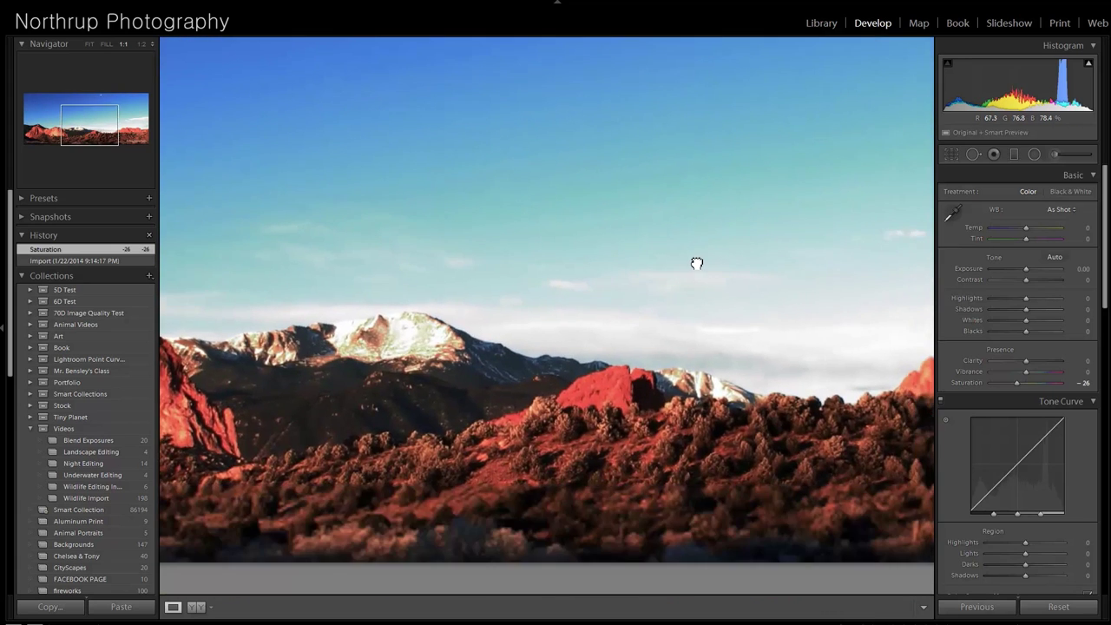
{"action": "left_click", "coordinate": [731, 318]}
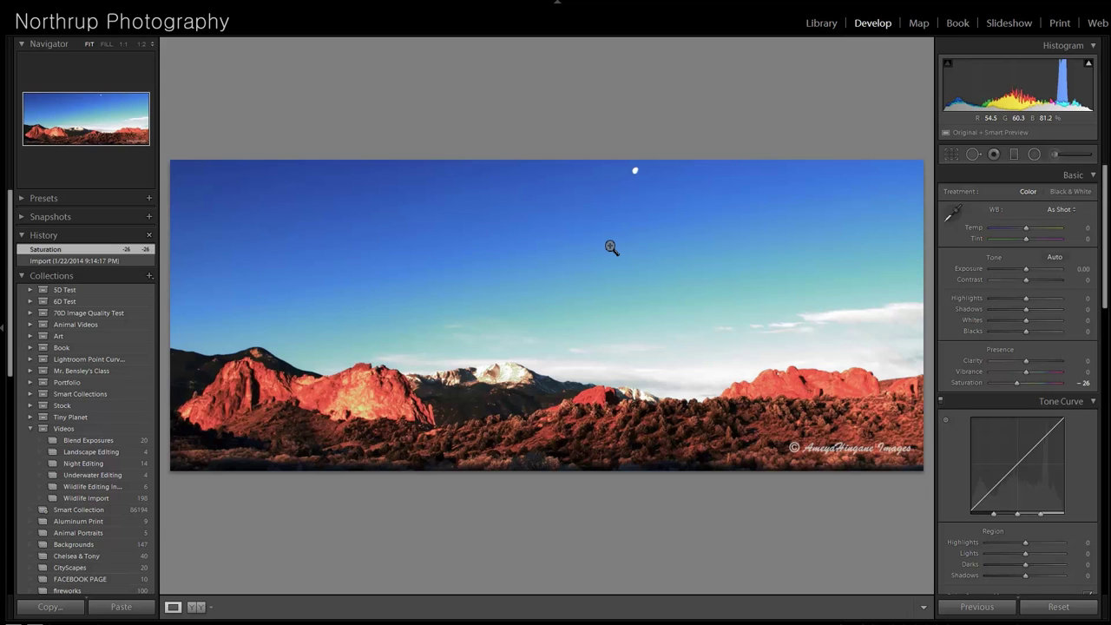
- Move on to the swan family photo and inspect the cygnet nestled in the adult's feathers at full size
{"action": "key", "text": "Right"}
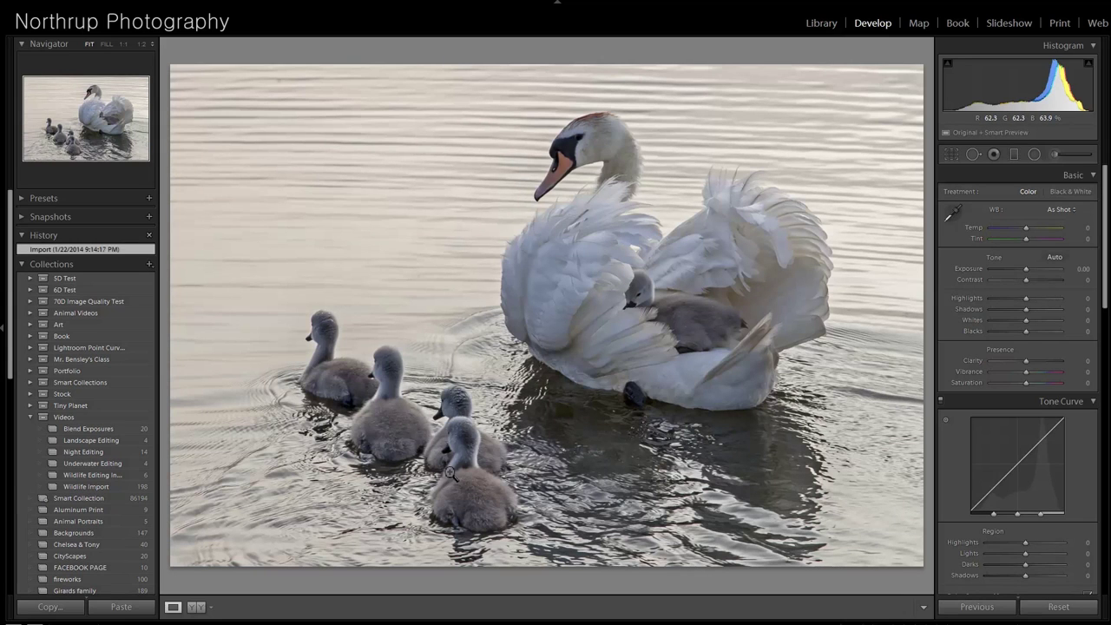
{"action": "left_click", "coordinate": [704, 284]}
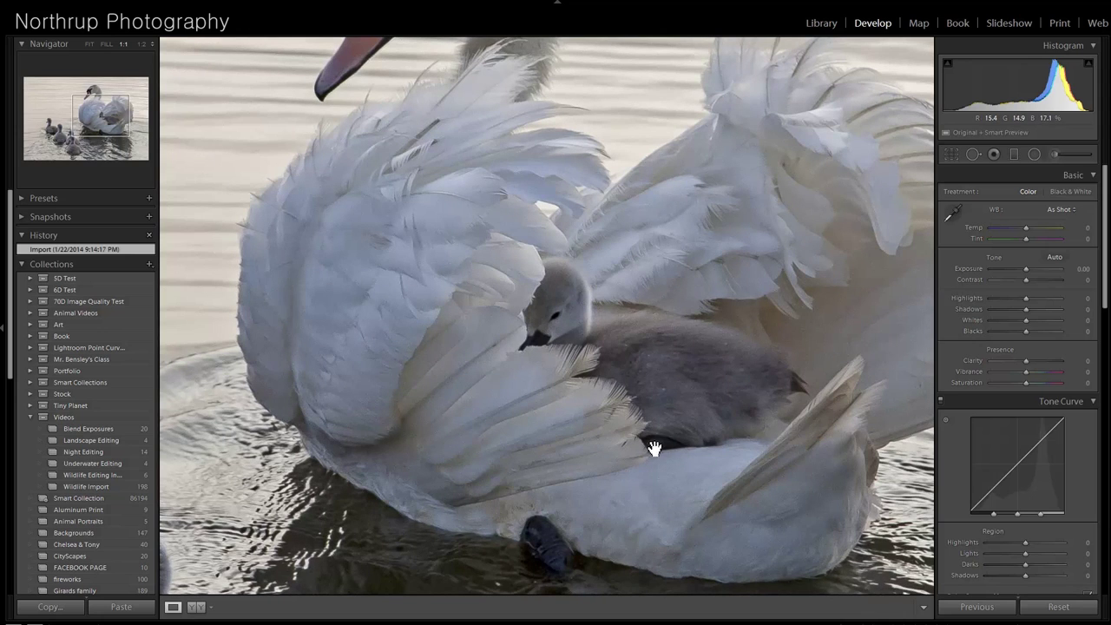
{"action": "left_click_drag", "start_coordinate": [556, 307], "coordinate": [568, 263]}
{"action": "left_click", "coordinate": [569, 263]}
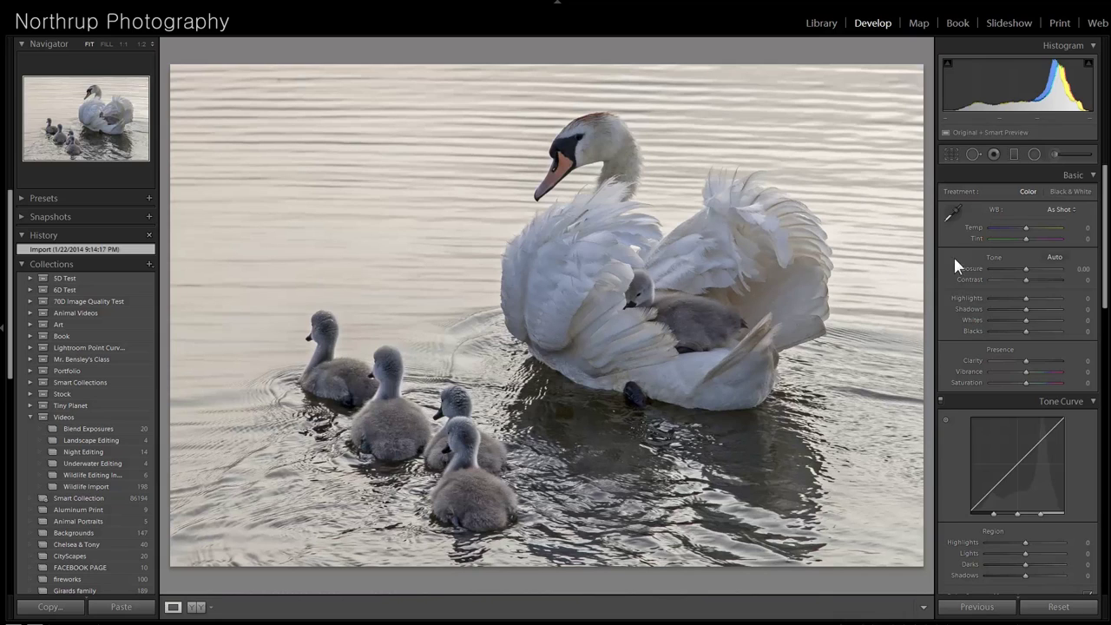
- Set the swan family photo's Exposure to +0.46 and Shadows to +9
{"action": "left_click_drag", "start_coordinate": [1026, 268], "coordinate": [1030, 268]}
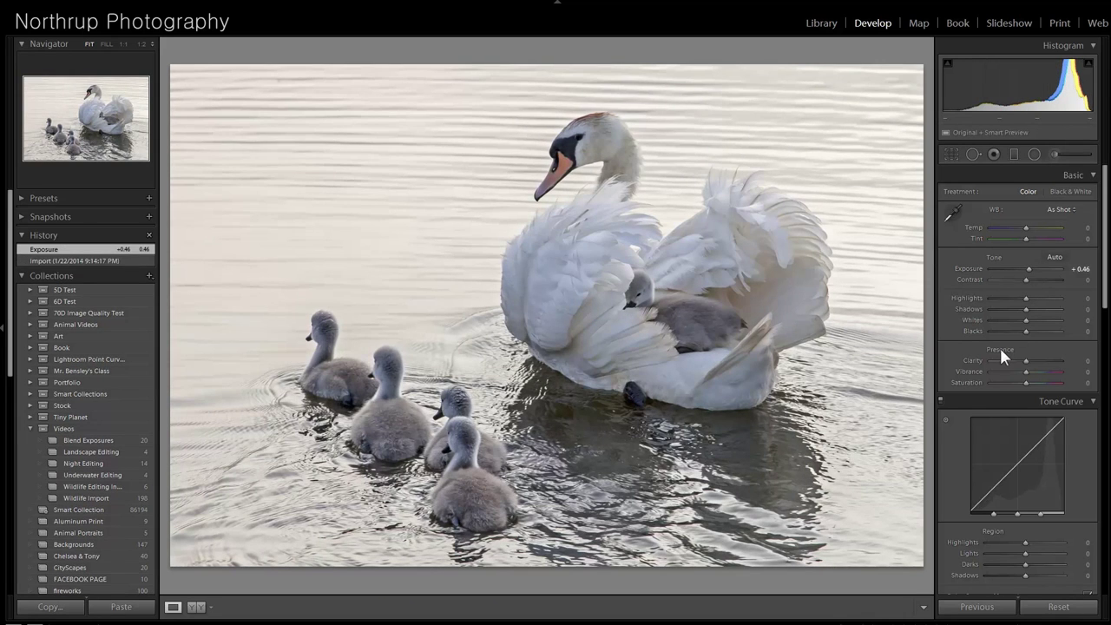
{"action": "left_click", "coordinate": [656, 157]}
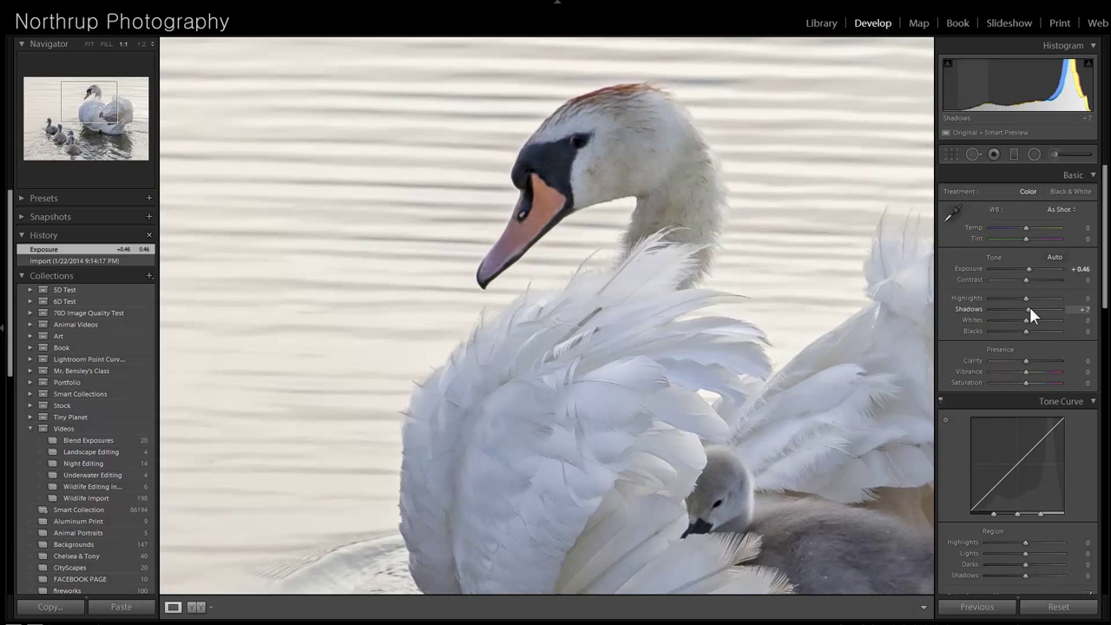
{"action": "left_click_drag", "start_coordinate": [1030, 308], "coordinate": [1031, 309]}
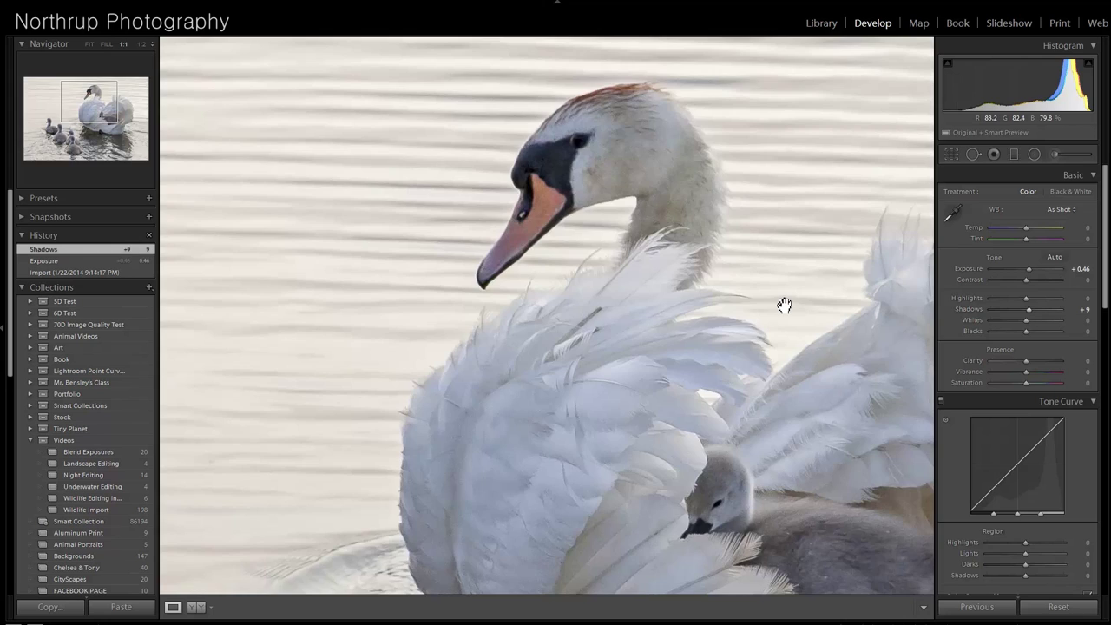
{"action": "left_click", "coordinate": [782, 304]}
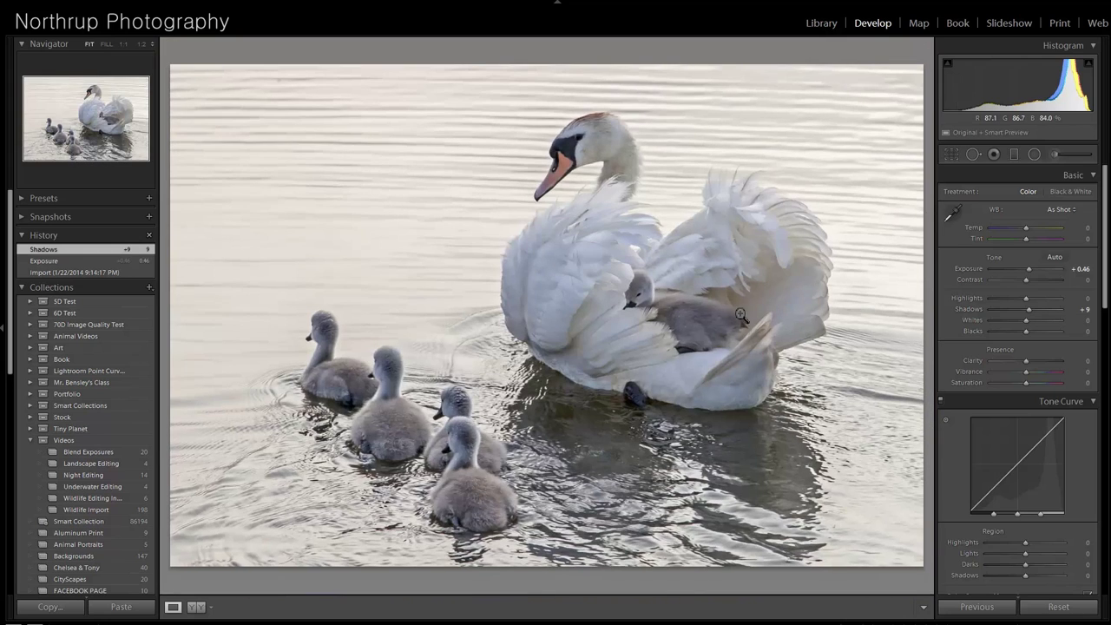
- Compare the adjusted swan family photo with its imported original and inspect the adult swan's head at full size
{"action": "left_click", "coordinate": [57, 273]}
{"action": "left_click", "coordinate": [59, 250]}
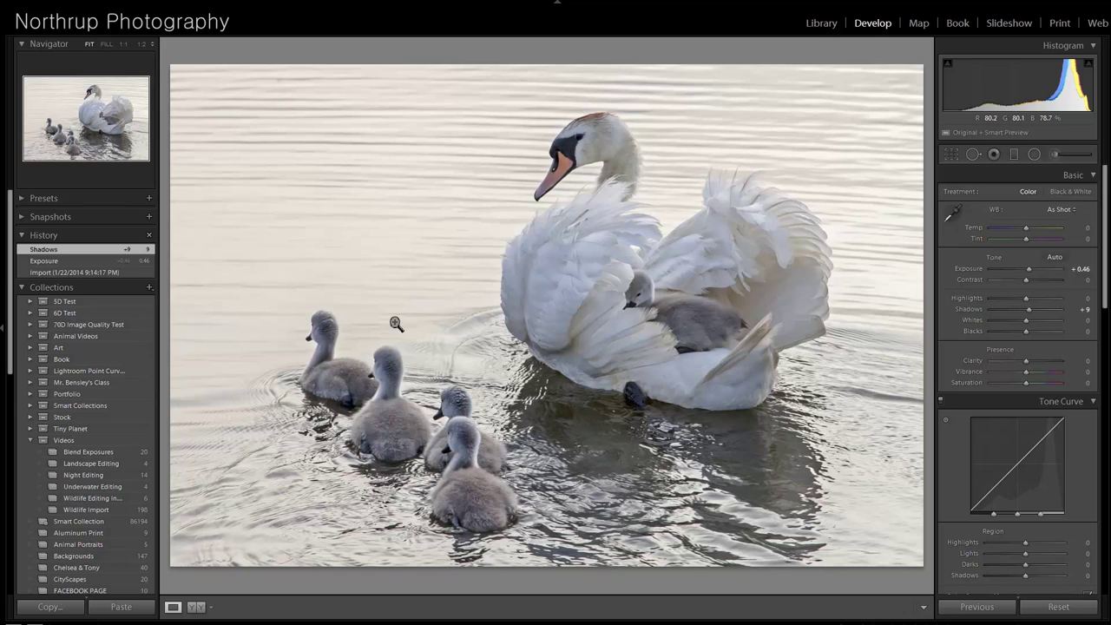
{"action": "left_click", "coordinate": [610, 144]}
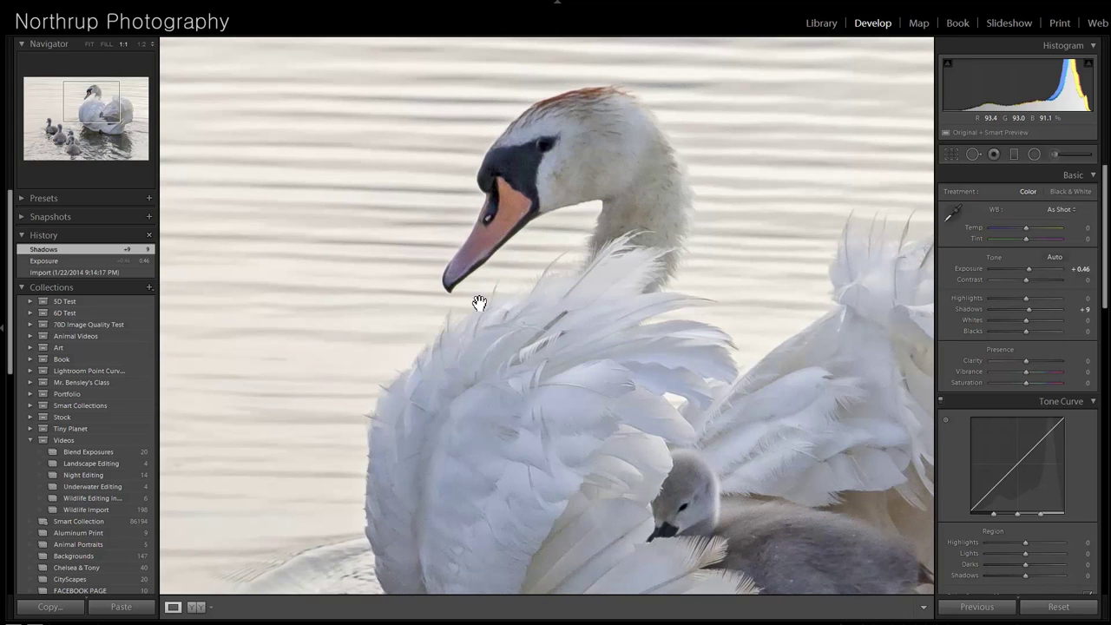
{"action": "left_click", "coordinate": [517, 165]}
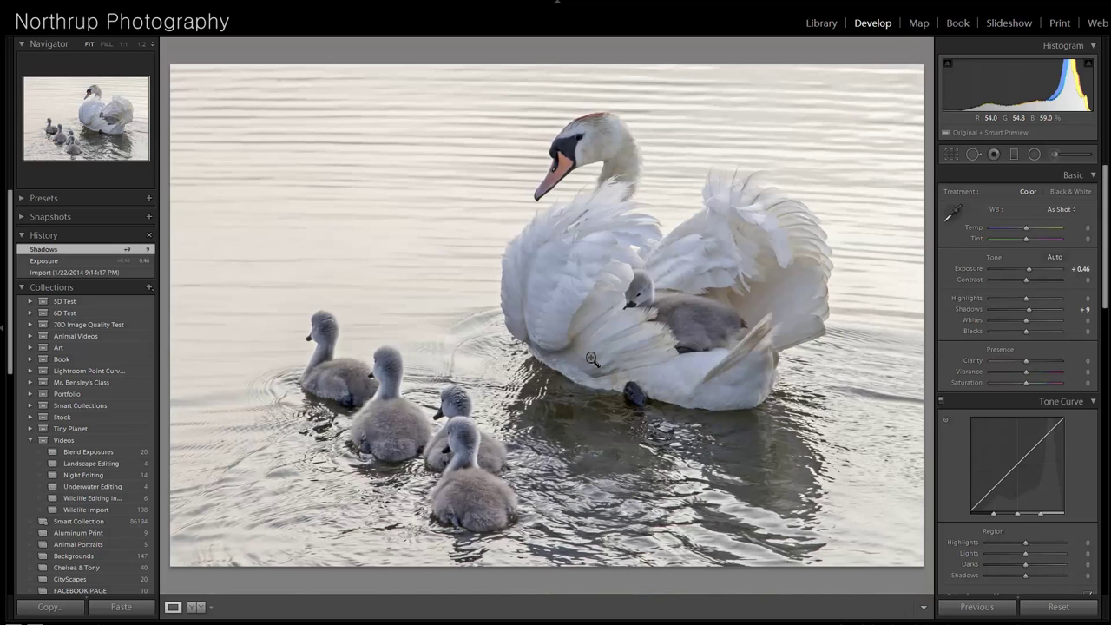
- Move on to the single cygnet photo and examine the bird's eye and bill at full size
{"action": "key", "text": "Right"}
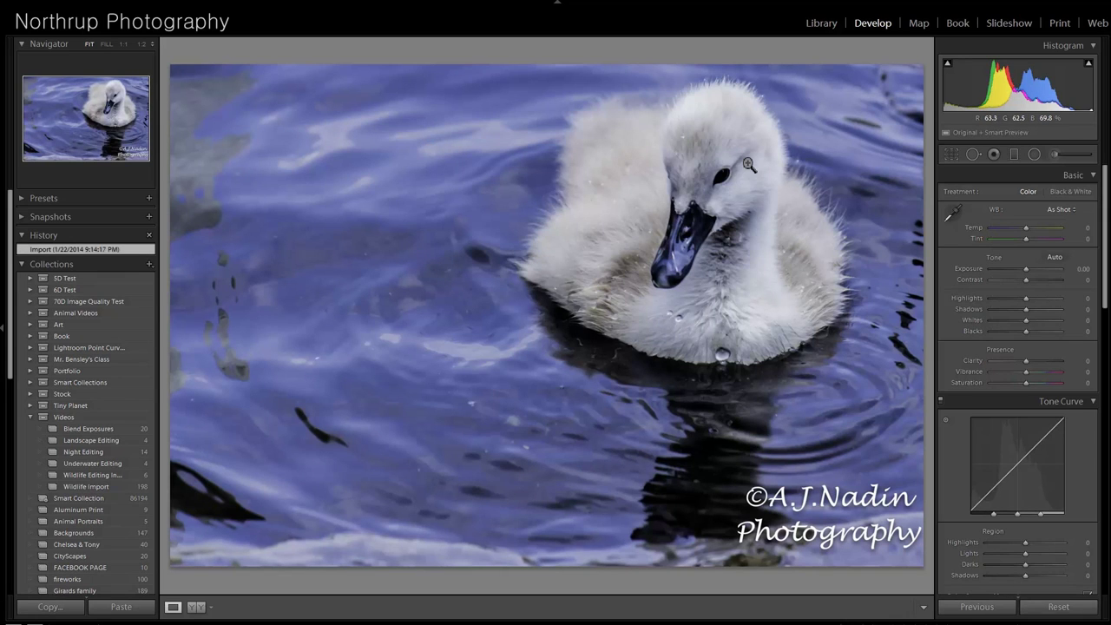
{"action": "left_click", "coordinate": [748, 164]}
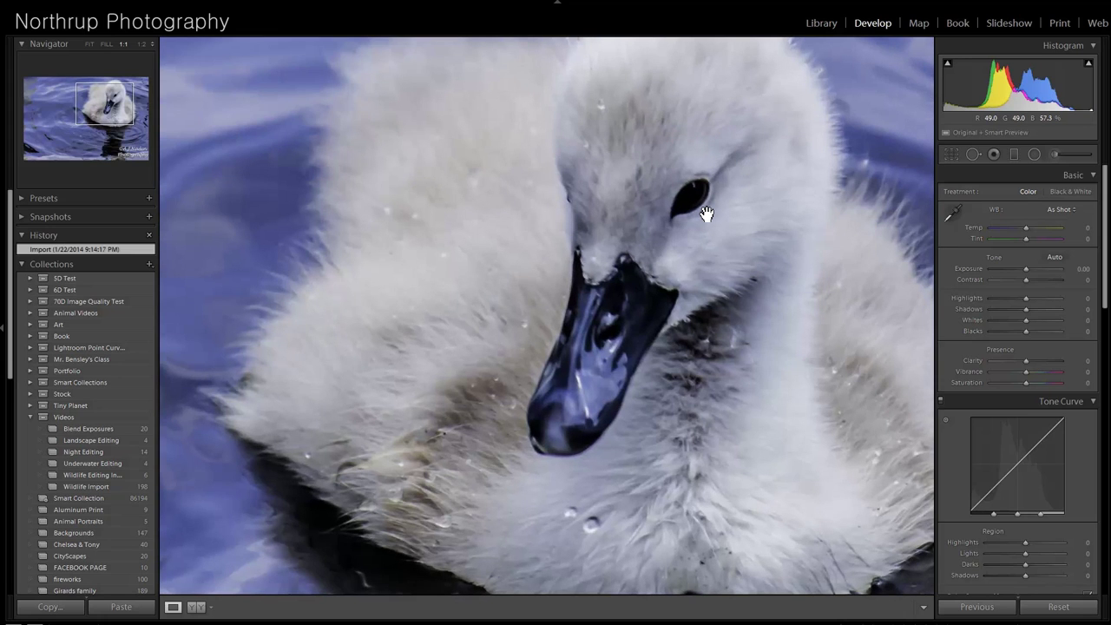
{"action": "left_click", "coordinate": [702, 251]}
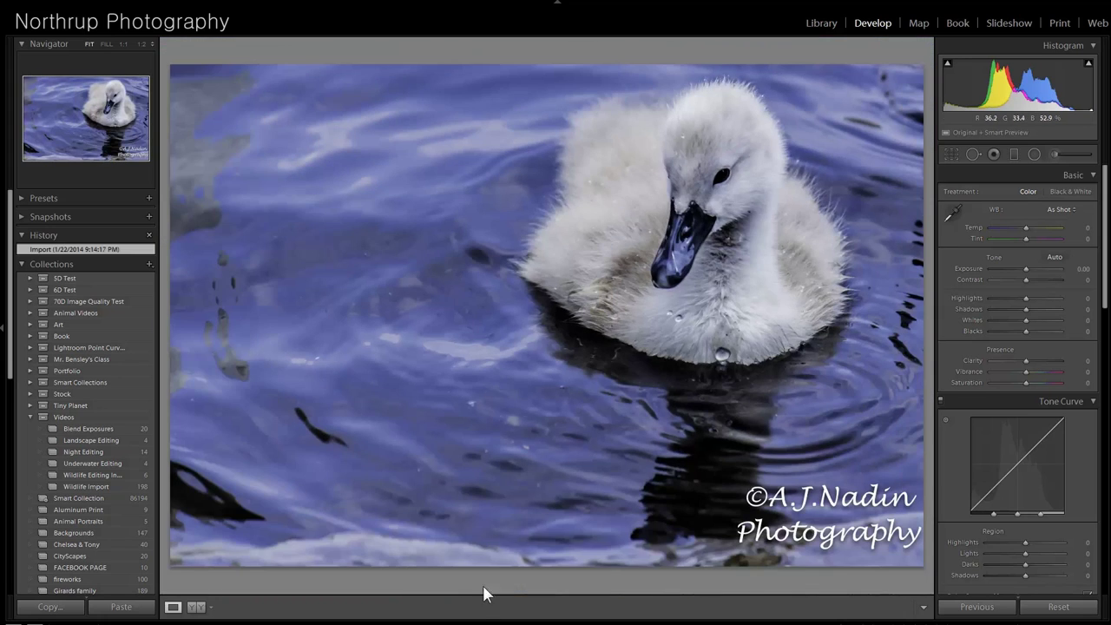
- Compare the cygnet photo with the swan family photo and examine the grey patches in the cygnet photo's upper-left water
{"action": "key", "text": "Right"}
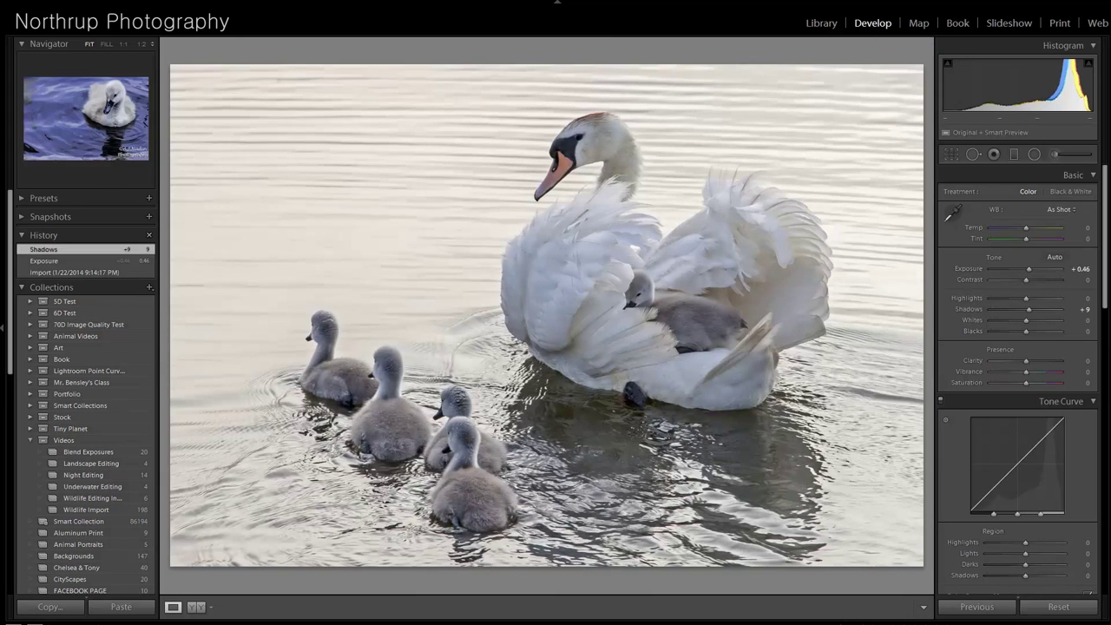
{"action": "key", "text": "Left"}
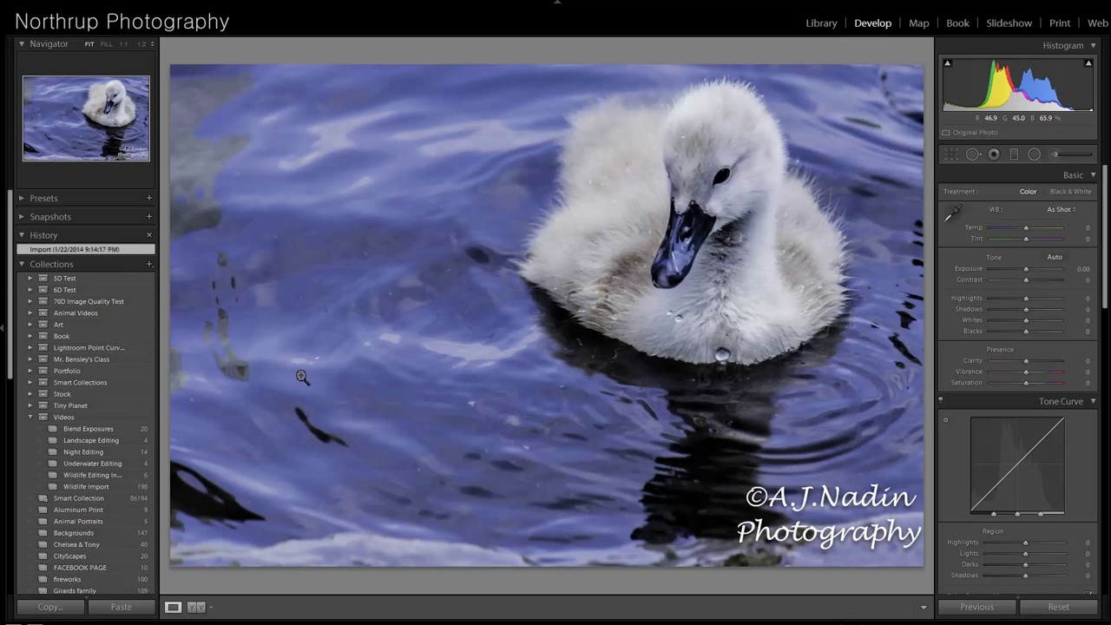
{"action": "left_click", "coordinate": [208, 170]}
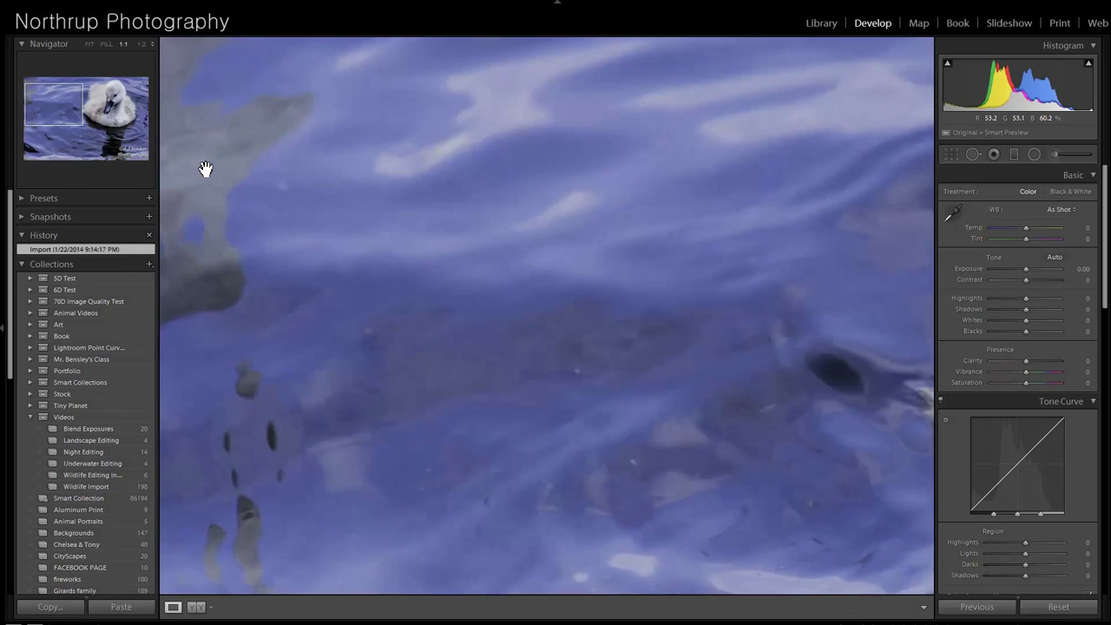
{"action": "left_click_drag", "start_coordinate": [206, 169], "coordinate": [346, 358]}
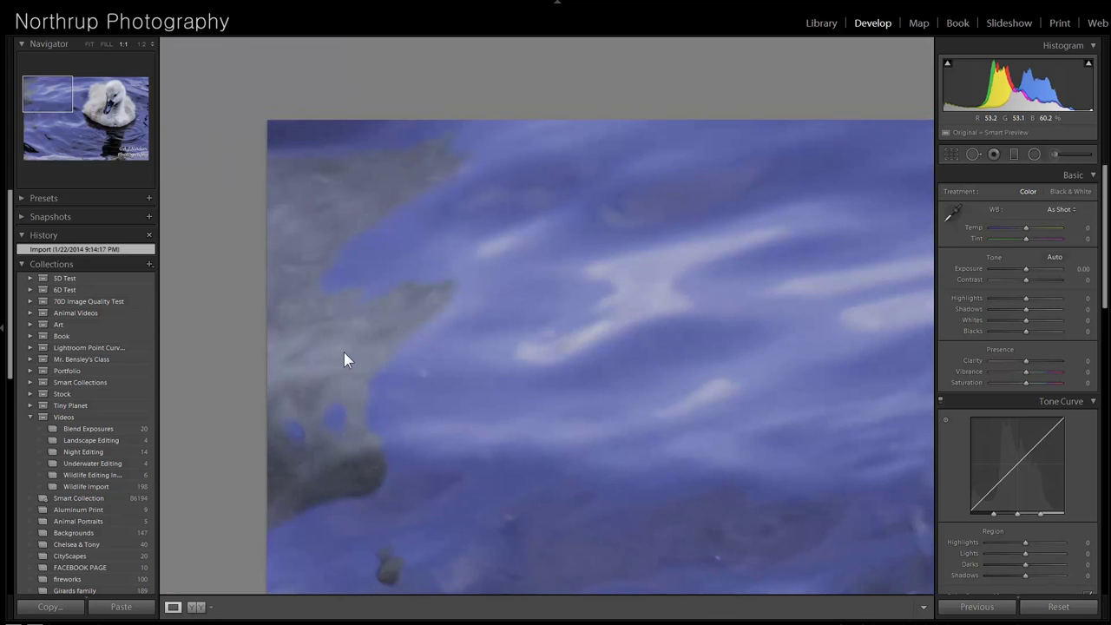
- Examine the grey and dark patches along the cygnet photo's left water and the bird's bill and chest feathers at full size
{"action": "left_click", "coordinate": [378, 362]}
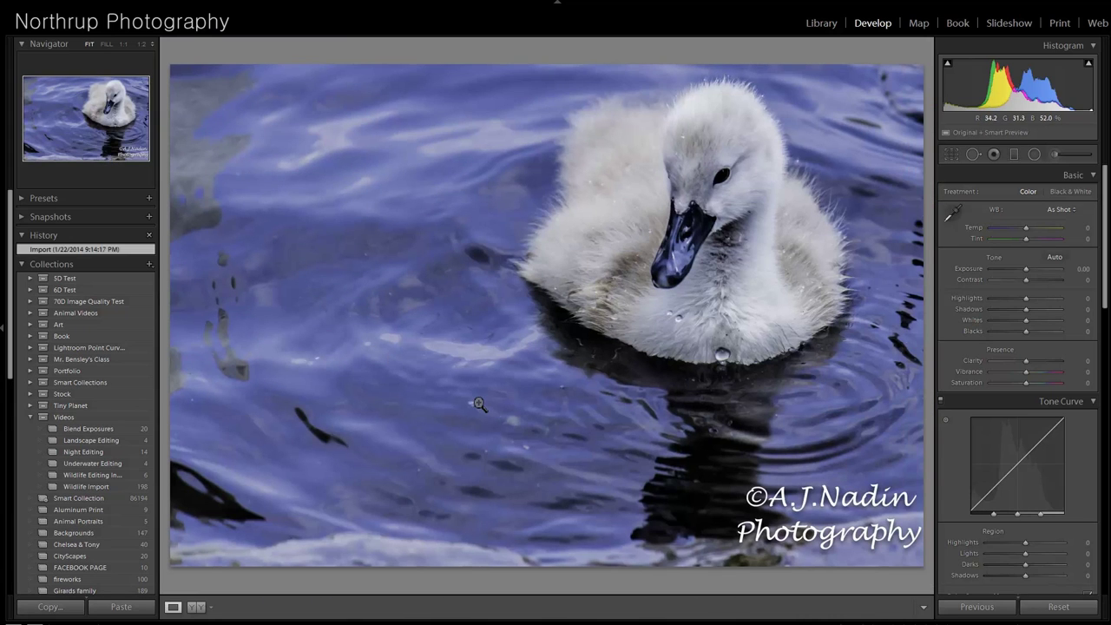
{"action": "left_click", "coordinate": [223, 356]}
{"action": "left_click_drag", "start_coordinate": [241, 355], "coordinate": [427, 355]}
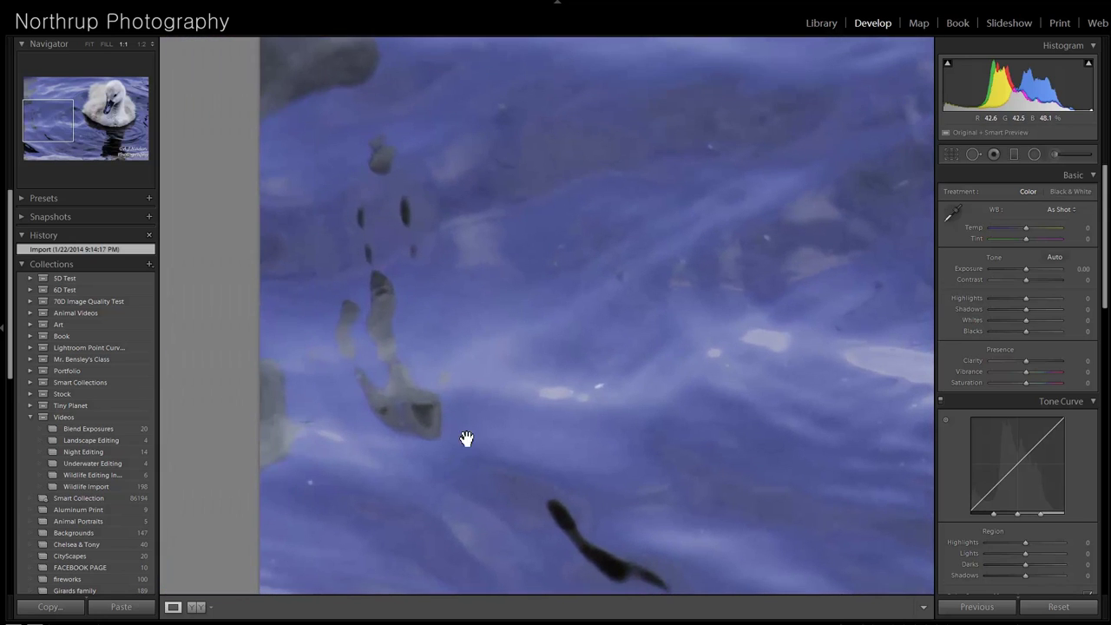
{"action": "left_click", "coordinate": [554, 363]}
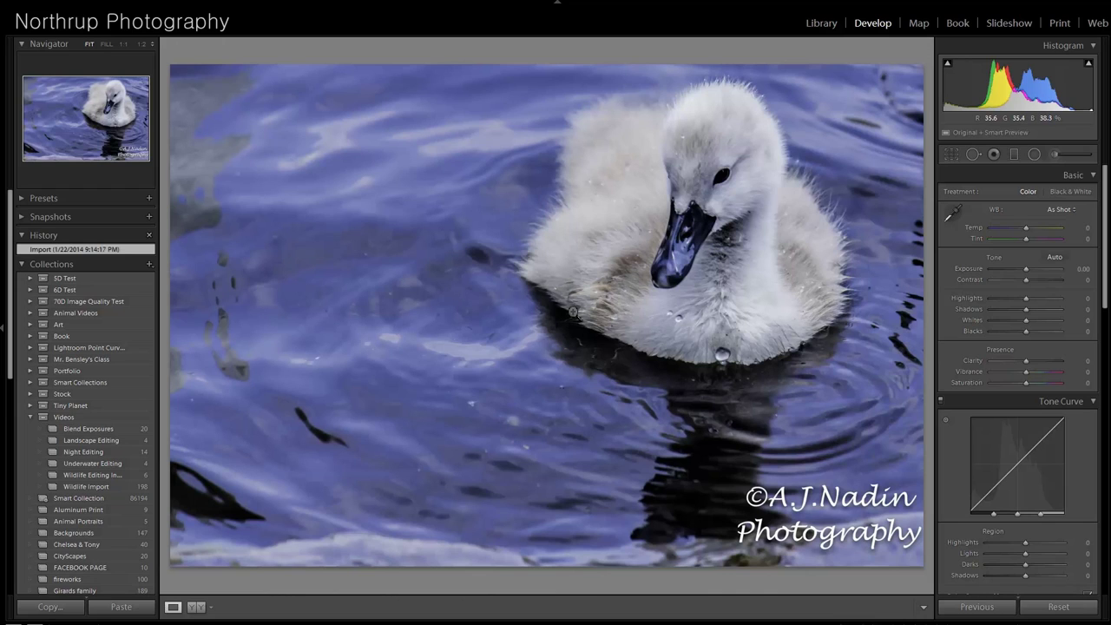
{"action": "left_click", "coordinate": [713, 199]}
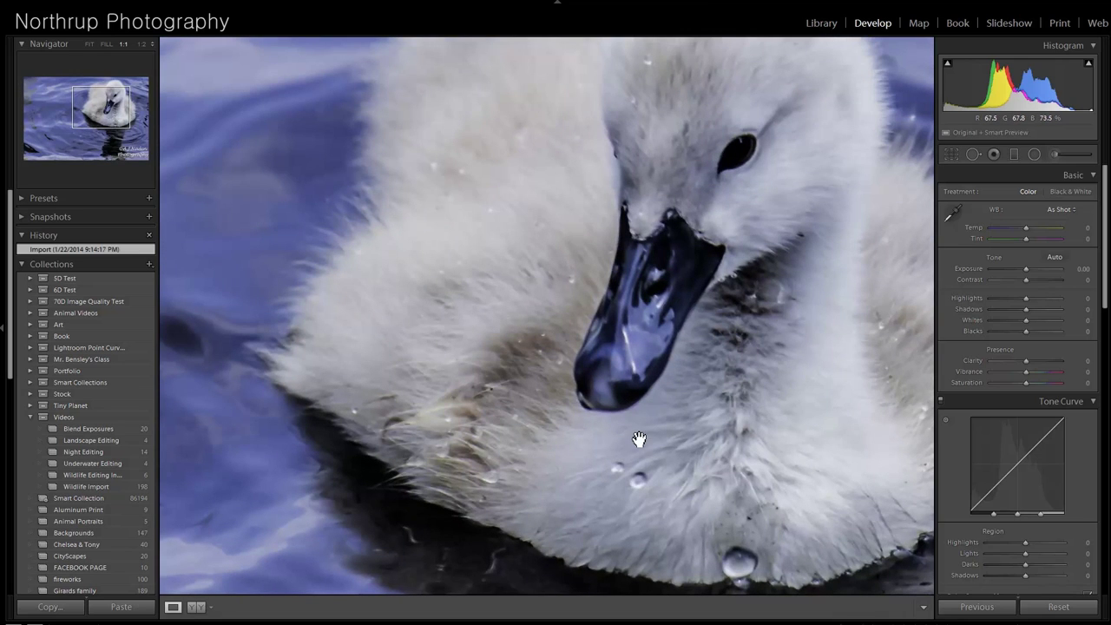
{"action": "left_click", "coordinate": [768, 278]}
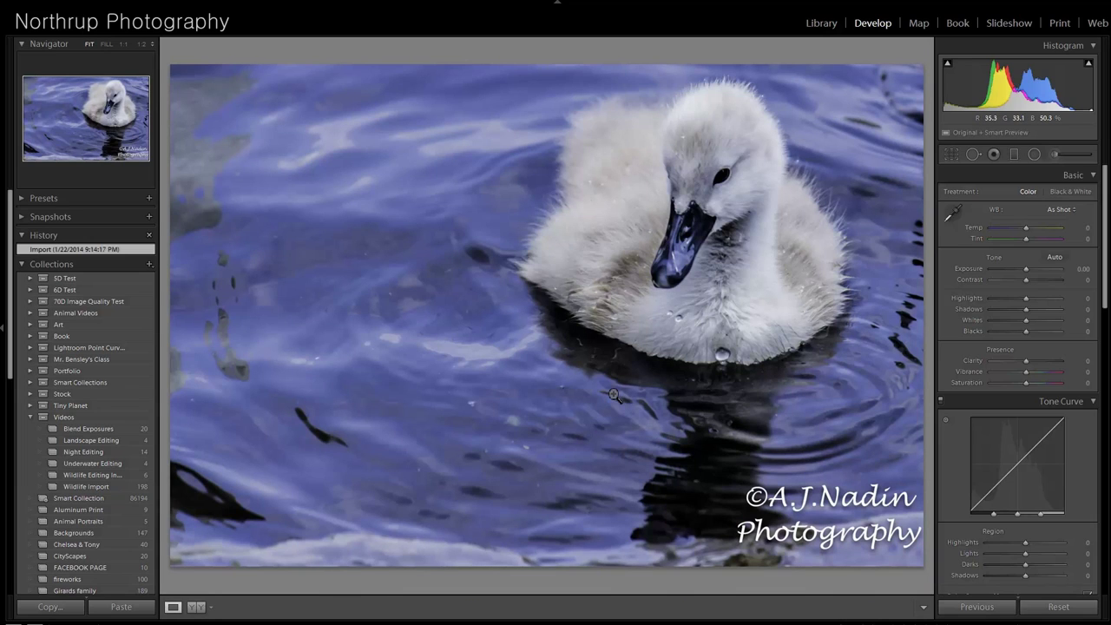
- Move on to the photo of the woman holding a baby on the rocks and inspect the baby at full size
{"action": "key", "text": "Right"}
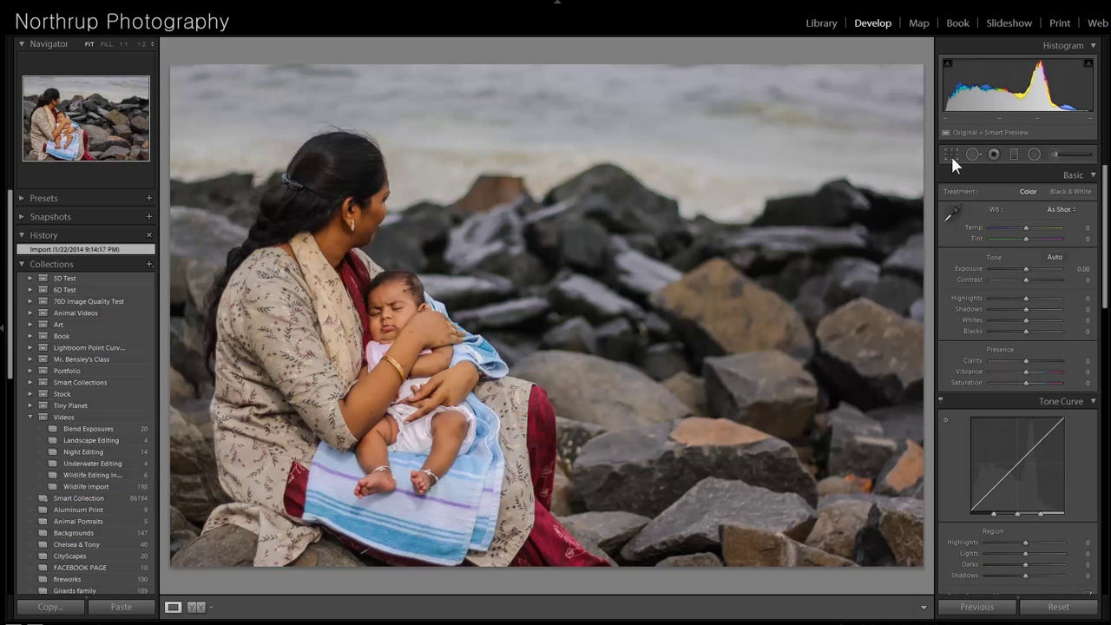
{"action": "left_click", "coordinate": [428, 377]}
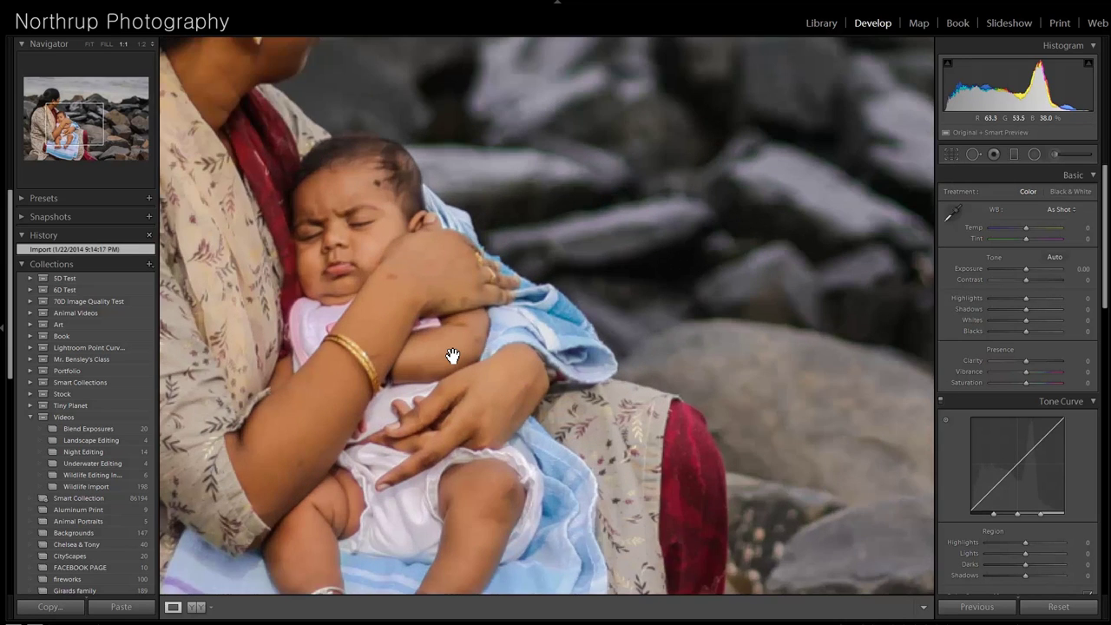
{"action": "left_click_drag", "start_coordinate": [429, 266], "coordinate": [548, 193]}
{"action": "left_click", "coordinate": [511, 247]}
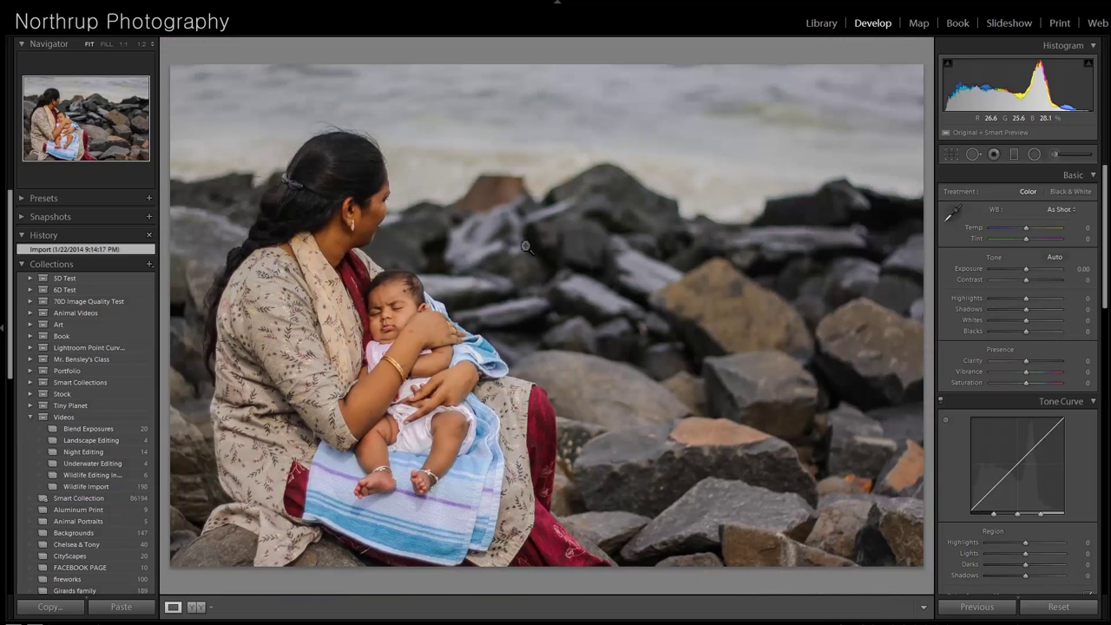
- Crop the mother and baby photo tighter around the pair, trimming the right side while keeping the As Shot aspect ratio
{"action": "key", "text": "r"}
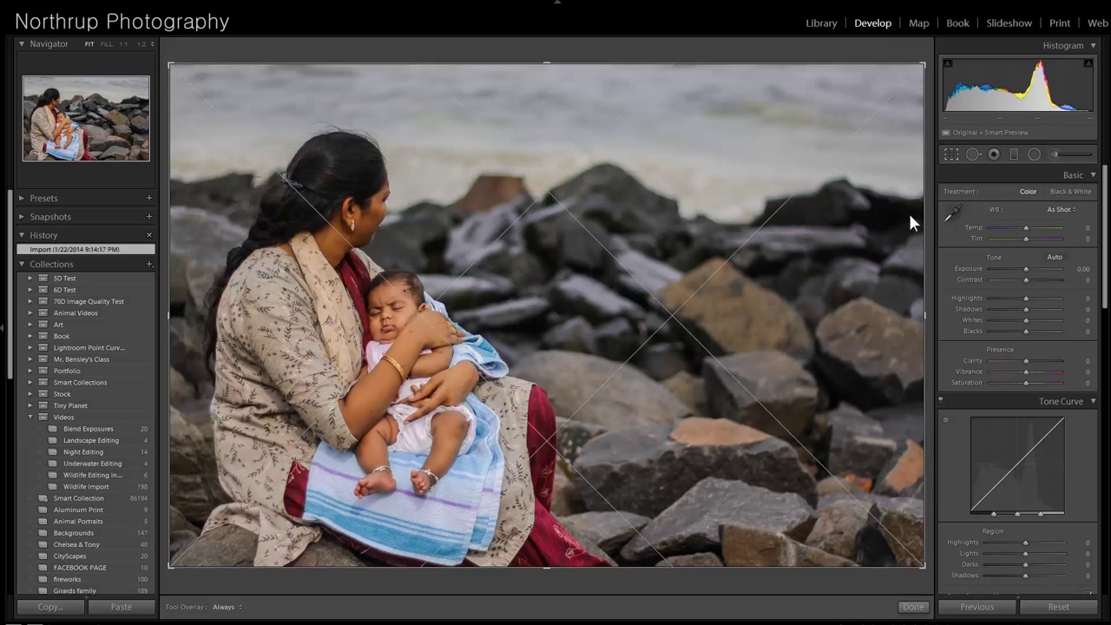
{"action": "left_click_drag", "start_coordinate": [924, 315], "coordinate": [854, 320]}
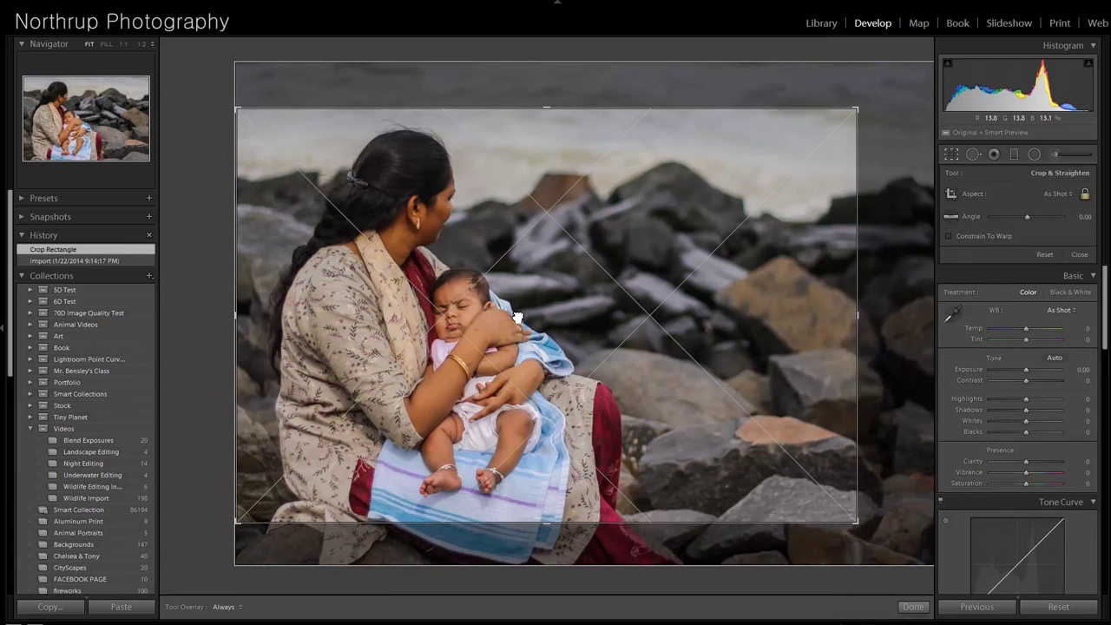
{"action": "left_click", "coordinate": [516, 317]}
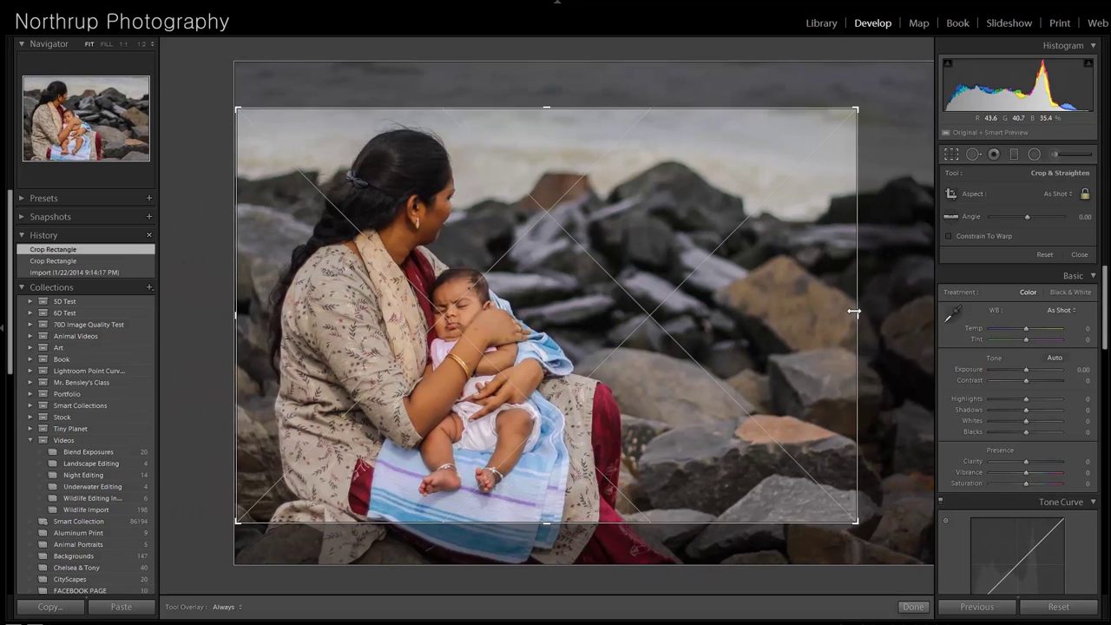
{"action": "left_click_drag", "start_coordinate": [852, 311], "coordinate": [850, 309]}
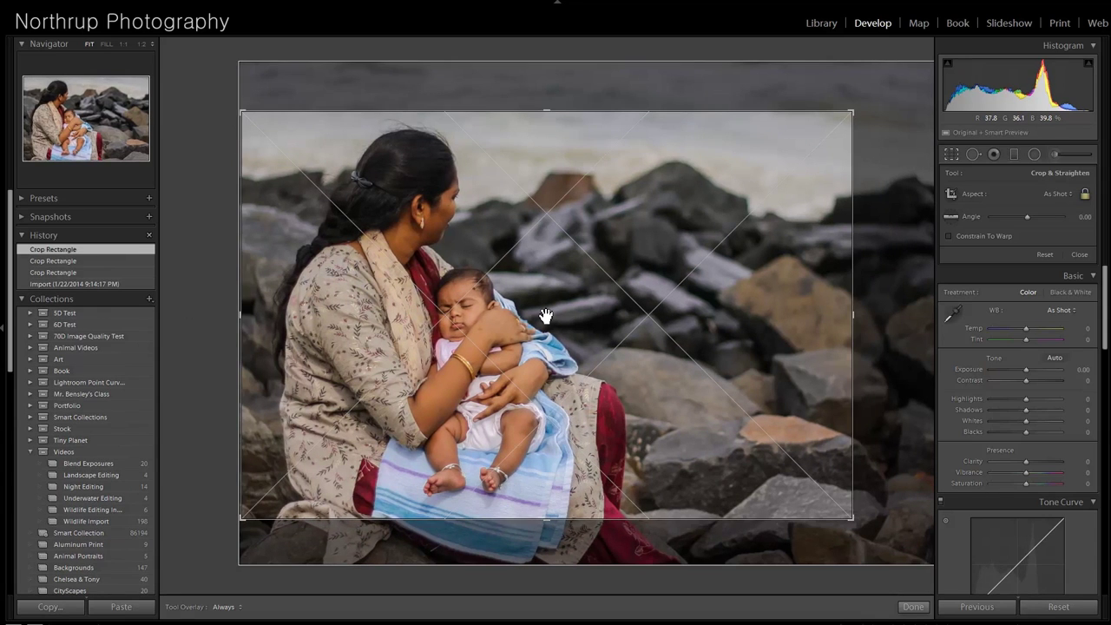
{"action": "key", "text": "Return"}
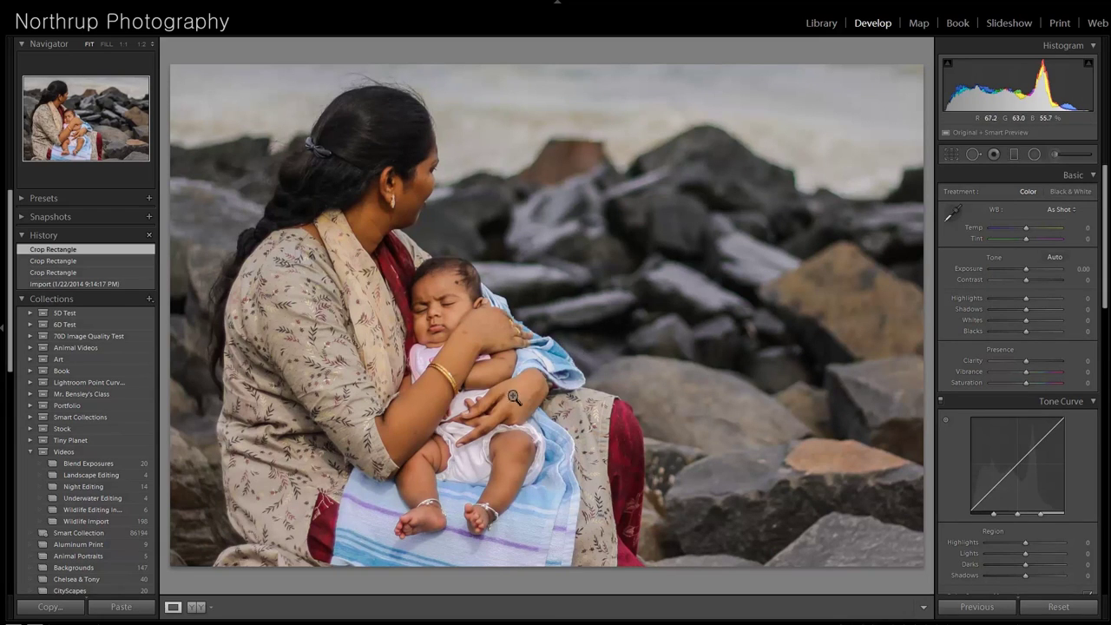
- Inspect the cropped mother and baby photo at full size, from the baby's face down to the feet
{"action": "left_click", "coordinate": [452, 330]}
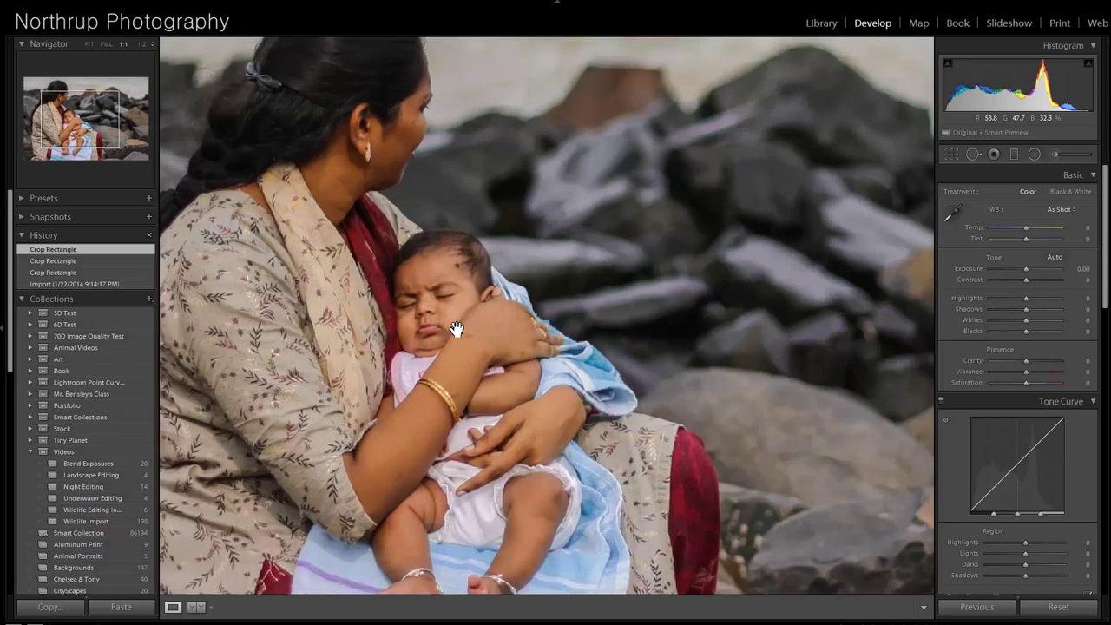
{"action": "left_click_drag", "start_coordinate": [475, 384], "coordinate": [519, 312]}
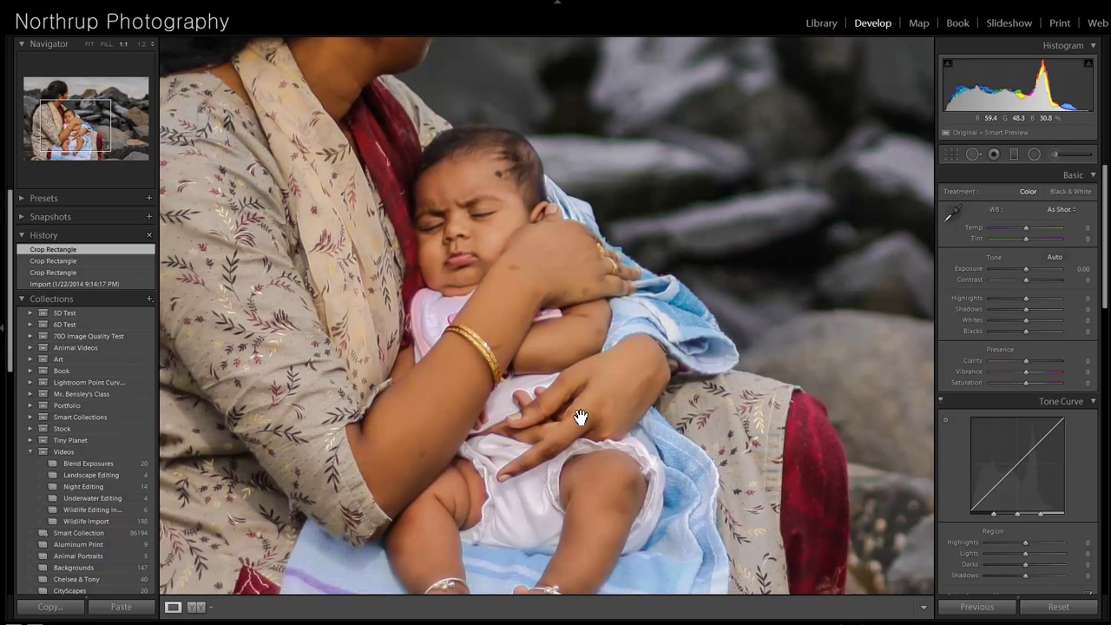
{"action": "left_click_drag", "start_coordinate": [537, 417], "coordinate": [540, 376]}
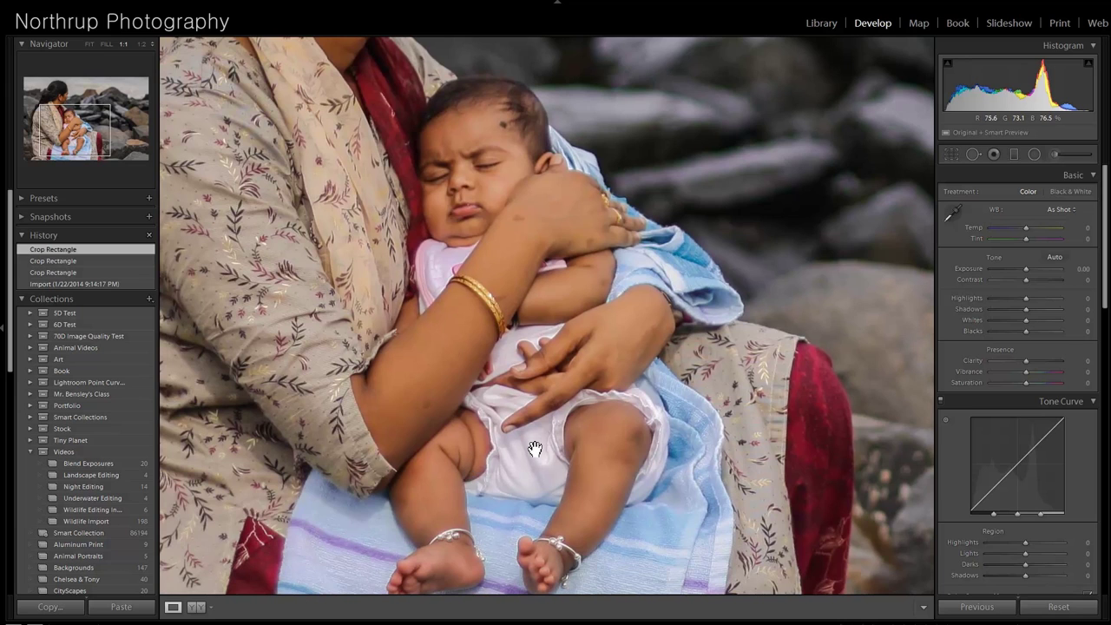
{"action": "left_click_drag", "start_coordinate": [535, 449], "coordinate": [537, 412]}
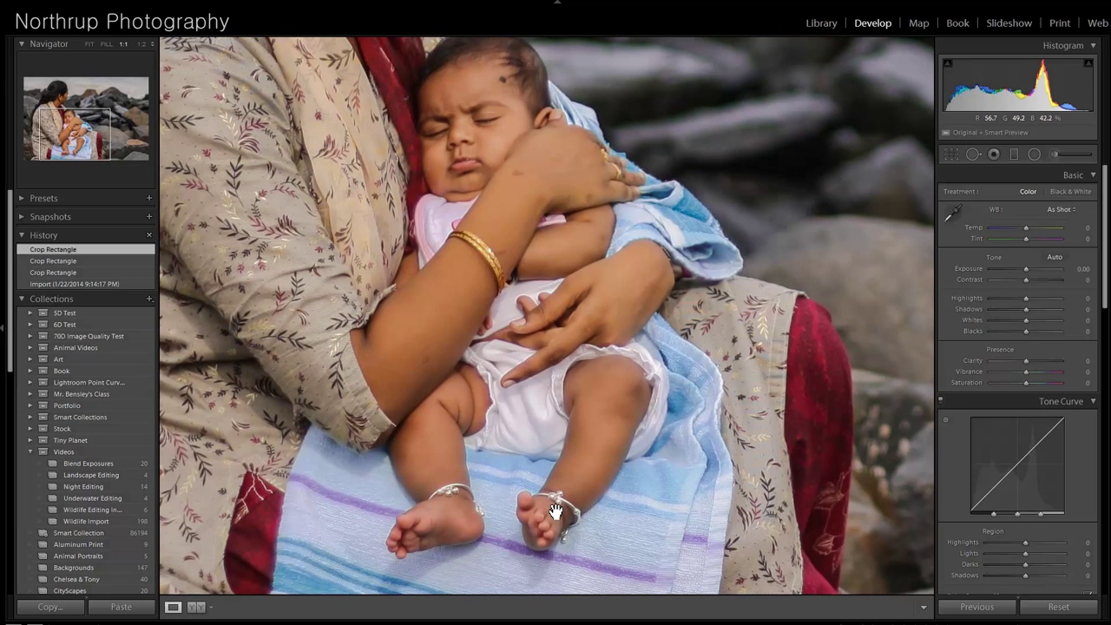
{"action": "left_click", "coordinate": [452, 303]}
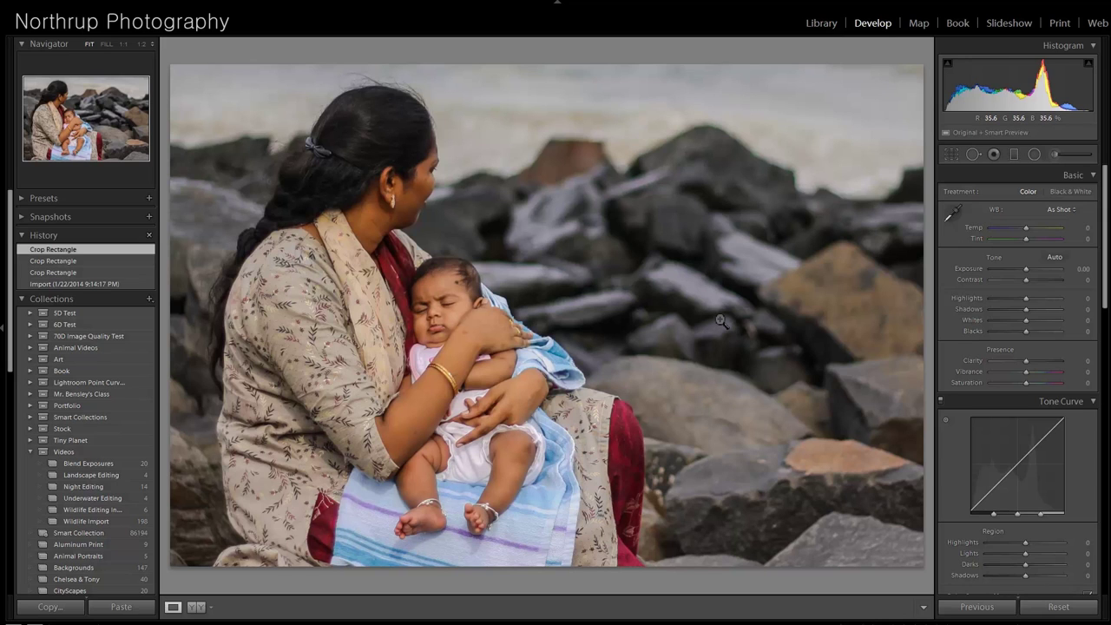
- Move on to the three-person family portrait and examine the red-haired woman's face at full size
{"action": "key", "text": "Right"}
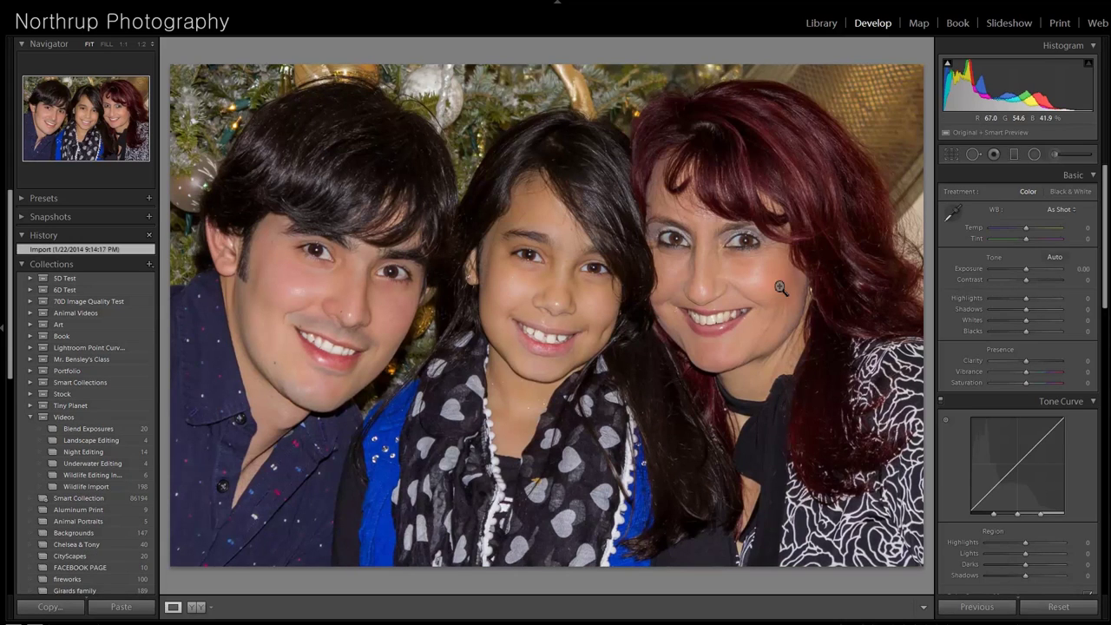
{"action": "left_click", "coordinate": [763, 257]}
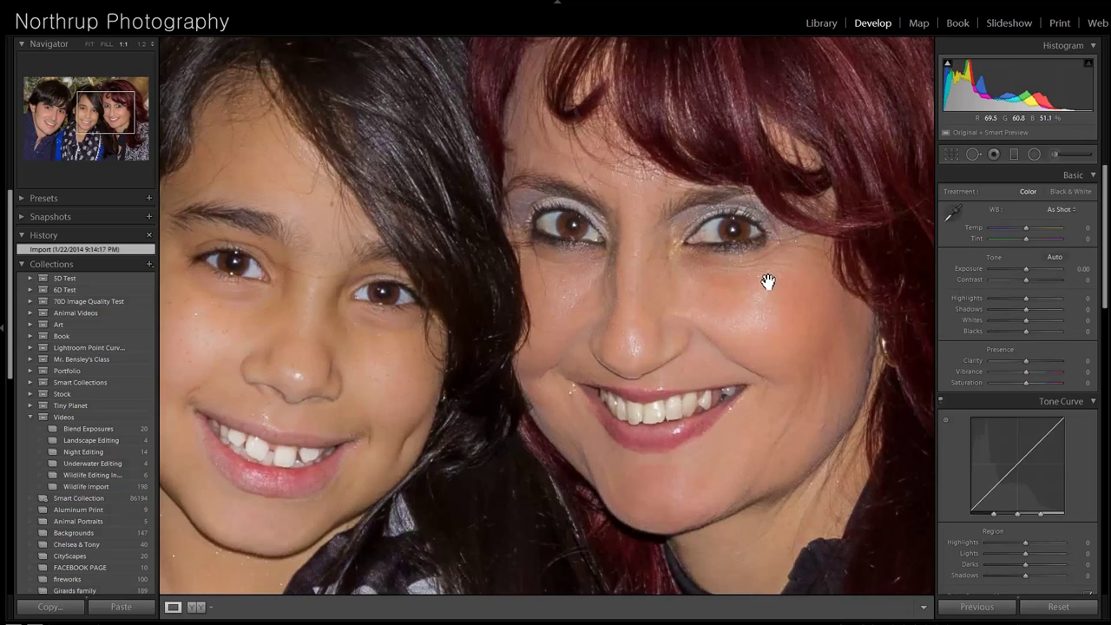
{"action": "left_click", "coordinate": [624, 288]}
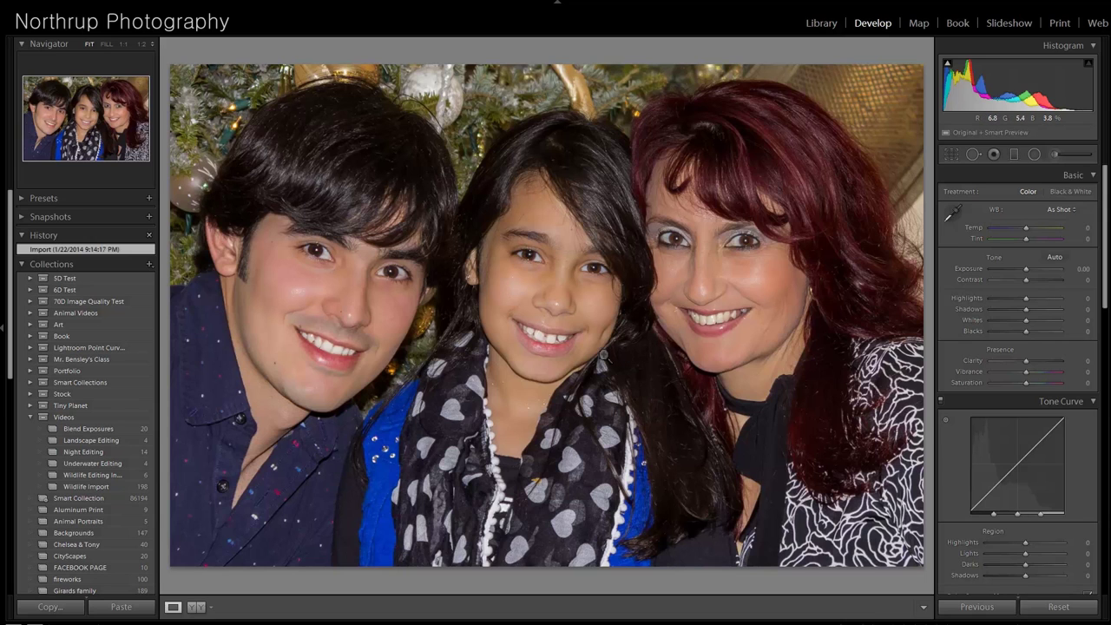
- Examine the young man's and the girl's faces and clothing in the family portrait at full size
{"action": "left_click", "coordinate": [376, 325]}
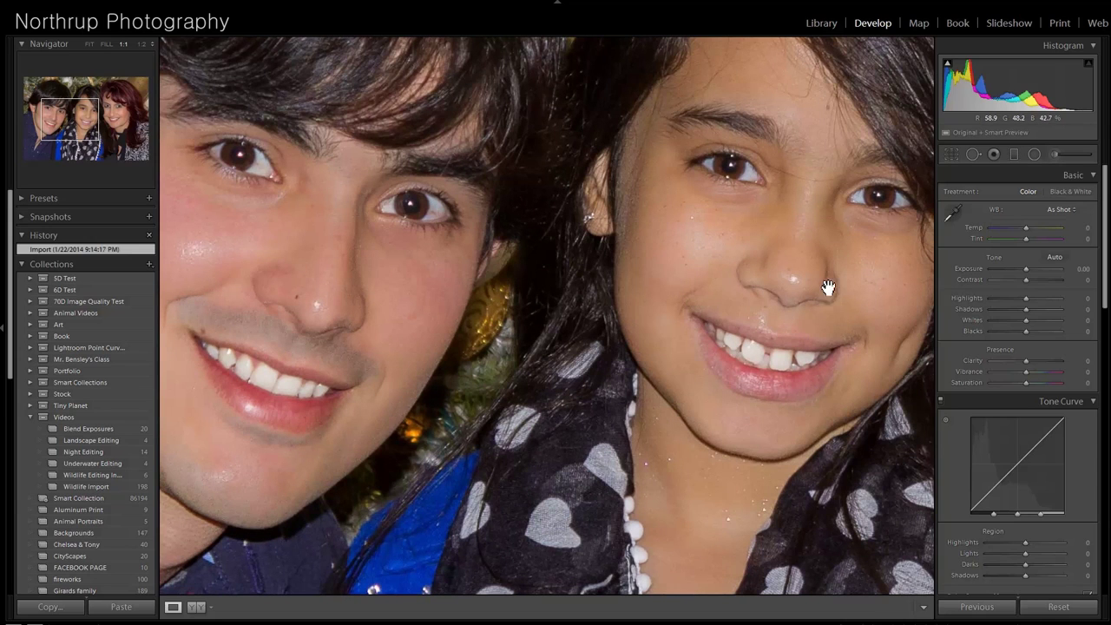
{"action": "left_click_drag", "start_coordinate": [459, 297], "coordinate": [219, 351]}
{"action": "left_click_drag", "start_coordinate": [373, 311], "coordinate": [626, 334]}
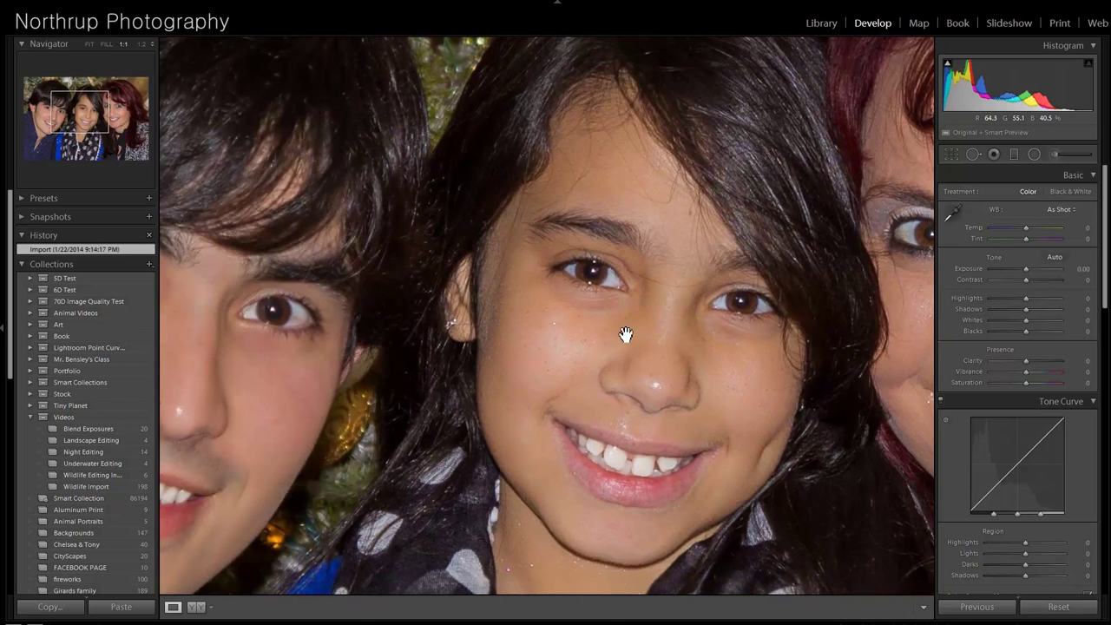
{"action": "left_click_drag", "start_coordinate": [561, 344], "coordinate": [729, 286]}
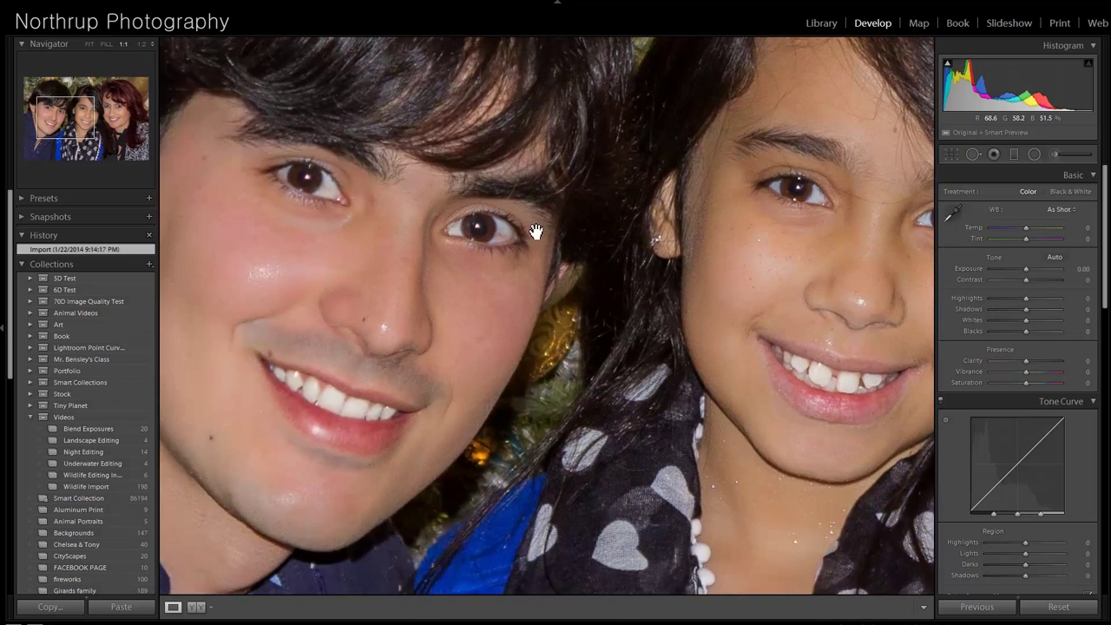
{"action": "left_click_drag", "start_coordinate": [628, 429], "coordinate": [756, 300]}
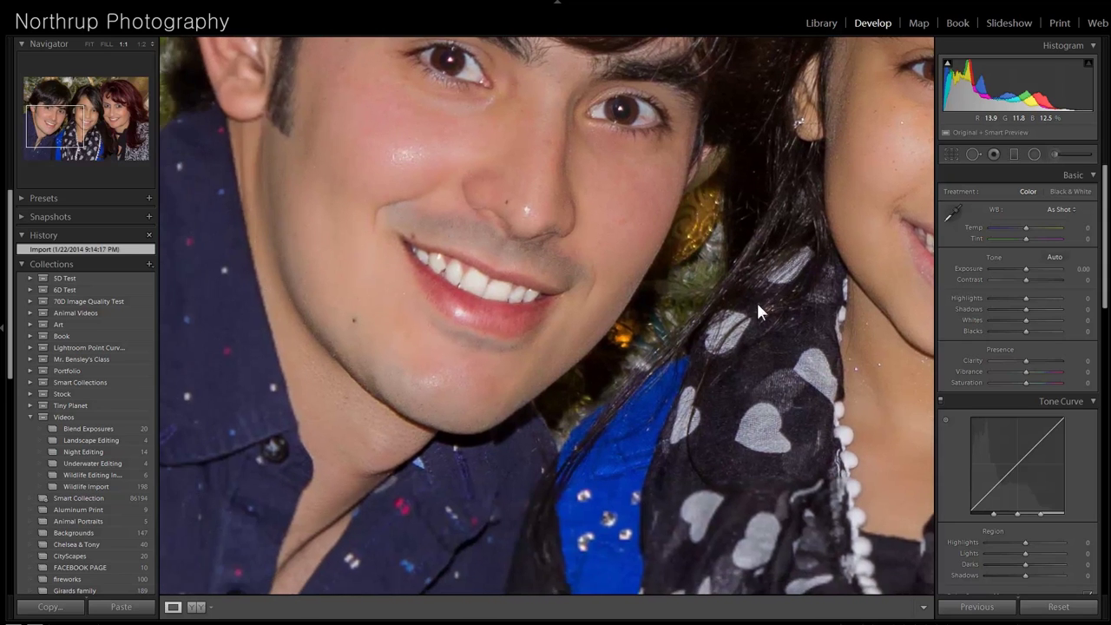
{"action": "left_click", "coordinate": [756, 300]}
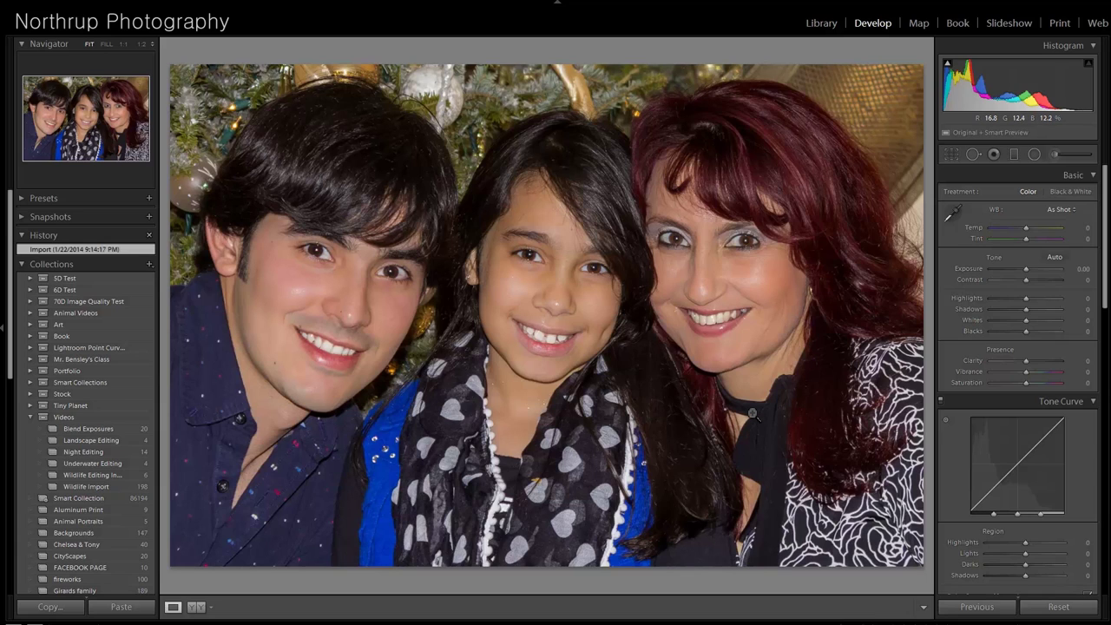
- Set the rainy power-line photo's Exposure to +1.28 and move on to the street crowd photo
{"action": "key", "text": "Right"}
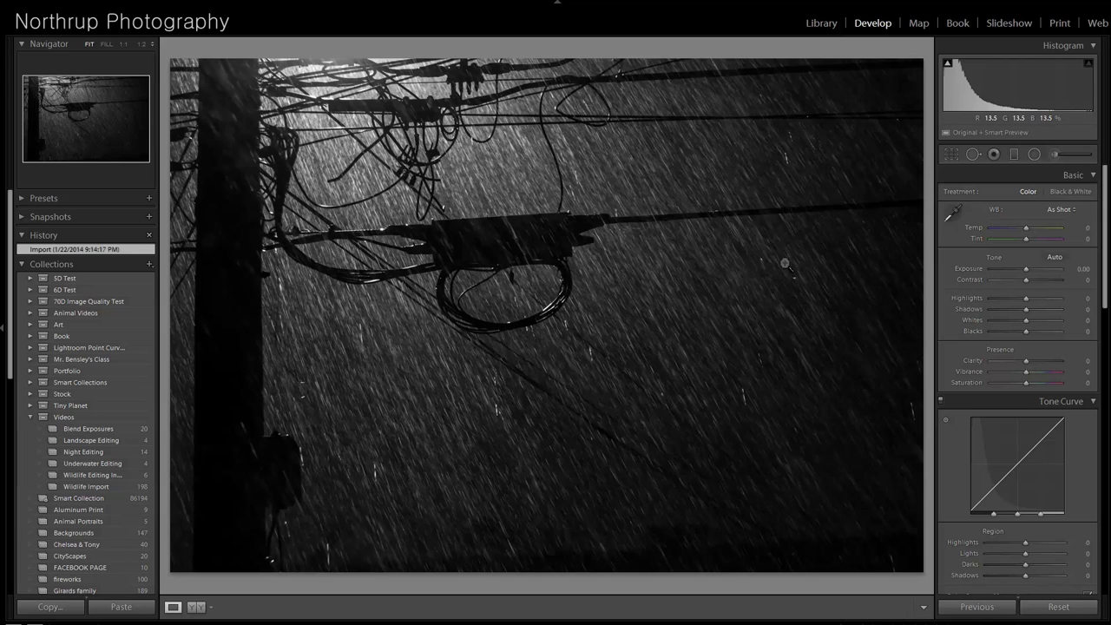
{"action": "left_click_drag", "start_coordinate": [1026, 268], "coordinate": [1035, 270]}
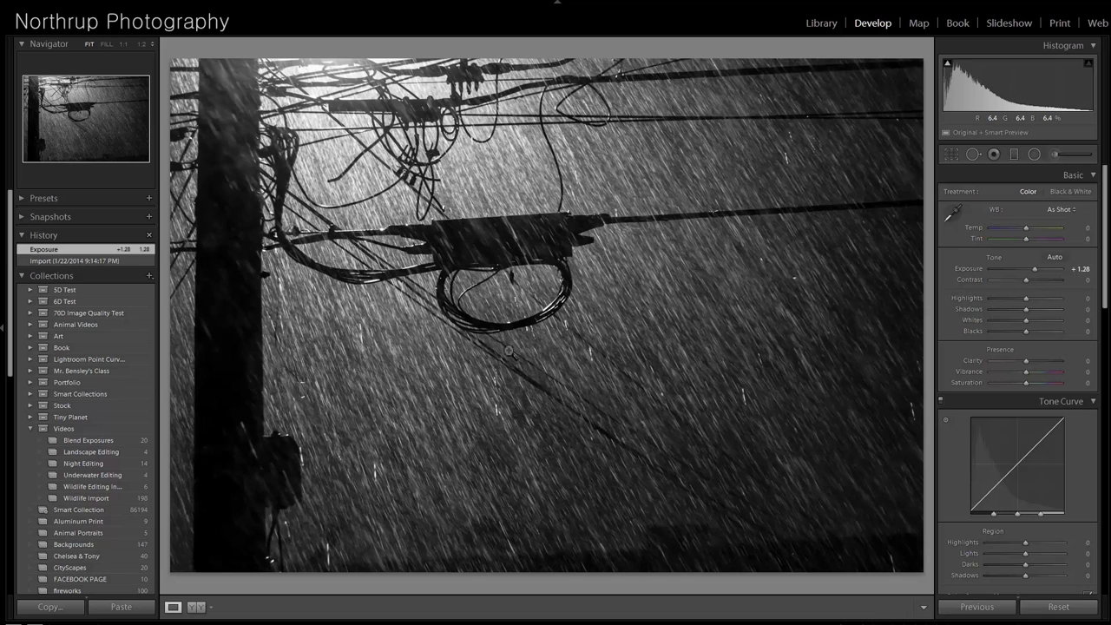
{"action": "key", "text": "Right"}
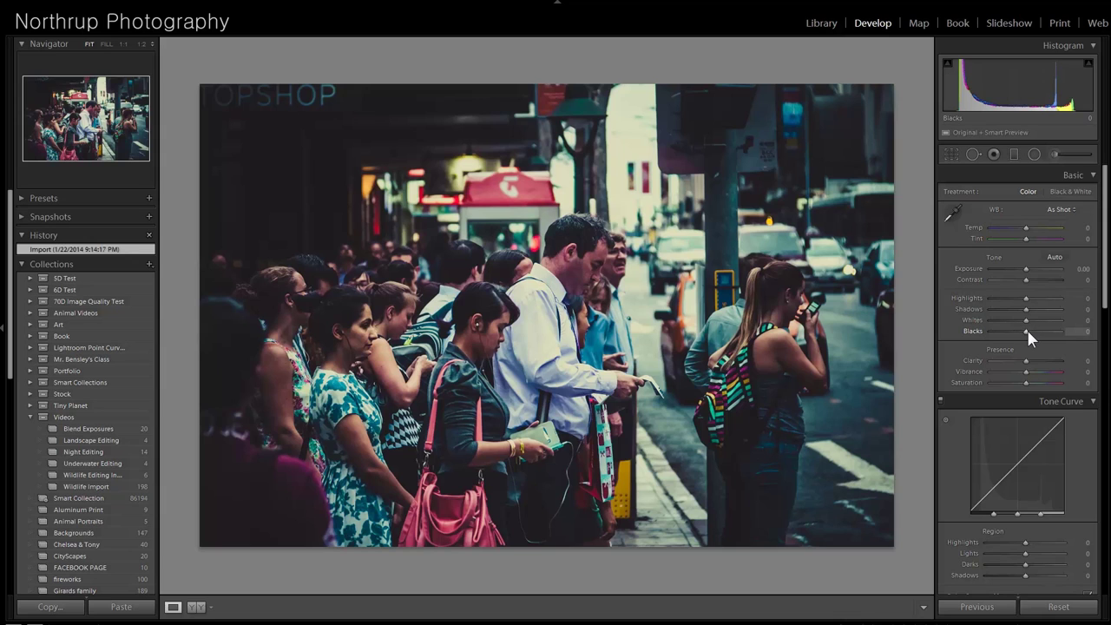
- Try Blacks at -44 and Whites at +57 on the street crowd photo, and restore its imported state
{"action": "left_click_drag", "start_coordinate": [1030, 329], "coordinate": [1012, 329]}
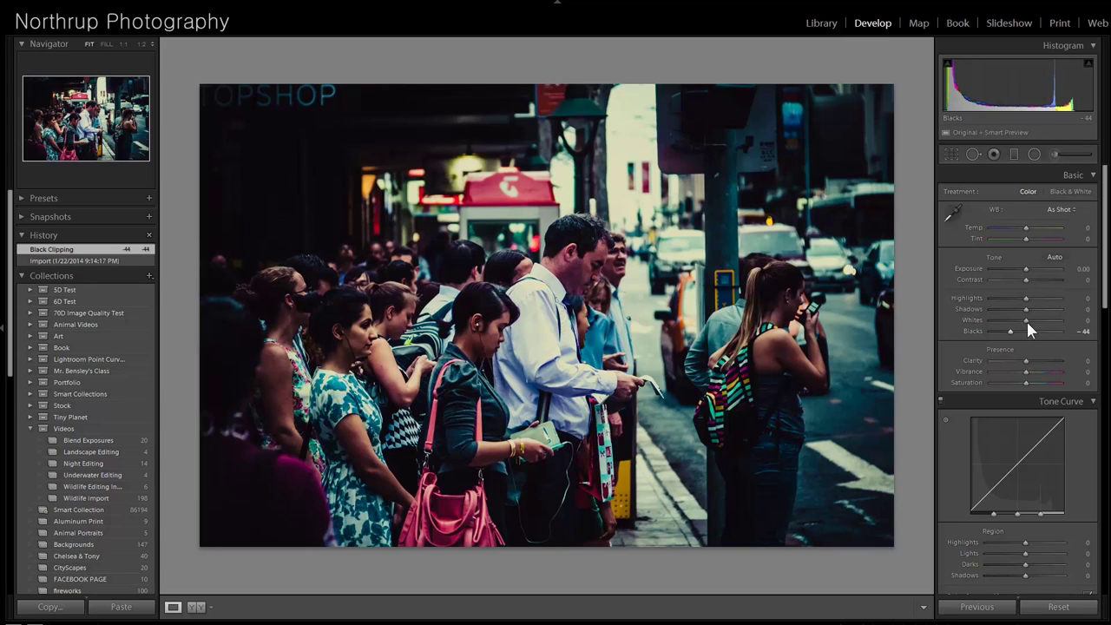
{"action": "left_click_drag", "start_coordinate": [1025, 324], "coordinate": [1045, 327]}
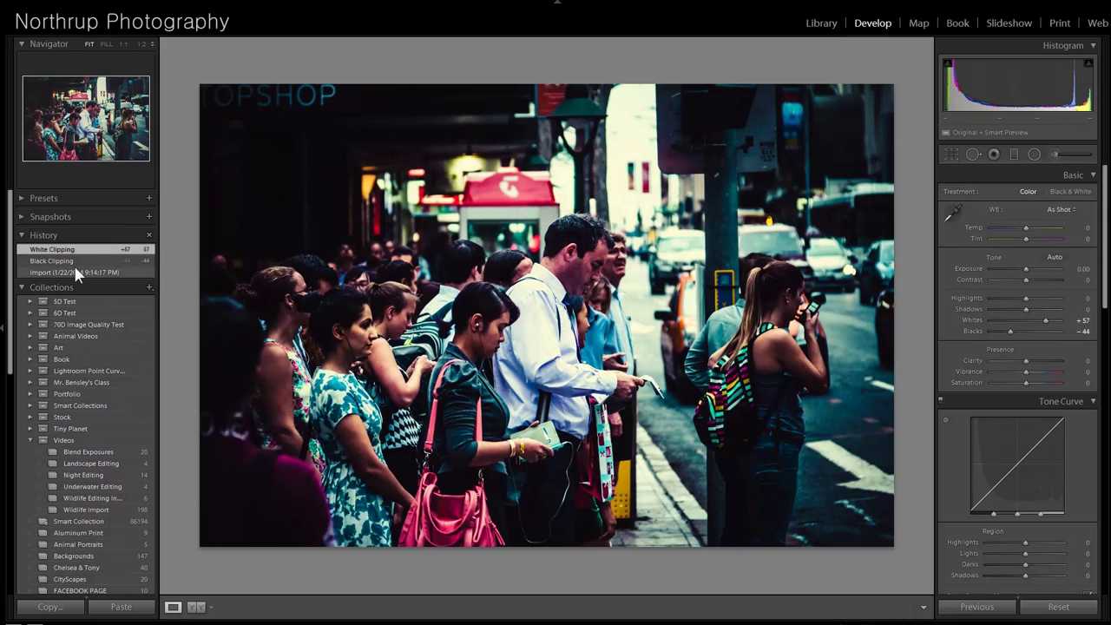
{"action": "left_click", "coordinate": [75, 272]}
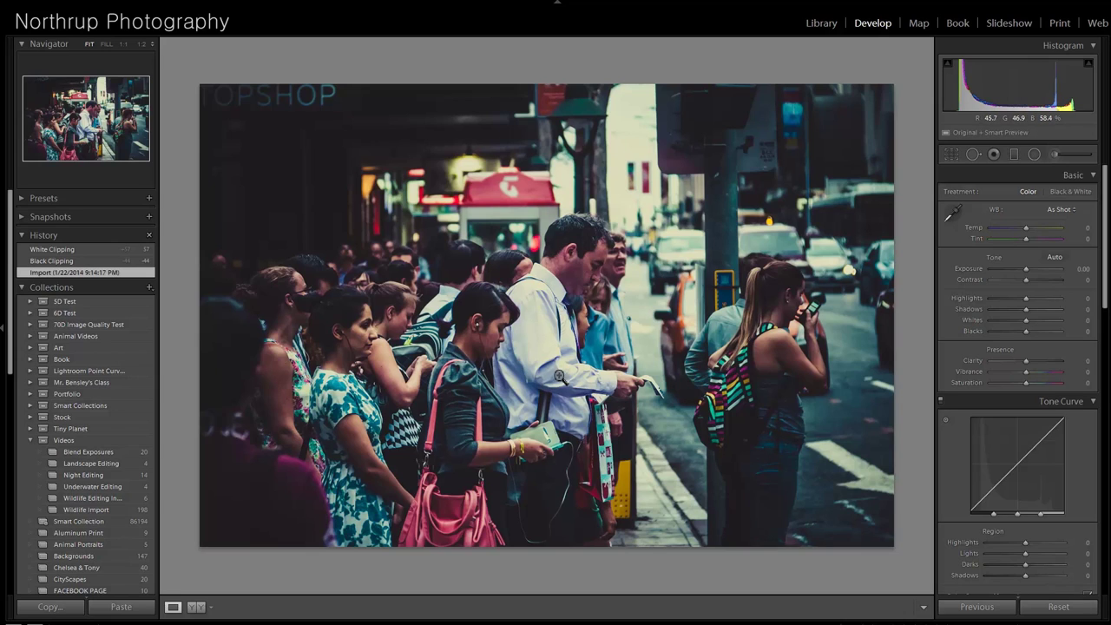
- Set the street crowd photo's Contrast to +21 and convert it to black and white
{"action": "left_click_drag", "start_coordinate": [1027, 280], "coordinate": [1033, 280]}
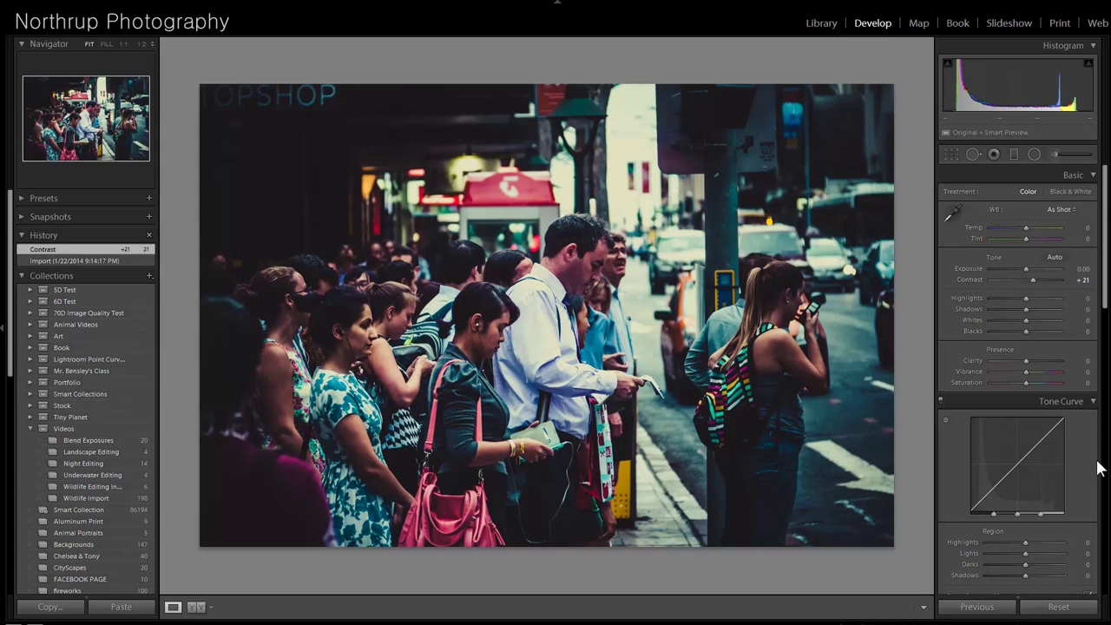
{"action": "scroll", "coordinate": [1072, 434], "scroll_direction": "down", "scroll_amount": 5}
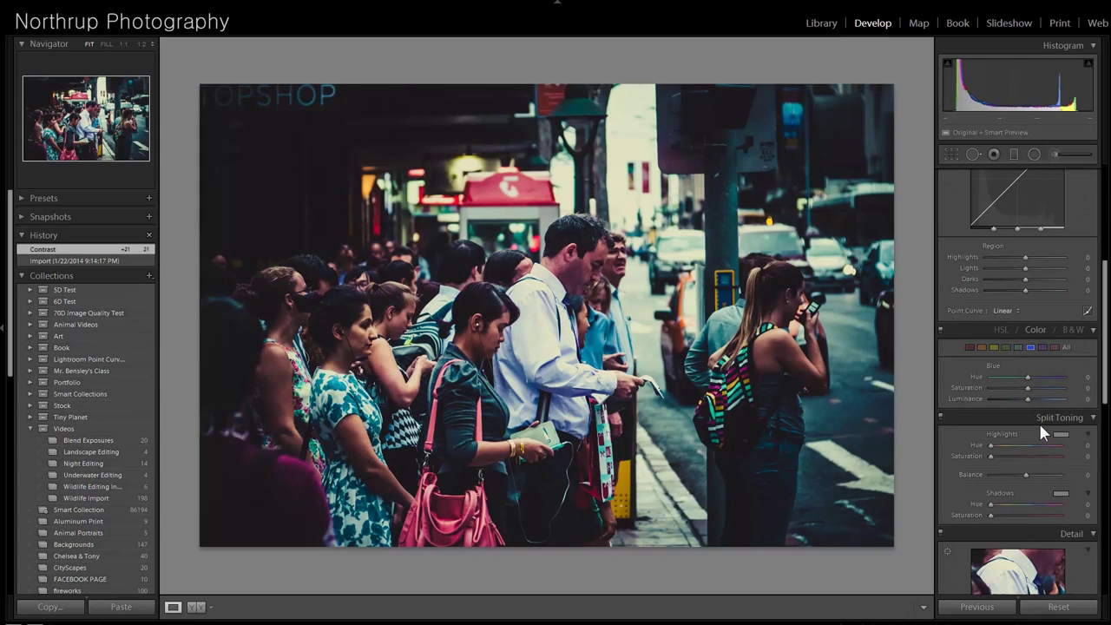
{"action": "left_click", "coordinate": [1051, 331]}
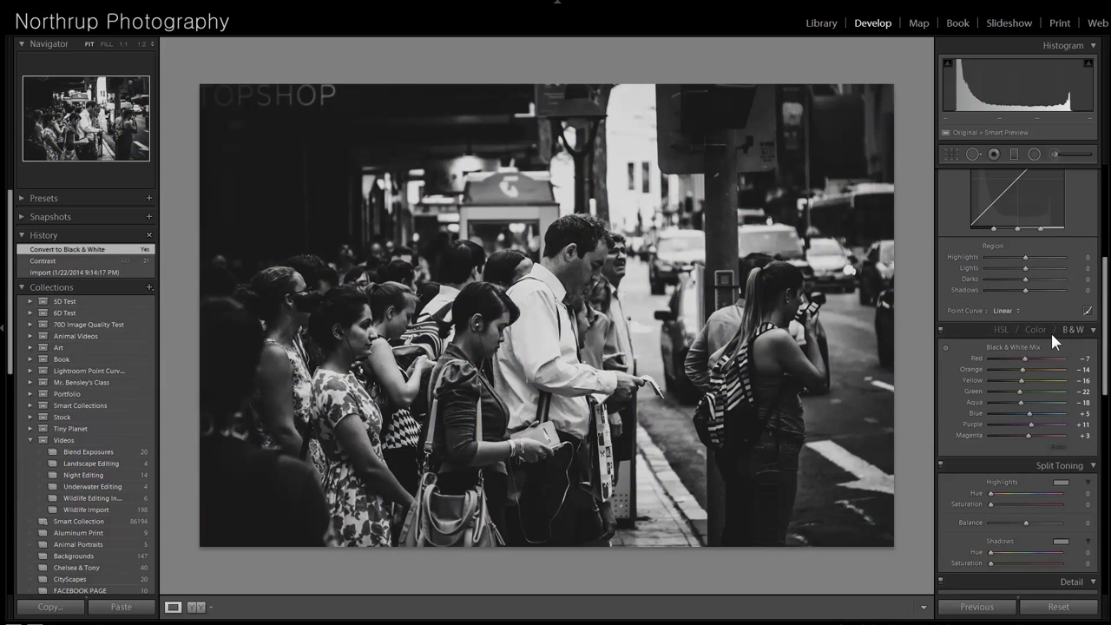
- Restore the street crowd photo's imported state and rework it as black and white with Contrast at +74
{"action": "left_click", "coordinate": [97, 268]}
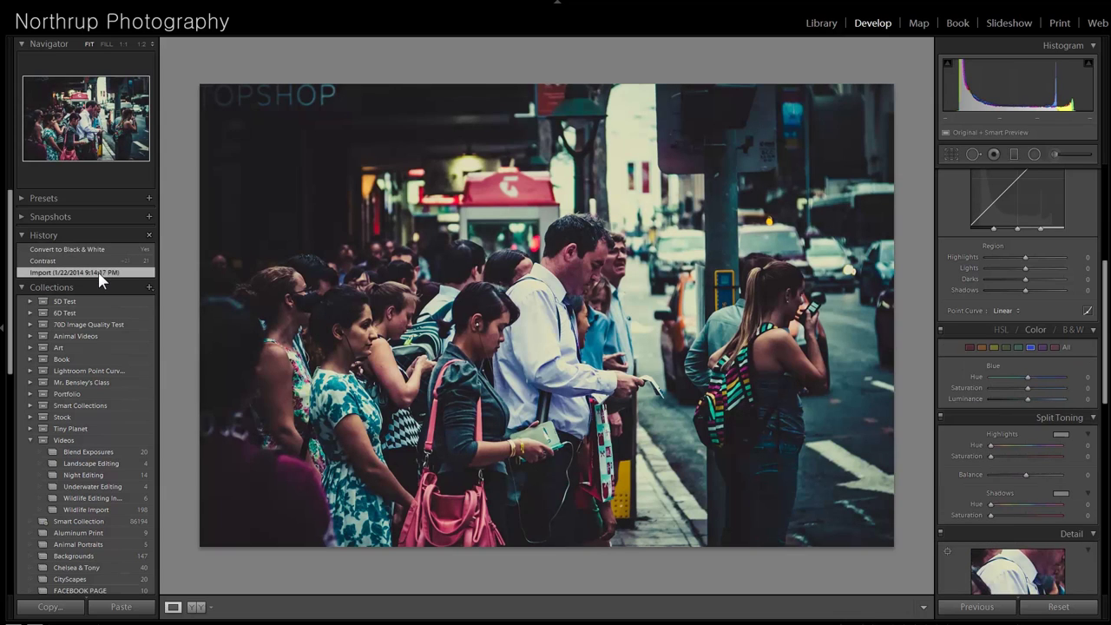
{"action": "left_click", "coordinate": [1064, 329]}
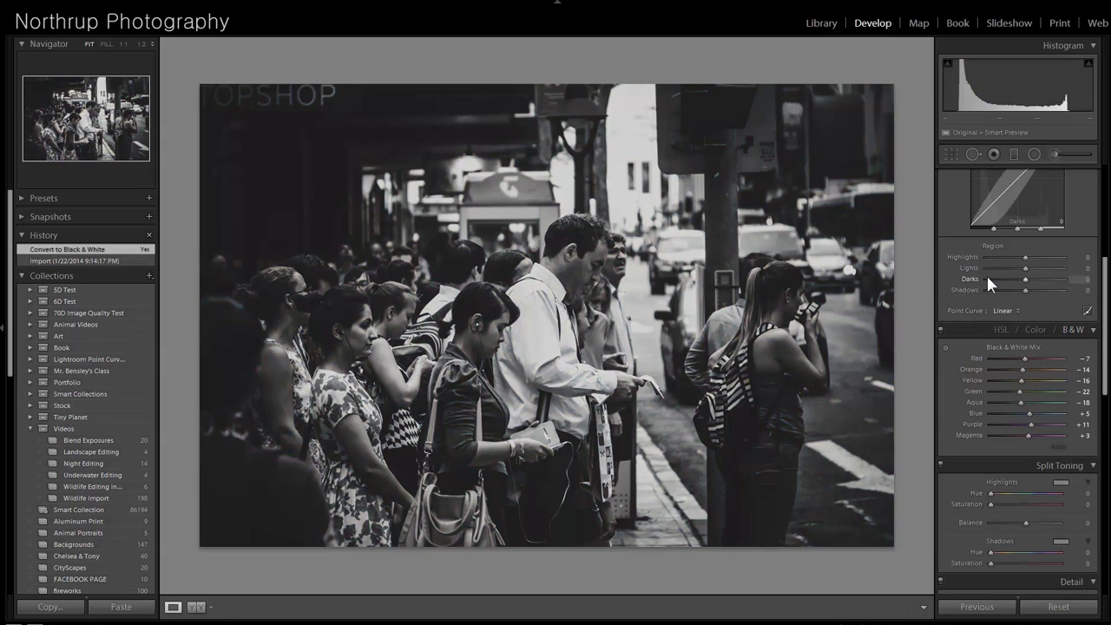
{"action": "scroll", "coordinate": [1076, 271], "scroll_direction": "up", "scroll_amount": 3}
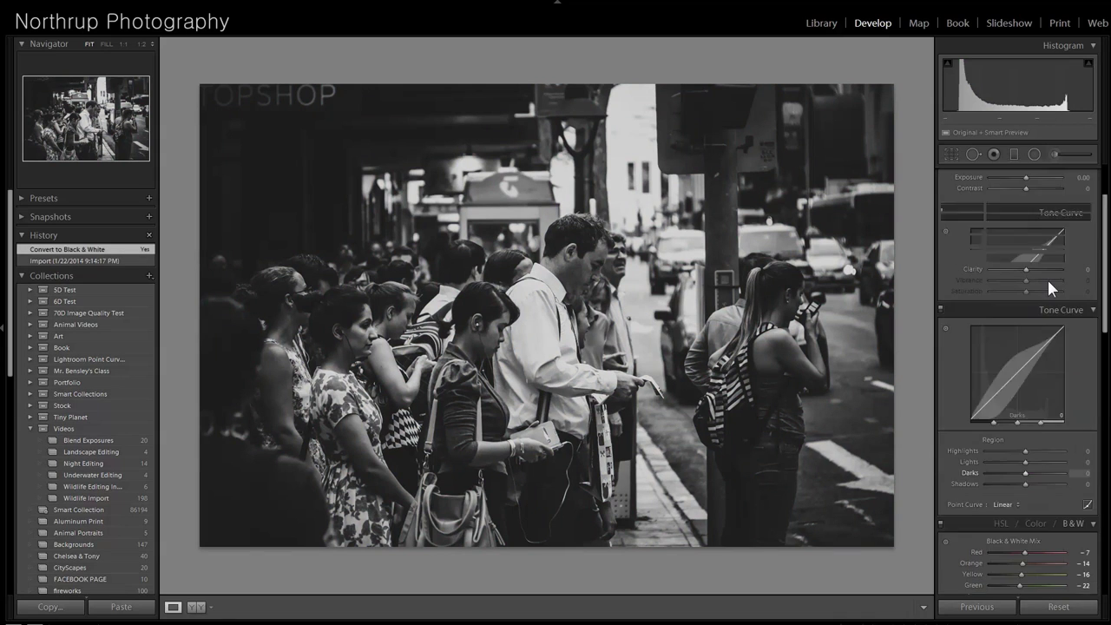
{"action": "left_click_drag", "start_coordinate": [1025, 280], "coordinate": [1045, 277]}
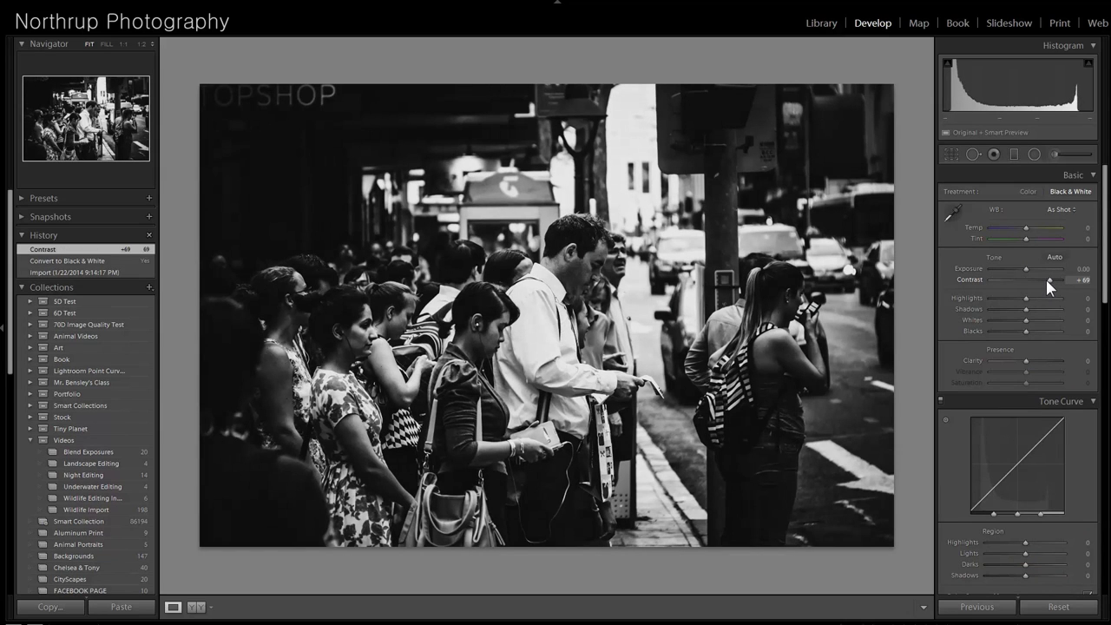
{"action": "left_click_drag", "start_coordinate": [1047, 287], "coordinate": [1051, 286]}
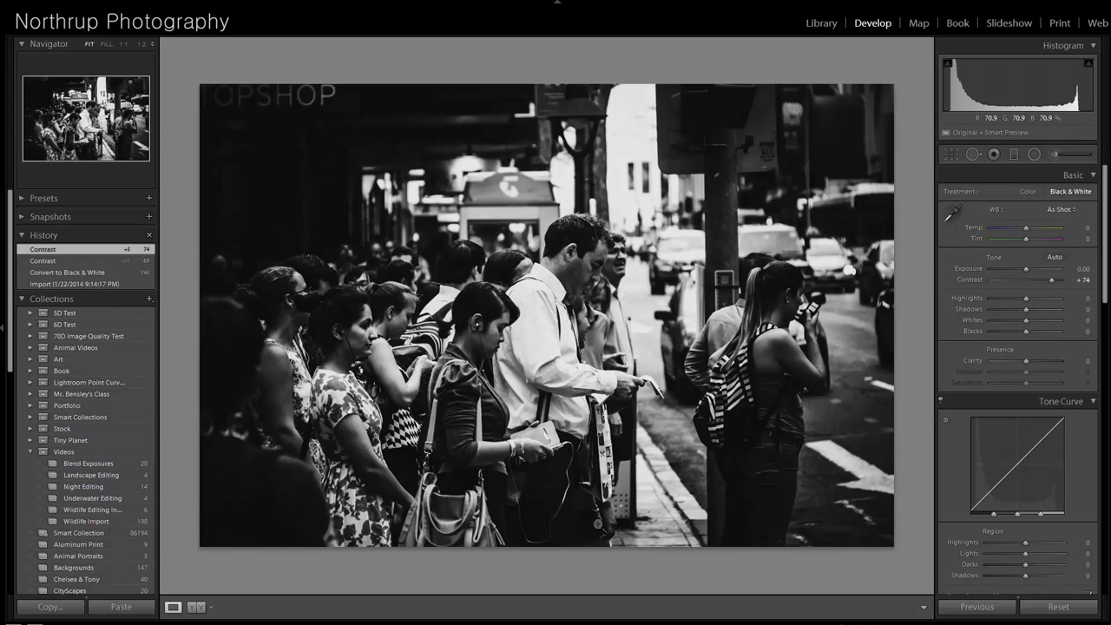
- Move on to the purple flower photo and examine the pink buds and water droplets at full size
{"action": "key", "text": "Right"}
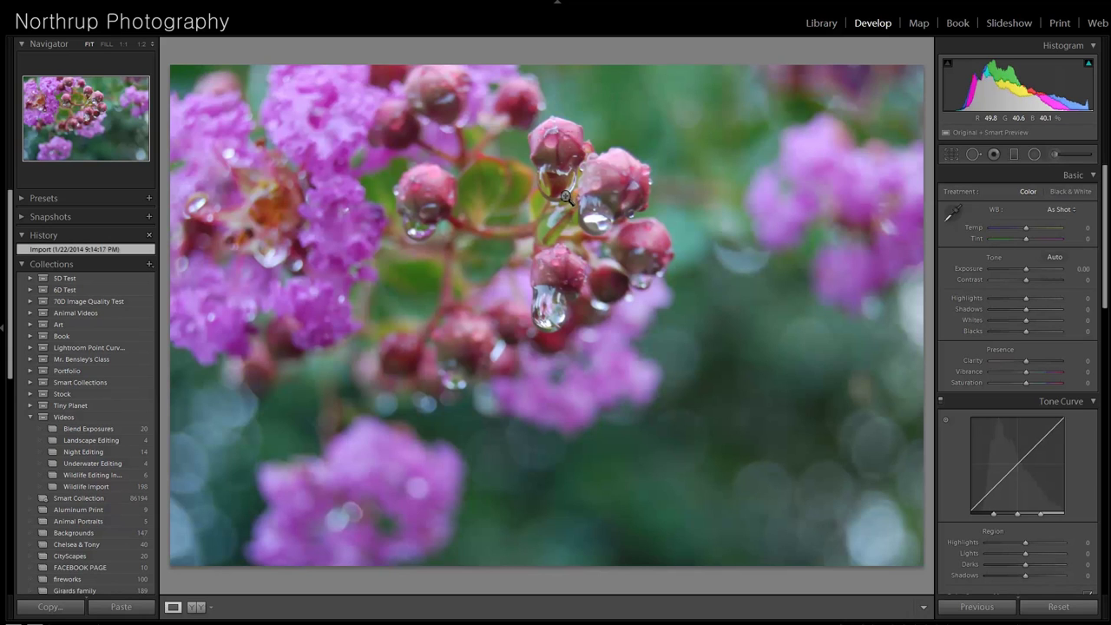
{"action": "left_click", "coordinate": [565, 196]}
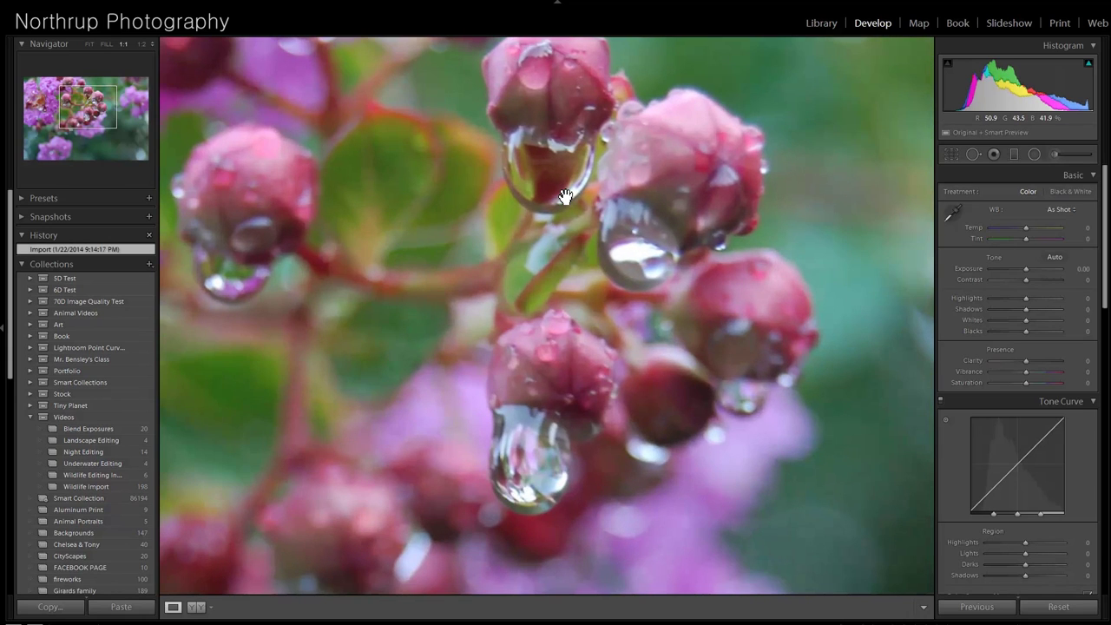
{"action": "left_click_drag", "start_coordinate": [565, 104], "coordinate": [519, 183]}
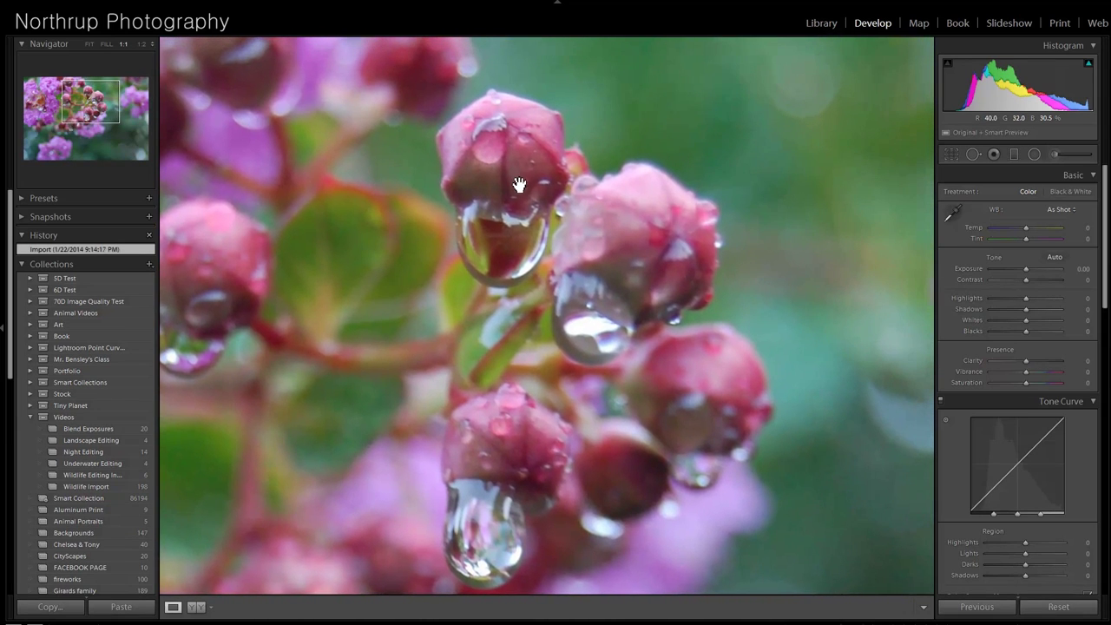
{"action": "left_click", "coordinate": [581, 289]}
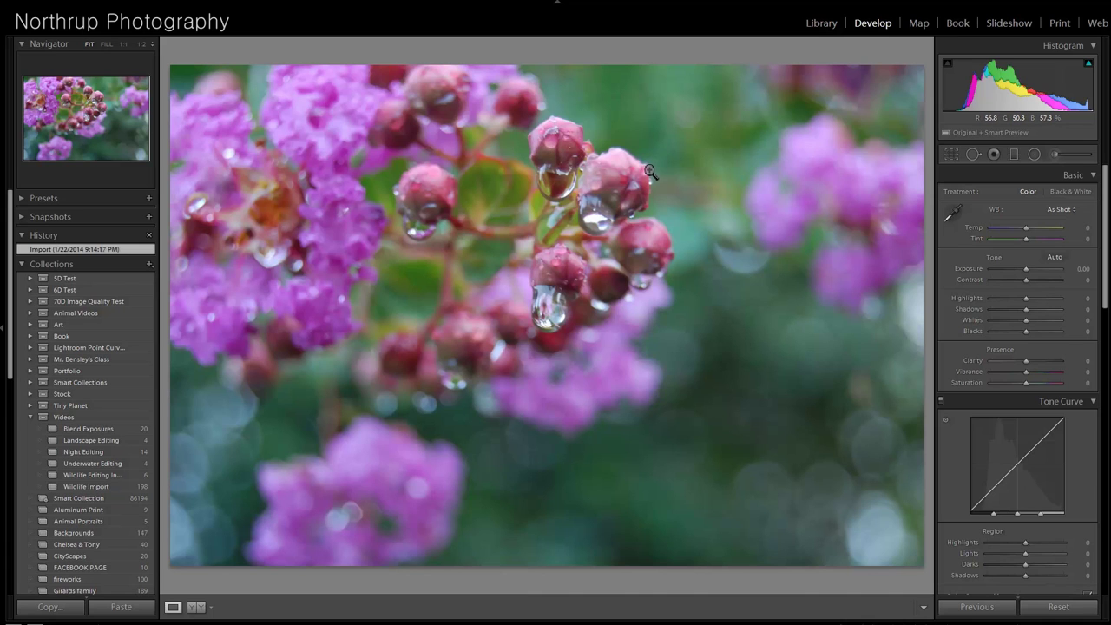
{"action": "left_click", "coordinate": [610, 190]}
{"action": "left_click_drag", "start_coordinate": [595, 179], "coordinate": [597, 211]}
{"action": "left_click", "coordinate": [597, 210]}
- Try a tighter crop trimming the left side and bottom of the flower photo, and restore its imported state
{"action": "left_click", "coordinate": [952, 154]}
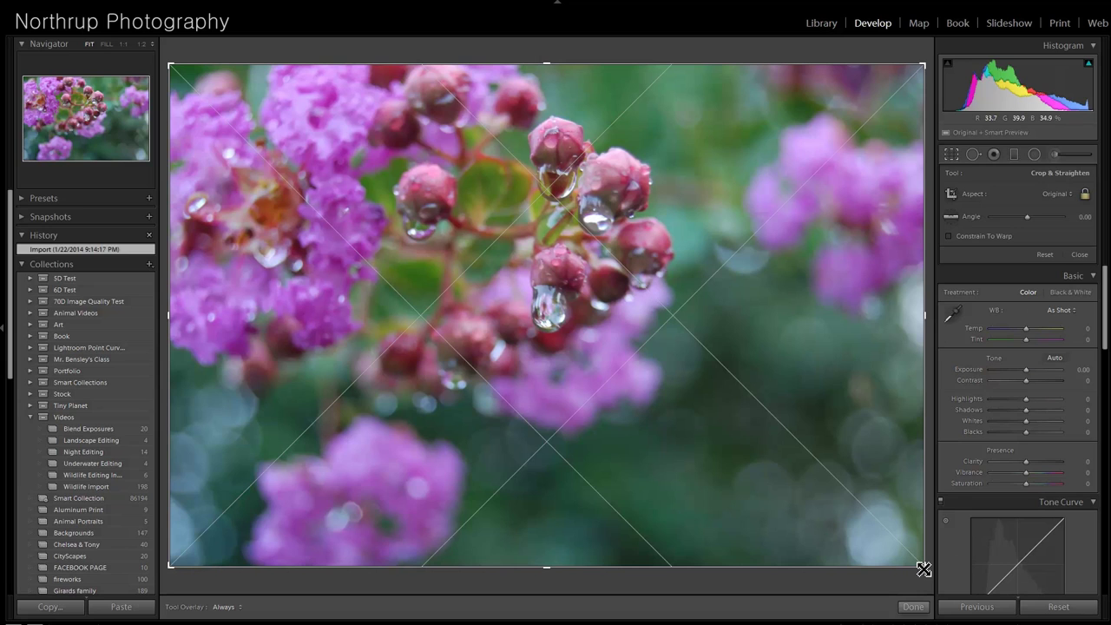
{"action": "left_click_drag", "start_coordinate": [205, 529], "coordinate": [214, 513]}
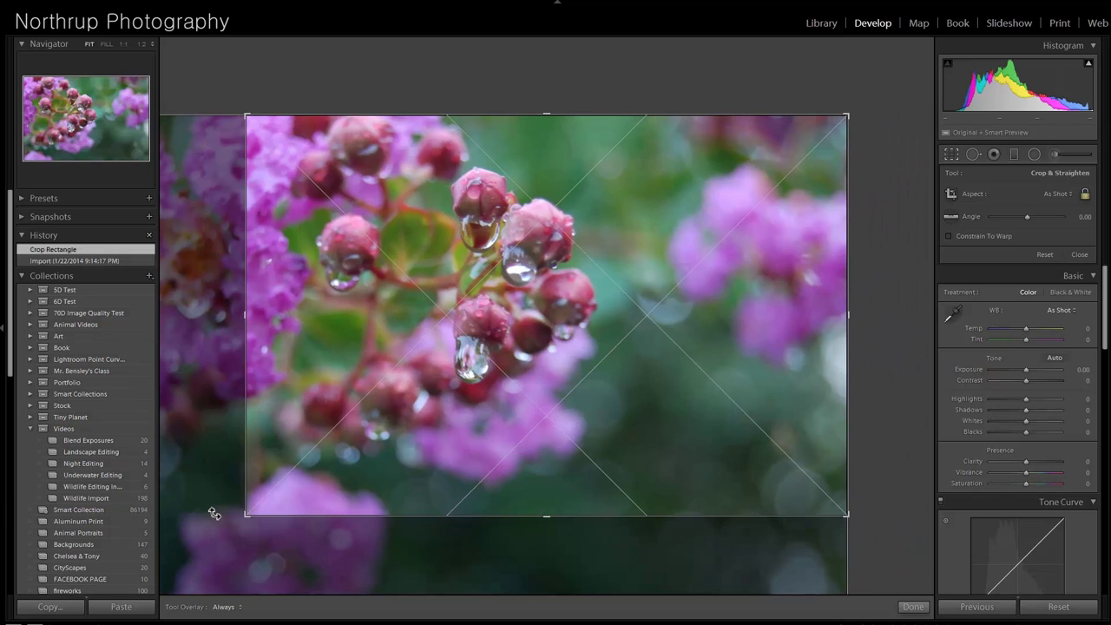
{"action": "key", "text": "Return"}
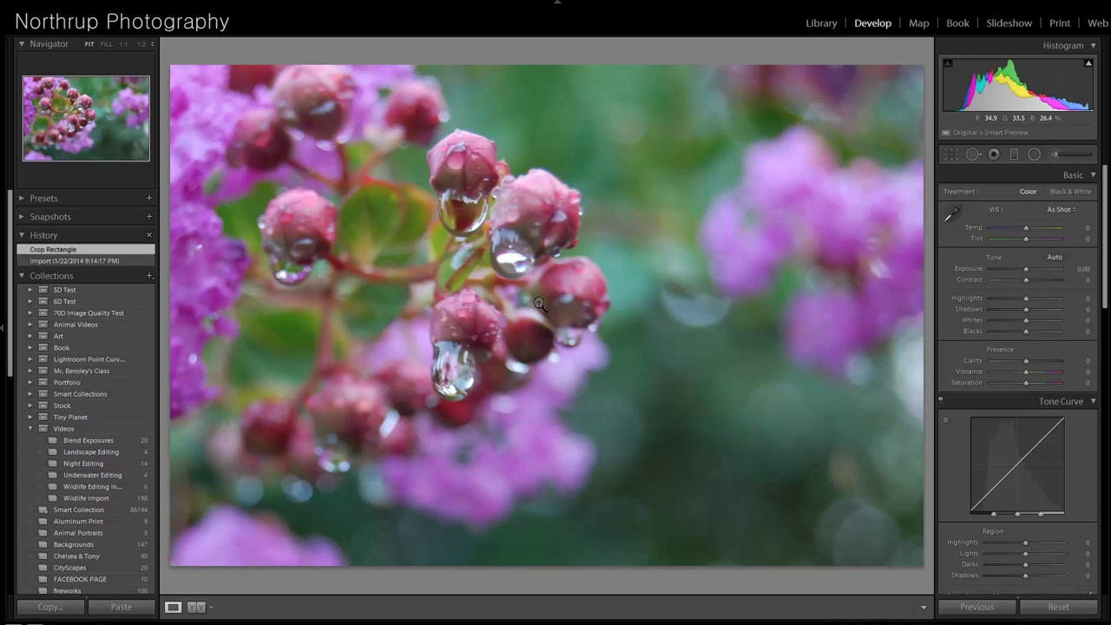
{"action": "left_click", "coordinate": [110, 260]}
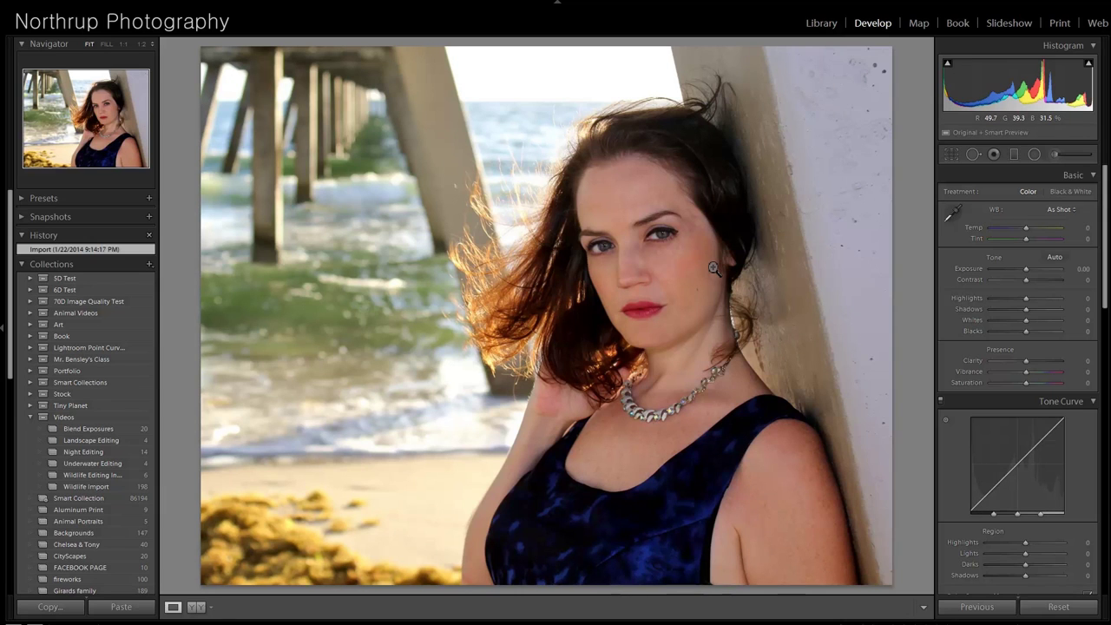
- Examine the woman's face, skin and hair in the beach pier portrait at full size
{"action": "left_click", "coordinate": [683, 188]}
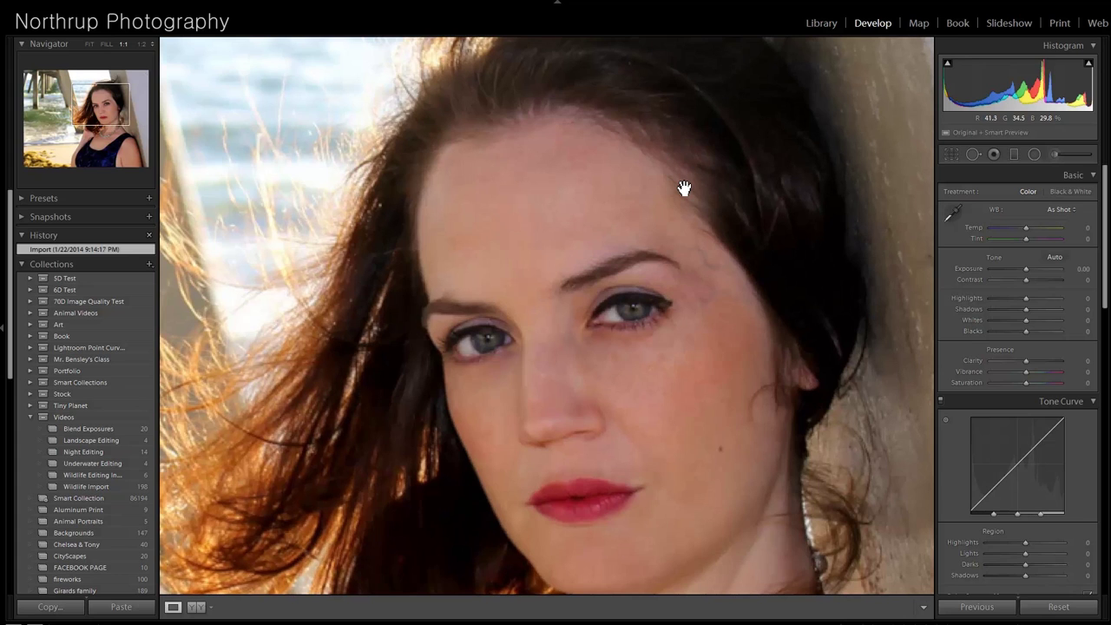
{"action": "left_click", "coordinate": [513, 389]}
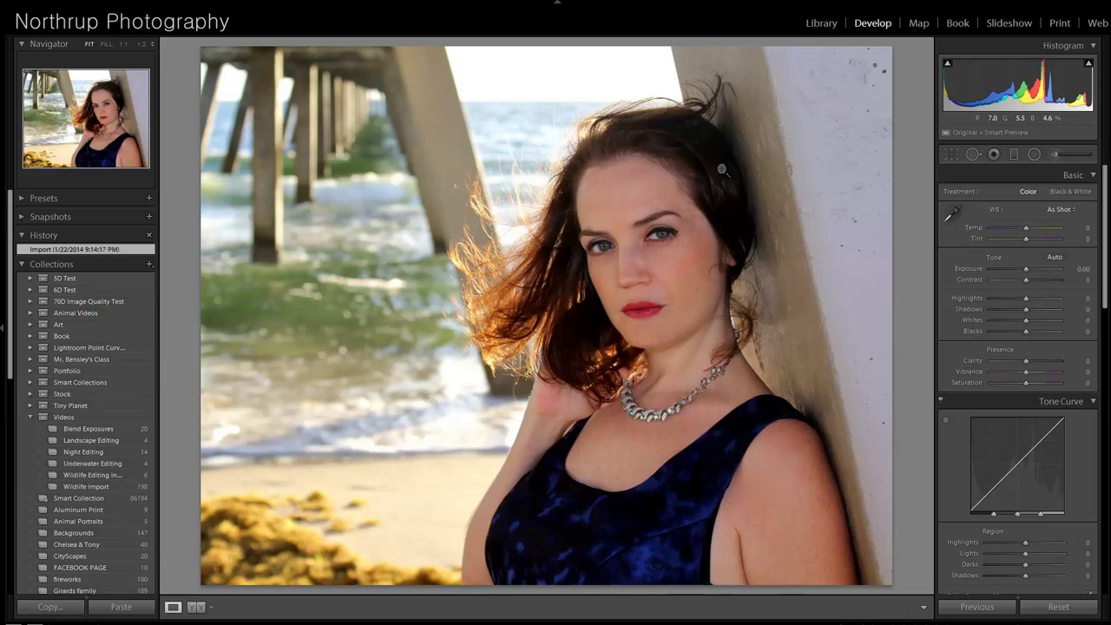
{"action": "left_click", "coordinate": [708, 209]}
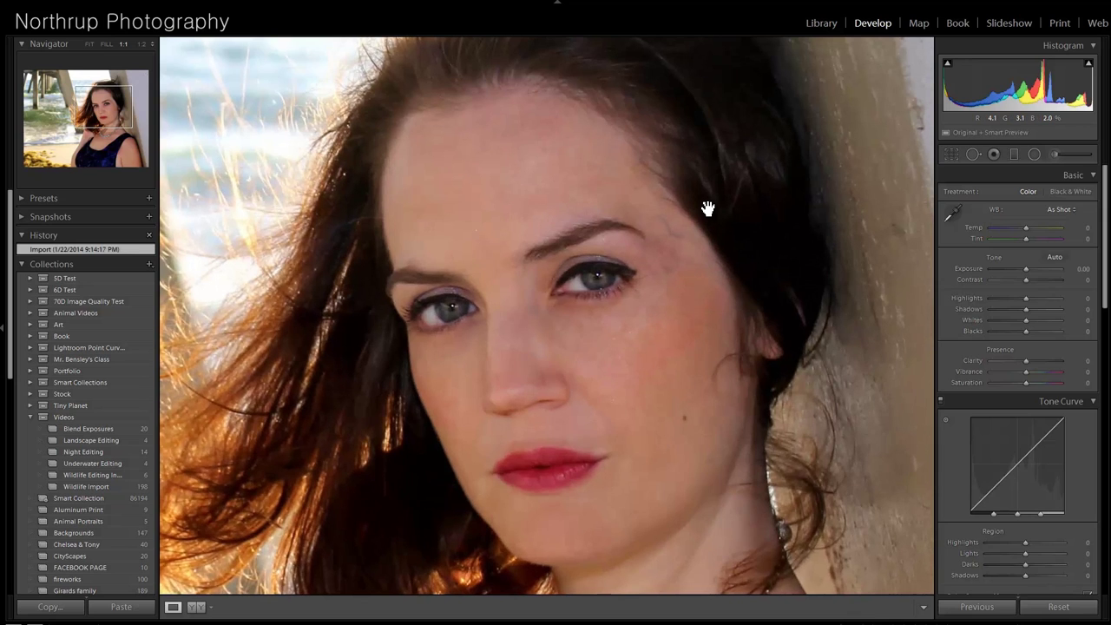
{"action": "left_click", "coordinate": [676, 376]}
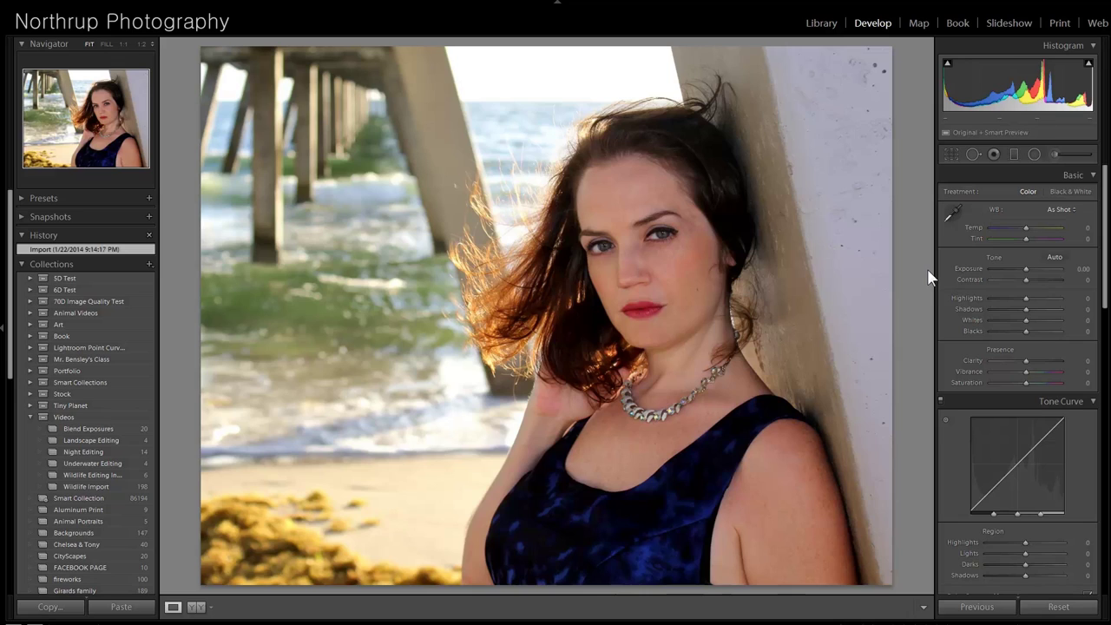
- Set the pier portrait's Exposure to +0.54 and compare it with the imported state
{"action": "left_click_drag", "start_coordinate": [1024, 271], "coordinate": [1027, 270]}
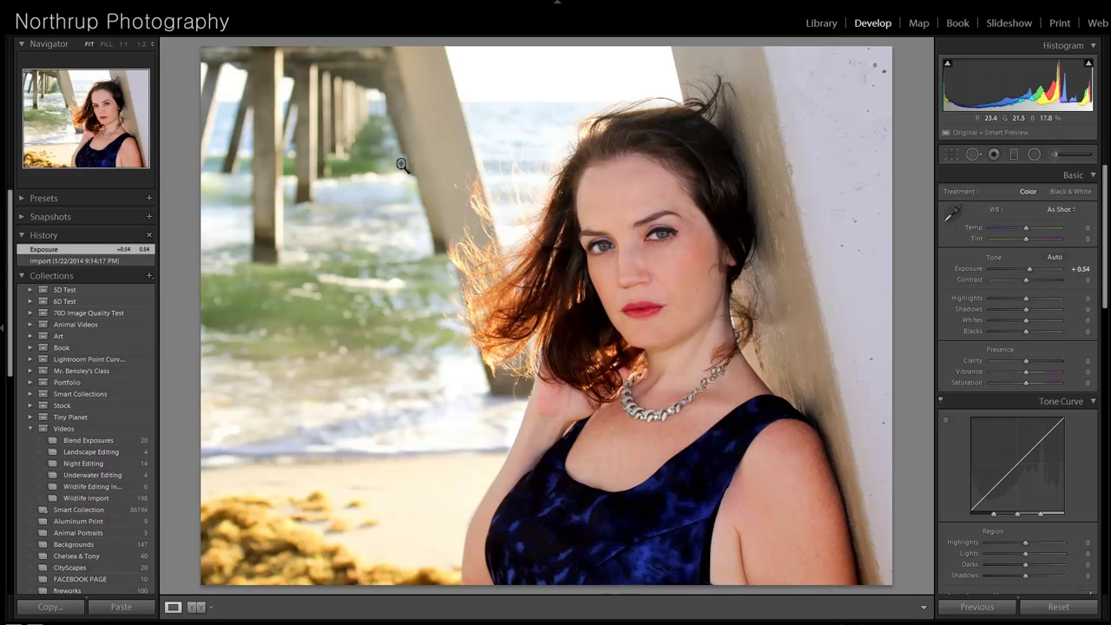
{"action": "left_click", "coordinate": [83, 259]}
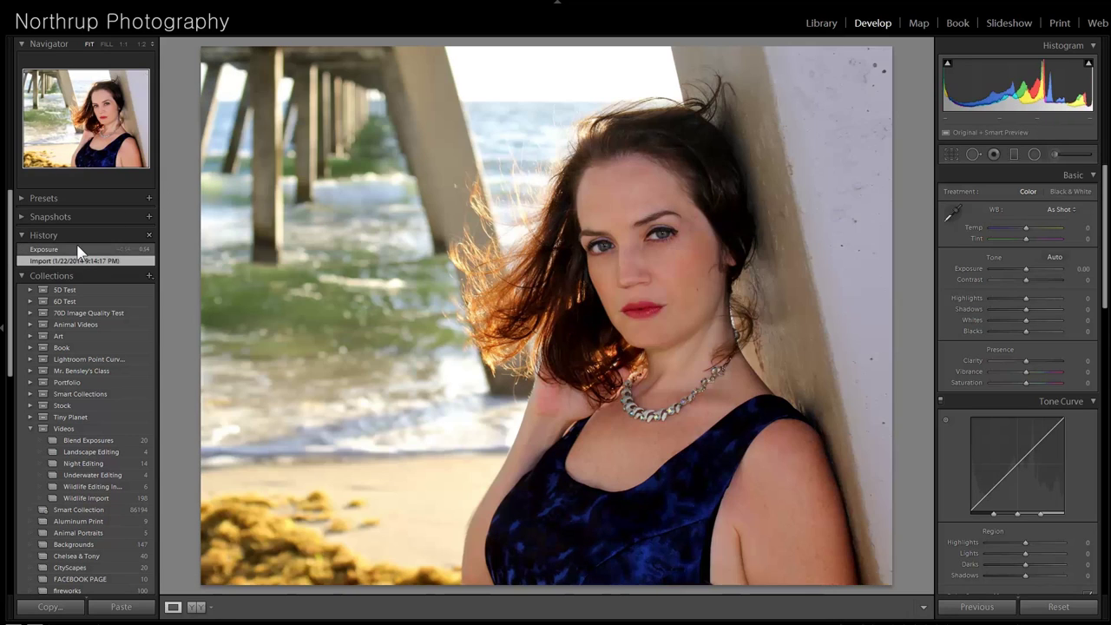
{"action": "left_click", "coordinate": [78, 248]}
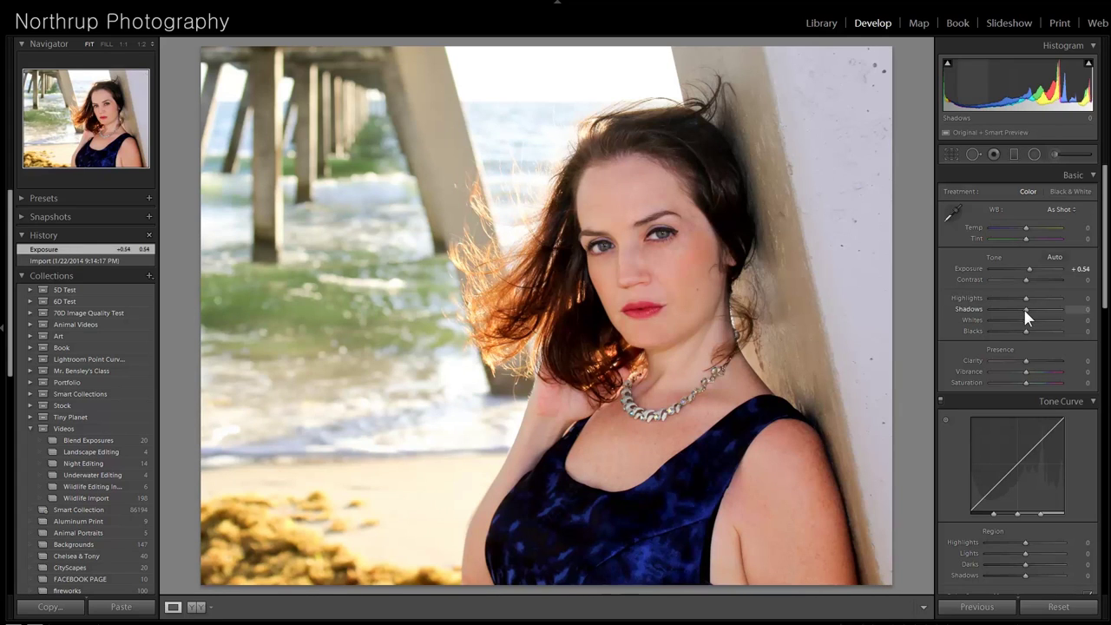
- Set the portrait's Shadows to +22 and Highlights to -19, and compare the result with the imported state
{"action": "left_click_drag", "start_coordinate": [1030, 311], "coordinate": [1031, 311]}
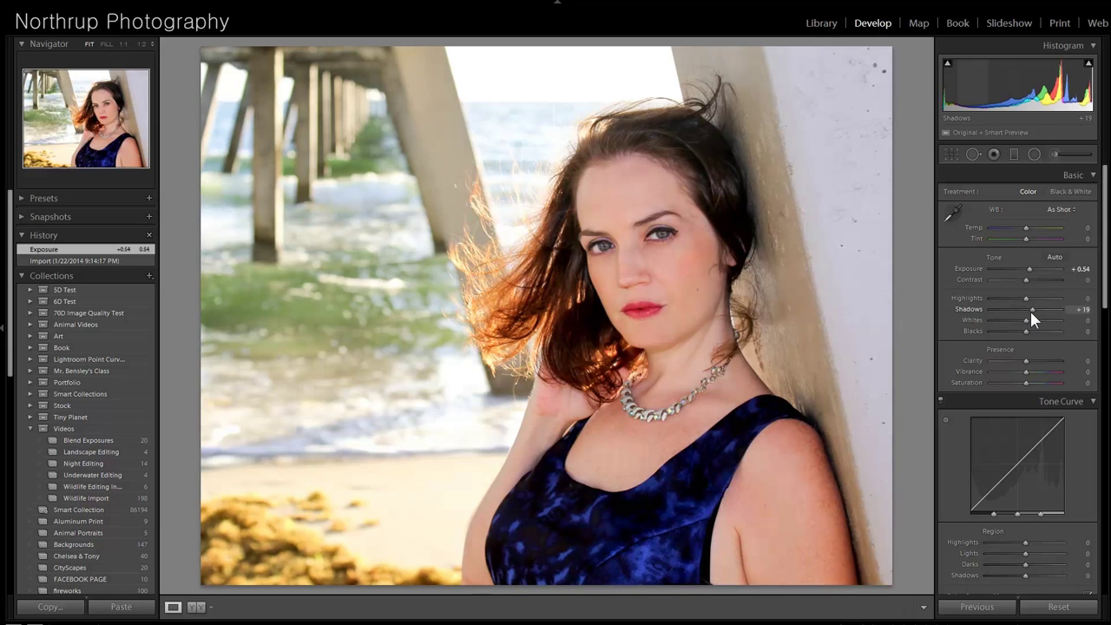
{"action": "left_click_drag", "start_coordinate": [1030, 309], "coordinate": [1031, 311]}
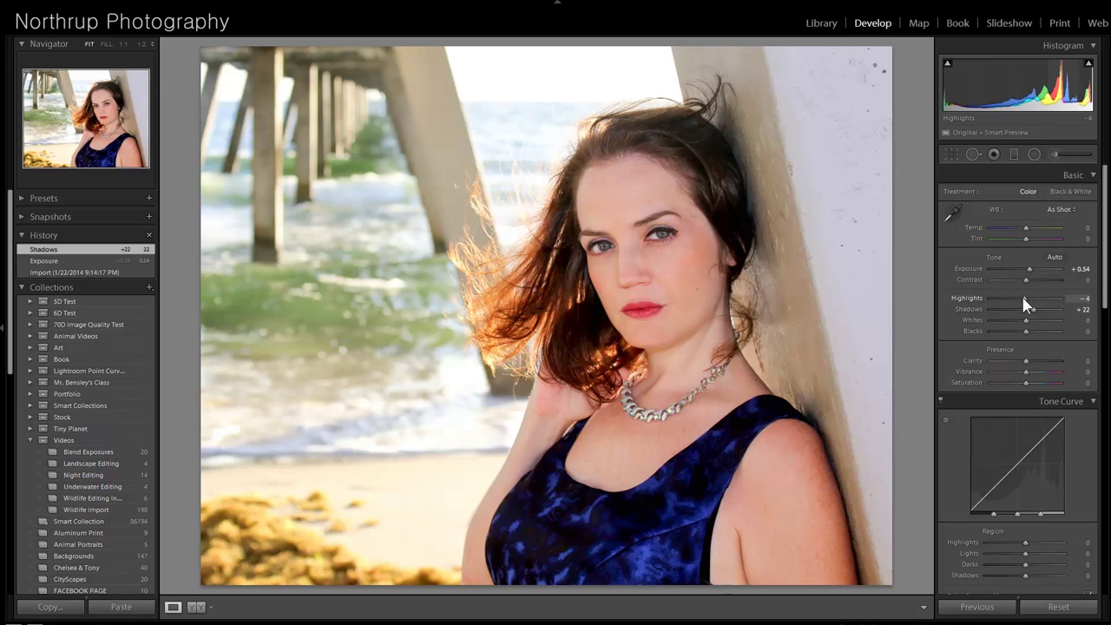
{"action": "left_click_drag", "start_coordinate": [1021, 298], "coordinate": [1018, 298]}
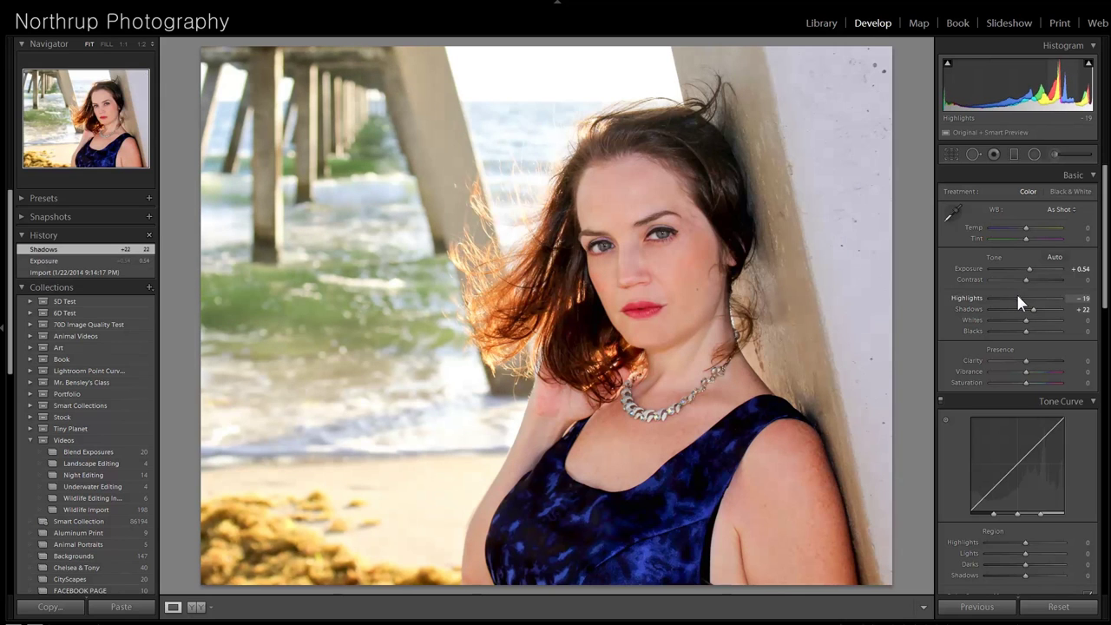
{"action": "left_click", "coordinate": [99, 285]}
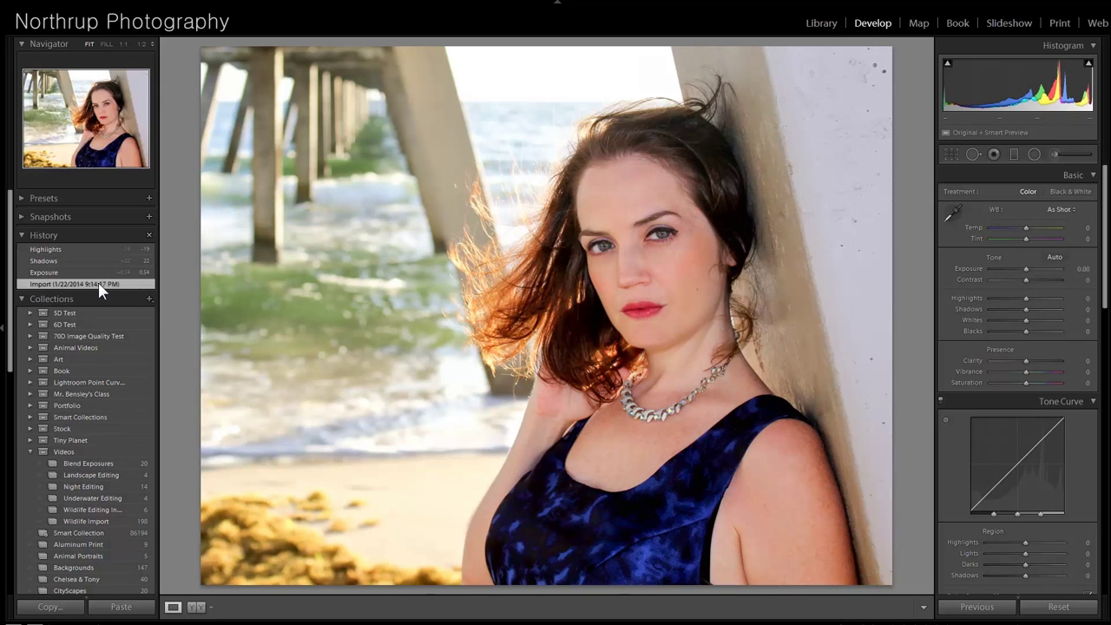
{"action": "left_click", "coordinate": [98, 250]}
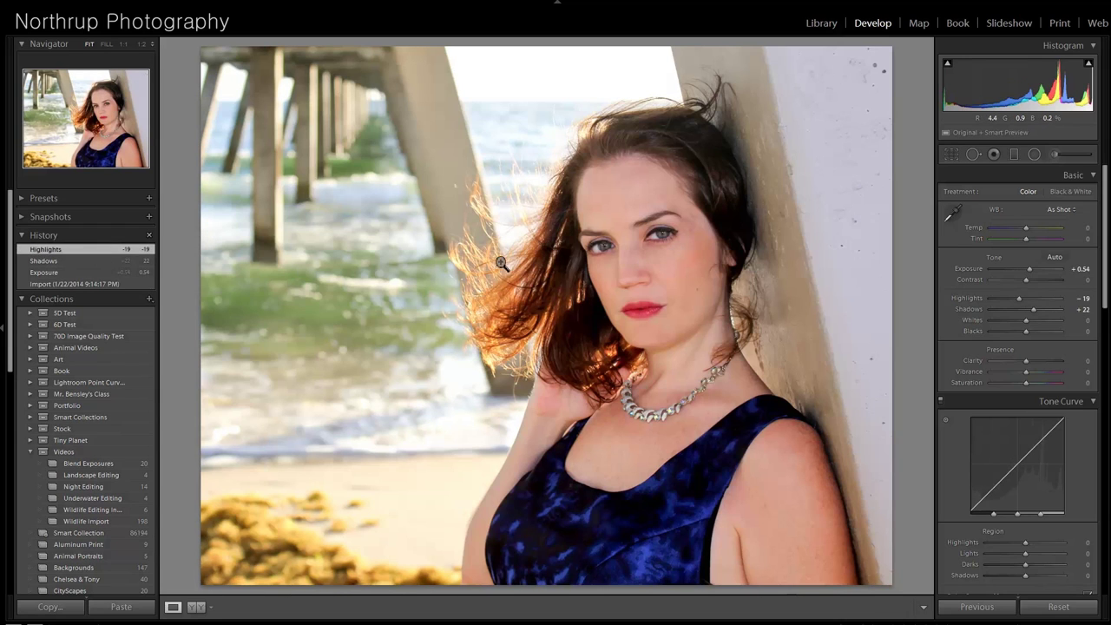
- Try the free presets 2-Seim Effects Dark Vignette J 2, Abby Angelic 2 and A-Game 1 2 on the portrait
{"action": "left_click", "coordinate": [17, 200]}
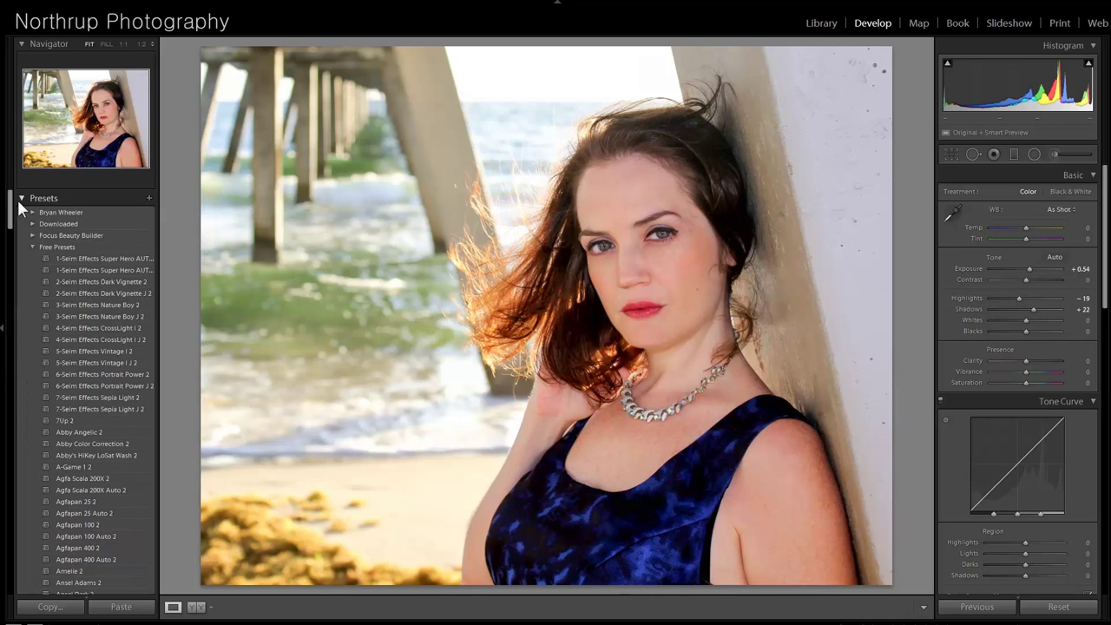
{"action": "left_click", "coordinate": [98, 296]}
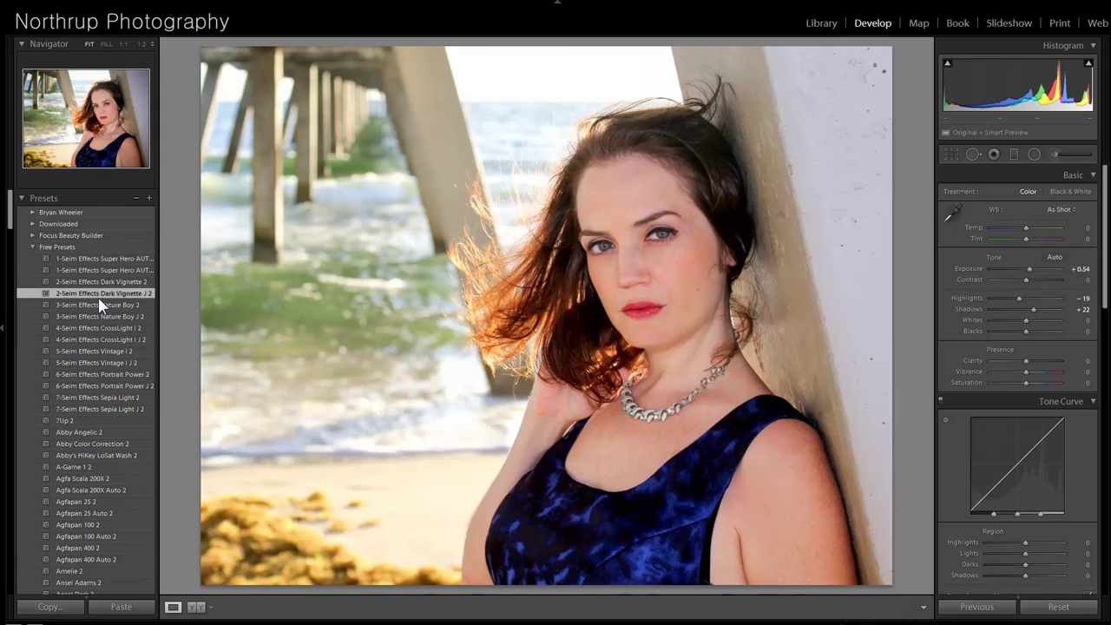
{"action": "left_click", "coordinate": [86, 432]}
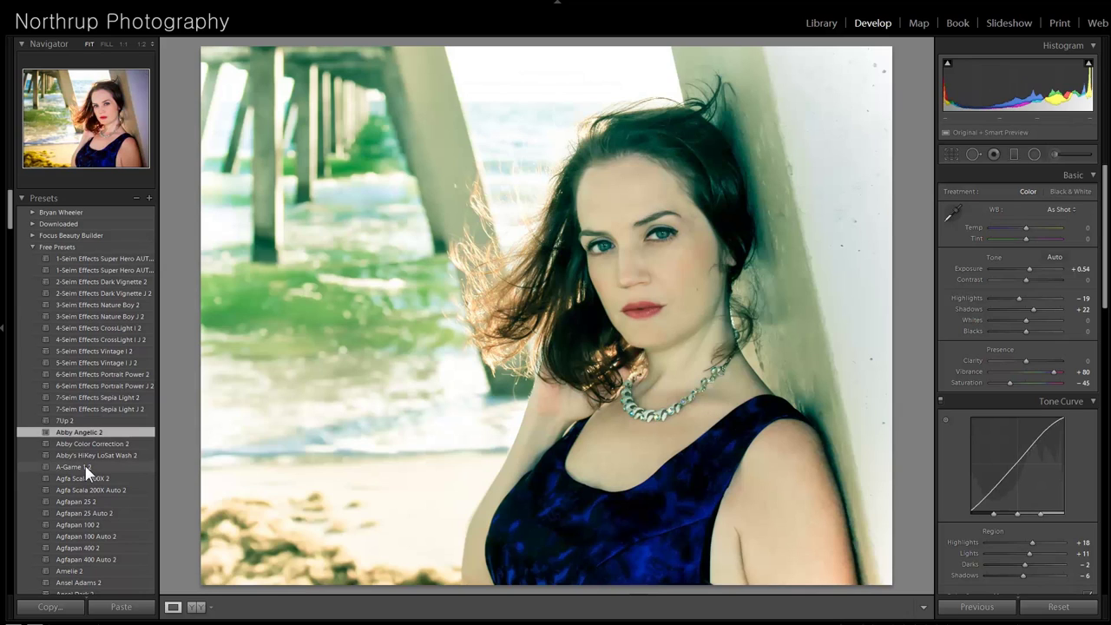
{"action": "left_click", "coordinate": [86, 469]}
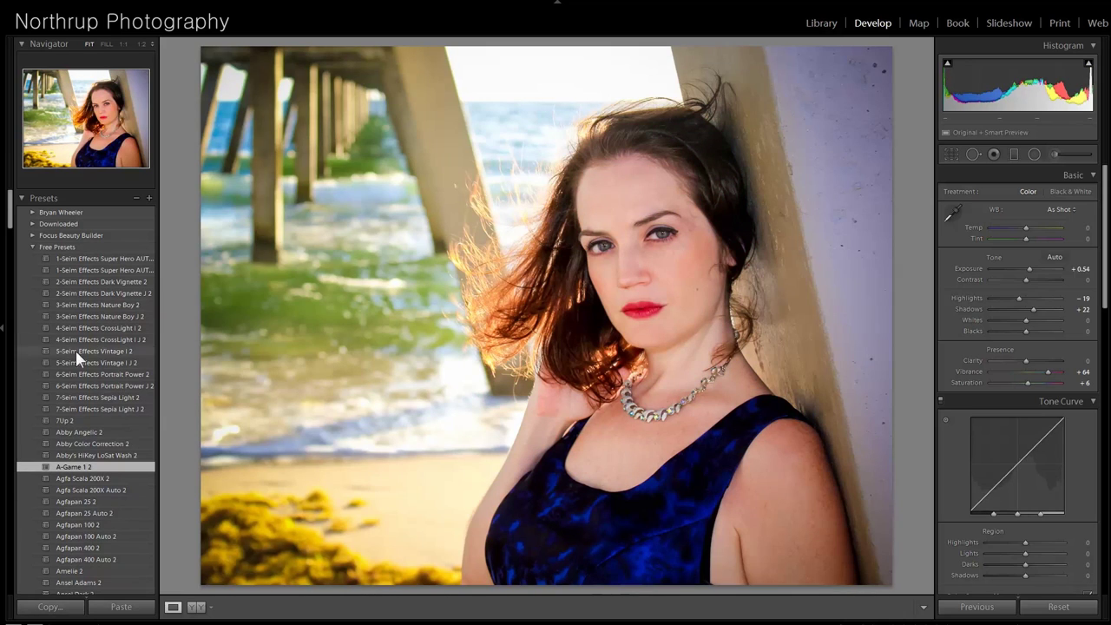
- Apply the Civil War 2 2 preset to the portrait and collapse the preset lists
{"action": "scroll", "coordinate": [79, 408], "scroll_direction": "down", "scroll_amount": 5}
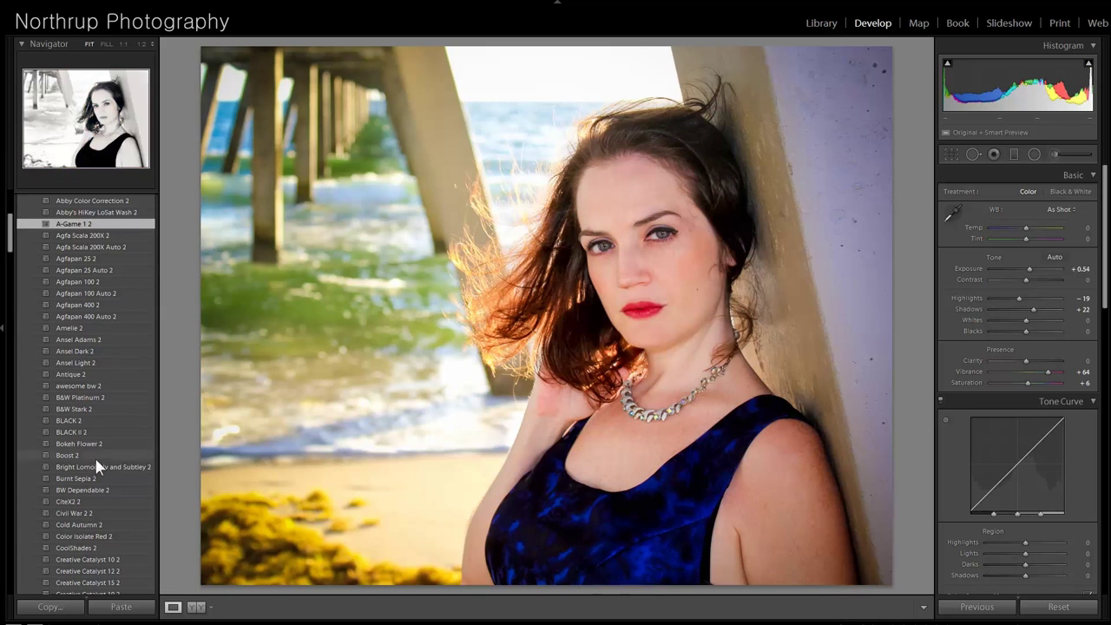
{"action": "left_click", "coordinate": [91, 513]}
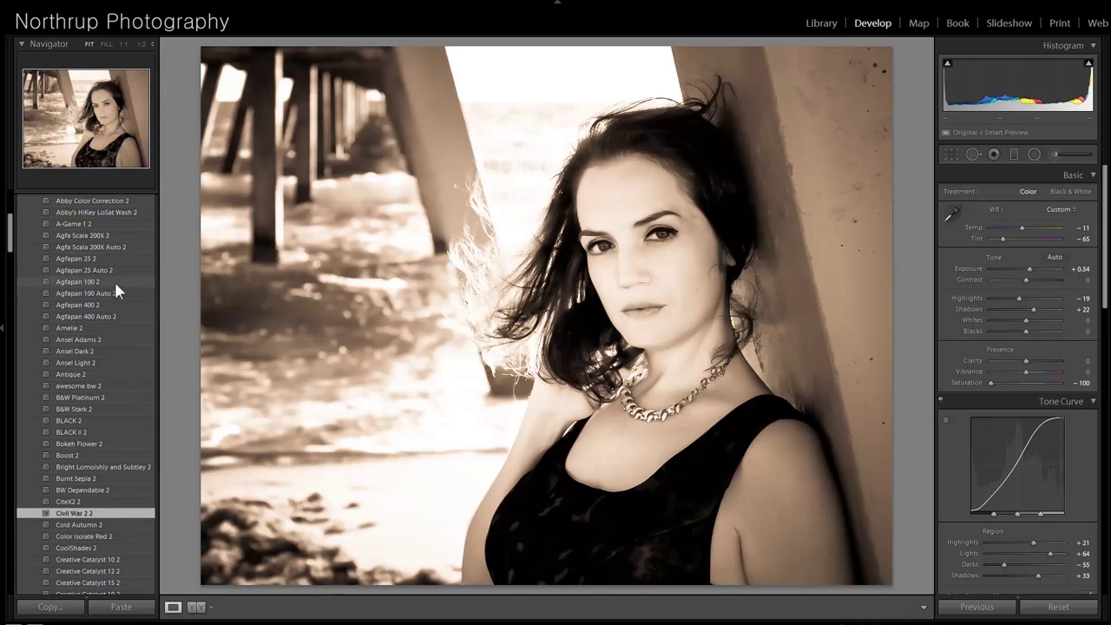
{"action": "scroll", "coordinate": [141, 291], "scroll_direction": "up", "scroll_amount": 10}
{"action": "left_click", "coordinate": [33, 247]}
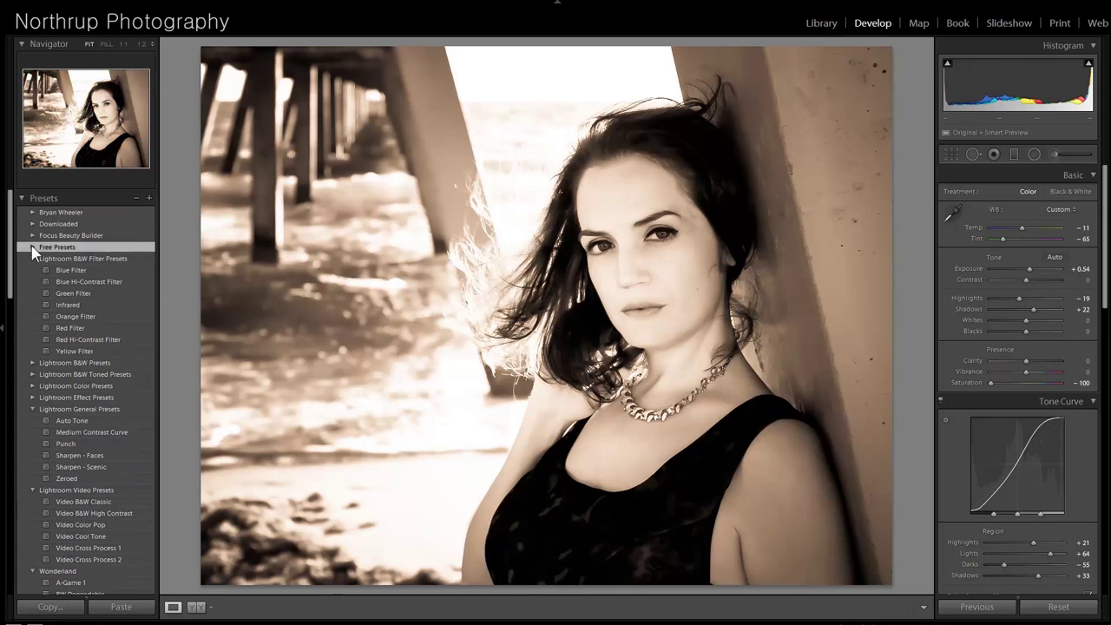
{"action": "left_click", "coordinate": [19, 194]}
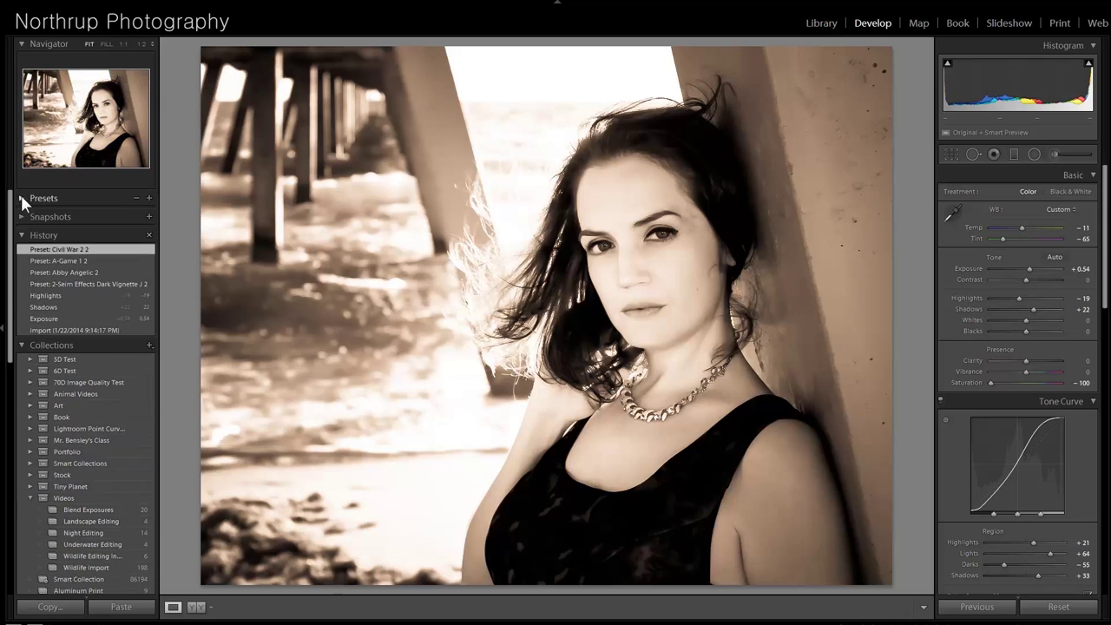
- Compare the portrait's imported state with its Civil War 2 2 preset version
{"action": "left_click", "coordinate": [76, 295]}
{"action": "left_click", "coordinate": [76, 331]}
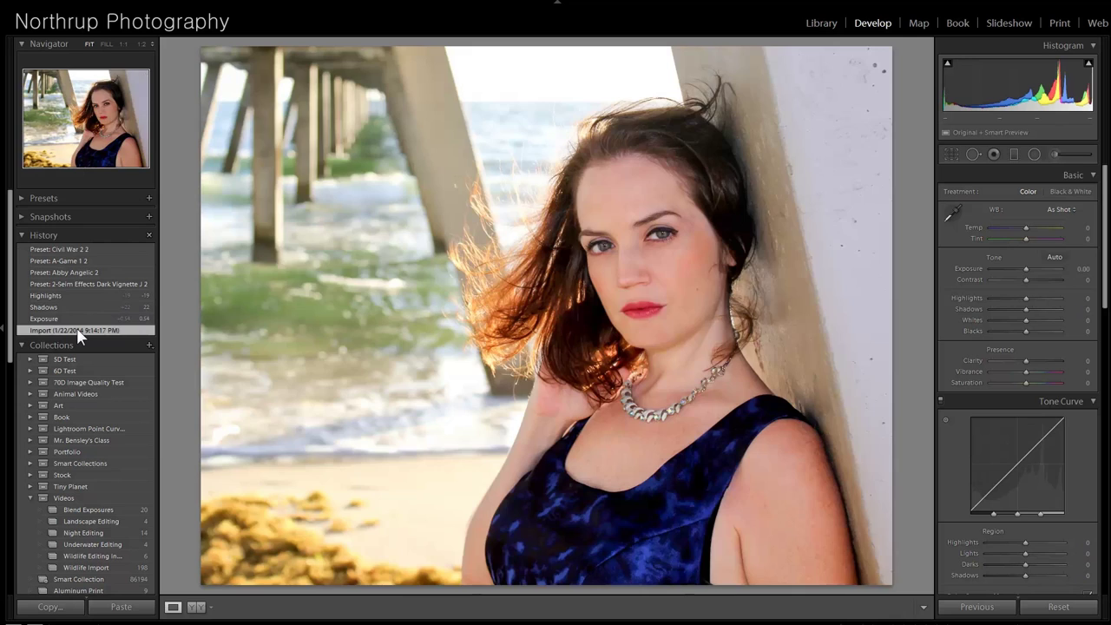
{"action": "left_click", "coordinate": [77, 249]}
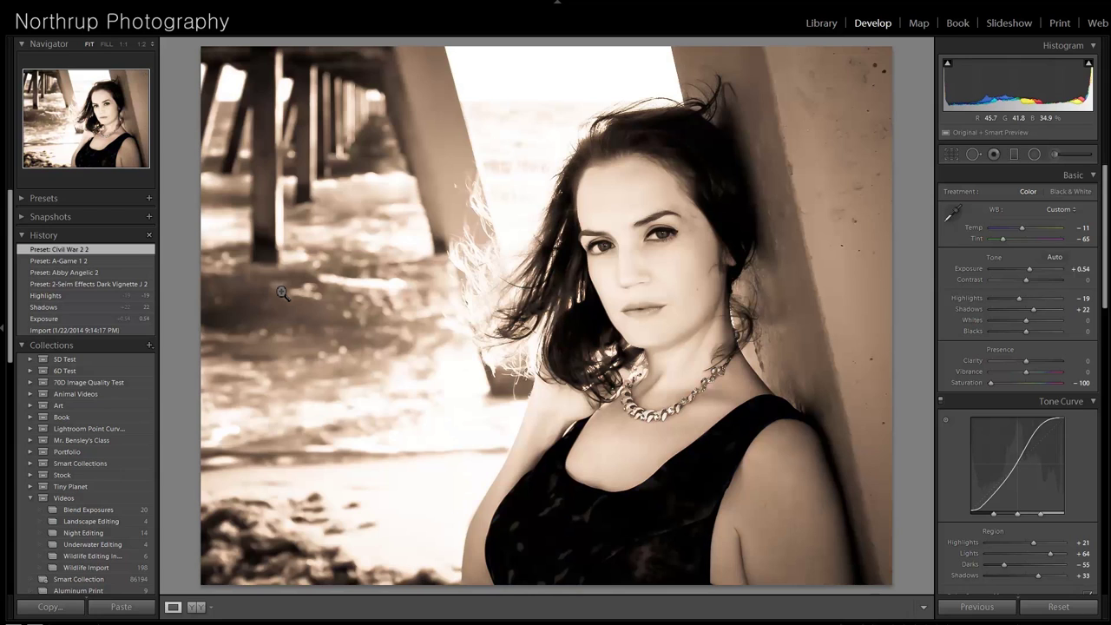
- Advance to the carousel photo, raise its Exposure to +0.87, and inspect the smiling girl up close
{"action": "key", "text": "Right"}
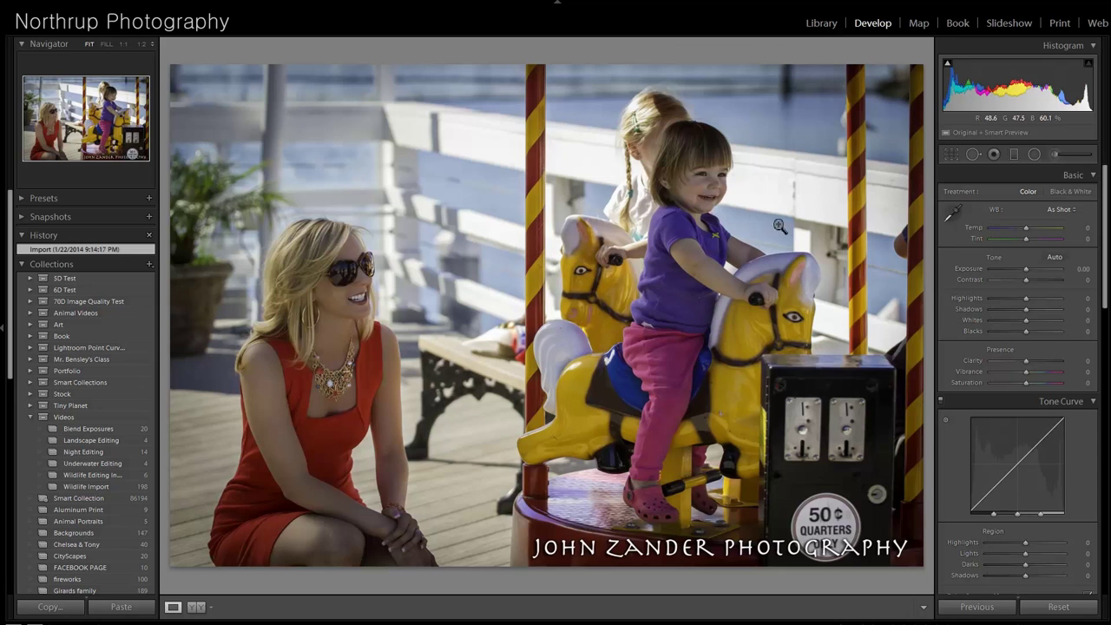
{"action": "left_click_drag", "start_coordinate": [1026, 268], "coordinate": [1032, 267]}
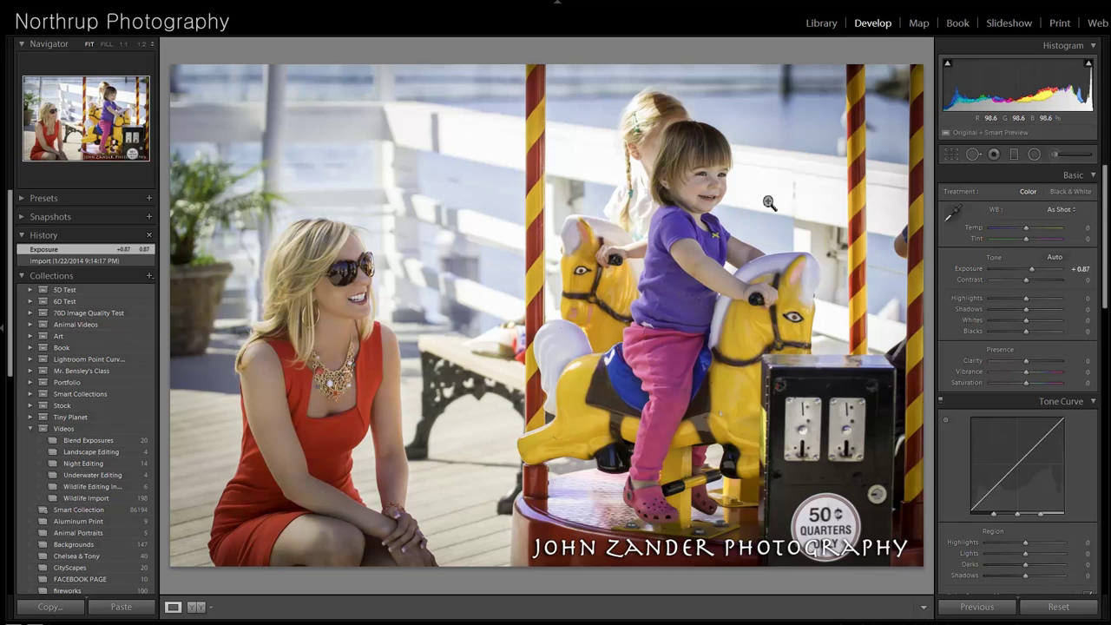
{"action": "left_click", "coordinate": [733, 194]}
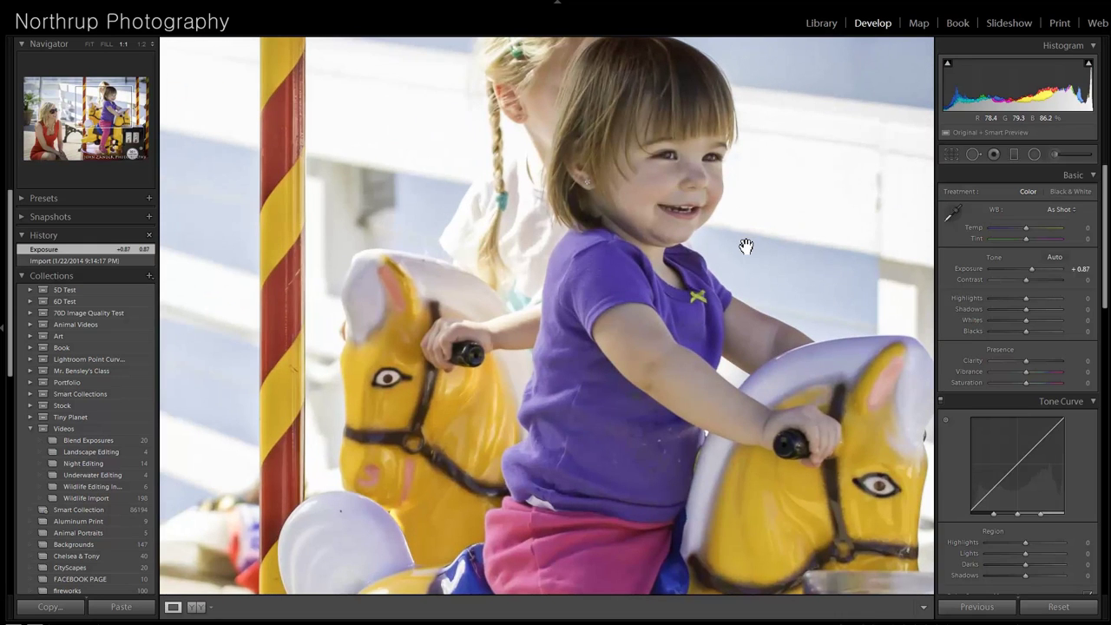
{"action": "left_click_drag", "start_coordinate": [744, 243], "coordinate": [588, 250]}
{"action": "left_click", "coordinate": [588, 250]}
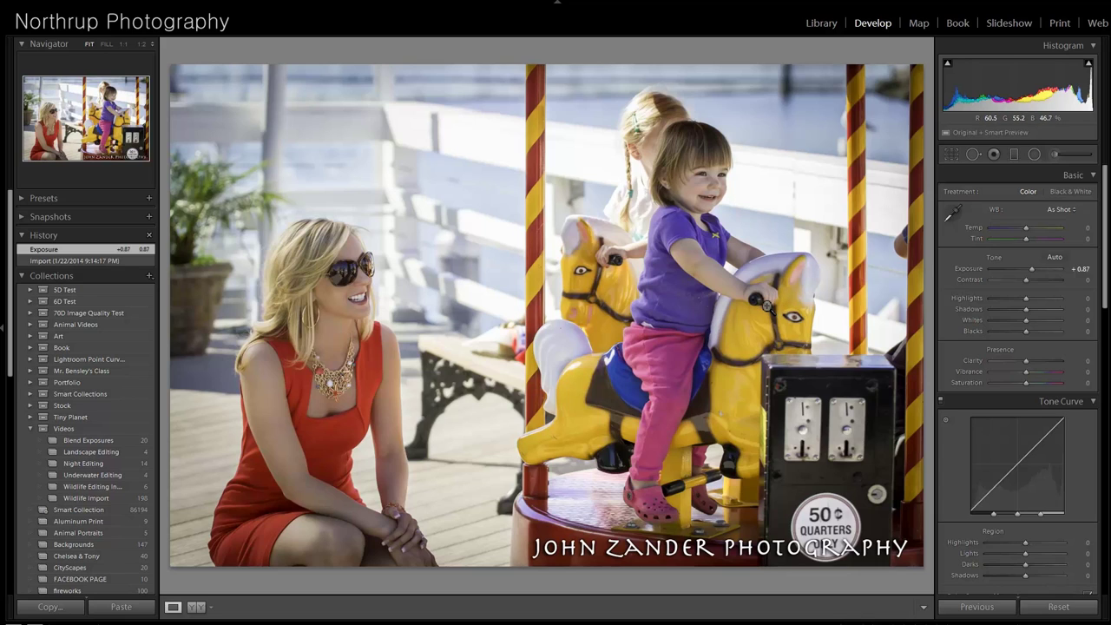
- Convert the carousel photo to black and white with Exposure +1.20 and Contrast +24
{"action": "scroll", "coordinate": [1028, 411], "scroll_direction": "down", "scroll_amount": 5}
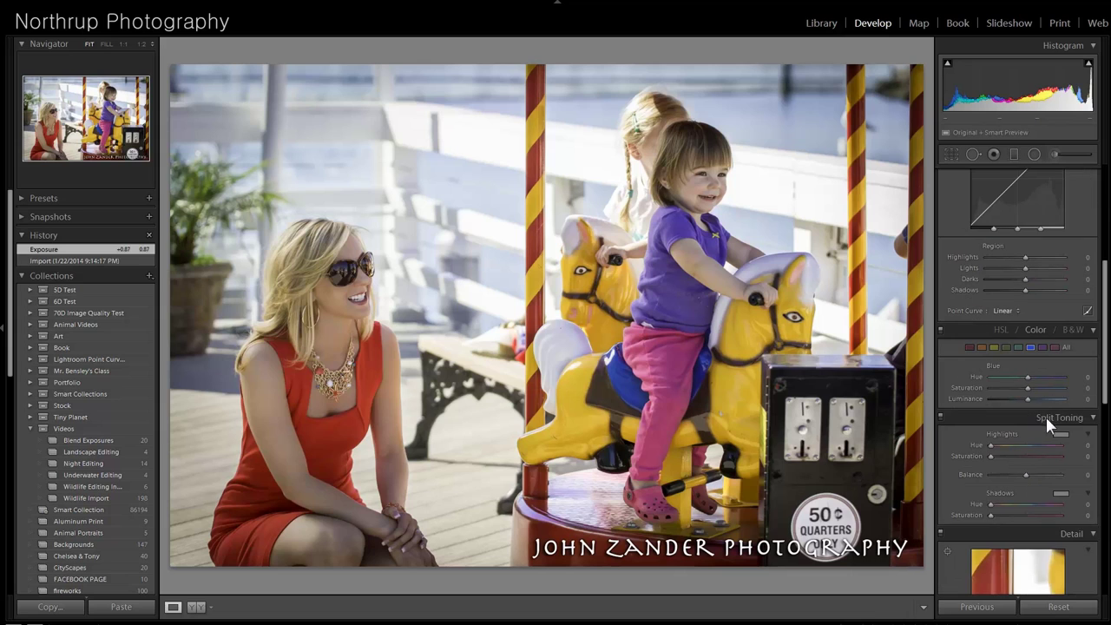
{"action": "left_click", "coordinate": [1072, 330]}
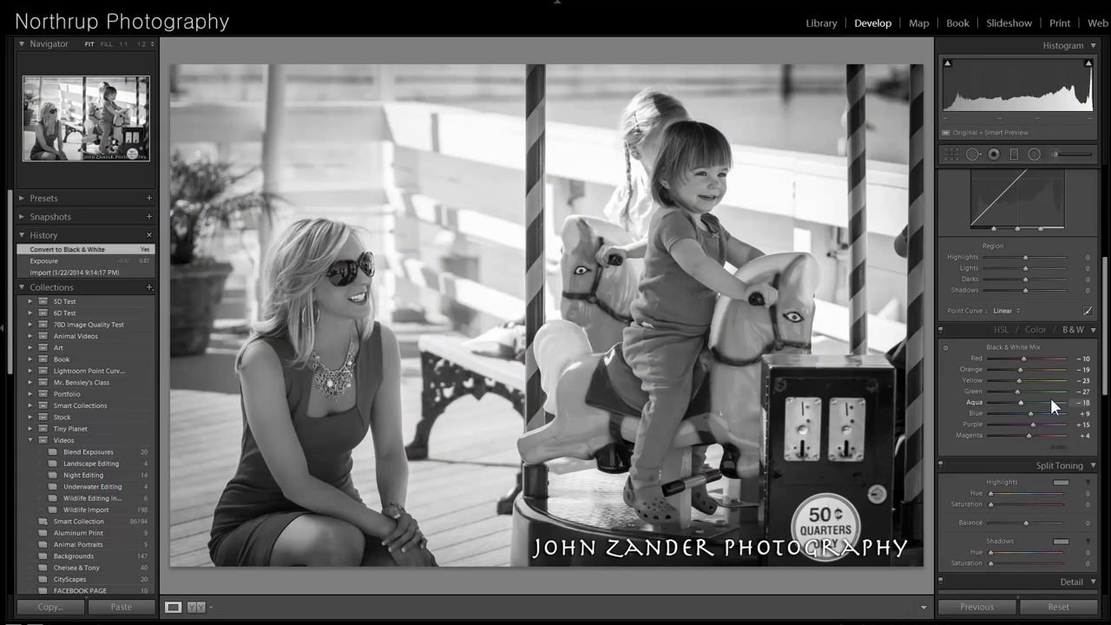
{"action": "scroll", "coordinate": [1023, 278], "scroll_direction": "up", "scroll_amount": 5}
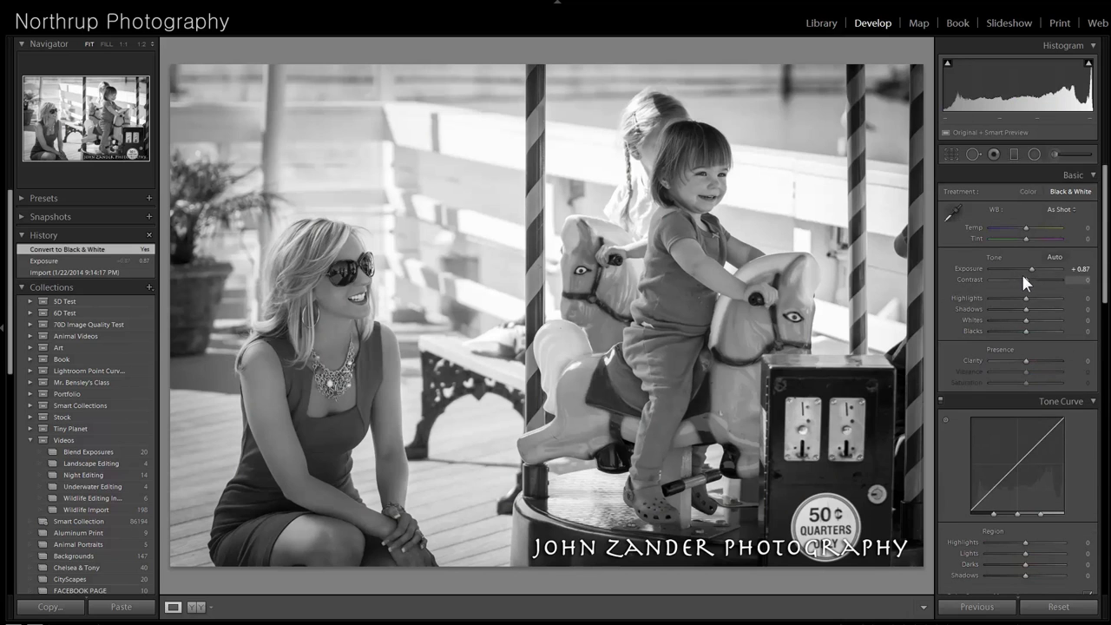
{"action": "left_click_drag", "start_coordinate": [1032, 264], "coordinate": [1036, 263]}
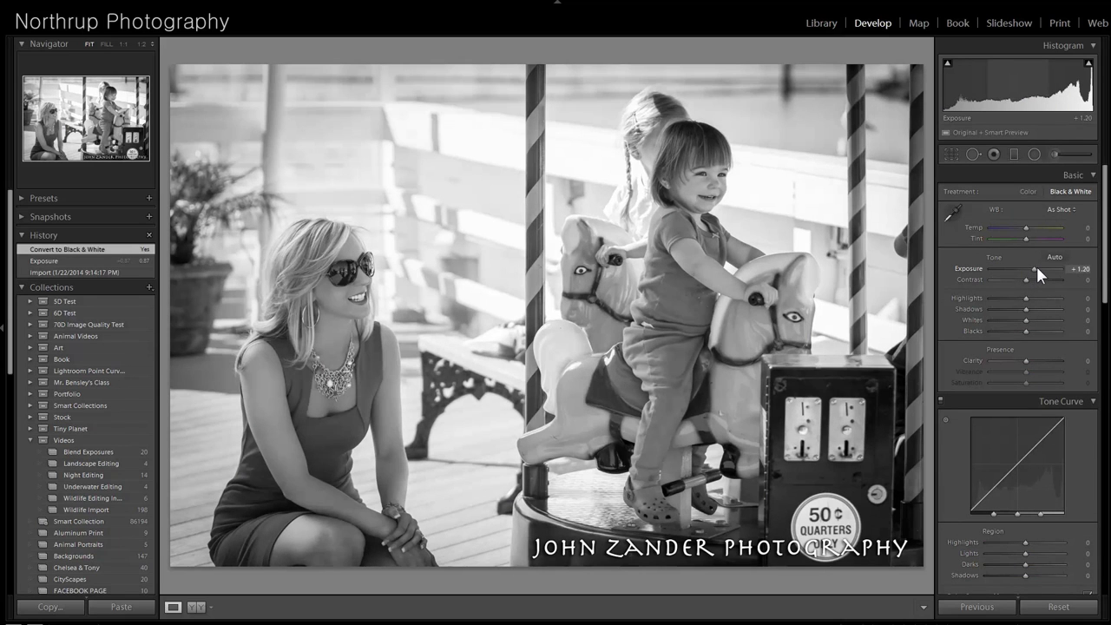
{"action": "left_click_drag", "start_coordinate": [1023, 279], "coordinate": [1030, 280]}
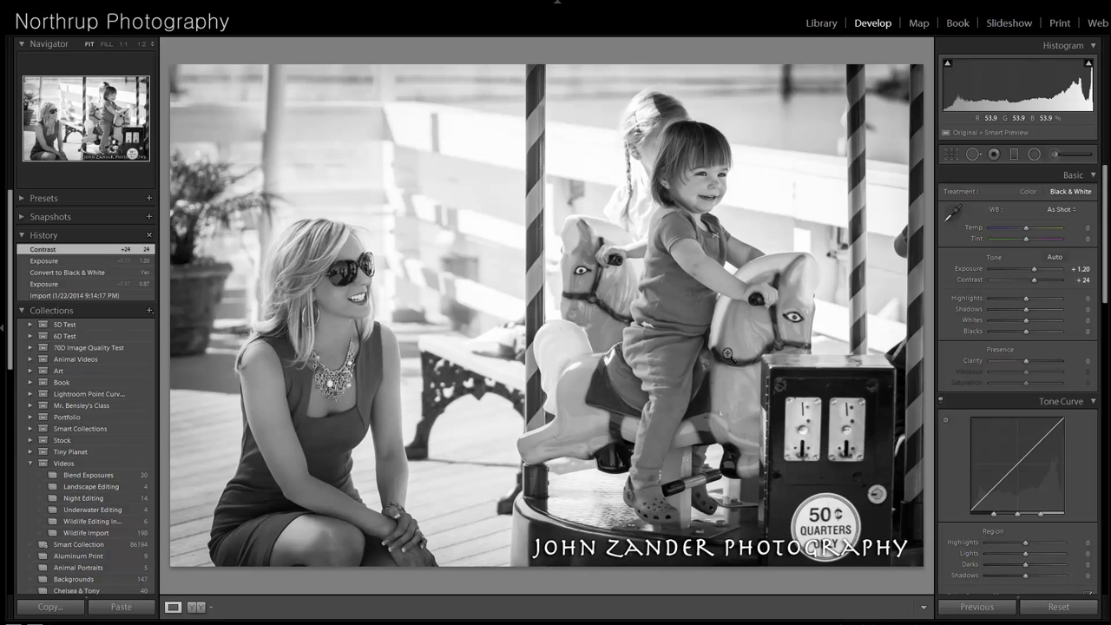
- Advance past the red staircase photo to the firefighter statue and examine its helmet, mask and the child's head up close
{"action": "key", "text": "Right"}
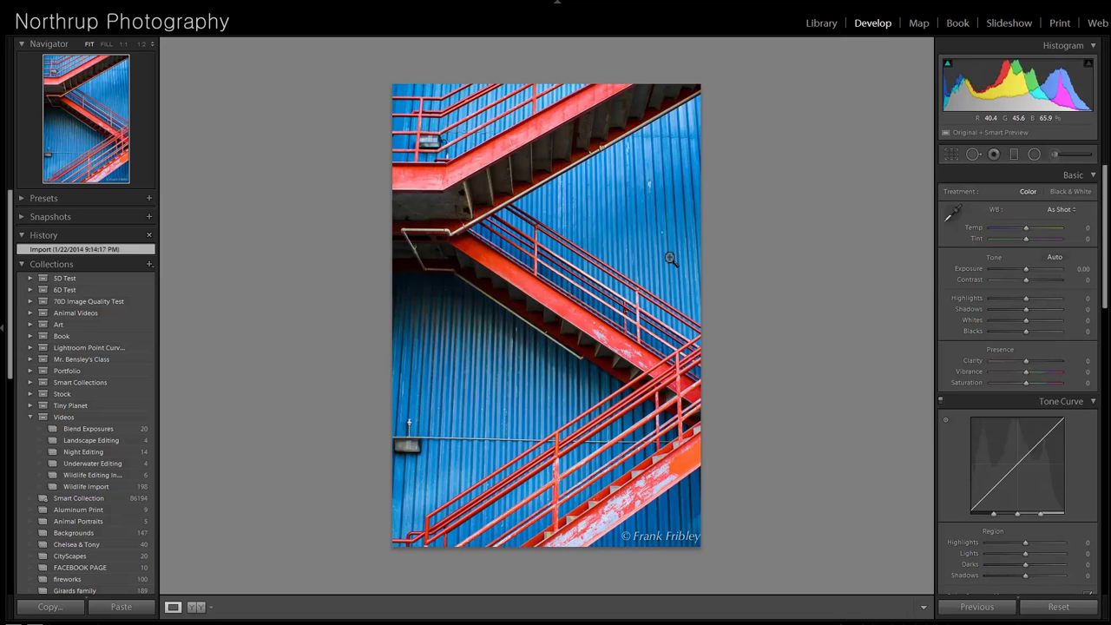
{"action": "key", "text": "Right"}
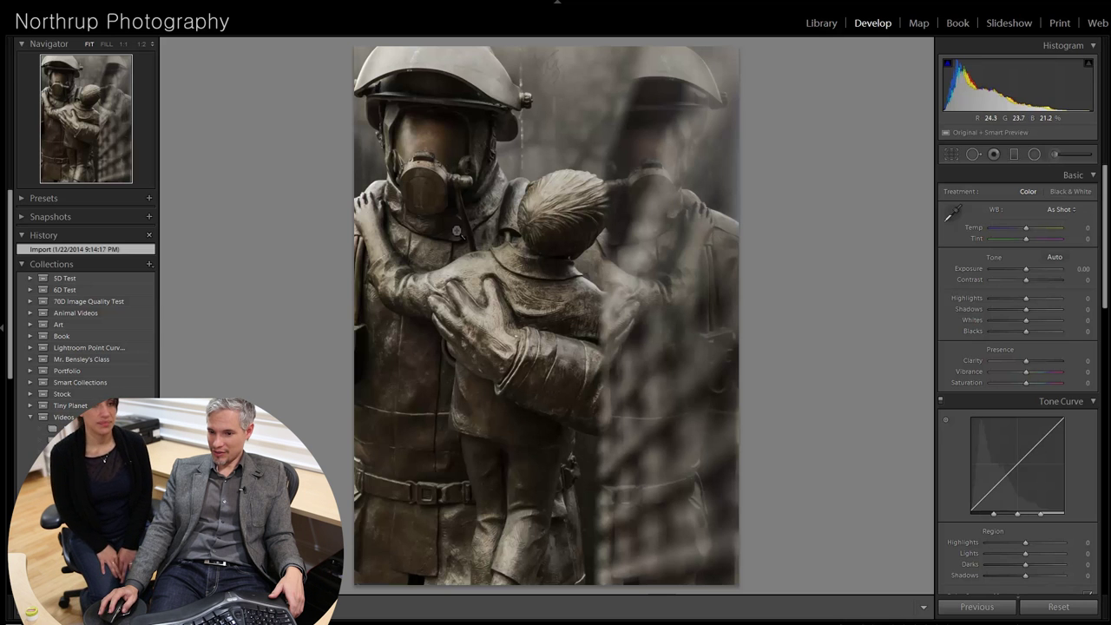
{"action": "left_click", "coordinate": [460, 178]}
{"action": "left_click_drag", "start_coordinate": [476, 136], "coordinate": [506, 407]}
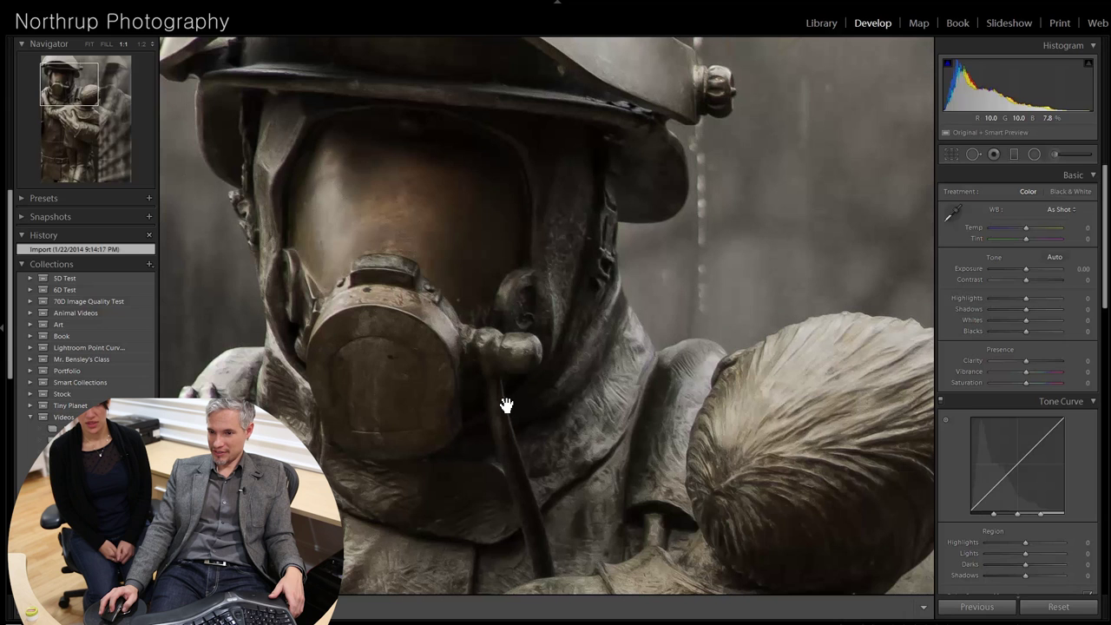
{"action": "left_click_drag", "start_coordinate": [500, 338], "coordinate": [494, 444]}
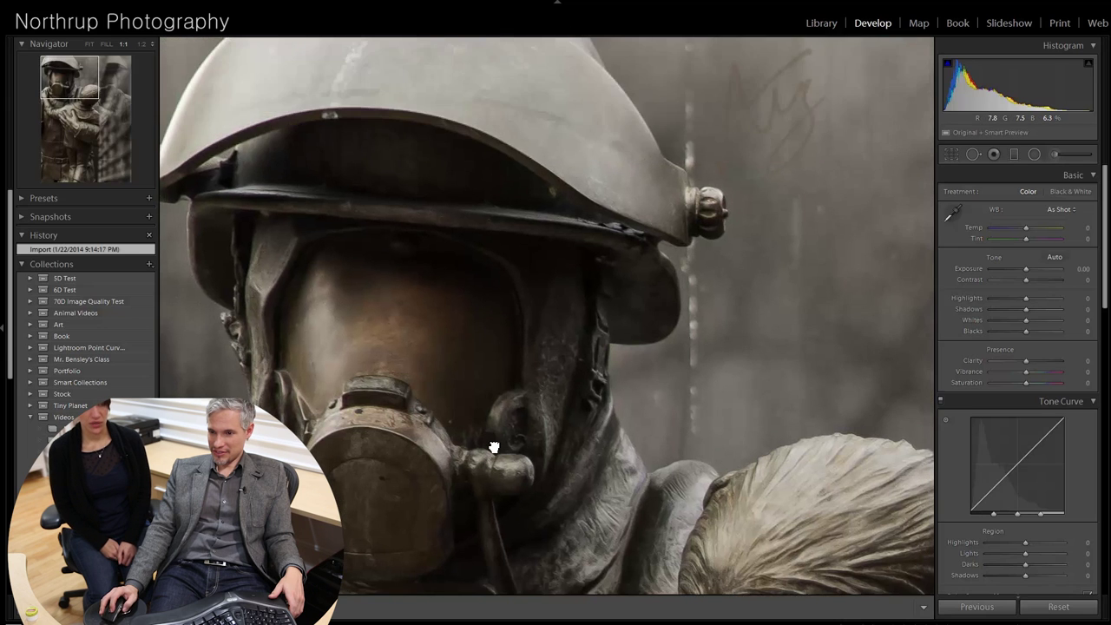
{"action": "left_click", "coordinate": [517, 369]}
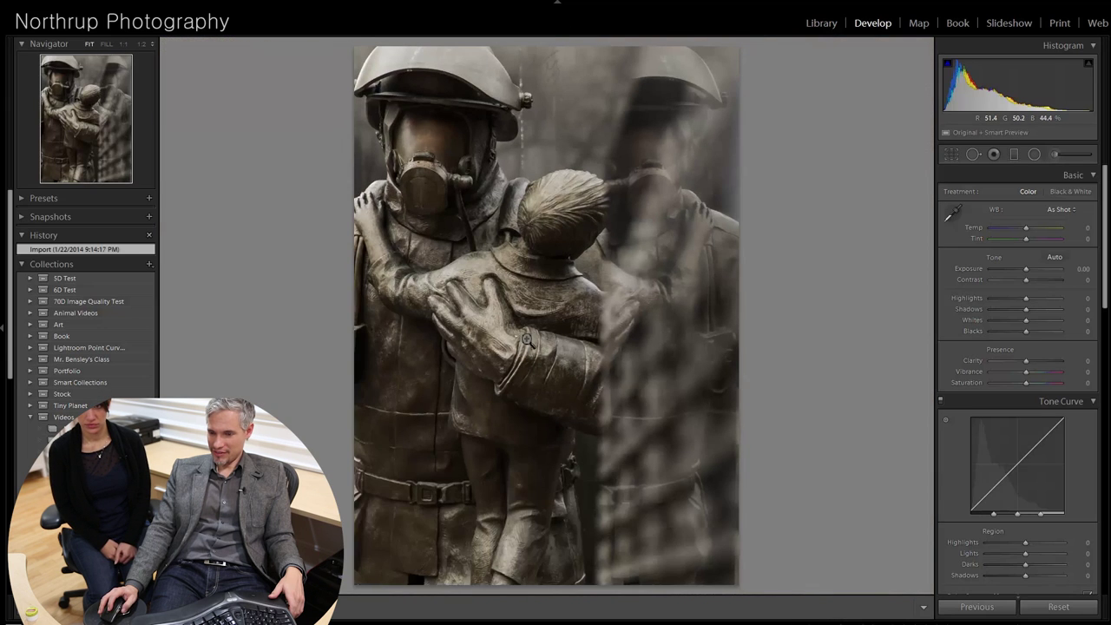
{"action": "left_click", "coordinate": [515, 226]}
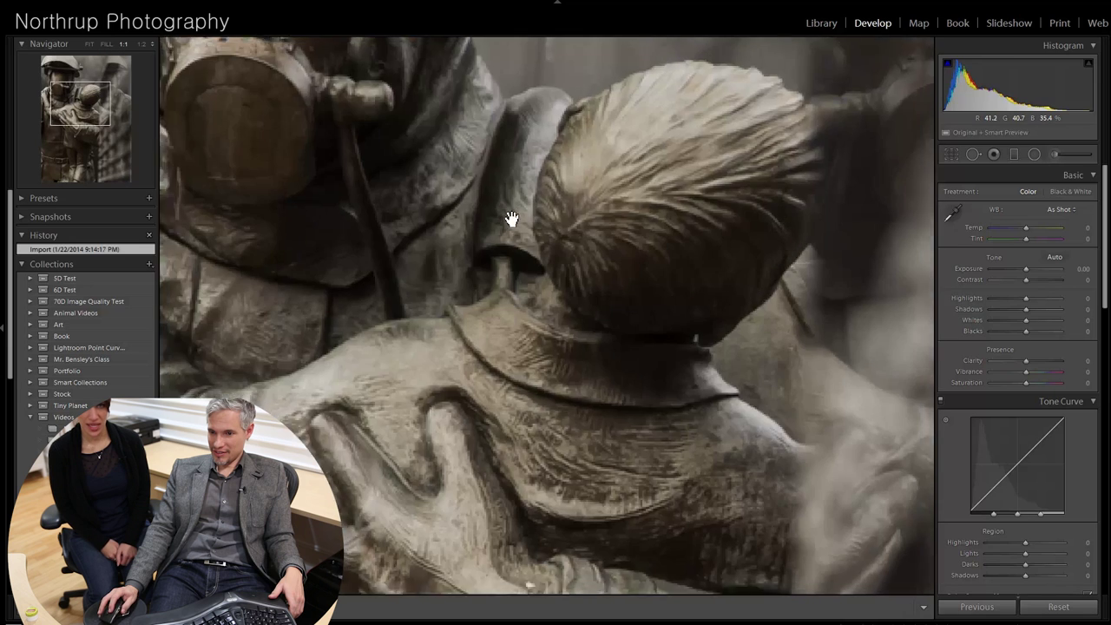
{"action": "left_click_drag", "start_coordinate": [456, 168], "coordinate": [578, 426]}
{"action": "mouse_move", "coordinate": [539, 278]}
{"action": "left_mouse_down"}
{"action": "mouse_move", "coordinate": [515, 394]}
{"action": "mouse_move", "coordinate": [383, 317]}
{"action": "mouse_move", "coordinate": [556, 288]}
{"action": "left_mouse_up"}
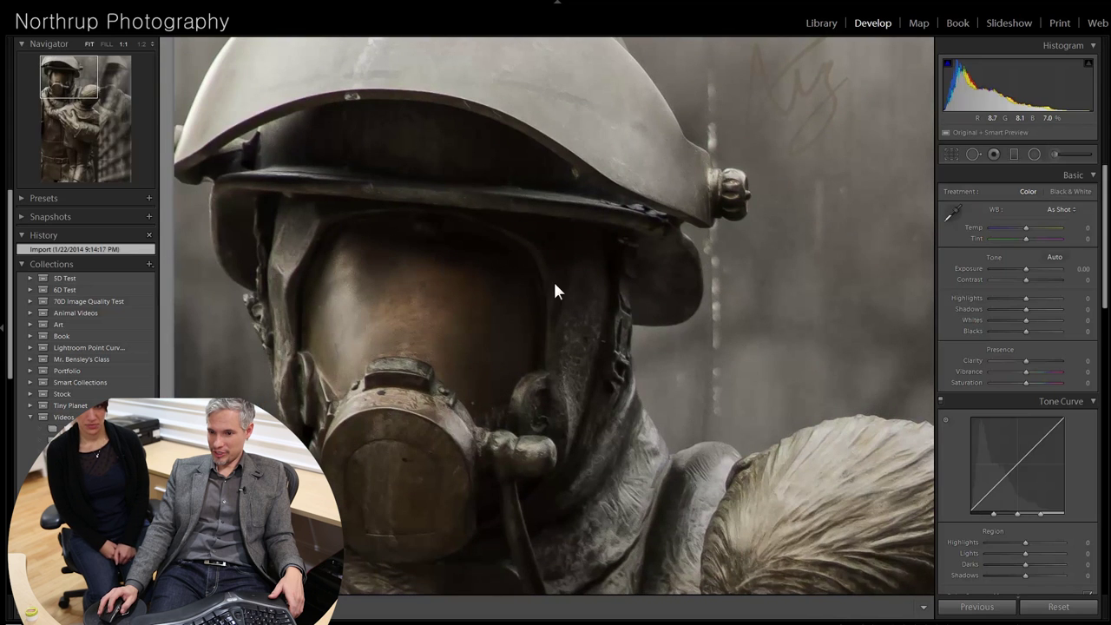
{"action": "left_click", "coordinate": [555, 288]}
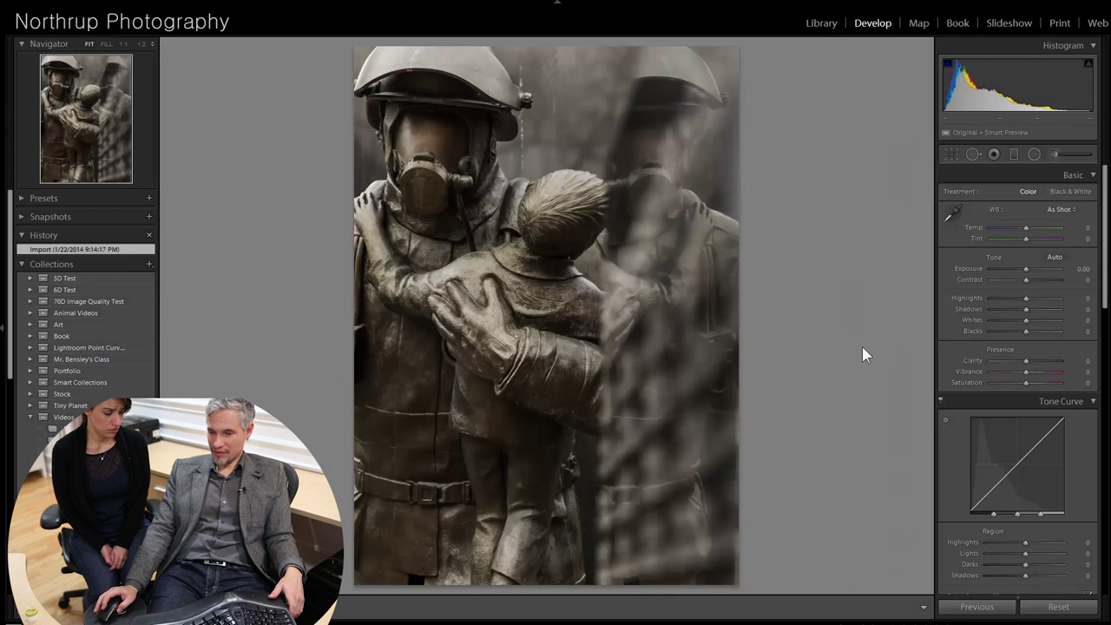
{"action": "left_click", "coordinate": [538, 350]}
- Advance past the golden market photo to the horse photo and examine the horse's face and mane at 1:1
{"action": "key", "text": "Right"}
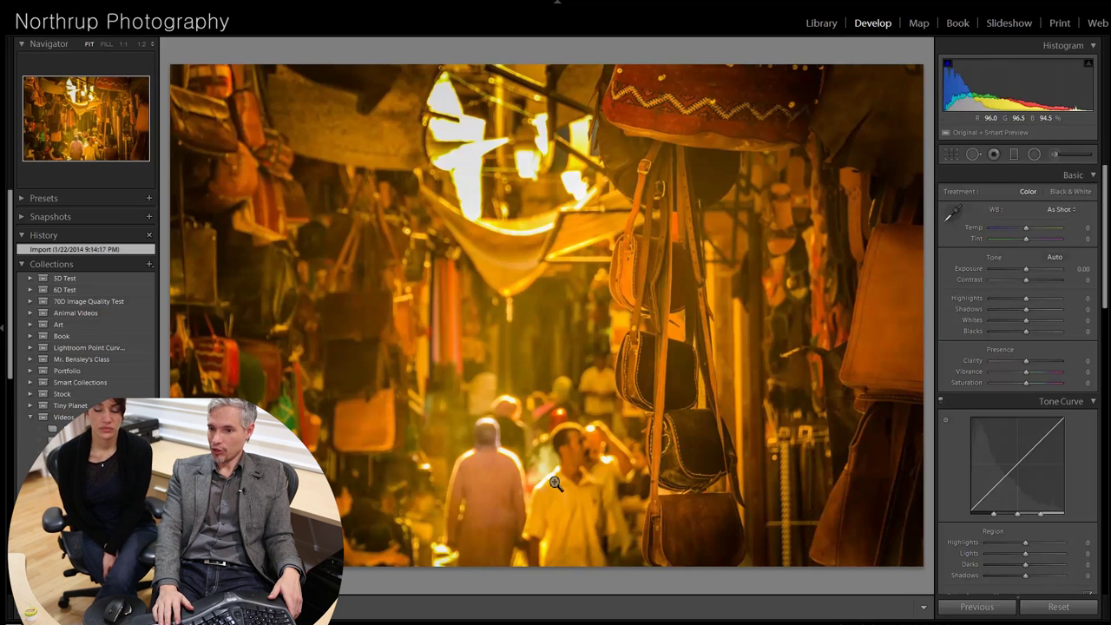
{"action": "key", "text": "Right"}
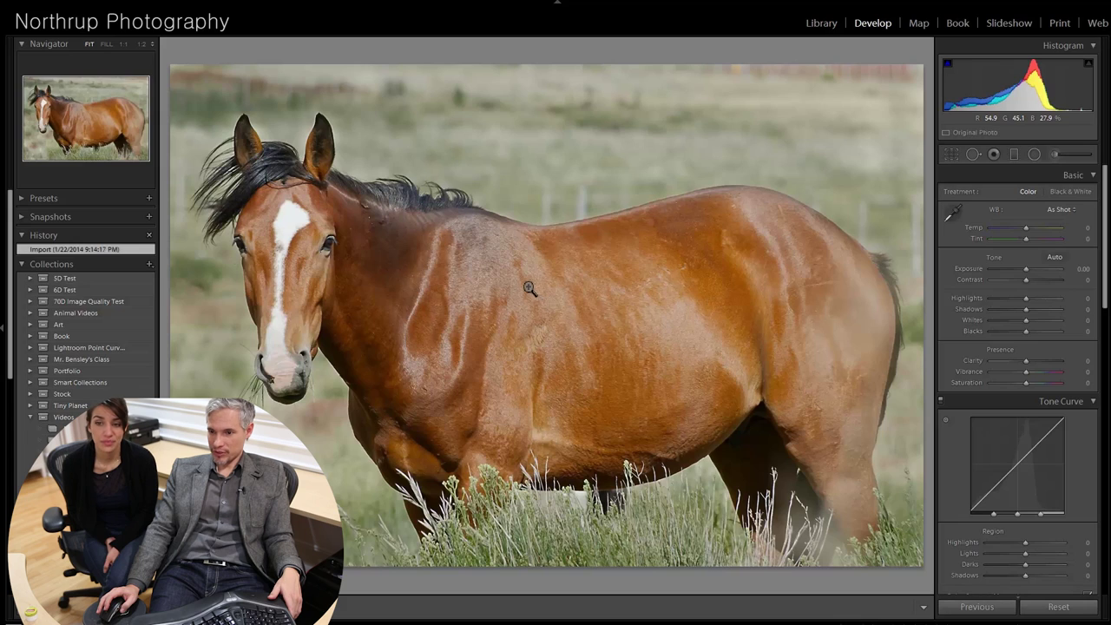
{"action": "left_click", "coordinate": [334, 219]}
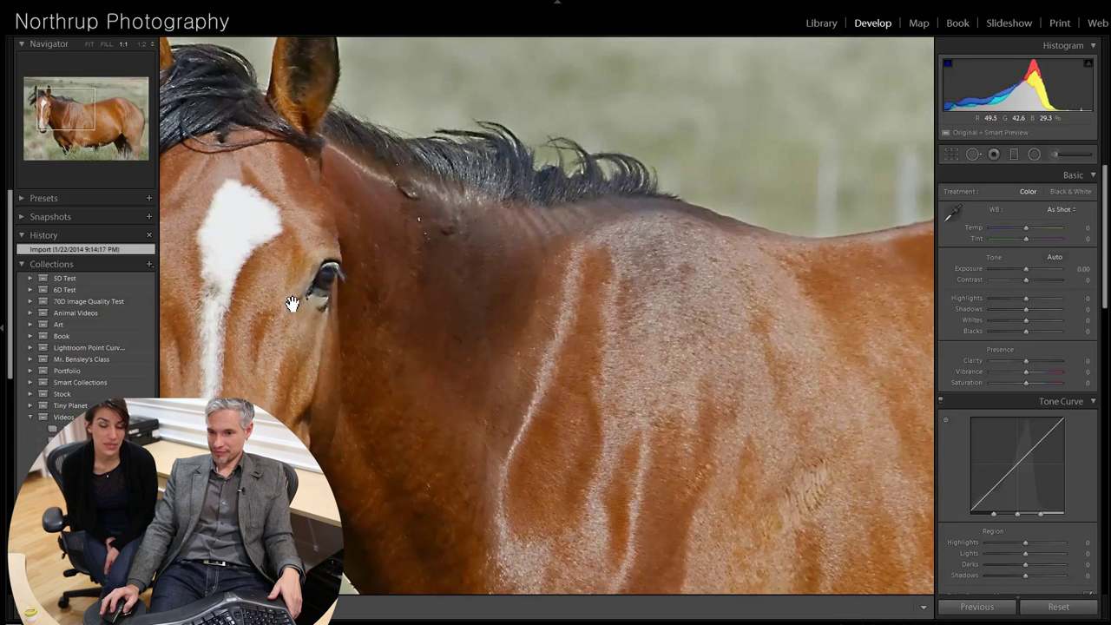
{"action": "left_click_drag", "start_coordinate": [297, 297], "coordinate": [647, 308]}
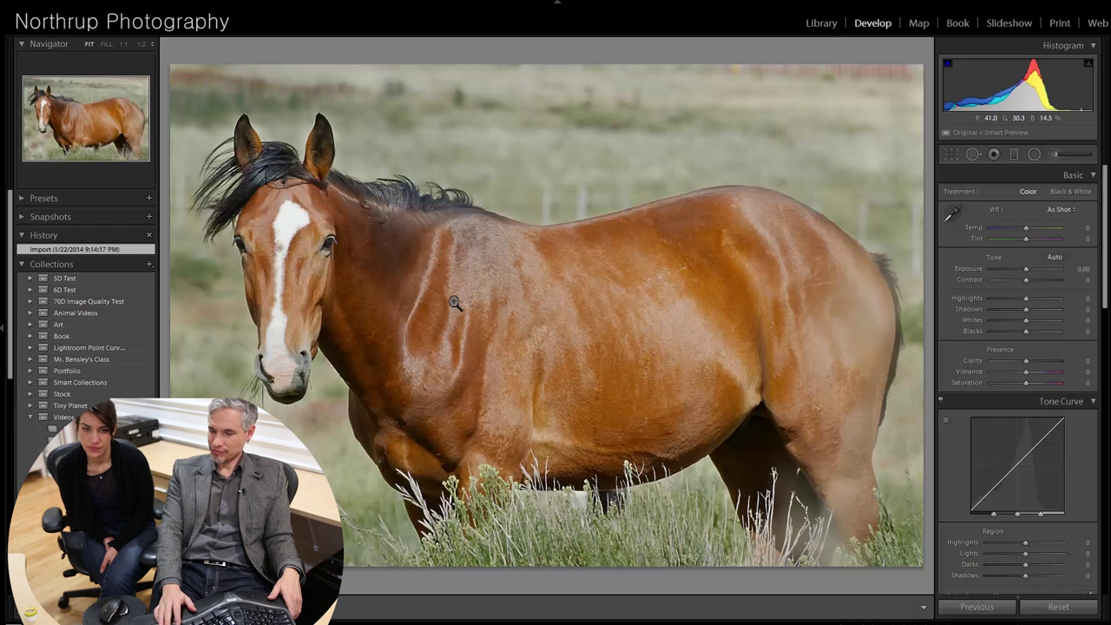
- Advance to the sunset sky photo and examine the lens flare circle and the flying bird at 1:1
{"action": "key", "text": "Right"}
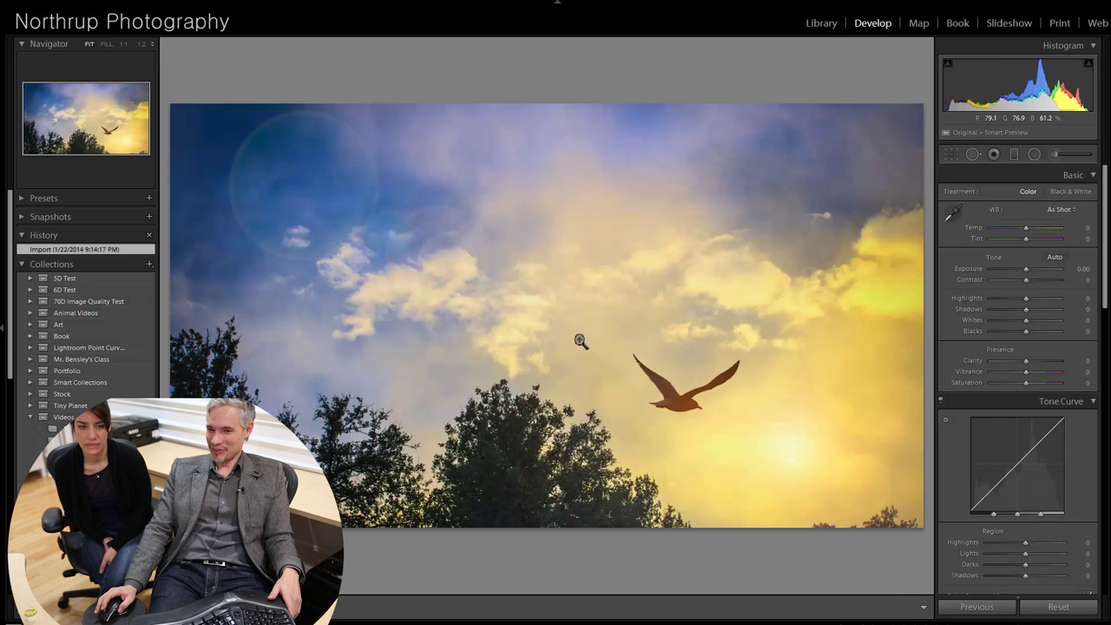
{"action": "left_click", "coordinate": [321, 135]}
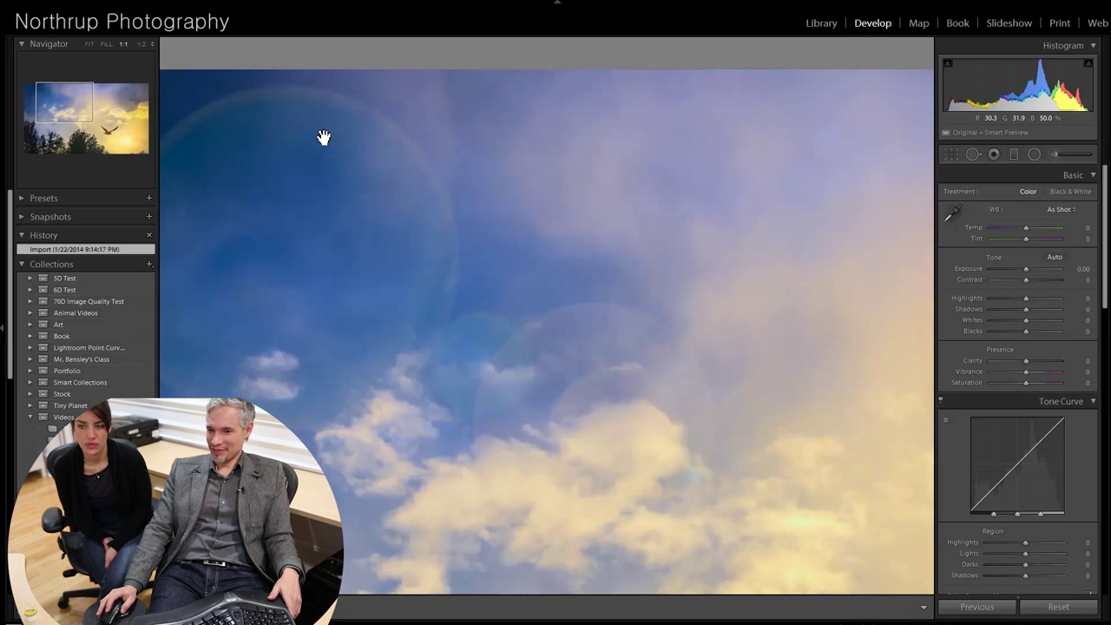
{"action": "left_click_drag", "start_coordinate": [354, 174], "coordinate": [585, 283]}
{"action": "left_click", "coordinate": [585, 283]}
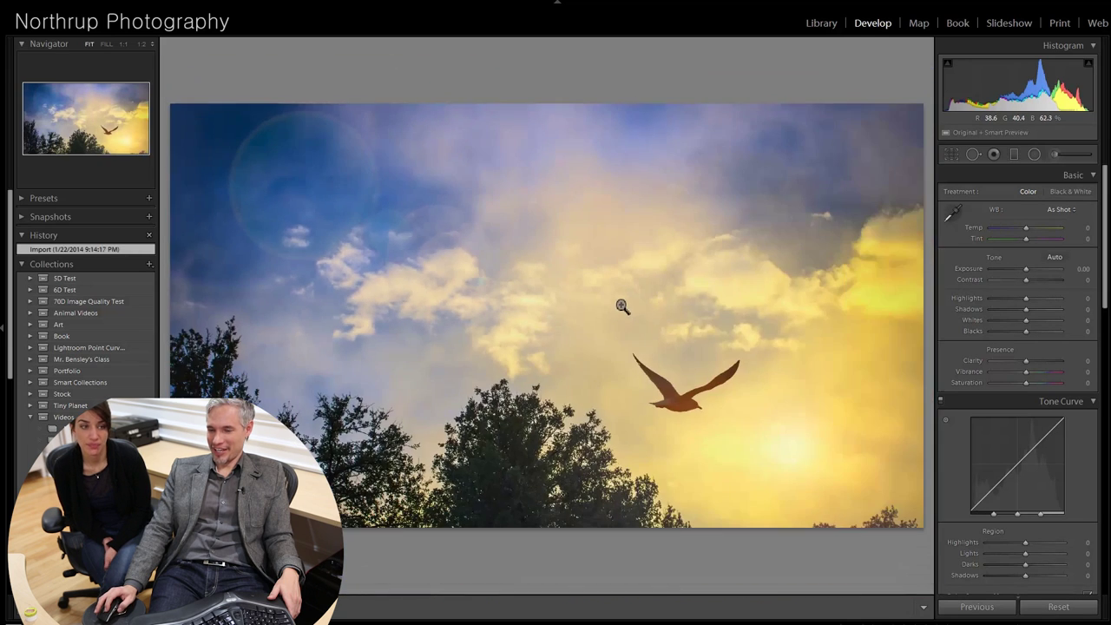
{"action": "left_click_drag", "start_coordinate": [491, 284], "coordinate": [519, 345]}
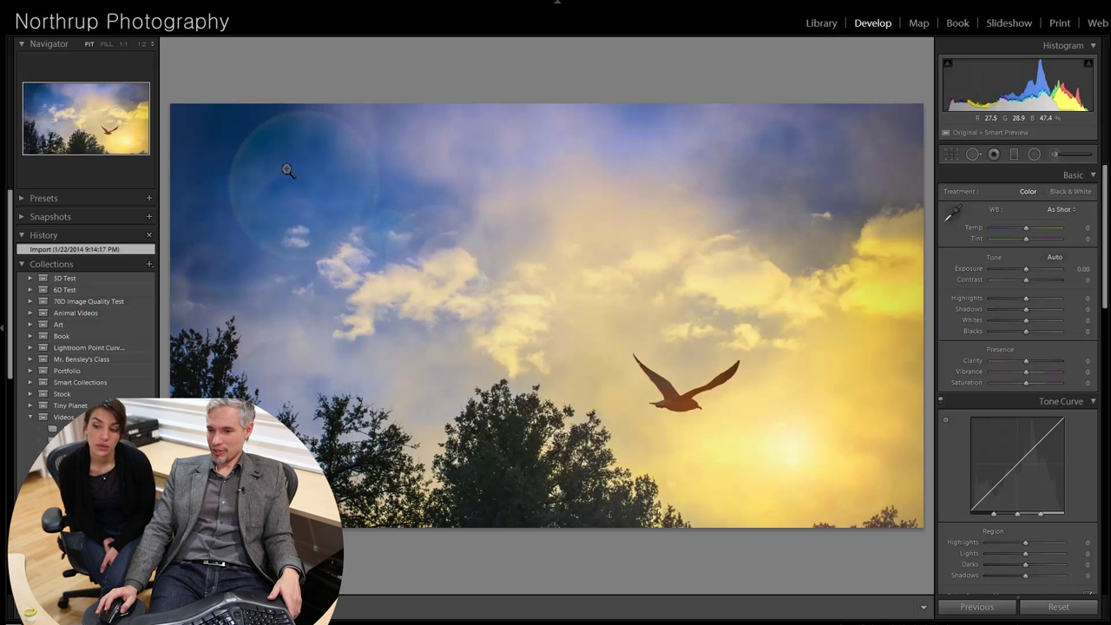
{"action": "left_click", "coordinate": [725, 393]}
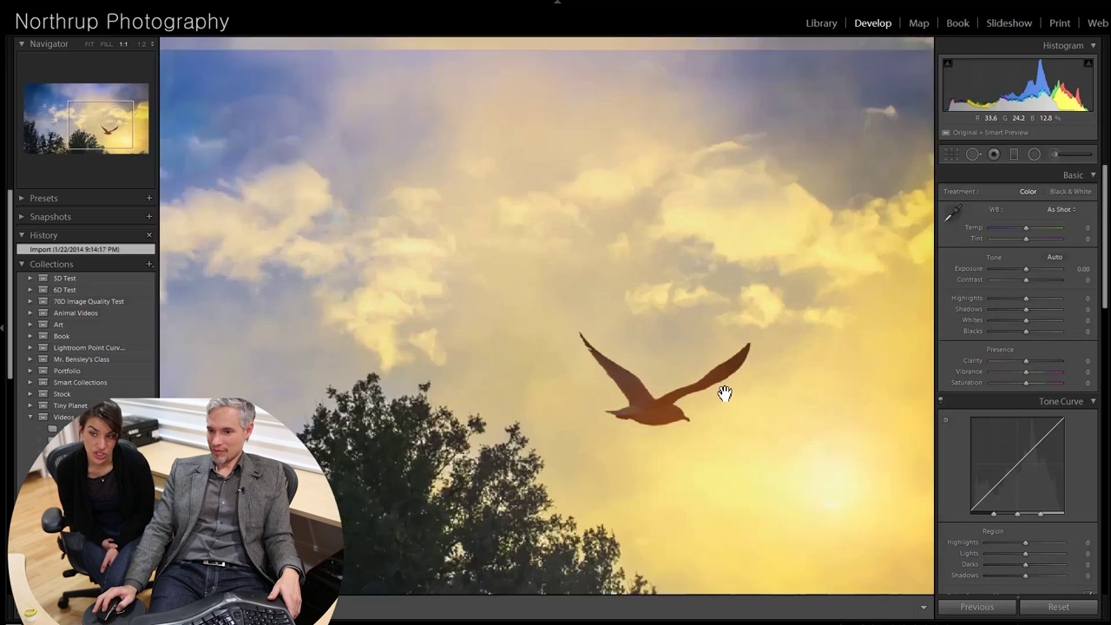
{"action": "left_click", "coordinate": [725, 393]}
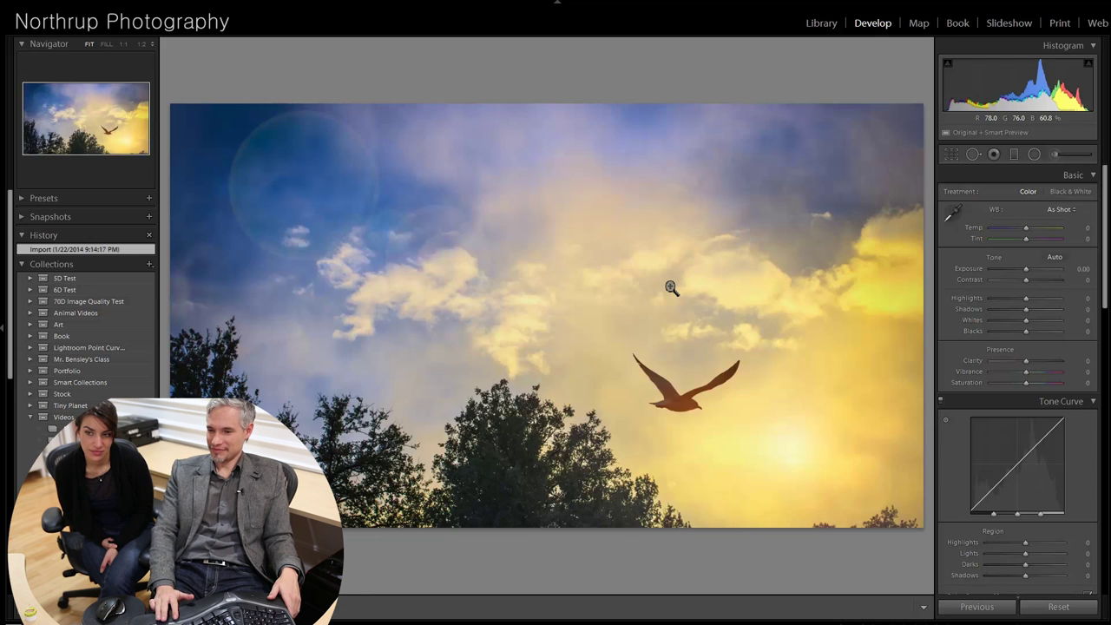
- Advance to the mountain valley sunset photo, set its Exposure to +0.37, and inspect the mountain ridge, clouds and winding road at 1:1
{"action": "key", "text": "Right"}
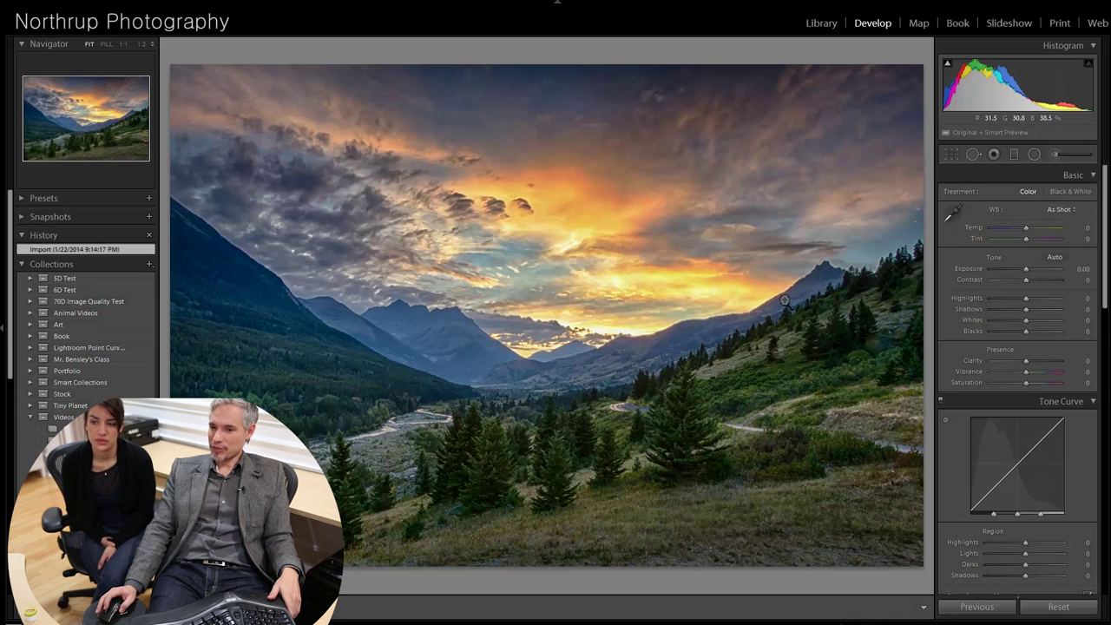
{"action": "left_click_drag", "start_coordinate": [1024, 270], "coordinate": [1031, 270]}
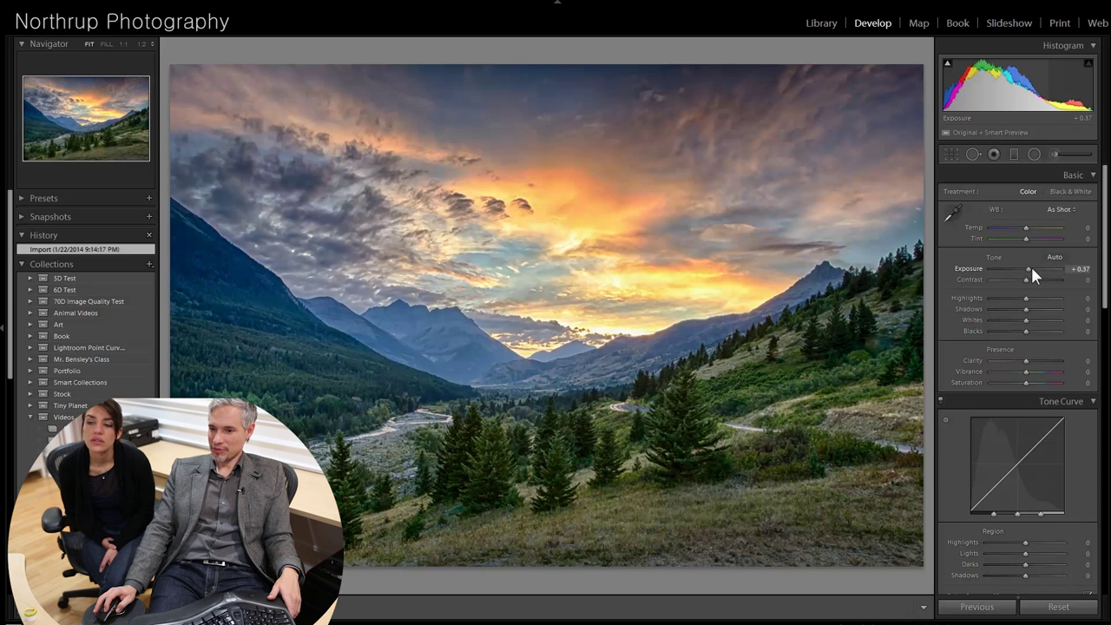
{"action": "left_click", "coordinate": [512, 327]}
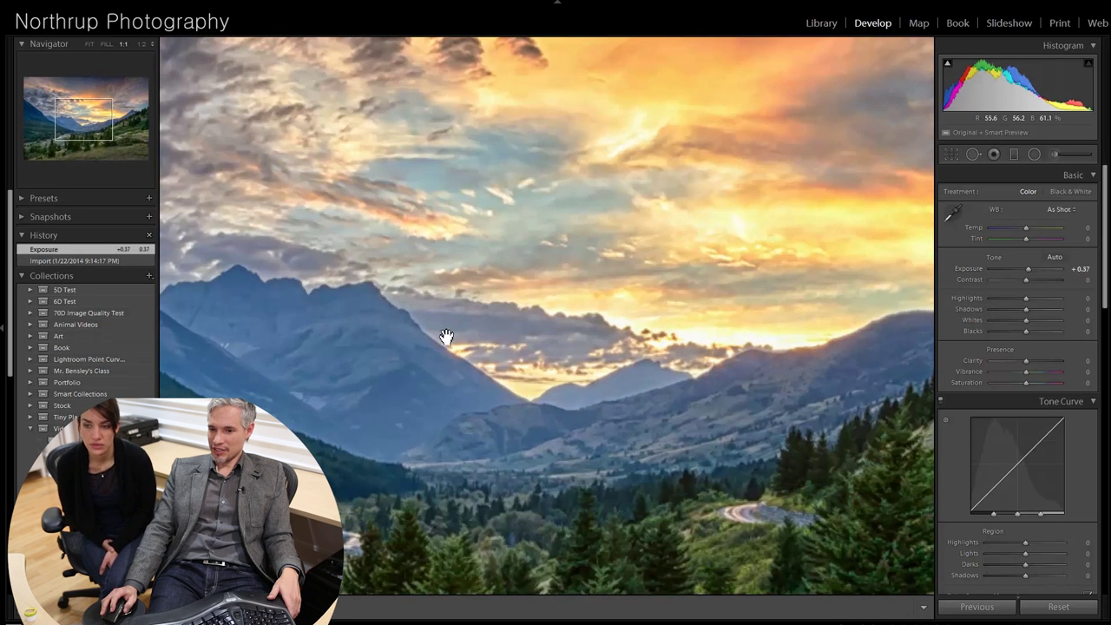
{"action": "left_click_drag", "start_coordinate": [285, 223], "coordinate": [694, 367]}
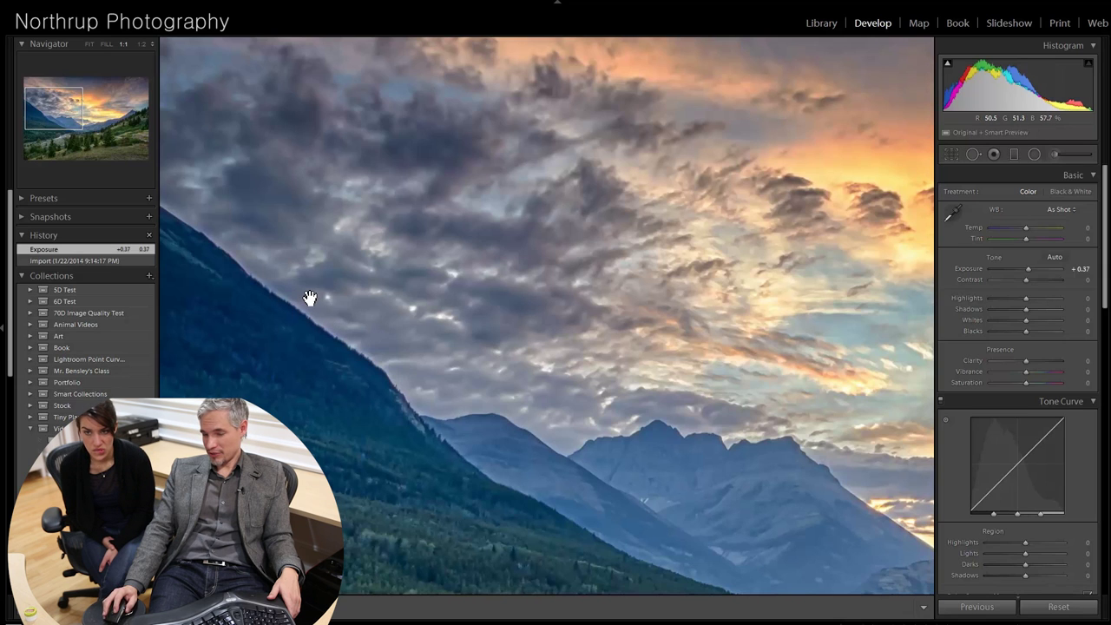
{"action": "left_click_drag", "start_coordinate": [310, 298], "coordinate": [501, 314]}
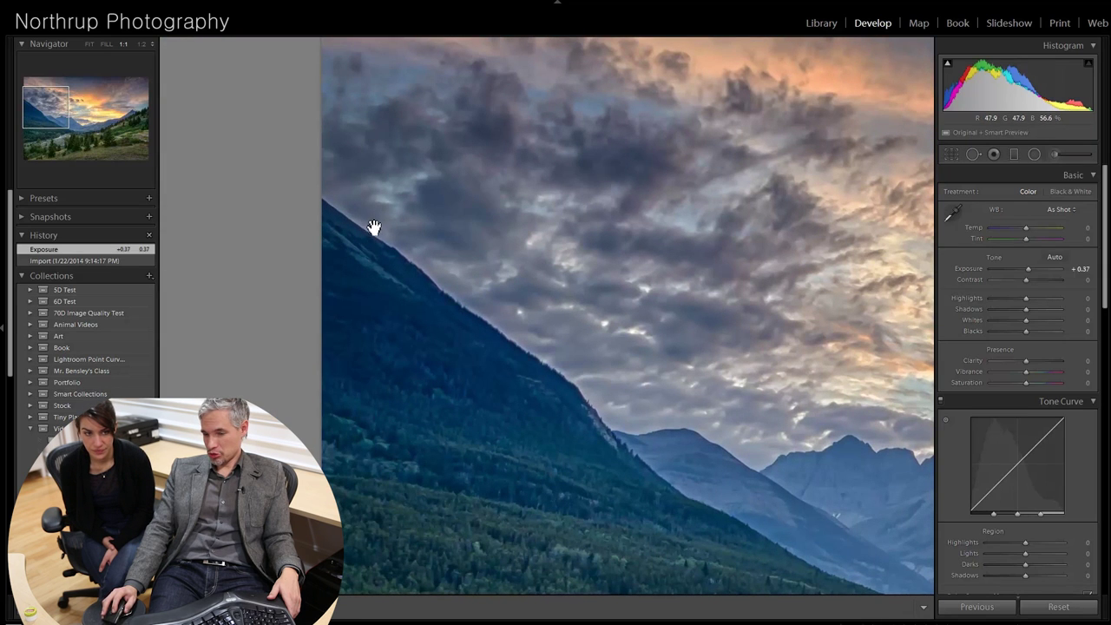
{"action": "left_click", "coordinate": [524, 342]}
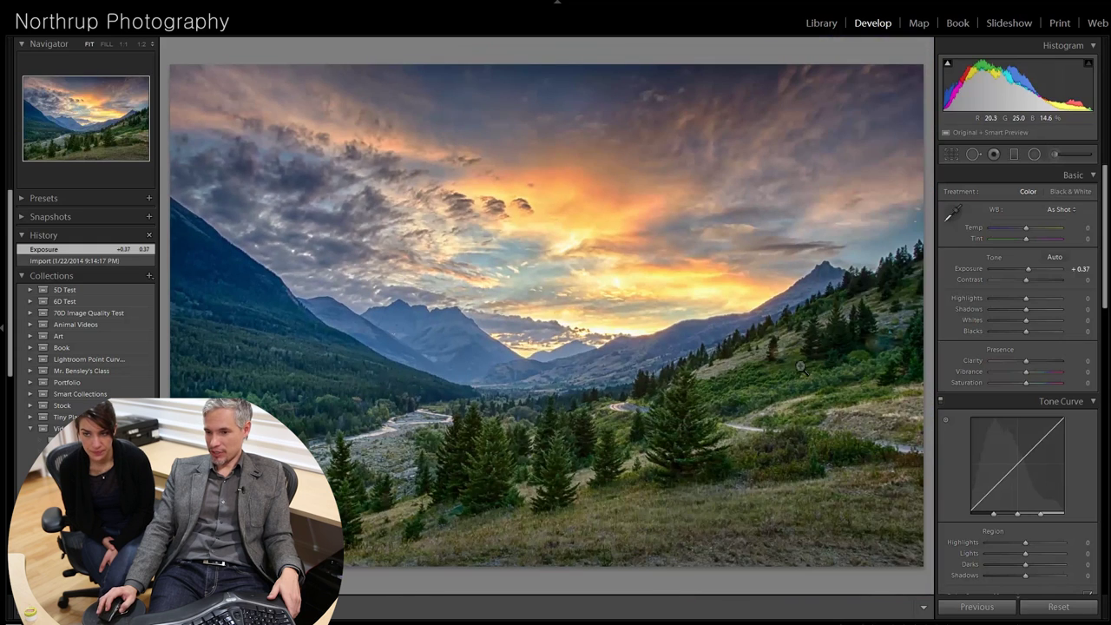
{"action": "left_click", "coordinate": [809, 432]}
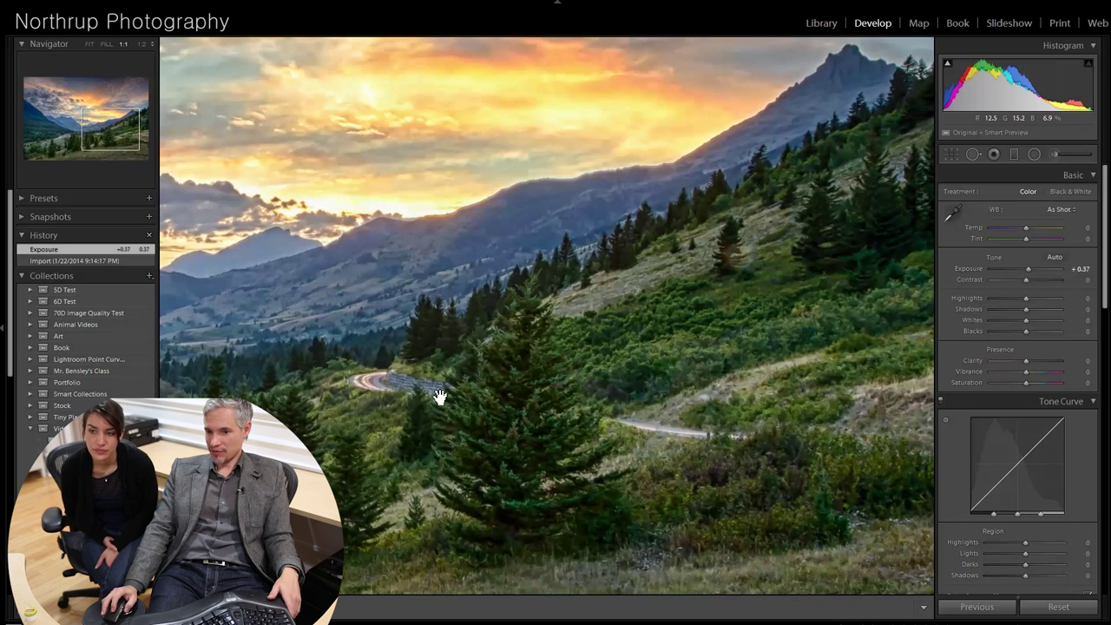
{"action": "left_click", "coordinate": [358, 380]}
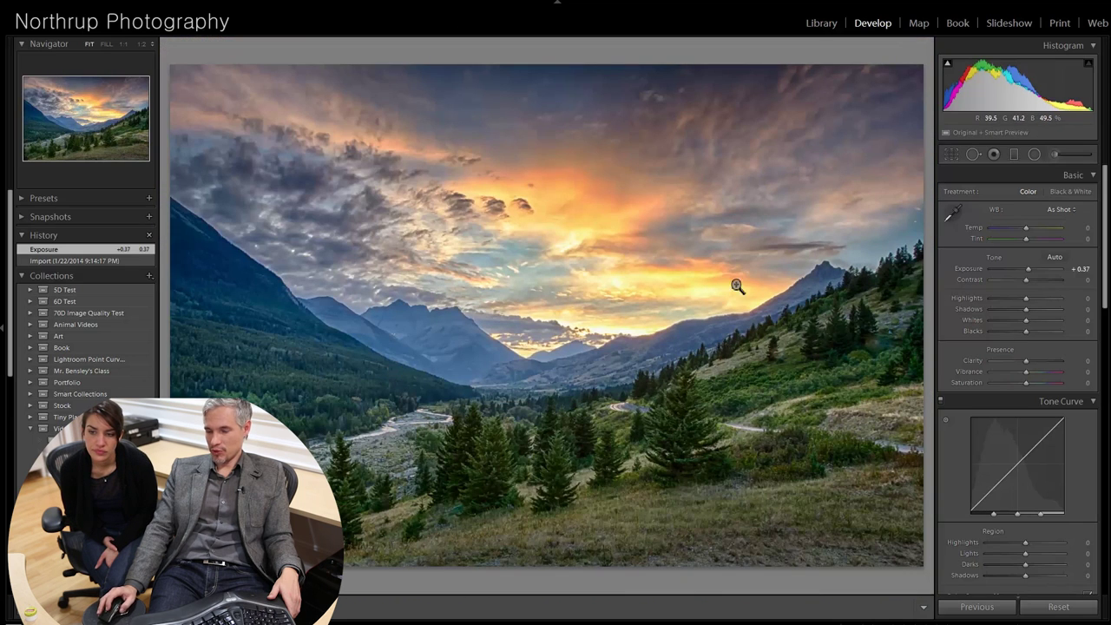